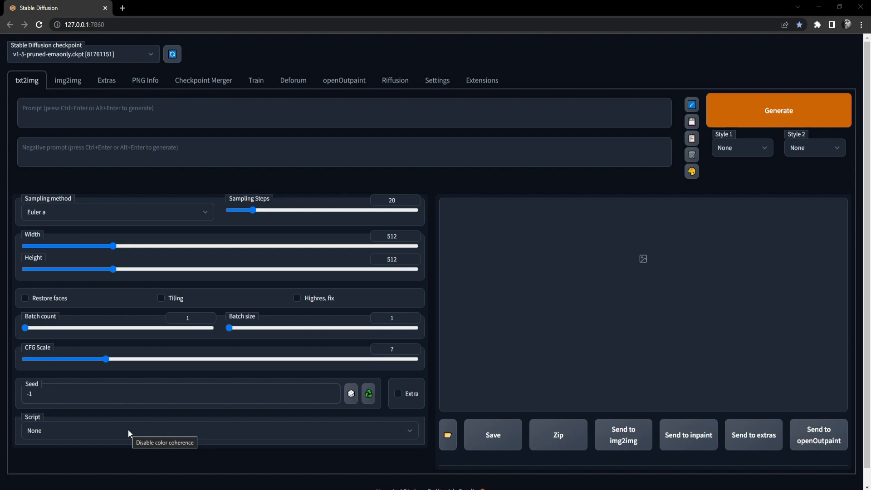
left_click(63, 112)
type("a dog")
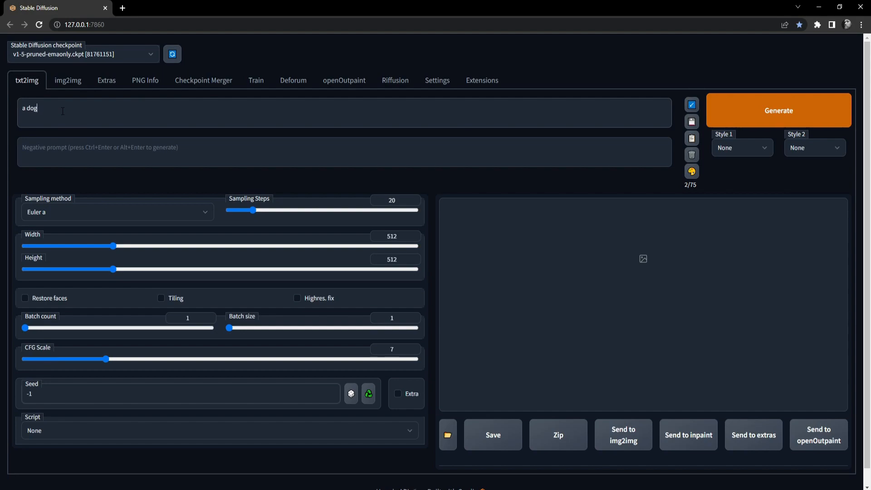
left_click_drag(63, 111, 2, 114)
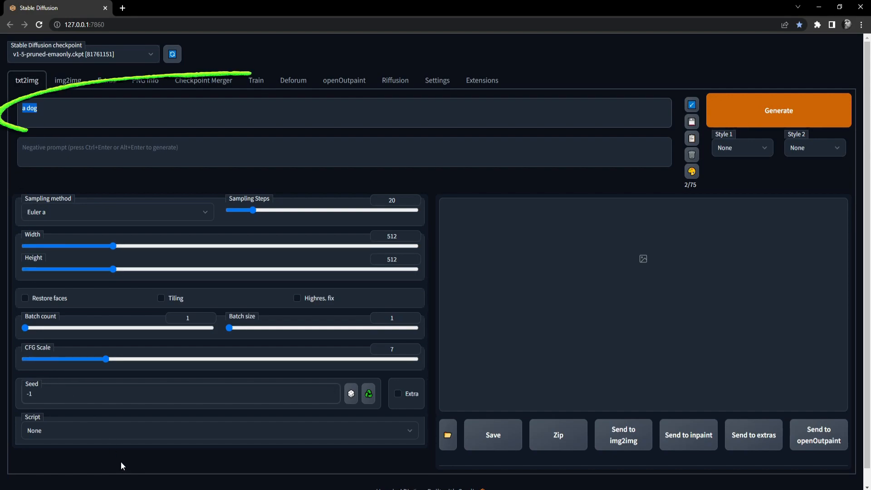
left_click(61, 113)
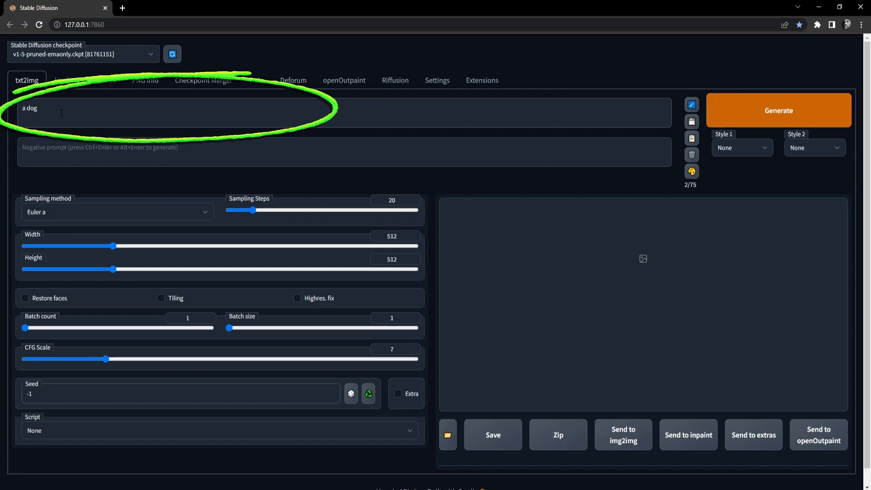
left_click_drag(61, 113, 13, 111)
key("BackSpace")
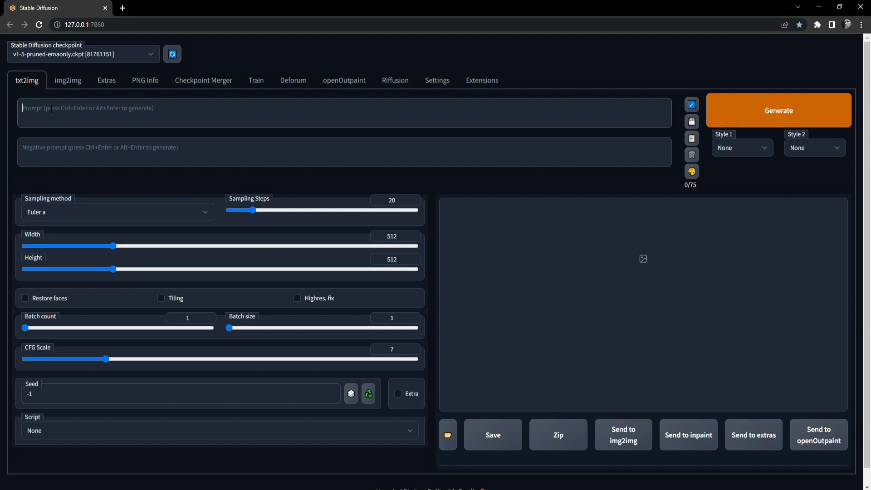
Step: Enter the prompt "a dog" and generate an image from it twice
type("a dog")
left_click(761, 112)
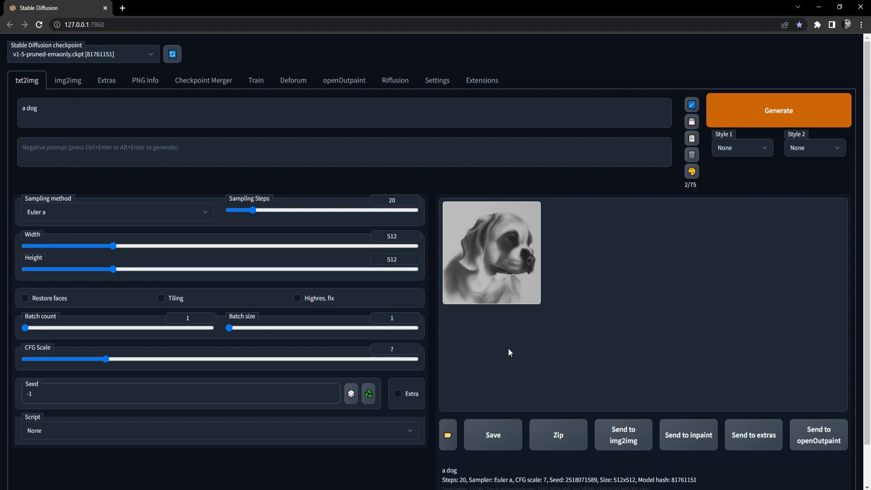
left_click_drag(44, 110, 12, 110)
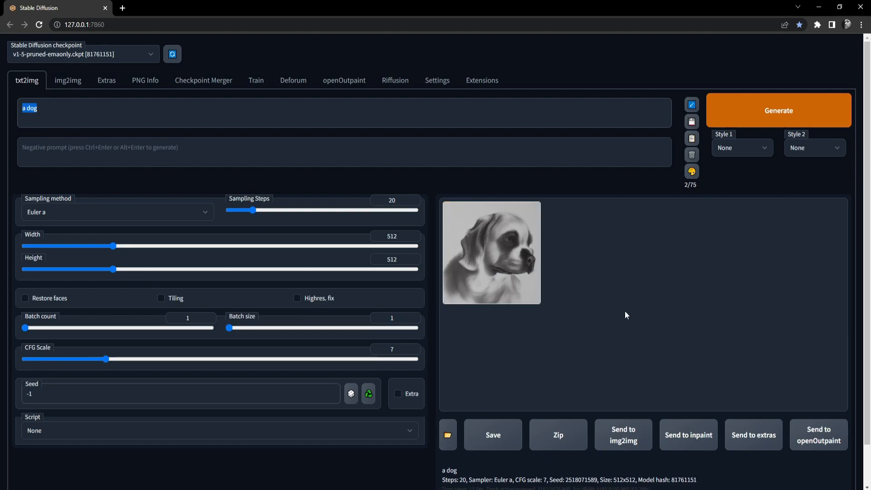
left_click(785, 122)
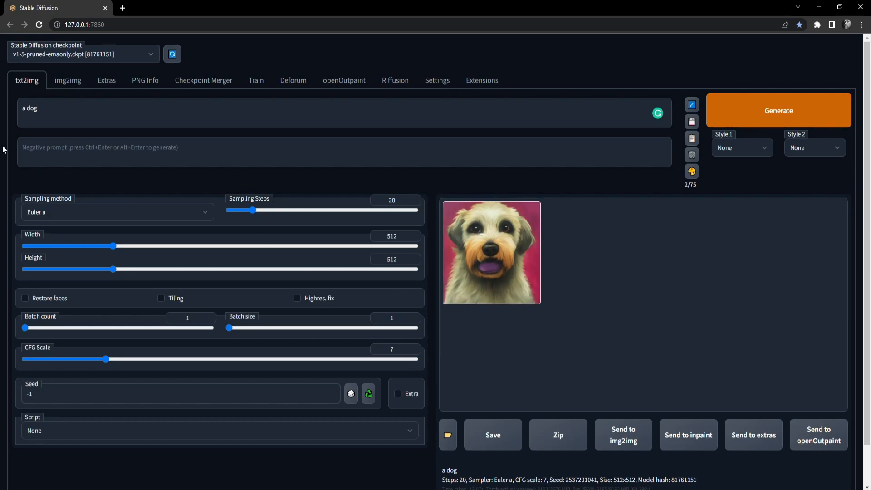
Step: Expand the prompt to "a photograph of a Huskey dog, running in the snow", applying the capitalised spelling suggestion for the breed
left_click(23, 109)
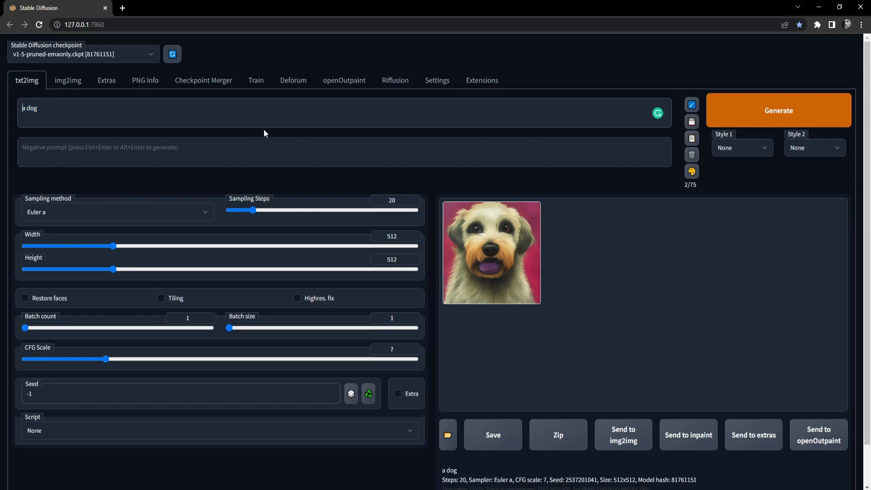
type("photo ")
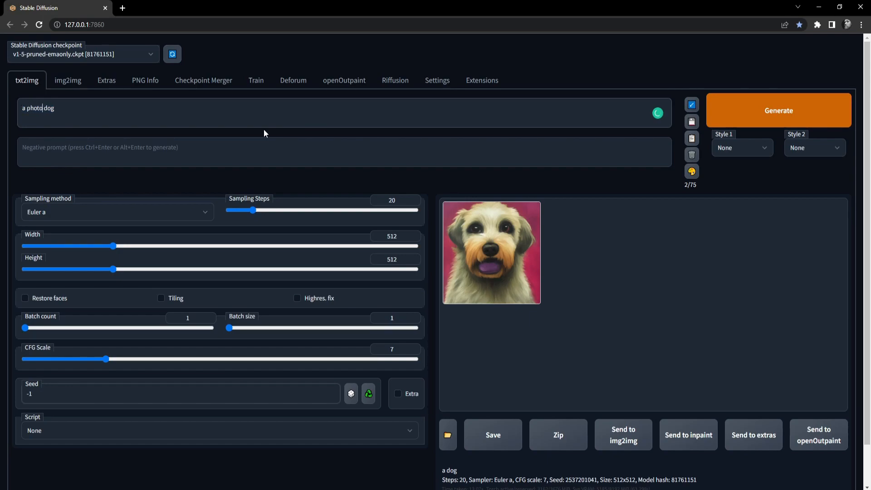
type("graph of a huskey")
left_click(132, 114)
type(", r")
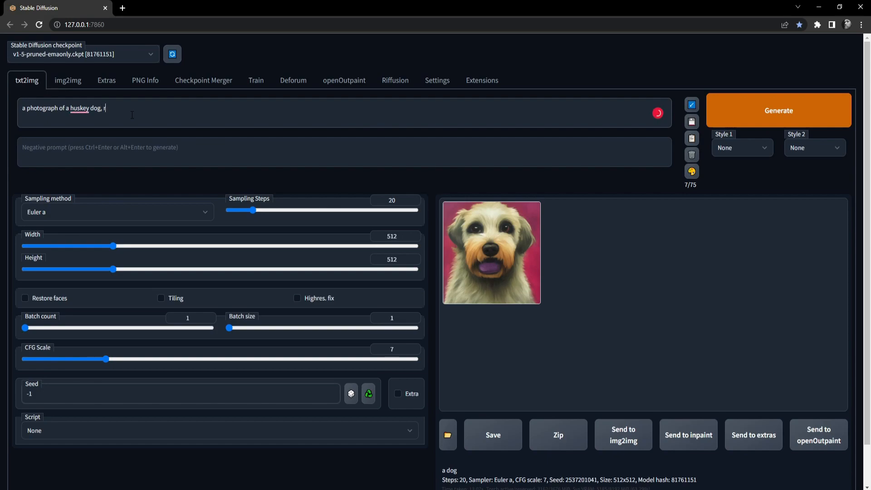
type("unning in the snow")
mouse_move(79, 114)
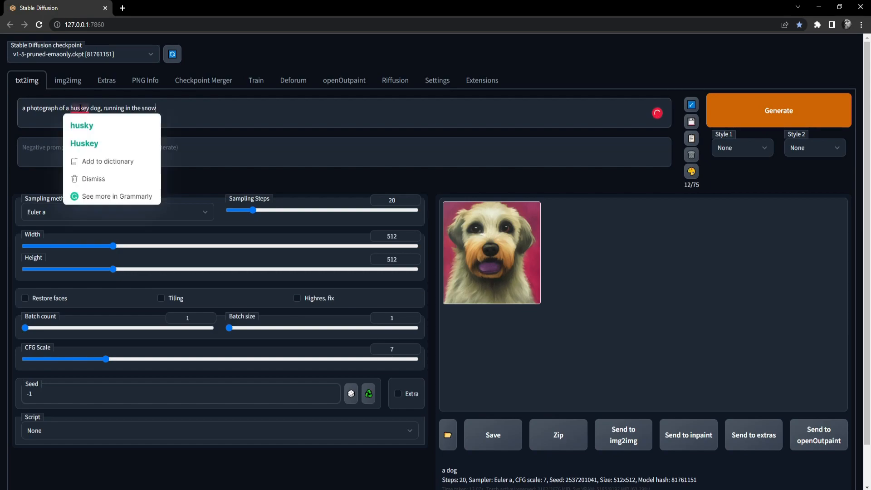
left_click(107, 144)
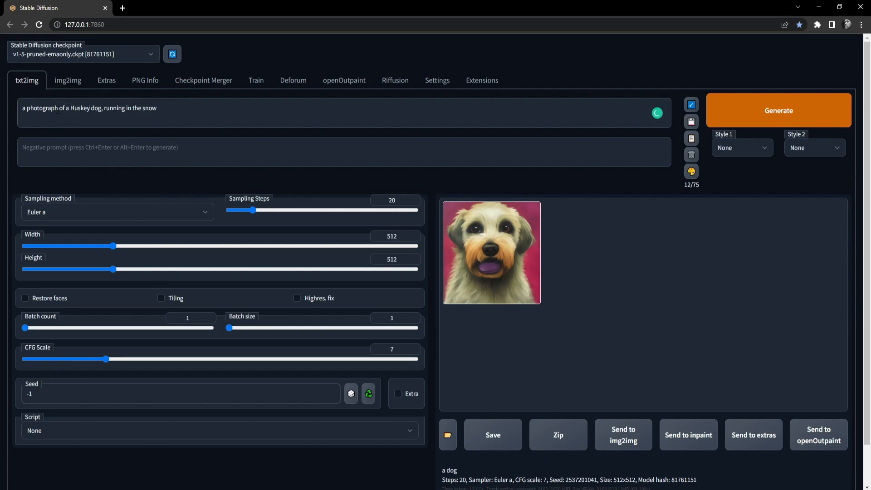
Step: Review the breed, action and setting words in the prompt and generate an image from it
left_click_drag(58, 111, 90, 109)
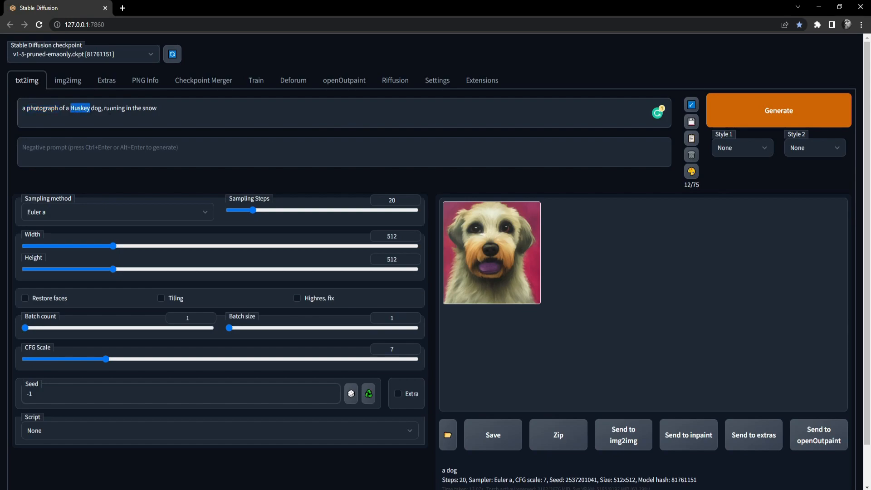
left_click_drag(104, 109, 125, 109)
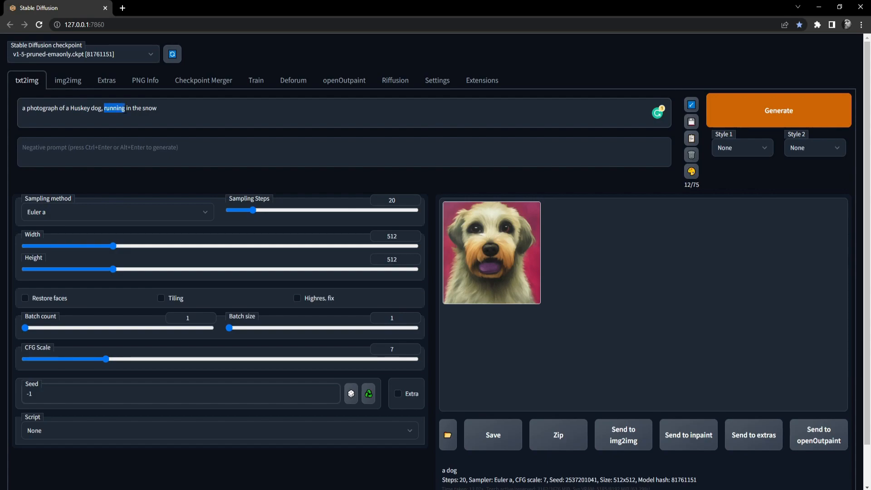
left_click_drag(158, 109, 128, 109)
left_click(159, 108)
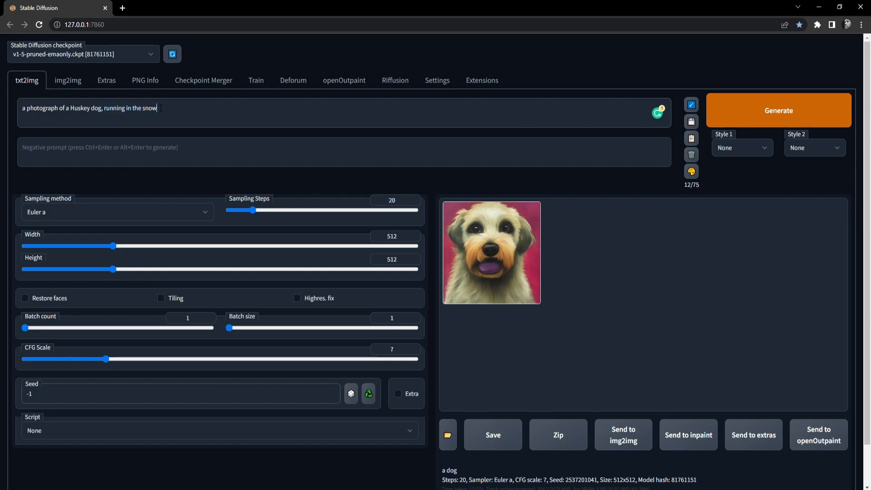
left_click(803, 106)
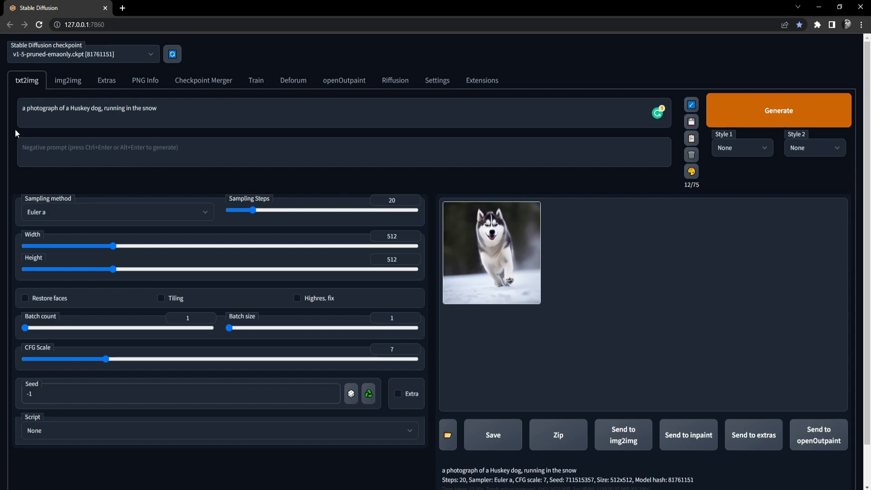
Step: Insert "side view" before "photograph" in the prompt, generate a new image and enlarge the result
left_click(26, 109)
type("side view")
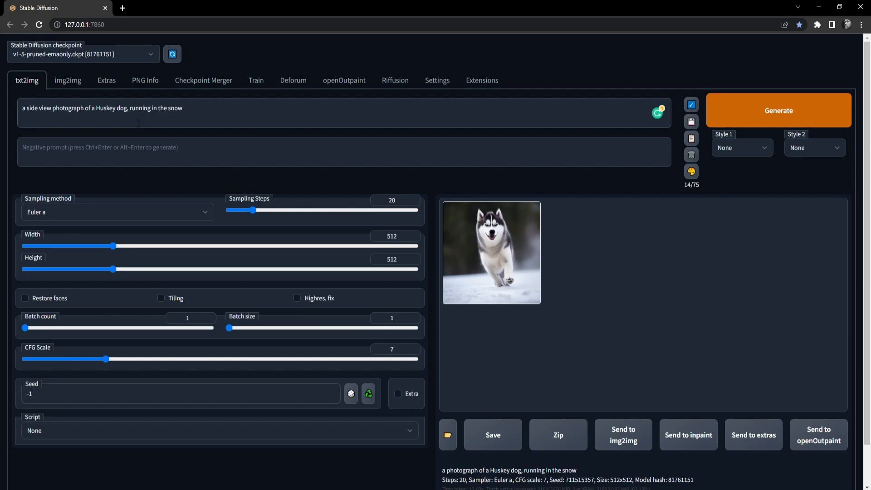
left_click(773, 107)
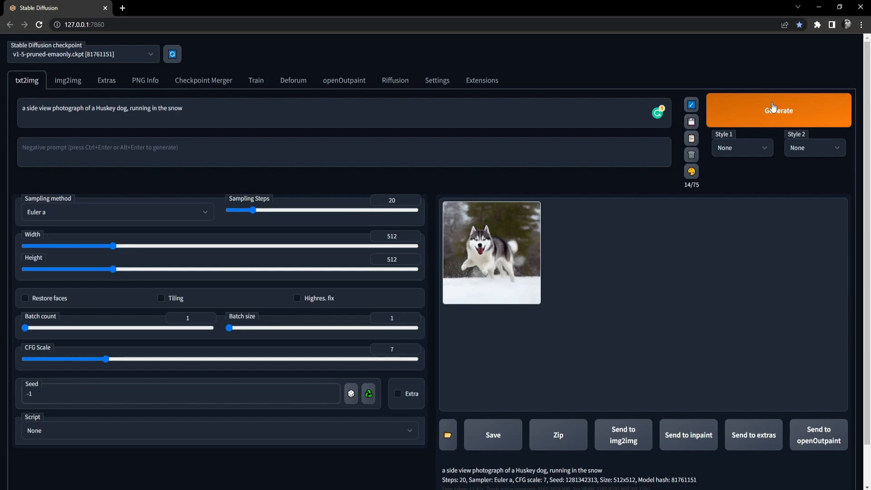
left_click(507, 255)
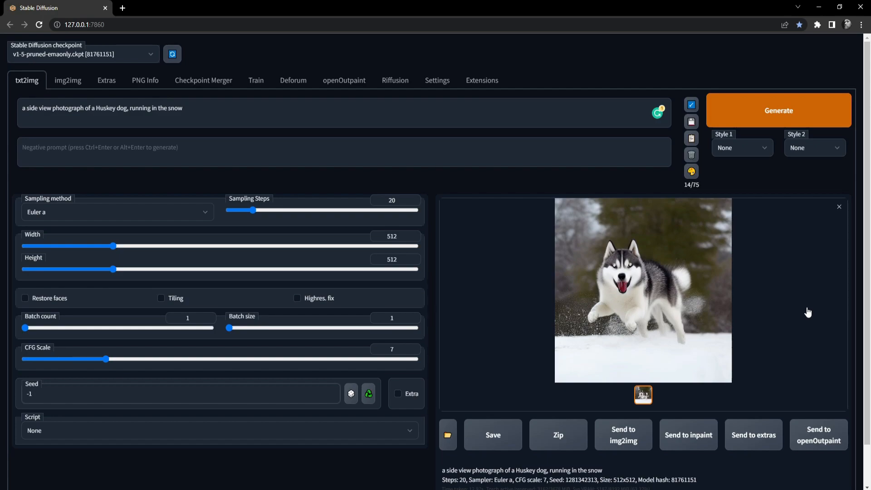
Step: Replace "side" with "profile" in the prompt and generate another image
double_click(32, 109)
type("profile")
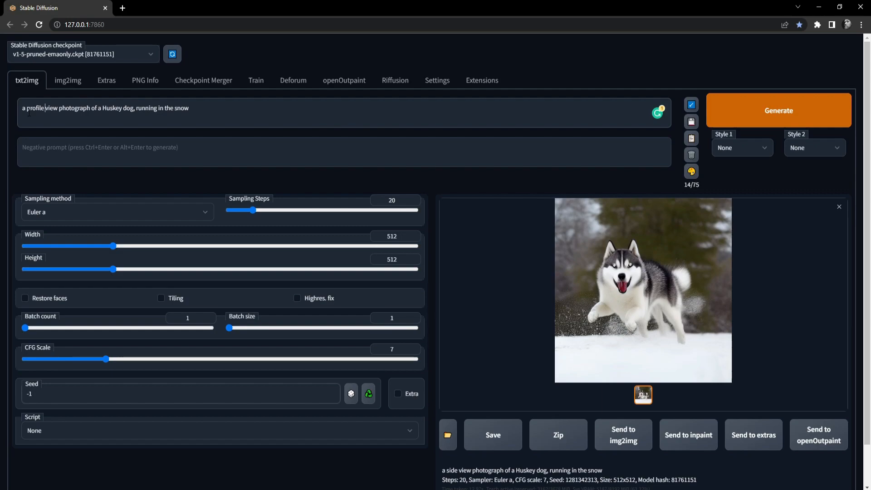
left_click(779, 108)
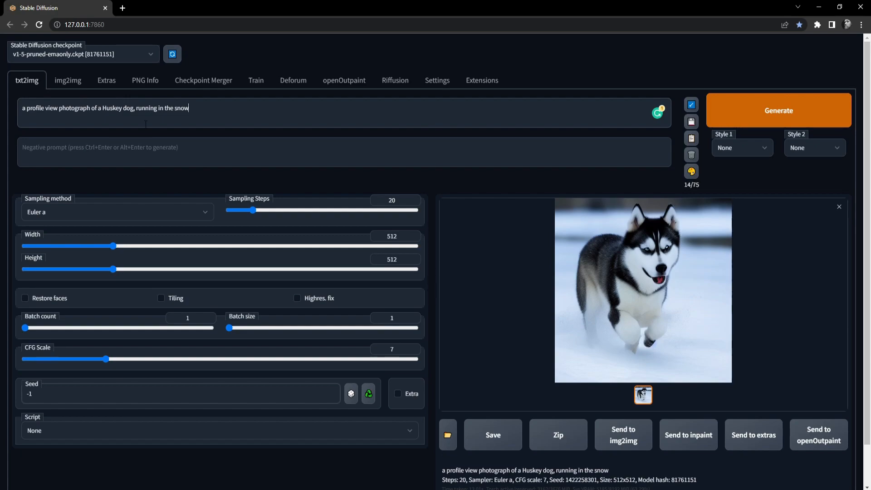
left_click_drag(193, 108, 21, 108)
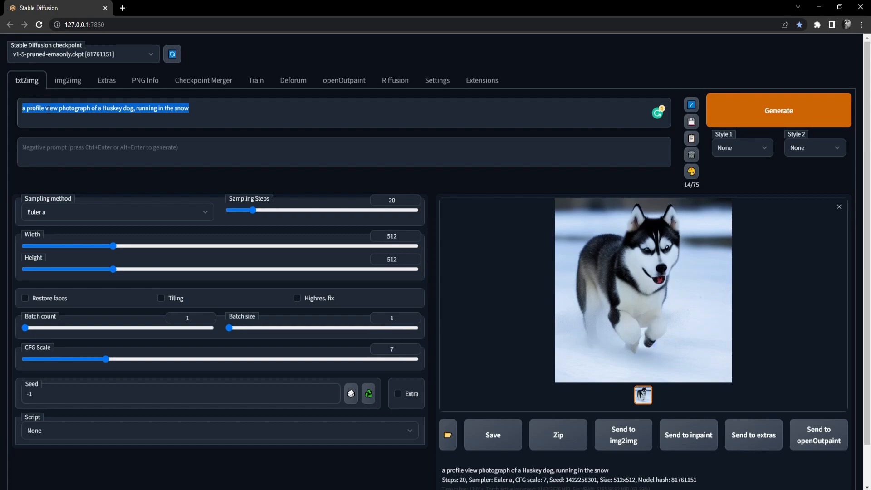
left_click(47, 108)
left_click_drag(58, 108, 27, 108)
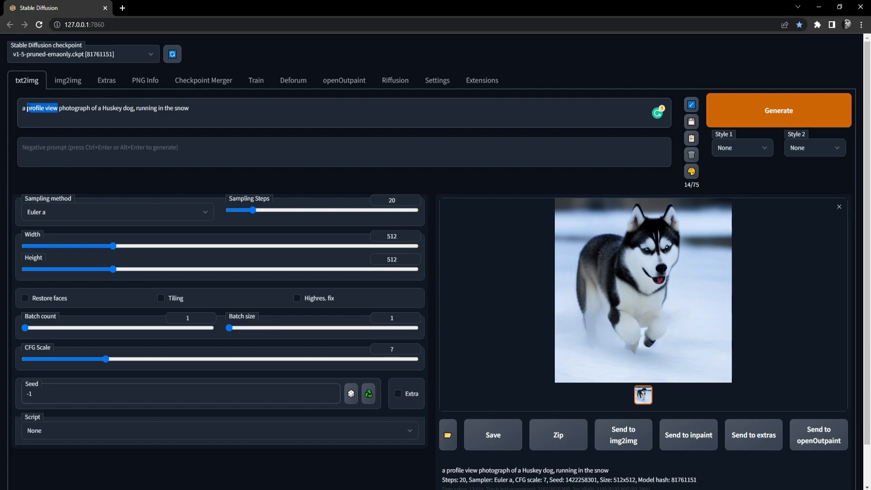
double_click(75, 108)
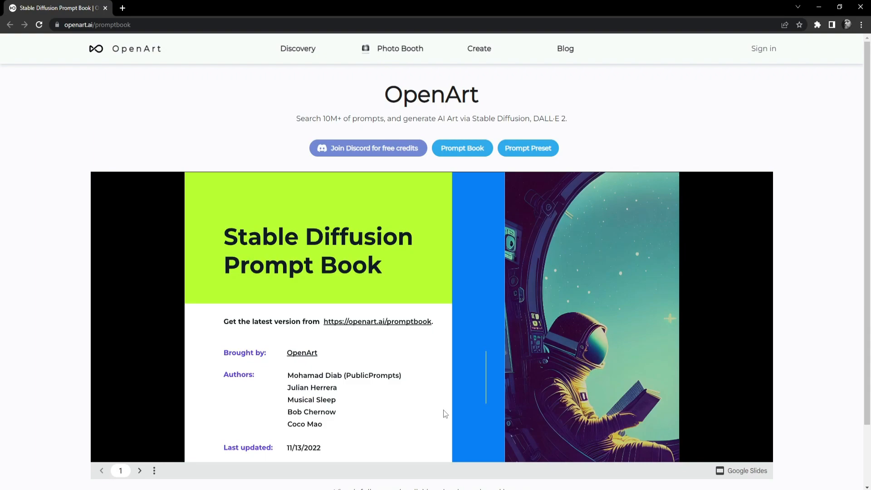
Step: Open the PDF version of the Stable Diffusion Prompt Book from the OpenArt page
scroll(443, 409, "down", 2)
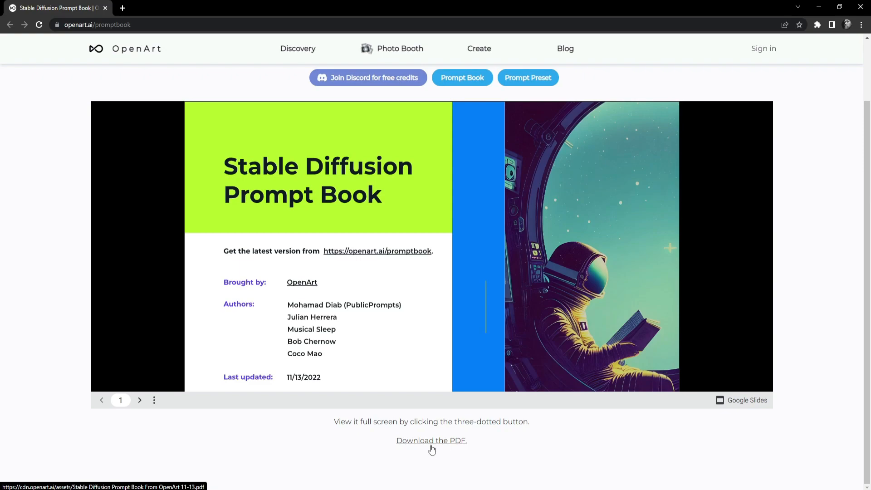
left_click(431, 448)
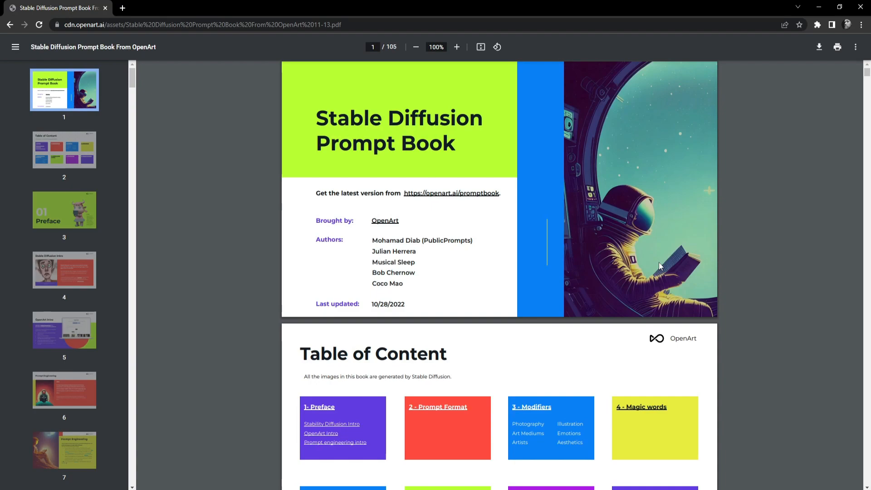
Step: Read the prompt book through its Prompt Format section and highlight the example prompt beneath the van image on page 10
scroll(485, 364, "down", 4)
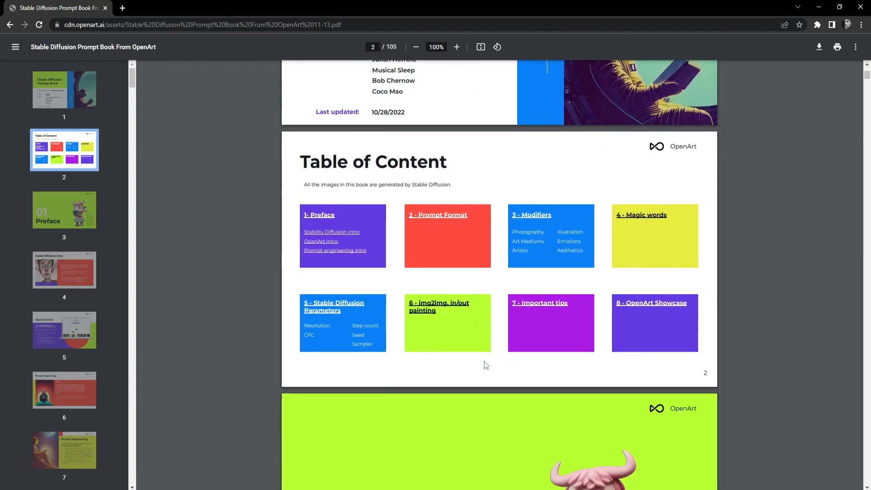
scroll(485, 365, "down", 10)
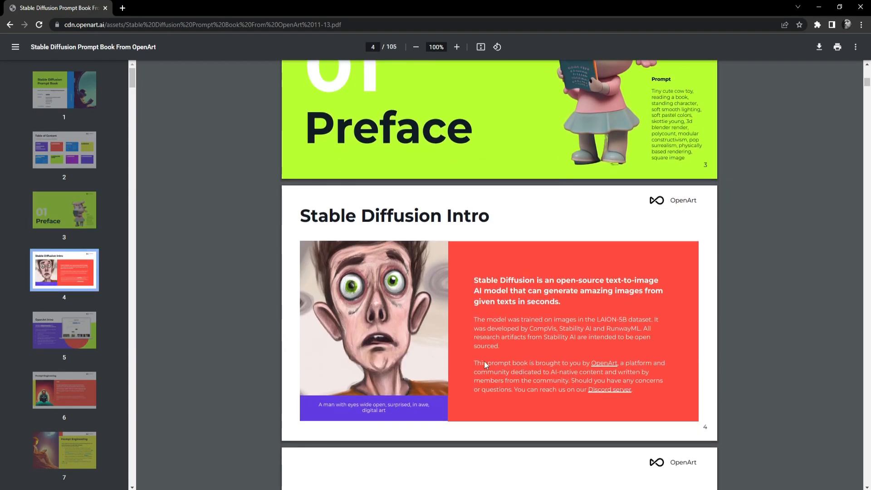
scroll(483, 362, "down", 14)
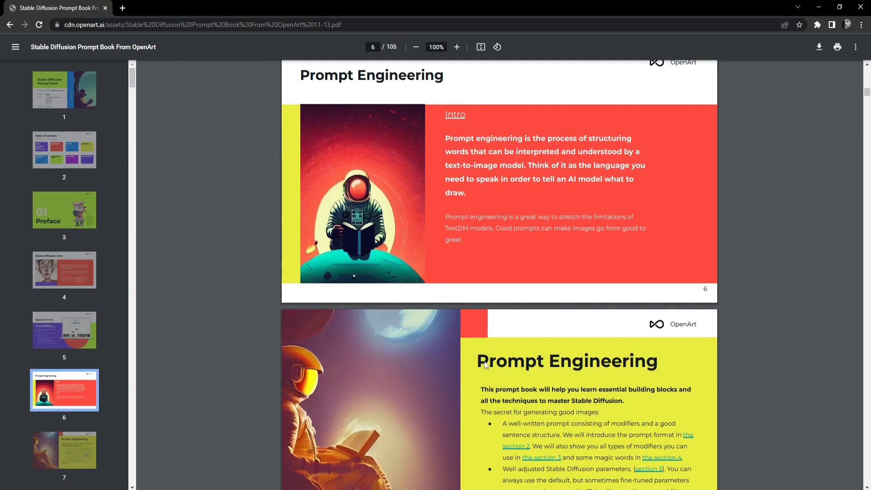
scroll(485, 365, "down", 9)
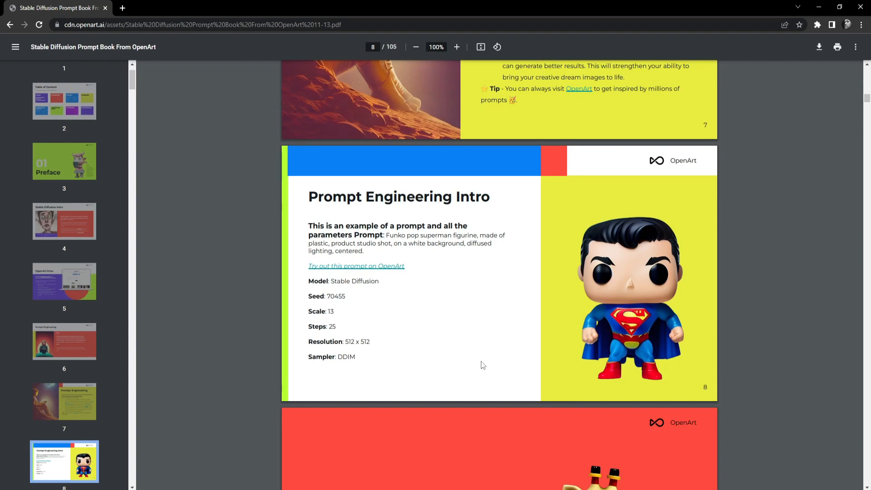
scroll(482, 364, "down", 8)
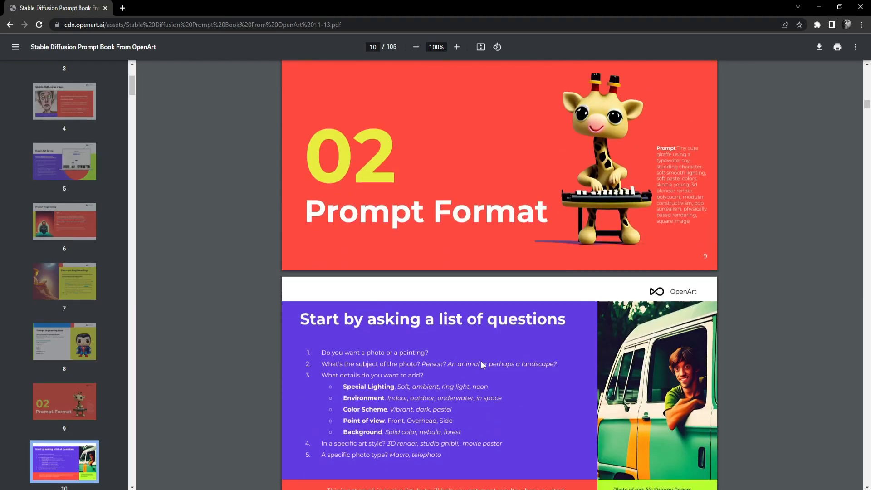
scroll(481, 361, "down", 6)
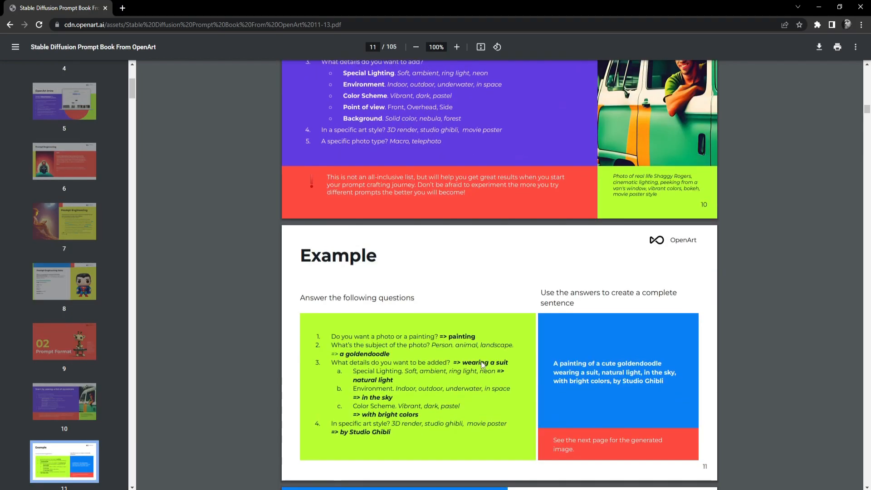
scroll(482, 363, "up", 6)
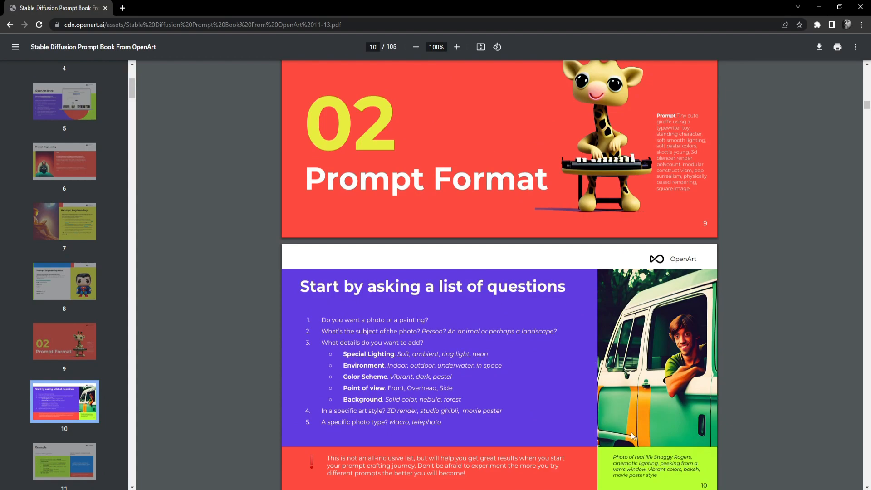
scroll(763, 447, "down", 1)
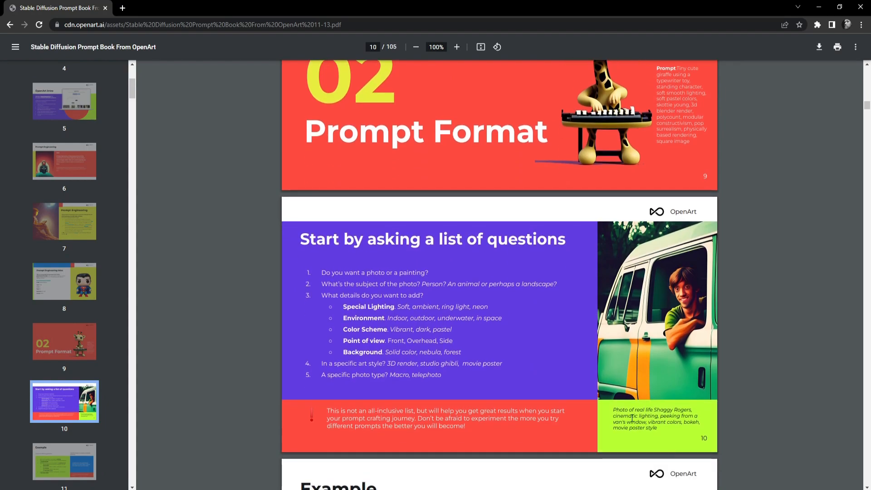
left_click_drag(612, 408, 667, 436)
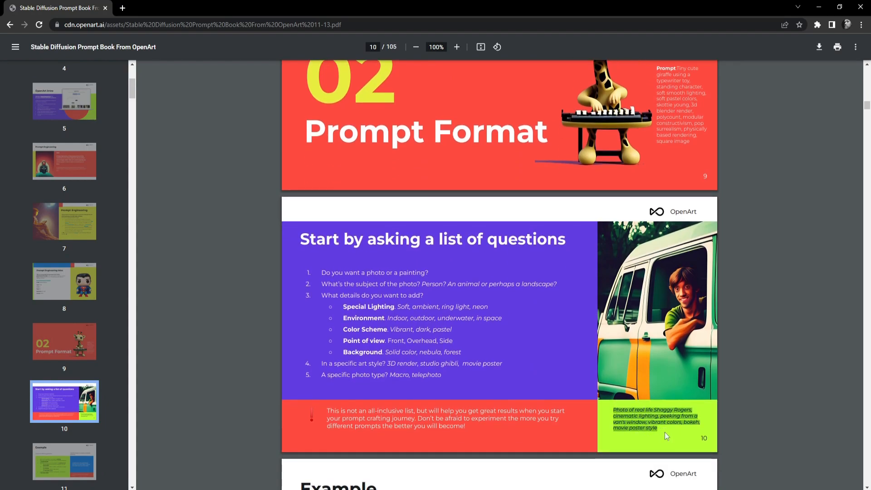
Step: Read the prompt book from the word-order examples on page 12 through About Modifiers to the Photography Prompt table on page 18
left_click(667, 436)
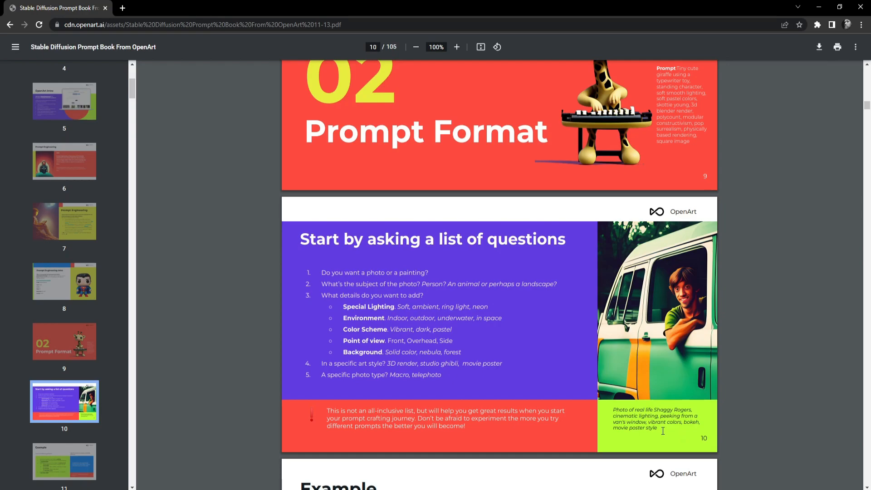
scroll(468, 349, "down", 10)
scroll(468, 350, "down", 3)
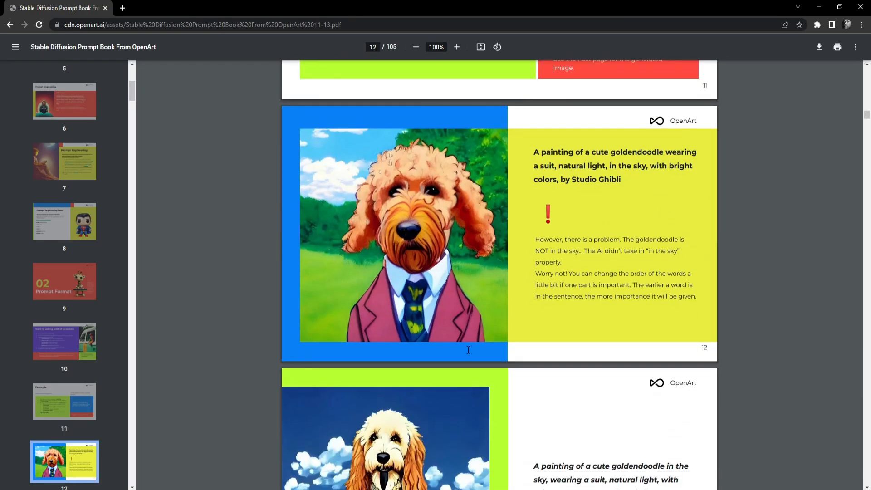
scroll(446, 361, "down", 7)
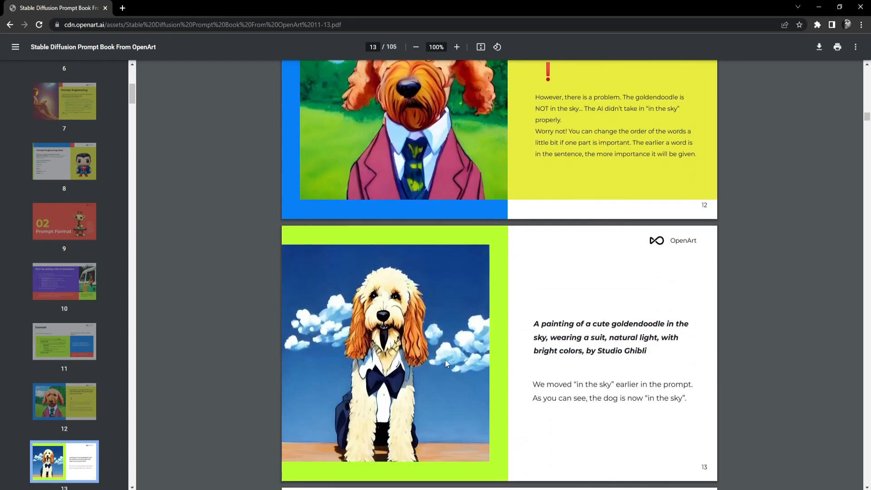
scroll(447, 363, "down", 10)
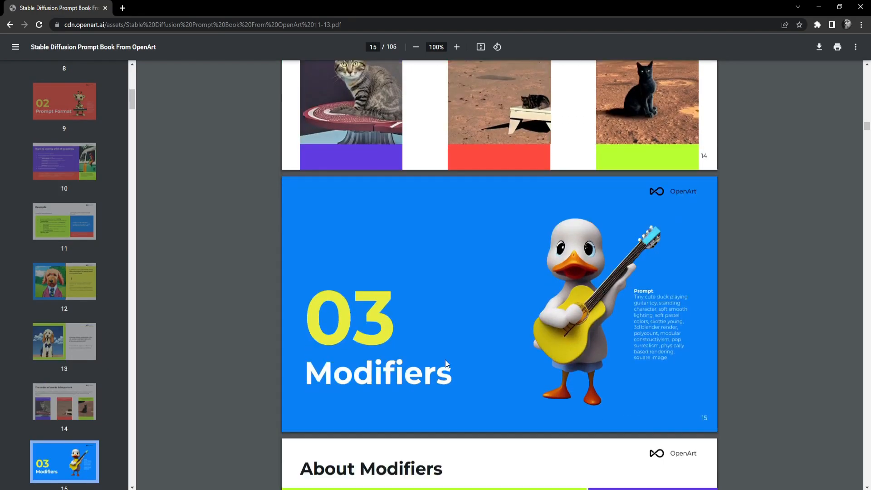
scroll(506, 355, "down", 8)
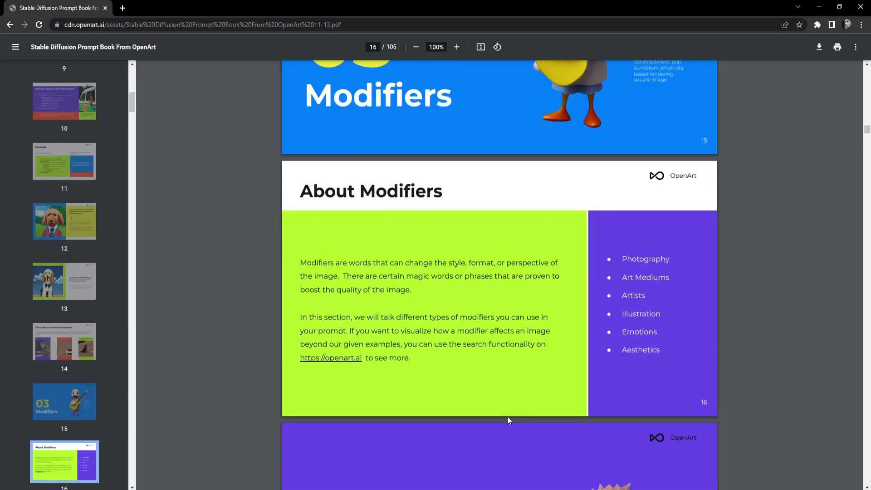
scroll(508, 417, "down", 8)
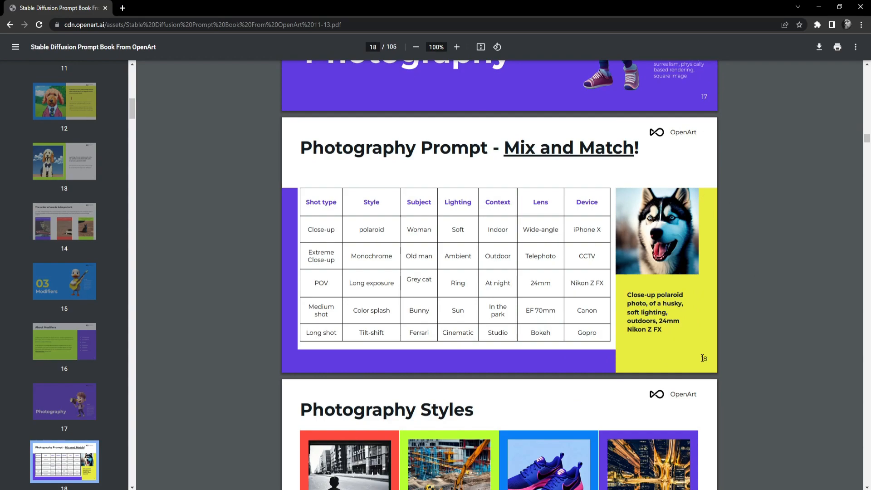
Step: Highlight the husky example prompt on page 18, and its "24mm Nikon Z FX" ending separately
left_click_drag(666, 330, 627, 294)
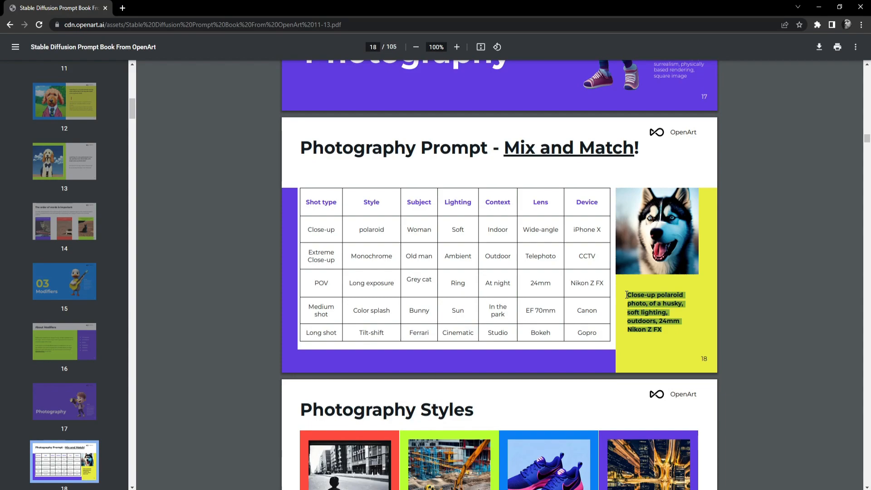
left_click(627, 294)
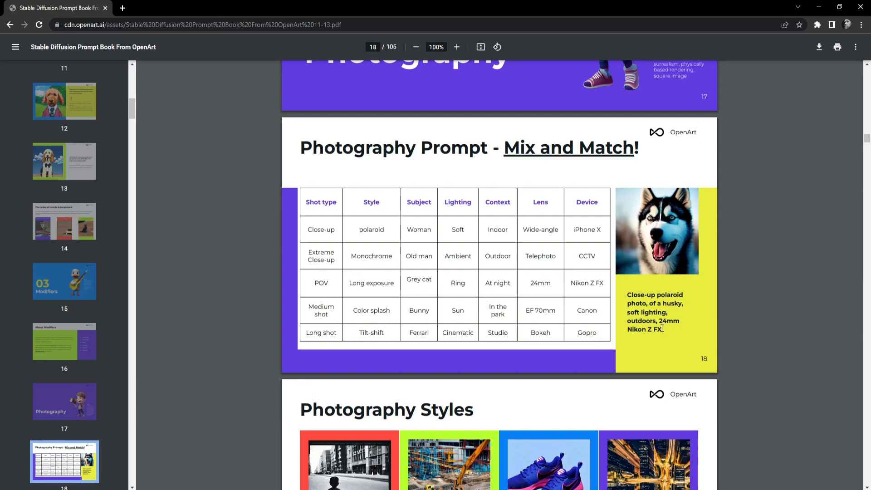
left_click_drag(661, 328, 627, 329)
mouse_move(659, 321)
left_mouse_down()
mouse_move(685, 325)
mouse_move(659, 325)
left_mouse_up()
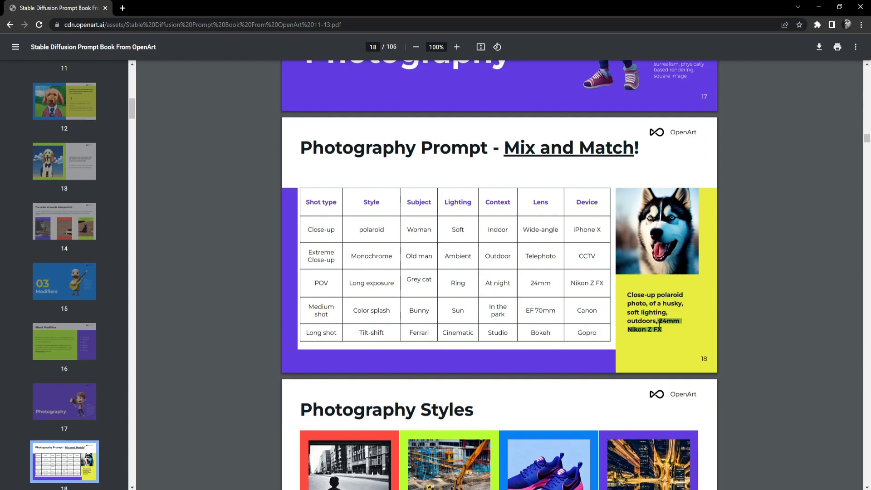
Step: Highlight "Close-up" in the husky prompt, plus the Extreme Close-up and Long shot entries among the table's shot types
left_click_drag(627, 295, 657, 297)
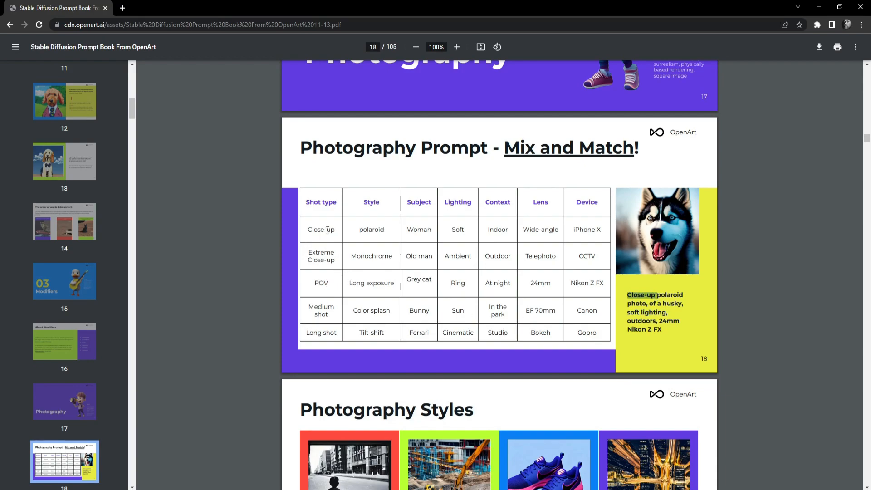
left_click_drag(337, 261, 303, 261)
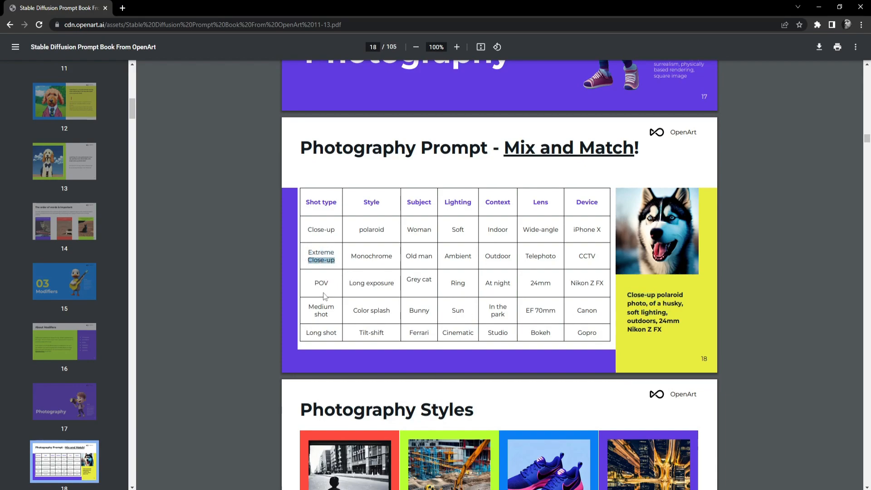
left_click_drag(340, 335, 304, 336)
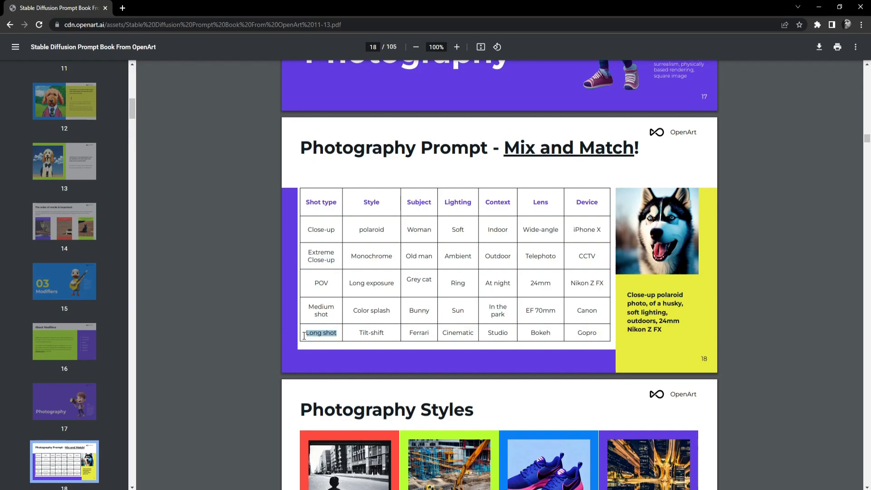
left_click(378, 261)
Step: Match the table's Subject heading to "husky" in the example prompt and go through the subject options from Woman to Ferrari
left_click_drag(407, 202, 433, 203)
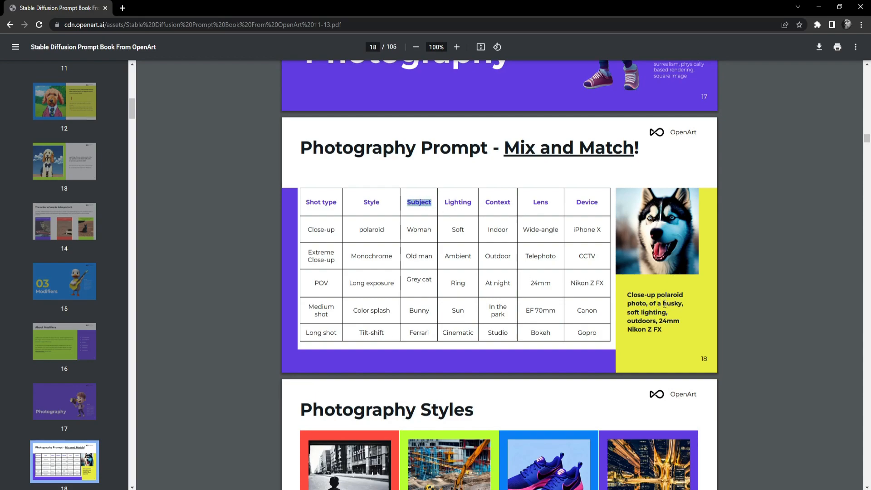
left_click_drag(662, 303, 689, 306)
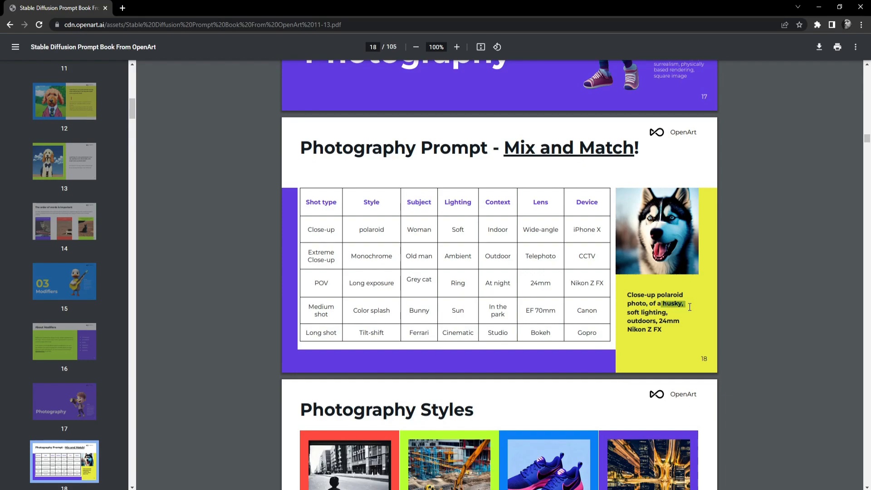
left_click_drag(426, 232, 425, 330)
left_click(426, 332)
Step: Examine the table's lighting, context and device options, highlighting Cinematic, Sun, In the park and iPhone X
left_click_drag(470, 331, 449, 328)
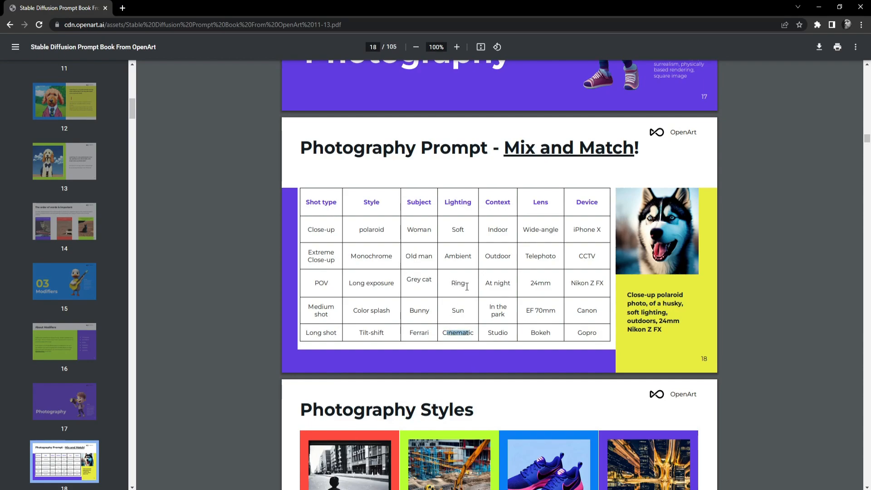
double_click(457, 310)
left_click_drag(506, 316, 494, 310)
left_click(498, 283)
left_click_drag(603, 230, 569, 230)
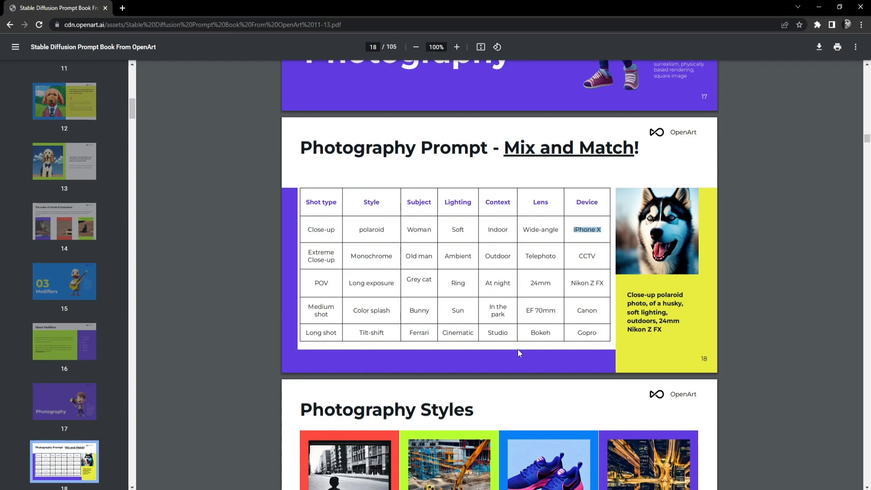
Step: Browse the prompt book's Photography Styles, Cameras, Lenses, Lighting and Art Mediums pages
scroll(521, 352, "down", 8)
scroll(522, 354, "down", 2)
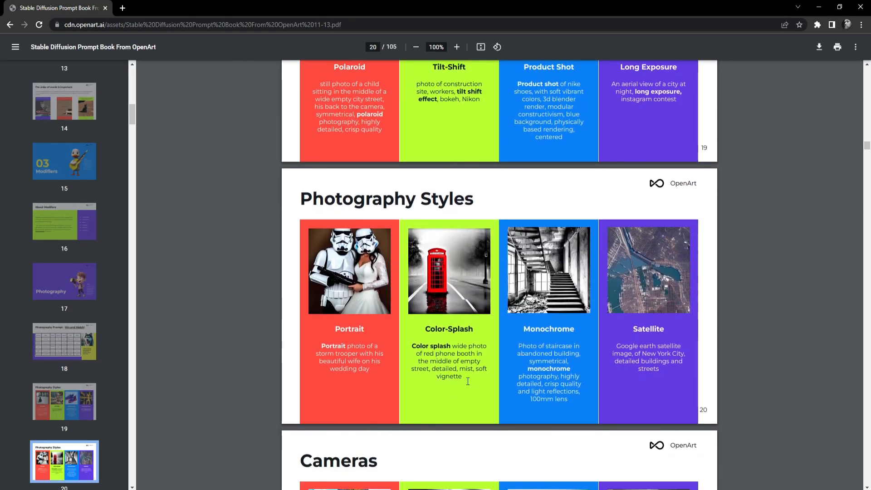
scroll(586, 390, "down", 7)
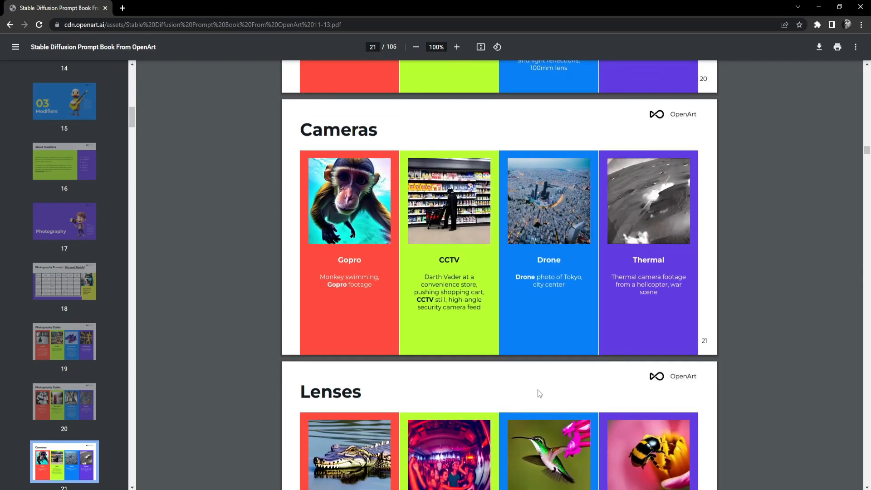
scroll(537, 389, "down", 5)
scroll(458, 336, "down", 5)
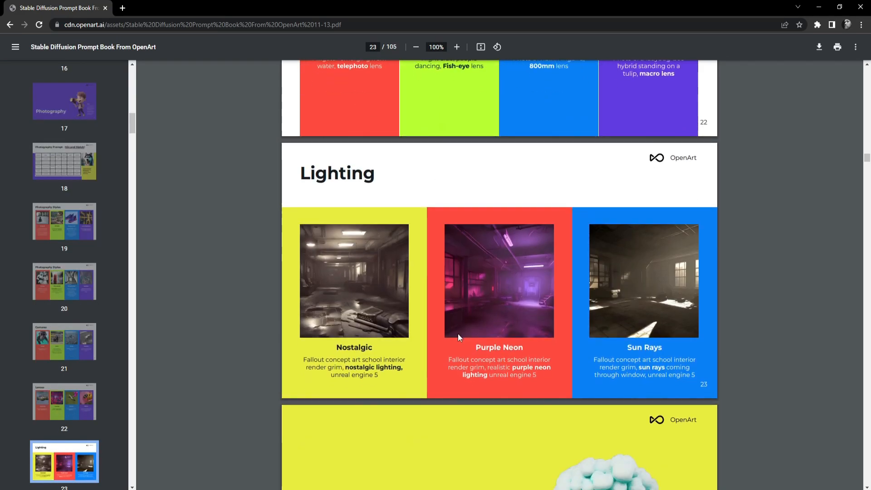
scroll(459, 333, "down", 18)
scroll(456, 336, "down", 15)
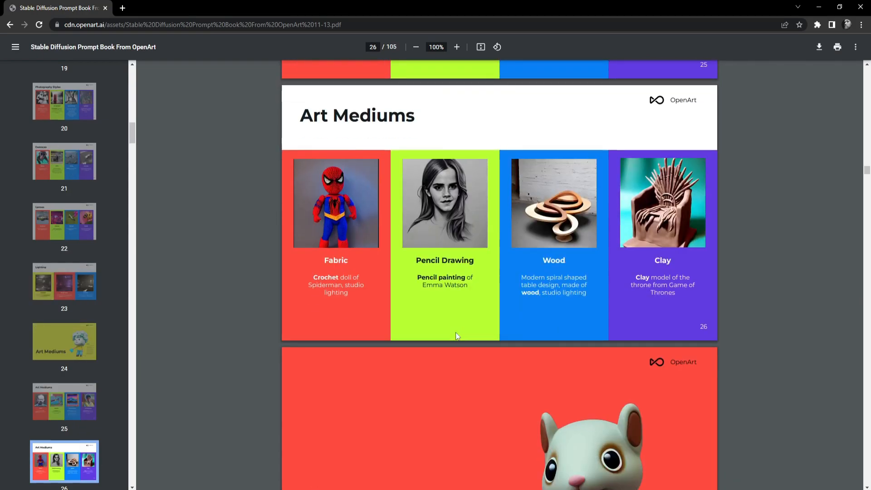
Step: Browse the prompt book's artist style and artist mixing pages through to the 3D illustrations section
scroll(457, 336, "down", 3)
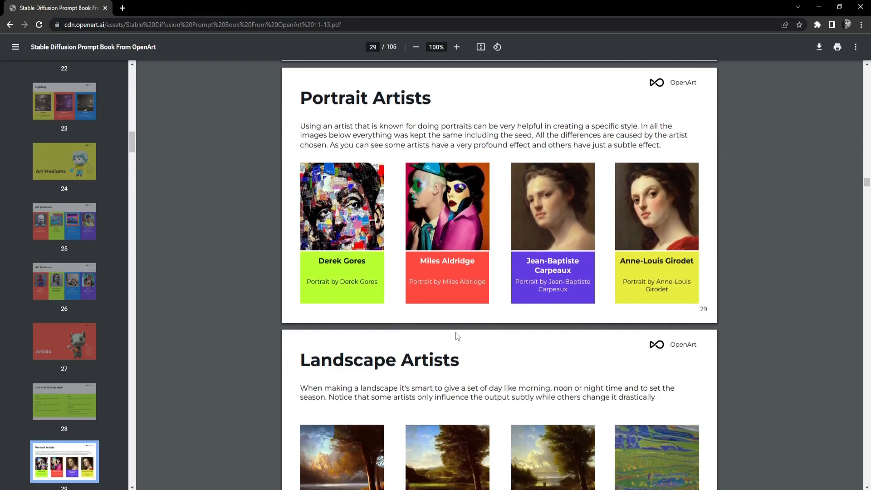
scroll(457, 336, "down", 4)
scroll(456, 332, "down", 15)
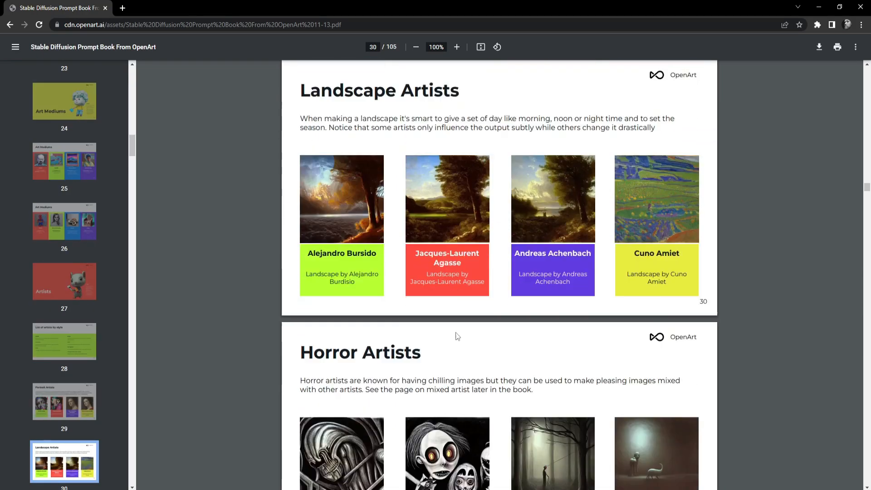
scroll(456, 335, "down", 13)
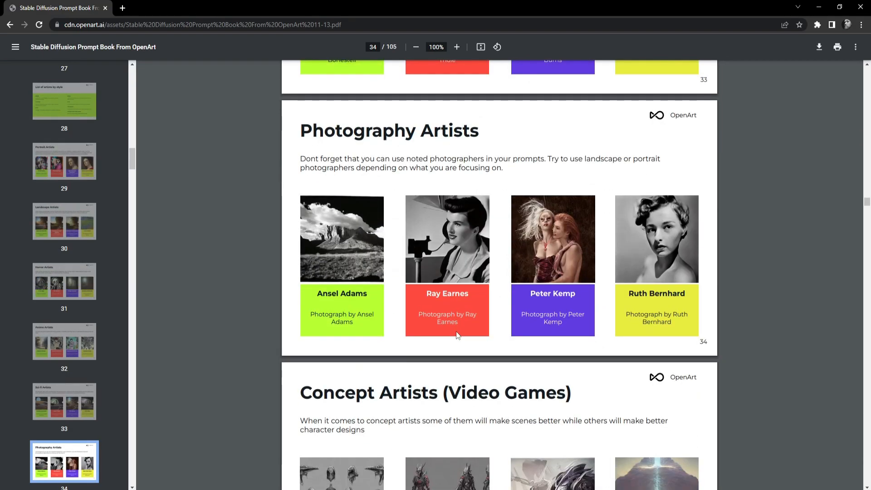
scroll(457, 336, "down", 14)
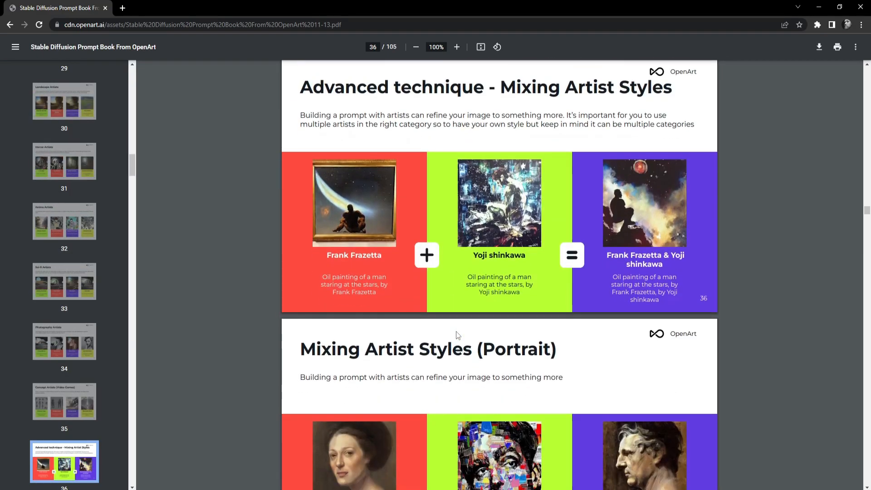
scroll(458, 335, "down", 10)
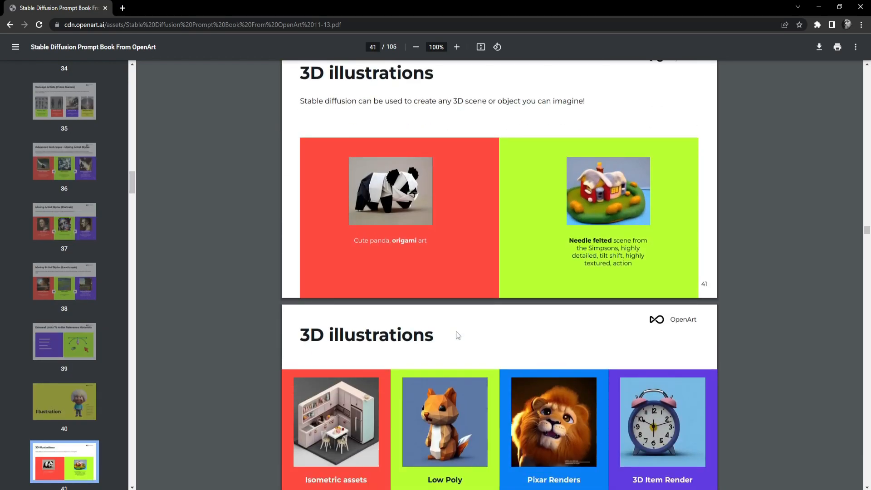
scroll(457, 335, "down", 4)
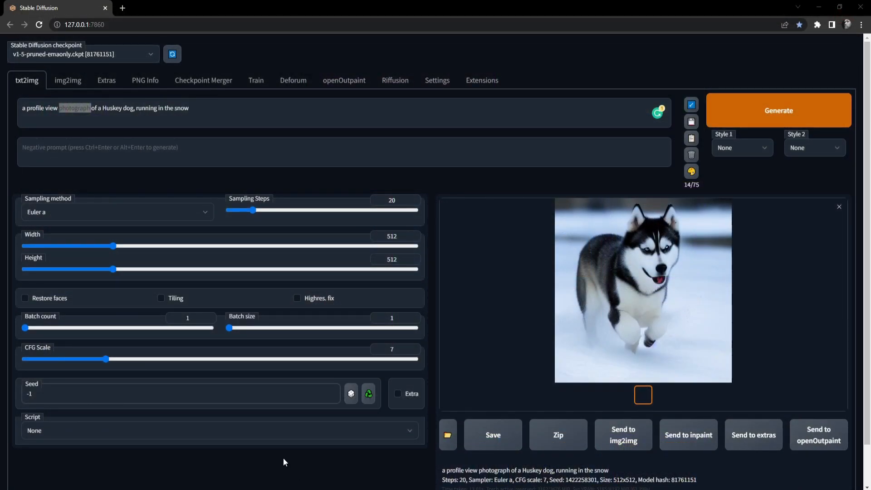
left_click(157, 114)
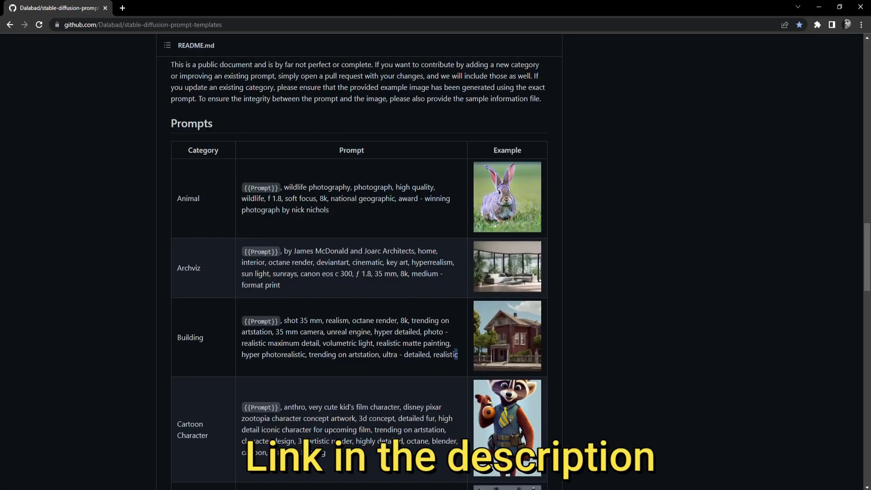
Step: Highlight the Building and Cyberpunk prompt modifiers in the stable-diffusion-prompt-templates README on GitHub and look through its other categories
left_click_drag(458, 354, 284, 321)
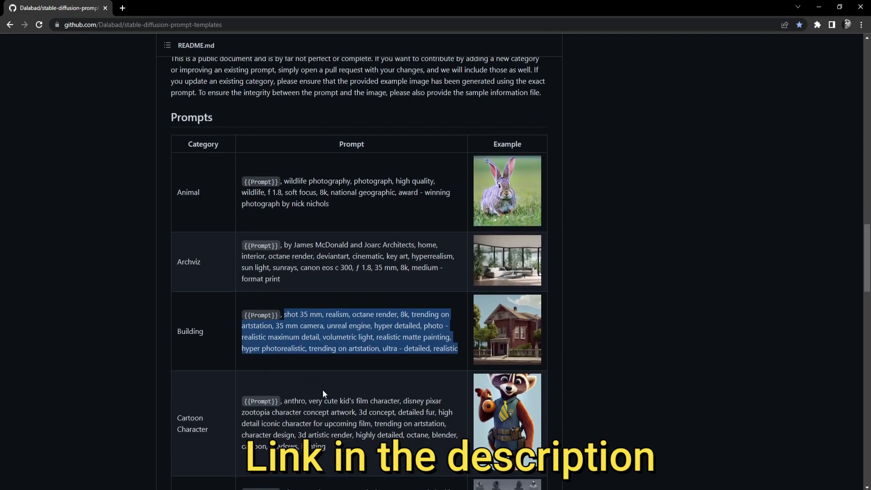
scroll(290, 324, "down", 3)
scroll(290, 324, "down", 3)
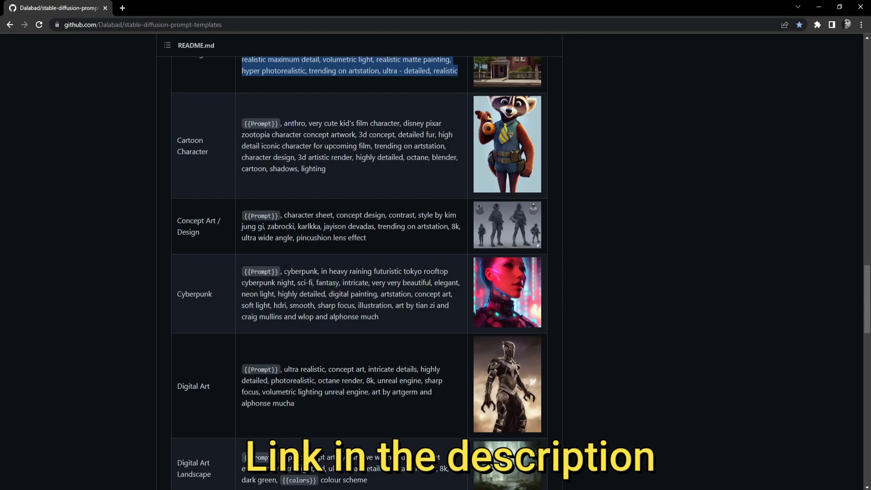
left_click_drag(379, 317, 281, 269)
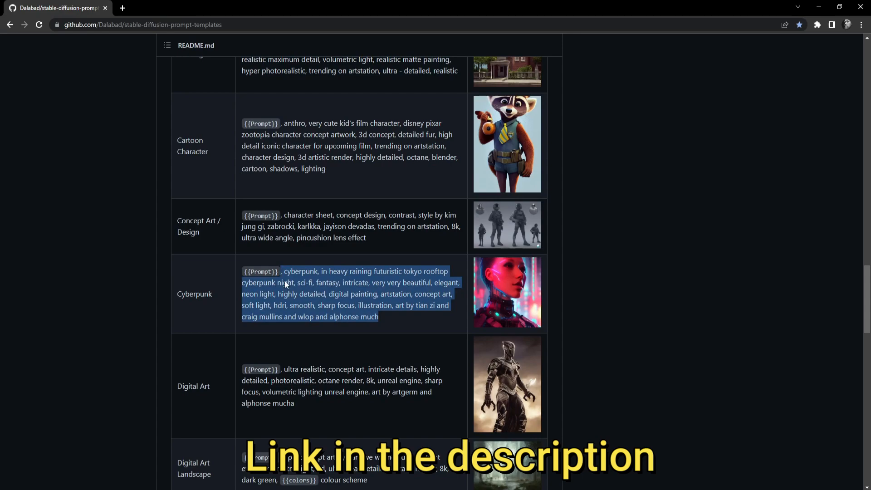
scroll(304, 333, "up", 7)
scroll(362, 396, "down", 10)
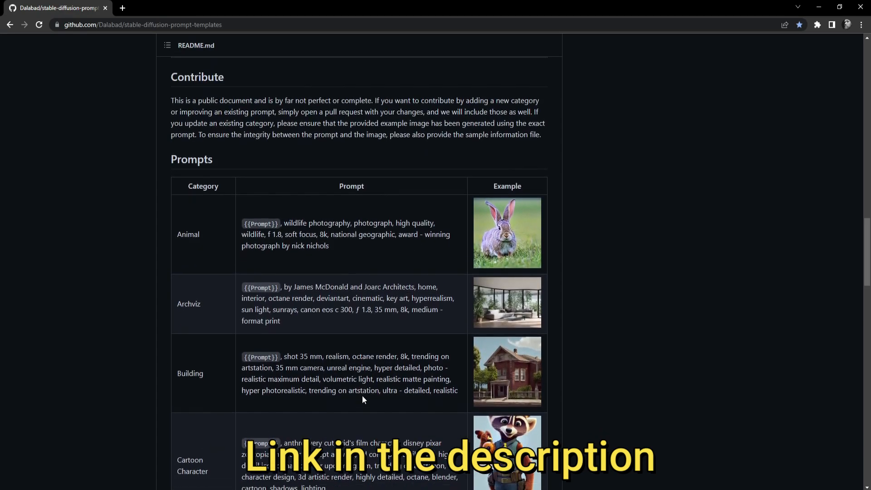
scroll(363, 395, "up", 1)
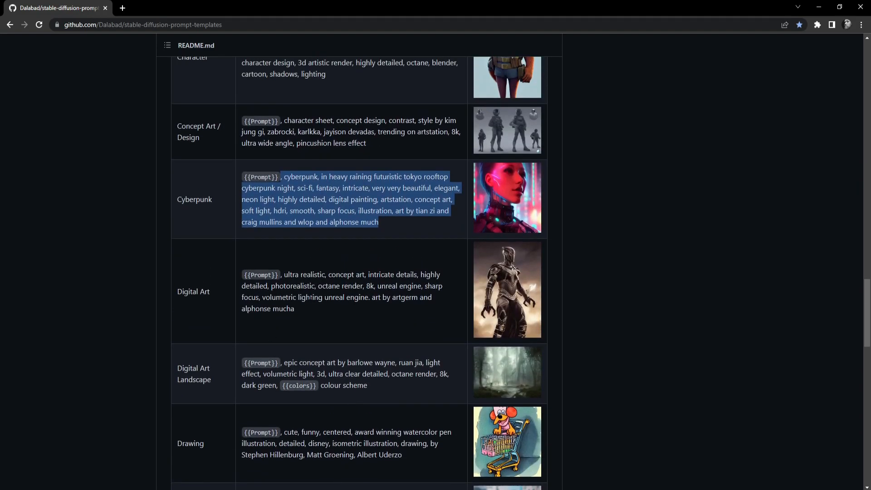
Step: Highlight the Digital Art template's {{Prompt}} placeholder and its modifiers from "ultra realistic" to "alphonse mucha"
left_click_drag(230, 295, 173, 292)
left_click_drag(319, 310, 285, 275)
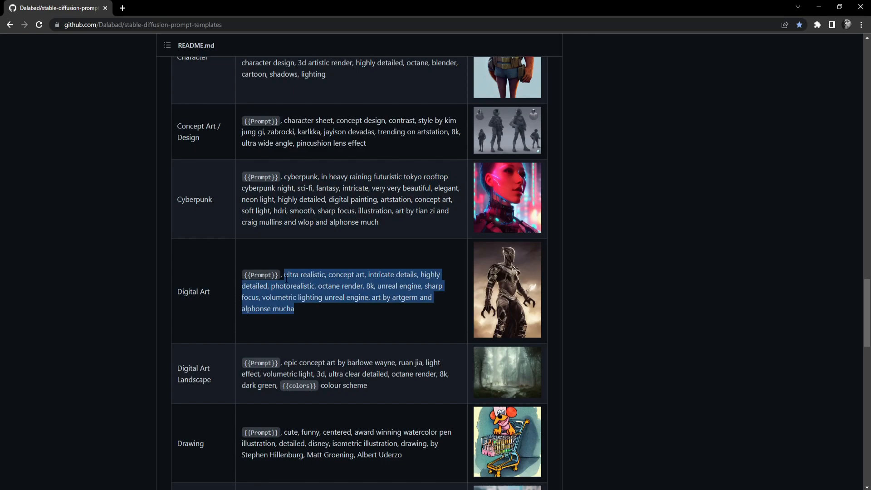
left_click_drag(314, 313, 286, 275)
left_click(278, 274)
left_click_drag(279, 276, 254, 275)
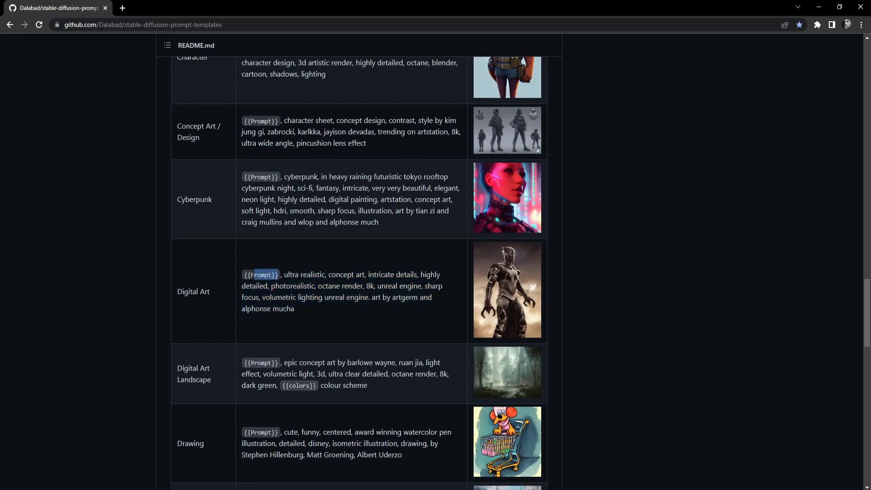
left_click_drag(296, 308, 282, 275)
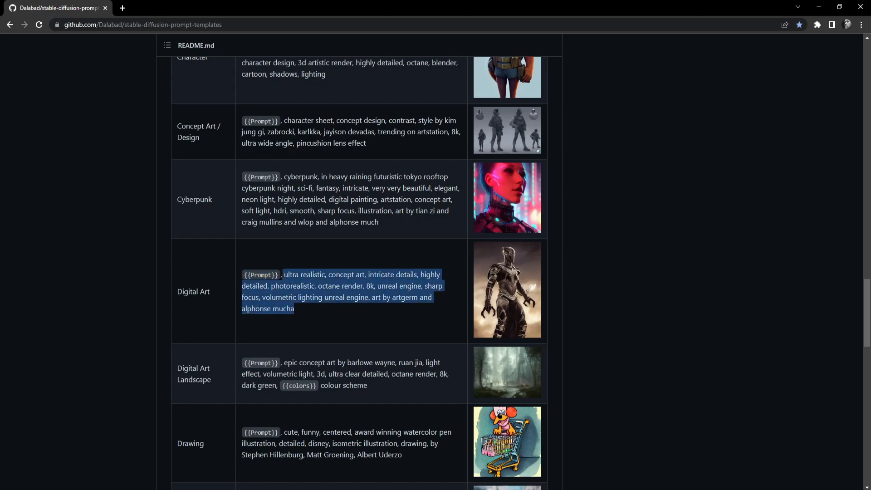
Step: Copy the entire Digital Art template, including its {{Prompt}} placeholder, and switch to the Stable Diffusion web UI
left_click_drag(299, 309, 246, 275)
right_click(267, 285)
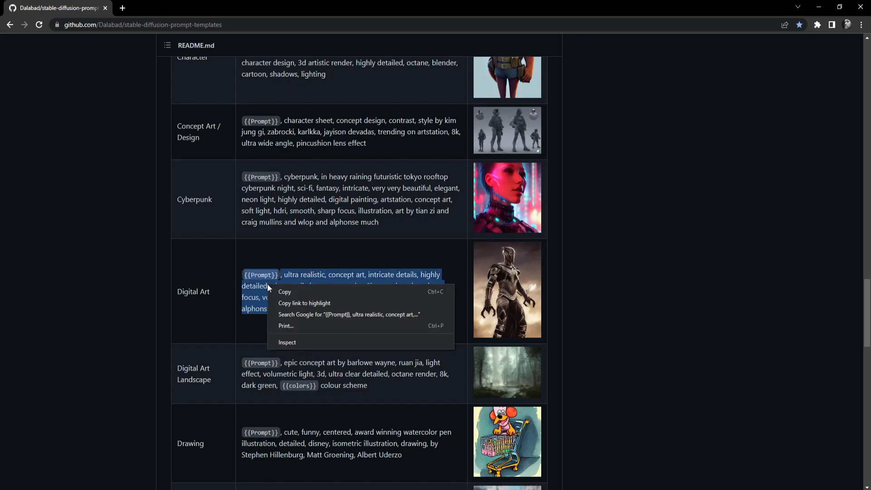
left_click(282, 293)
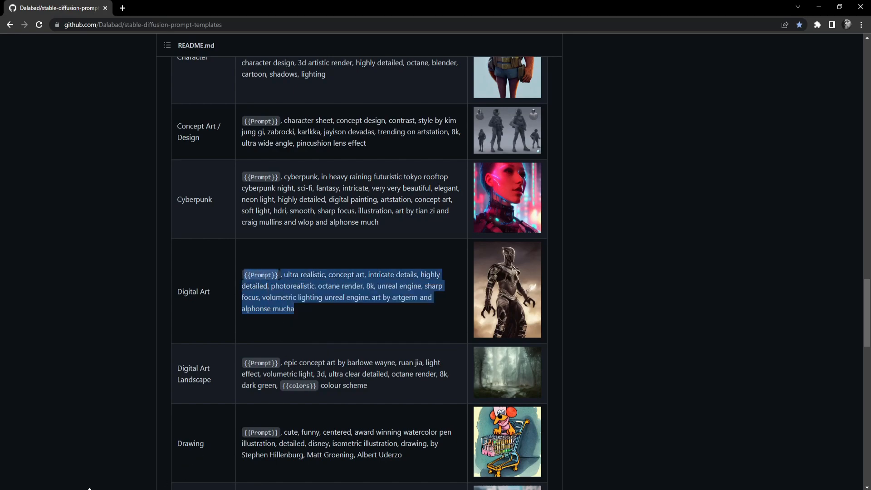
mouse_move(88, 488)
left_click(94, 472)
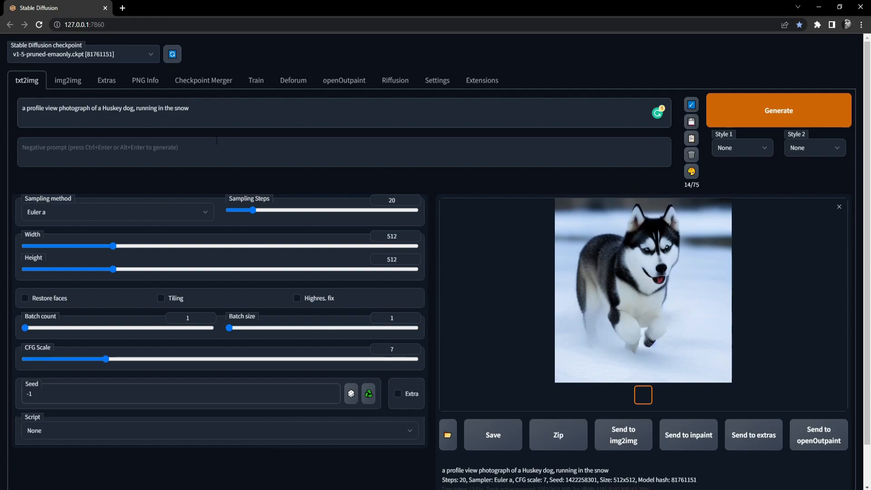
Step: Replace the husky prompt with the copied Digital Art template and correct "ultra realistic" to "ultra-realistic"
left_click_drag(211, 110, 3, 113)
right_click(38, 107)
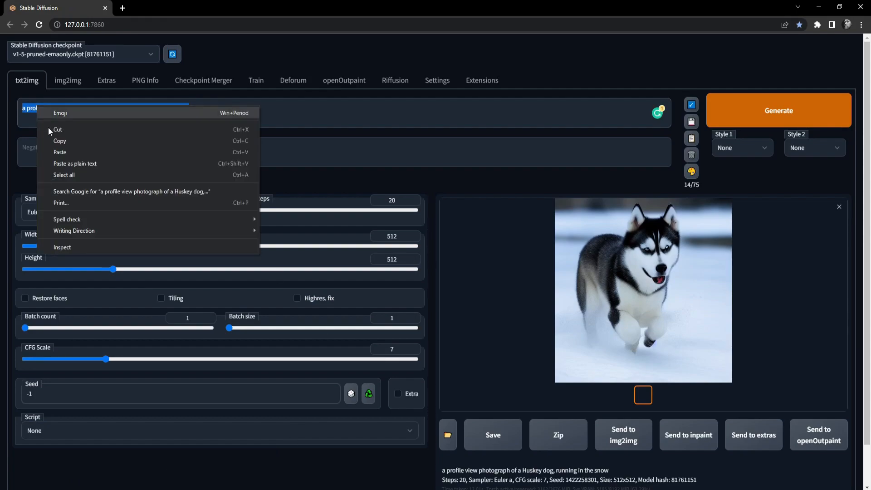
left_click(64, 153)
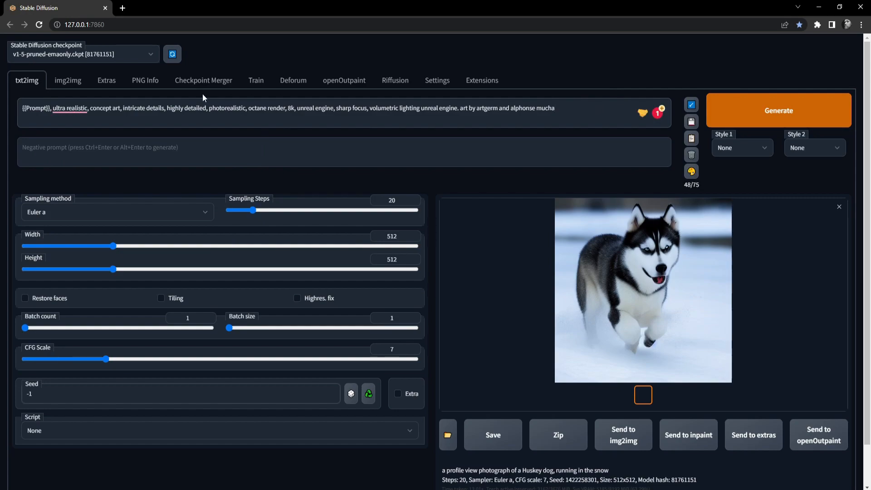
left_click(70, 109)
left_click(80, 128)
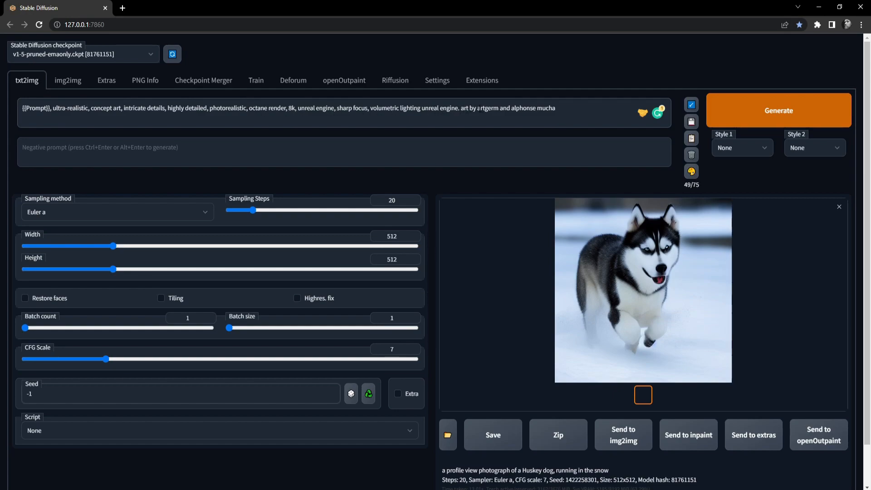
Step: Highlight the pasted template's modifiers from "ultra-realistic" to "alphonse mucha"
mouse_move(478, 108)
left_mouse_down()
mouse_move(563, 107)
mouse_move(478, 108)
left_mouse_up()
left_click(561, 108)
left_click_drag(570, 109, 53, 108)
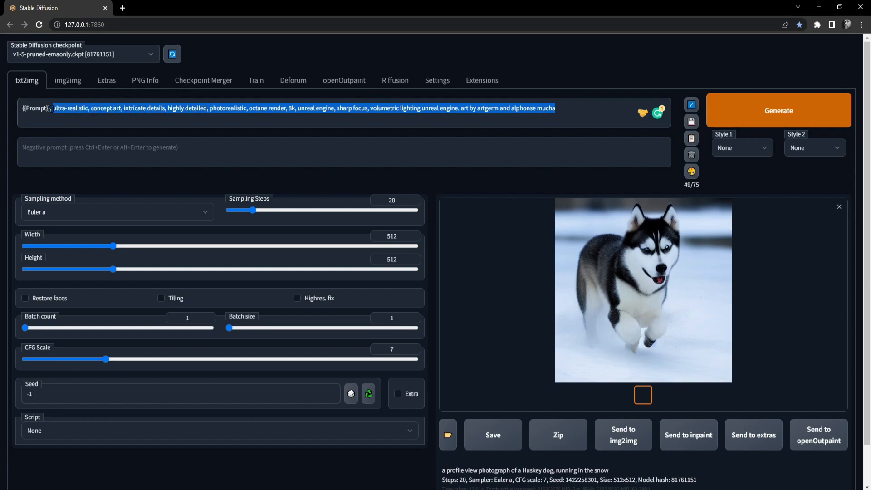
Step: Replace the {{Prompt}} placeholder in the prompt with "a photo of a husky running in the snow"
left_click(53, 109)
left_click_drag(53, 109, 12, 112)
key("BackSpace")
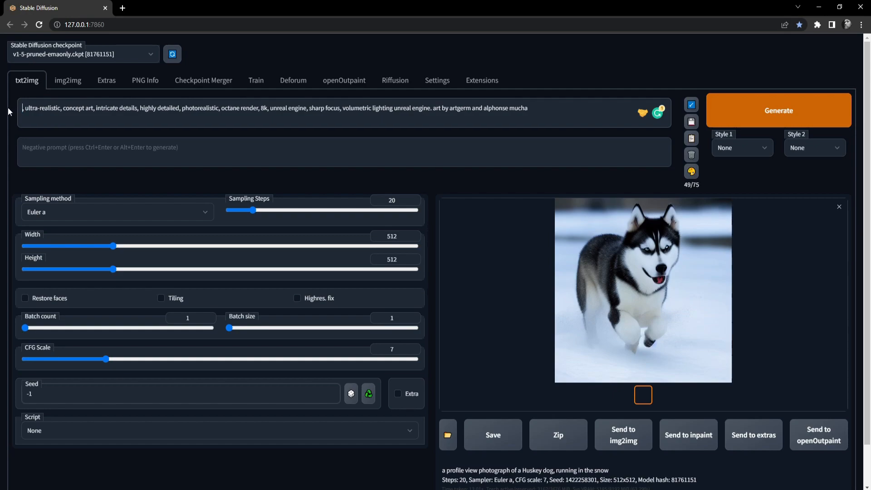
type("a phooto")
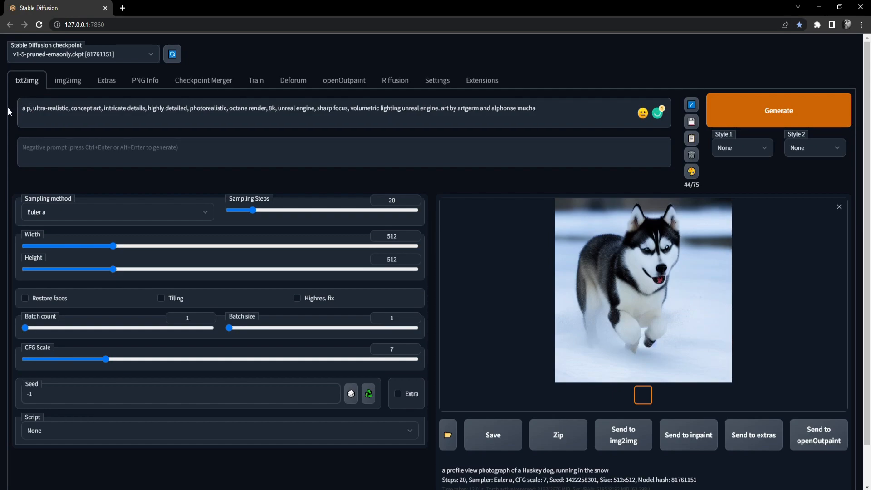
key("BackSpace")
key("BackSpace")
key("BackSpace")
type("to of a")
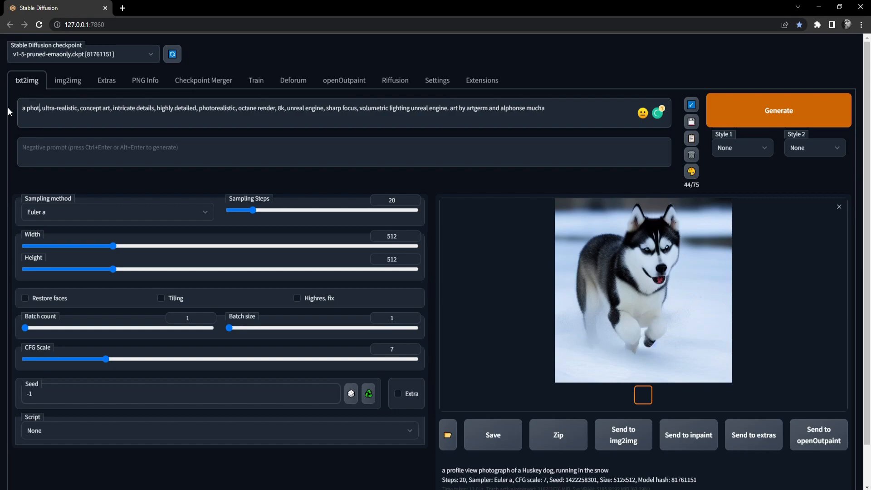
type(" husky")
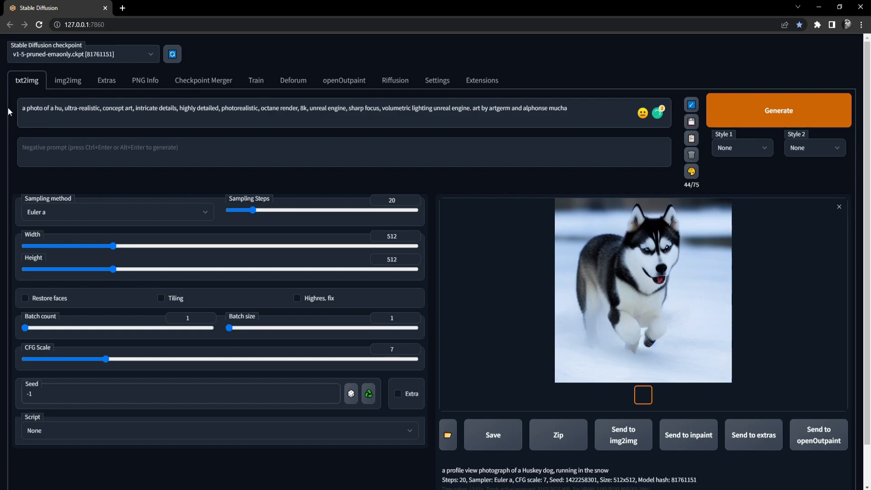
type(" runnin")
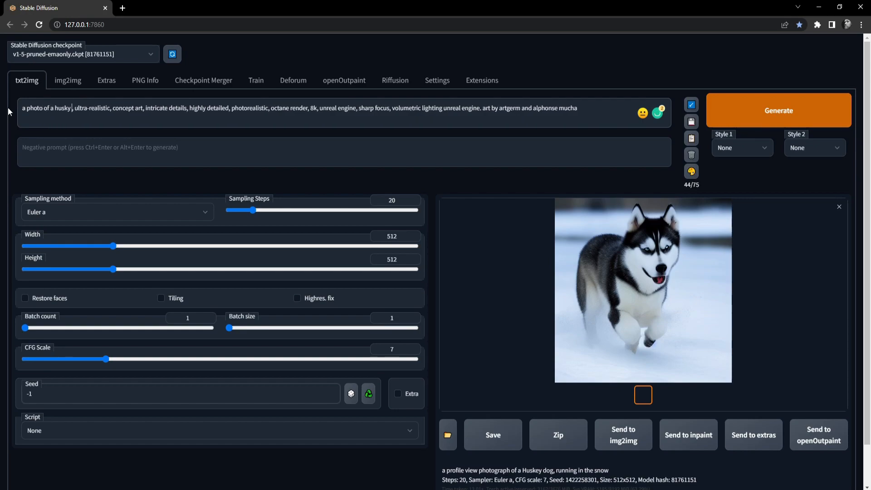
type("g in the snow")
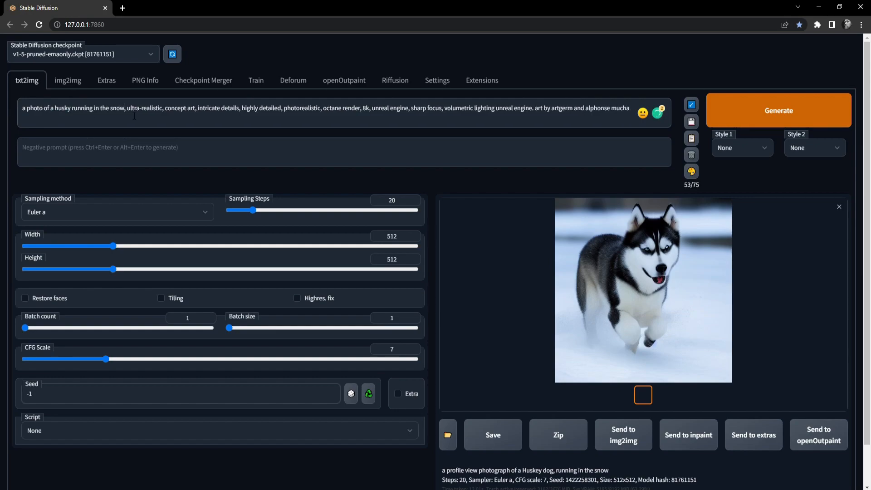
Step: Highlight the prompt's husky subject and its style modifiers, and generate the image
left_click_drag(128, 109, 633, 111)
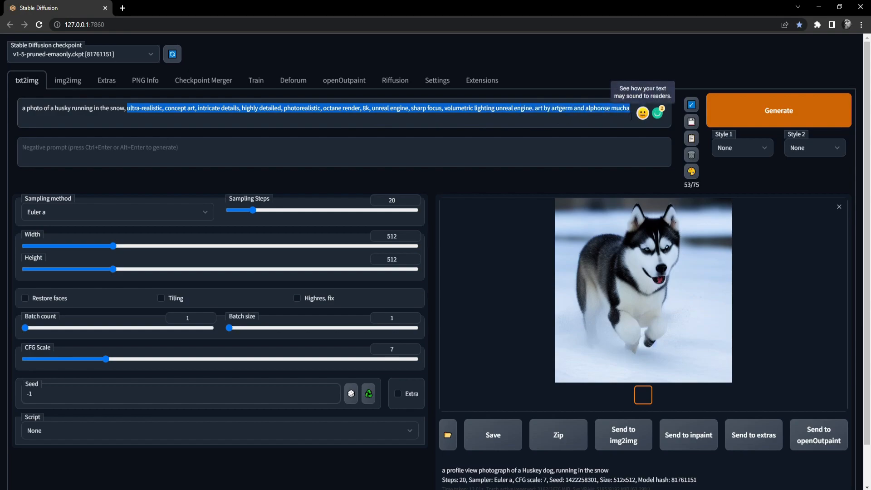
left_click(318, 115)
left_click_drag(127, 108, 633, 105)
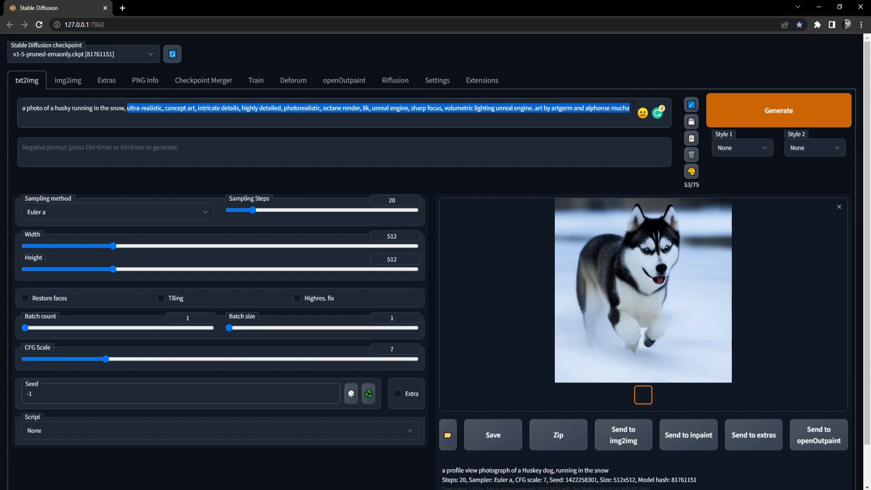
left_click(151, 114)
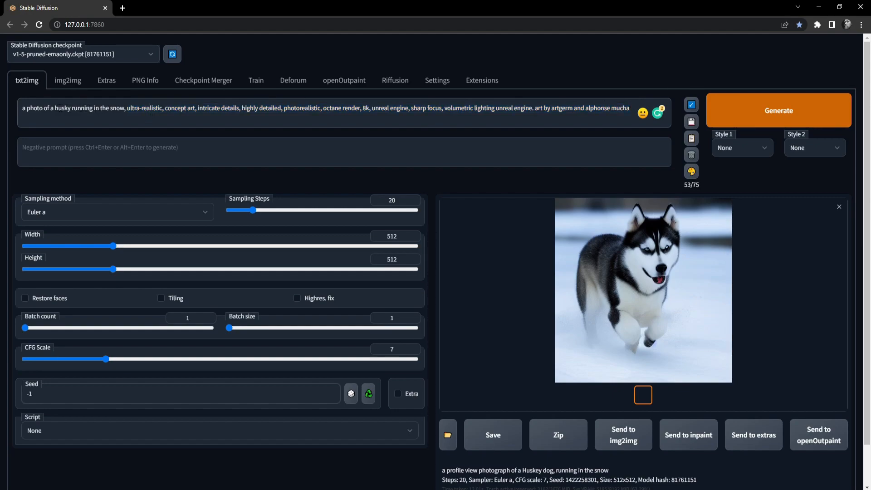
left_click_drag(124, 109, 22, 109)
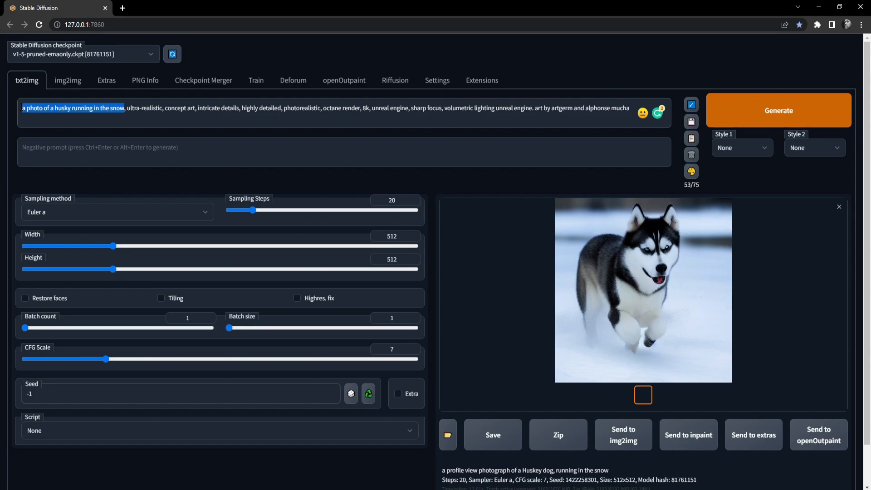
left_click_drag(128, 110, 629, 107)
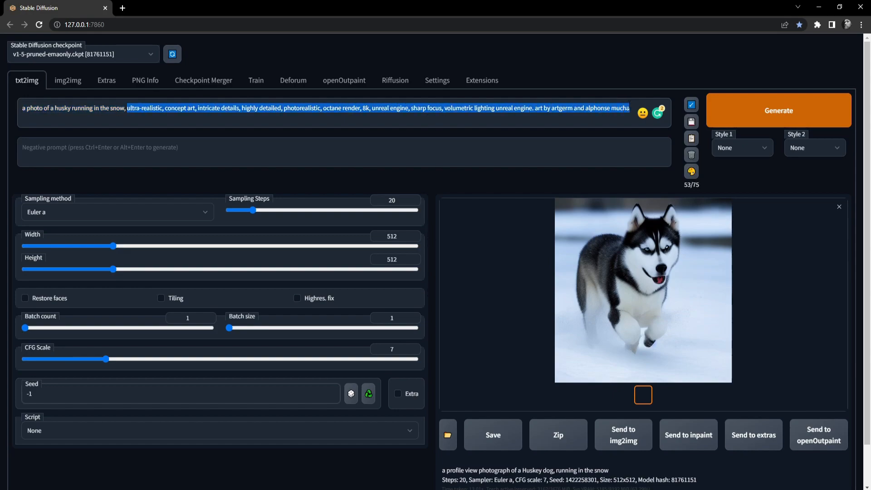
left_click(456, 121)
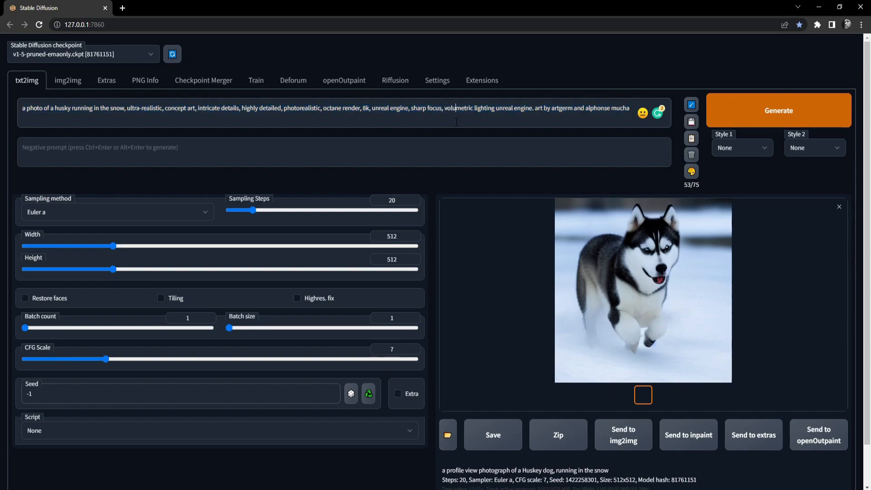
left_click(798, 110)
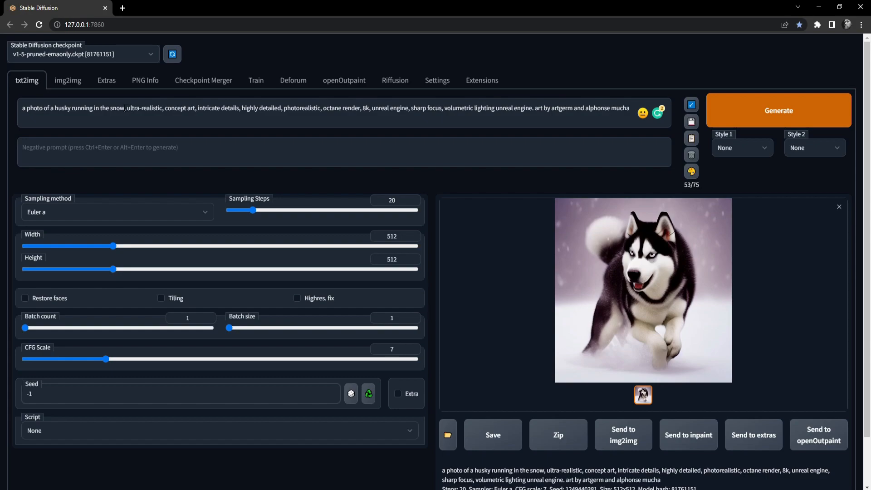
Step: Highlight the modifiers after the husky subject and look through the saved styles available for Style 1
left_click_drag(127, 108, 630, 108)
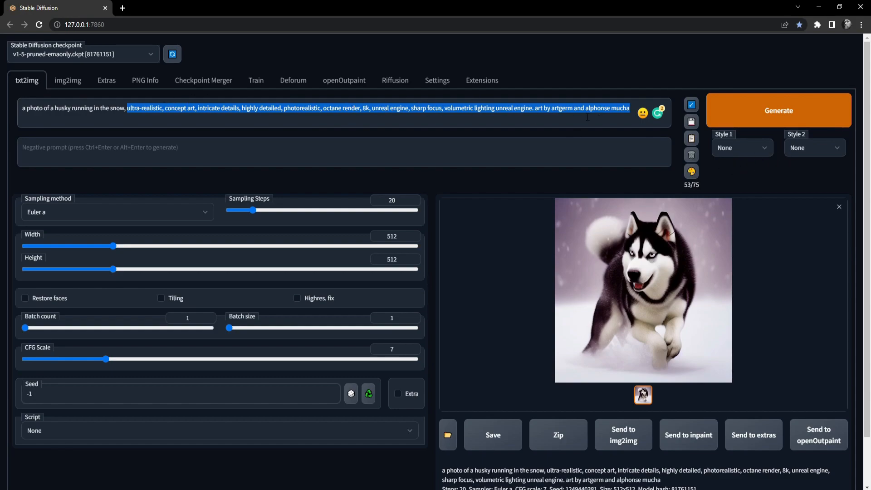
left_click(741, 146)
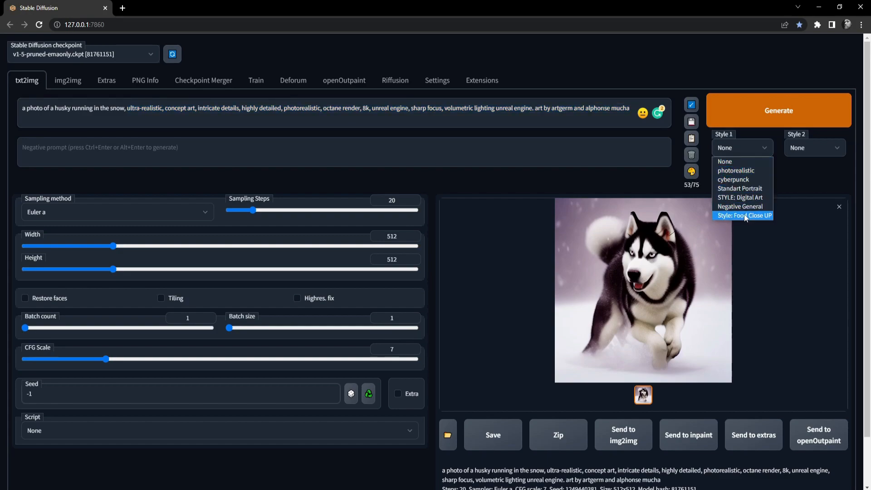
left_click(792, 178)
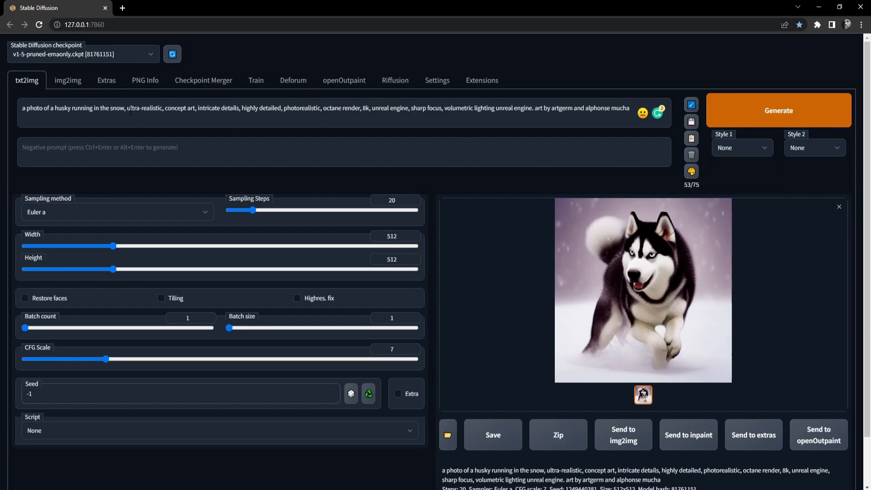
Step: Delete "a photo of a husky running in the snow," from the prompt, keeping only the style modifiers
left_click_drag(126, 108, 15, 107)
key("BackSpace")
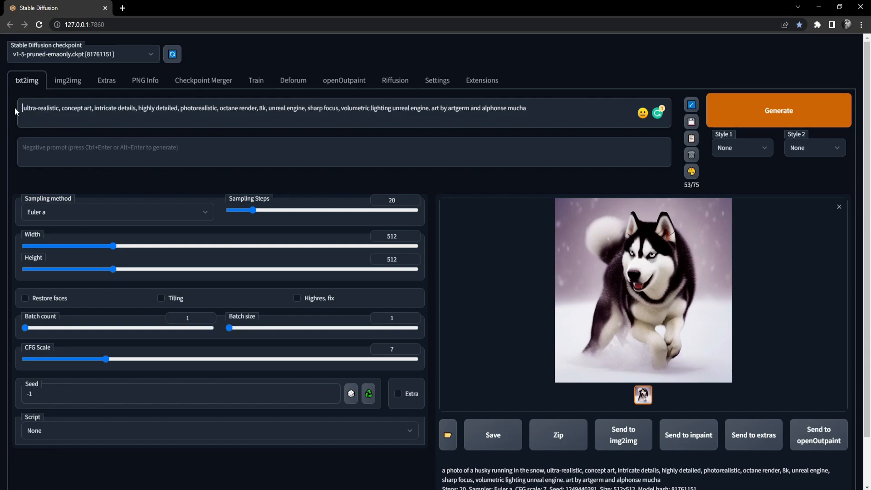
key("Delete")
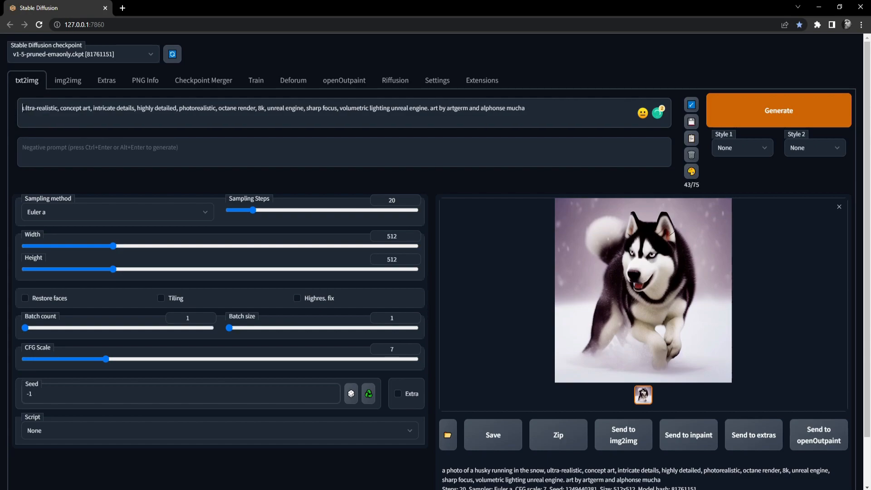
left_click_drag(22, 109, 556, 112)
left_click(555, 112)
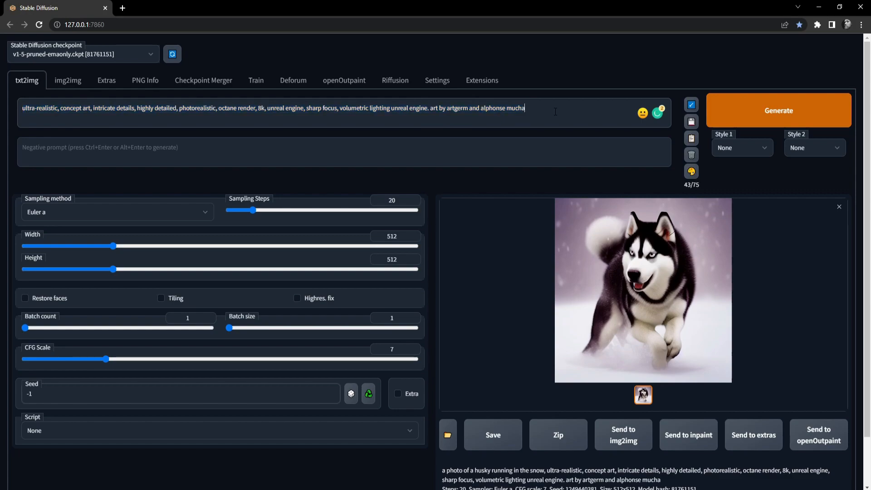
Step: Save the modifiers-only prompt as a style named "Digital Art" and check for it among the Style 1 choices
left_click(690, 123)
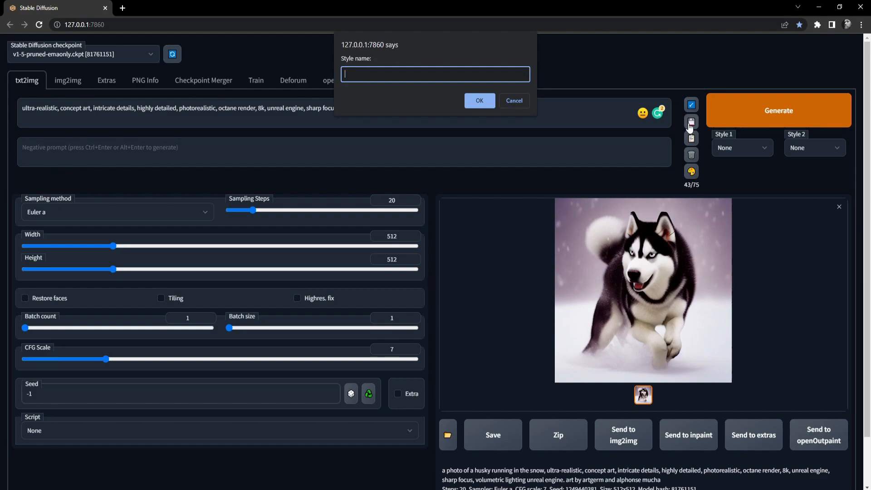
type("Digital Art")
left_click(481, 100)
left_click(750, 152)
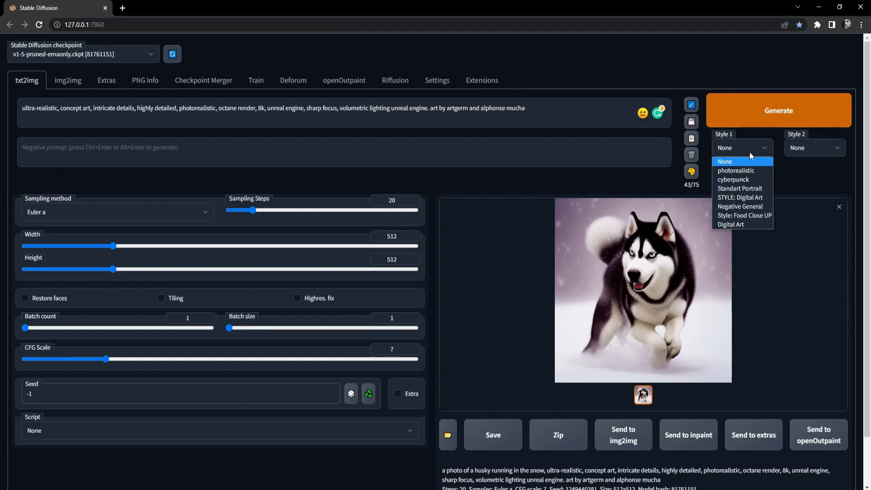
left_click(802, 176)
Step: Replace the modifiers in the prompt with "a photograph of darth vader"
left_click_drag(524, 108, 1, 105)
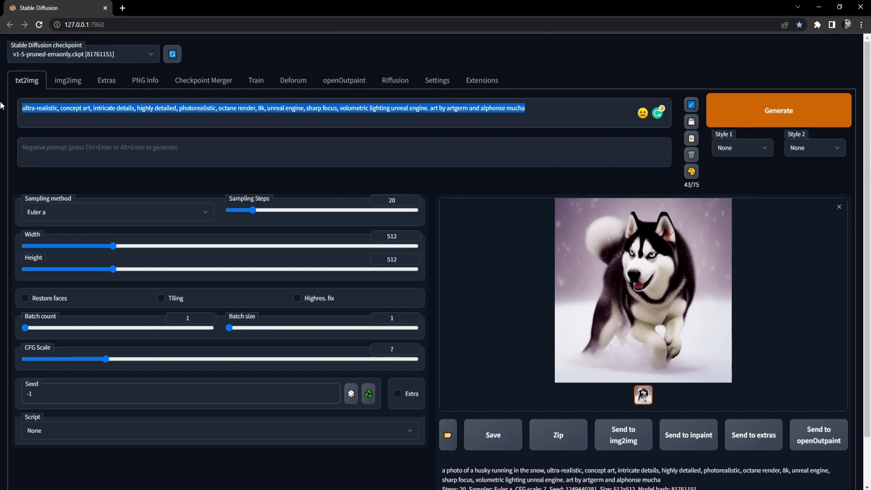
key("BackSpace")
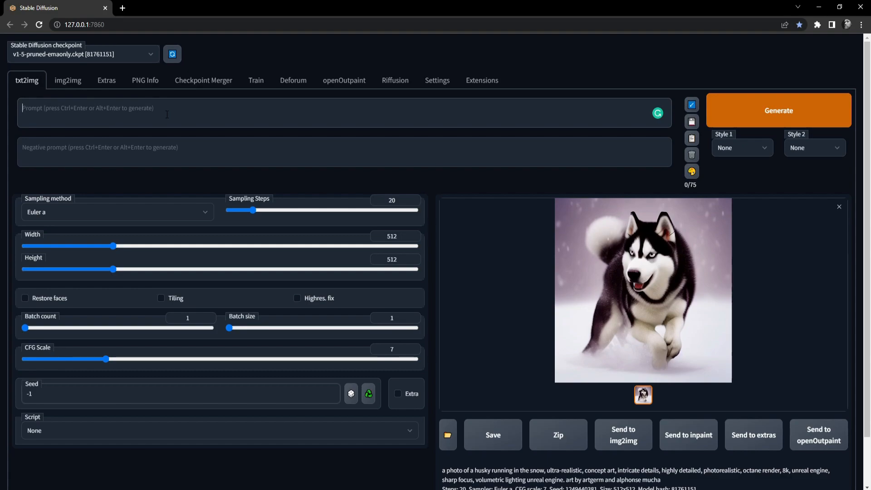
type("a photogra")
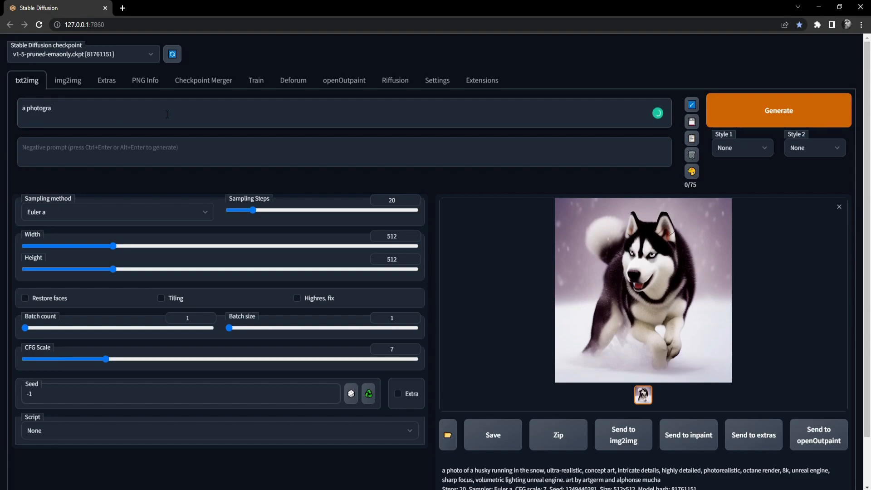
type("ph of ")
type("darth vad")
type("oer")
key("BackSpace")
key("BackSpace")
key("BackSpace")
type("er")
Step: Set Style 1 to the saved "Digital Art" style
left_click(756, 150)
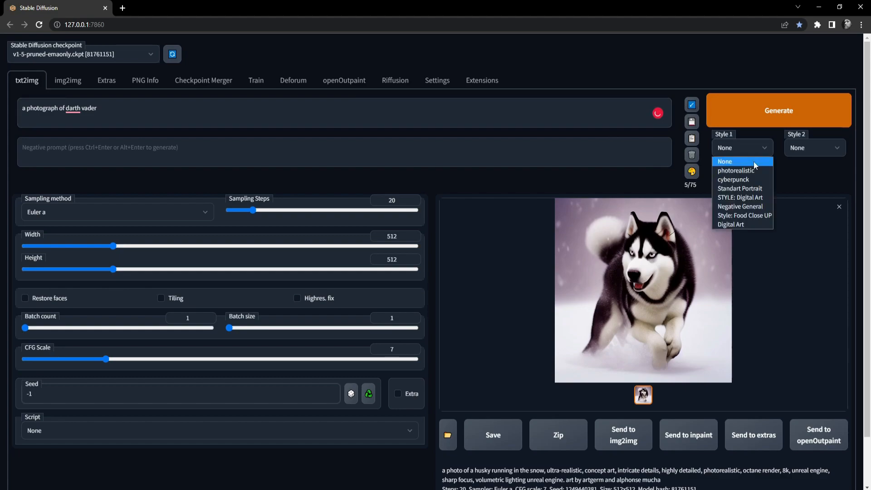
left_click(733, 225)
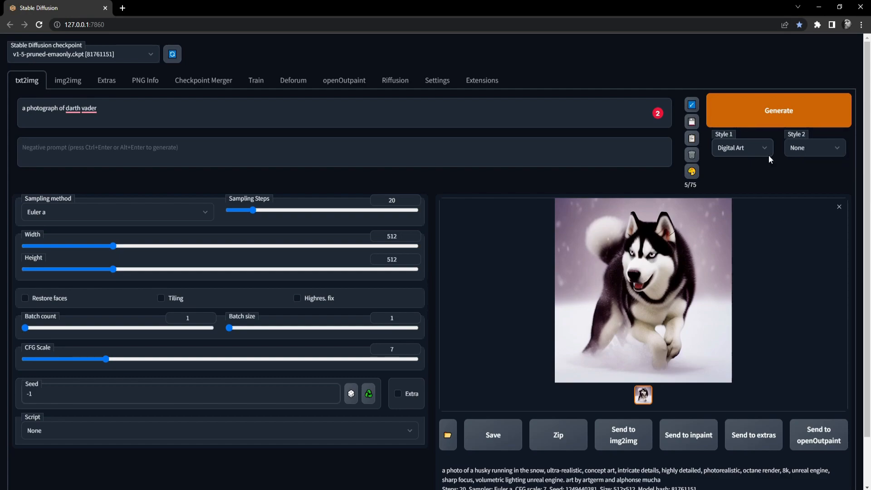
left_click(740, 149)
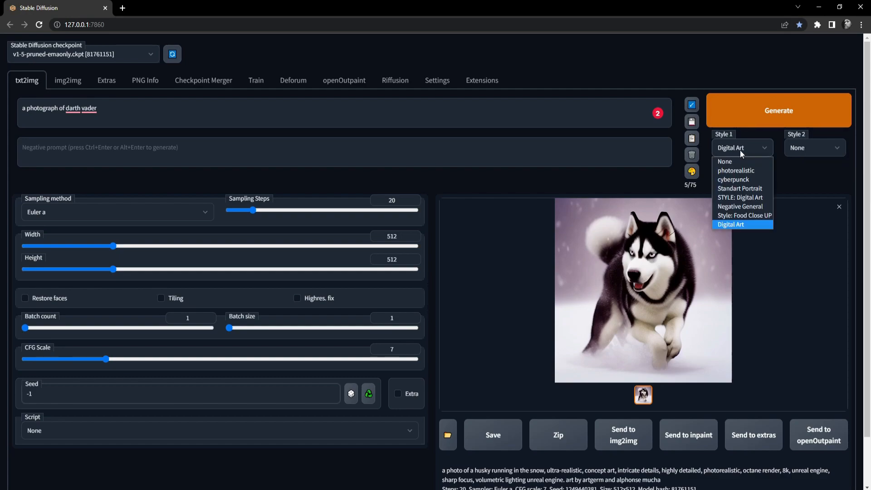
left_click(776, 134)
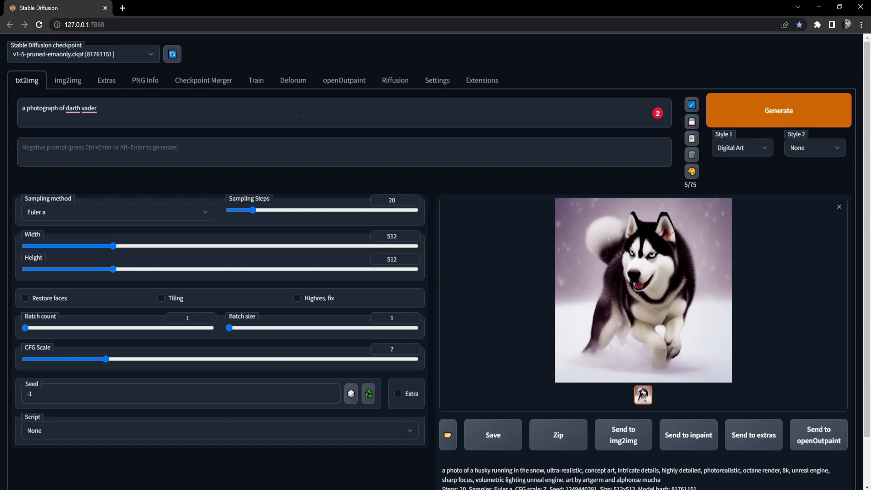
Step: Apply the Digital Art style's modifiers to the prompt and review the style choices for Style 1
left_click(693, 140)
left_click_drag(603, 108, 99, 108)
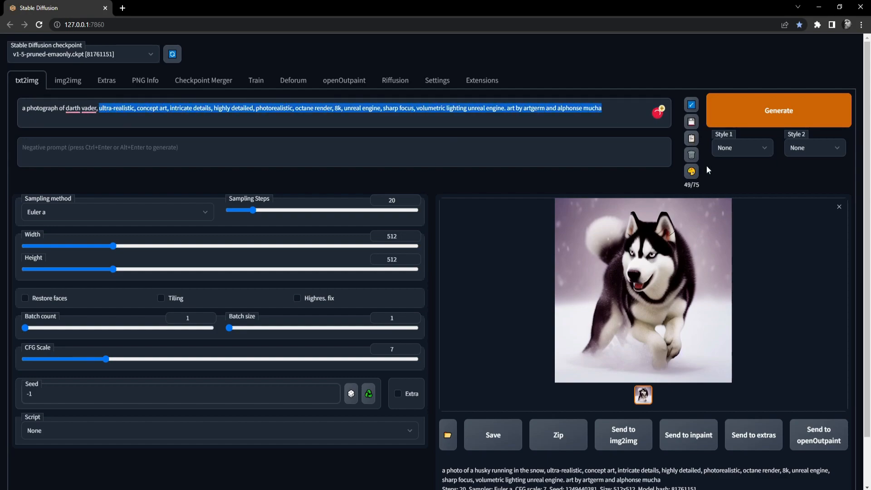
left_click(542, 112)
left_click_drag(602, 109, 96, 109)
left_click(755, 150)
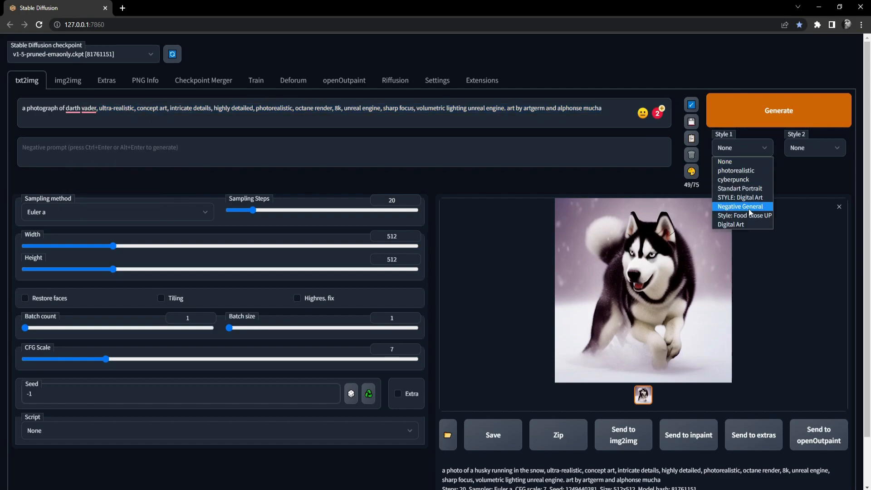
left_click(825, 179)
left_click_drag(604, 117, 102, 118)
left_click(737, 146)
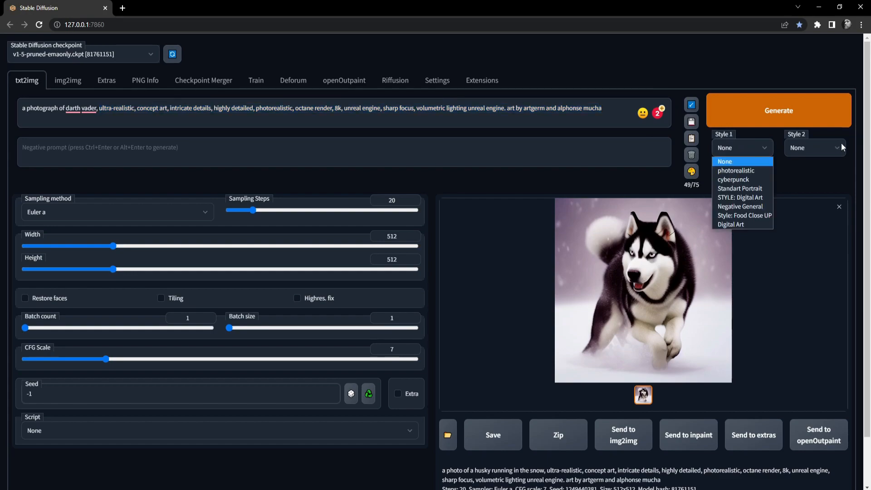
left_click(800, 173)
Step: Delete the expanded modifiers following "a photograph of darth vader" and set Style 1 to Digital Art
left_click_drag(603, 109, 99, 110)
key("BackSpace")
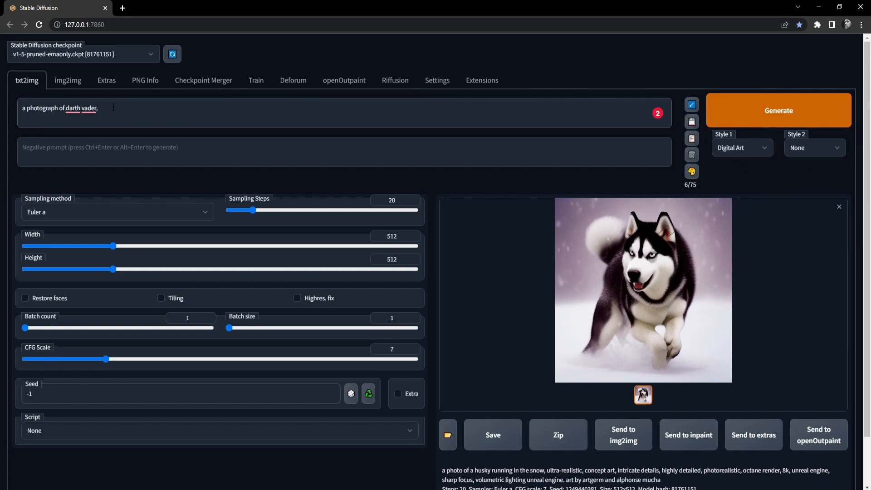
key("BackSpace")
Step: Correct the capitalization to "Darth Vader" in the prompt with the suggested fixes and generate the image
mouse_move(75, 108)
left_click(75, 132)
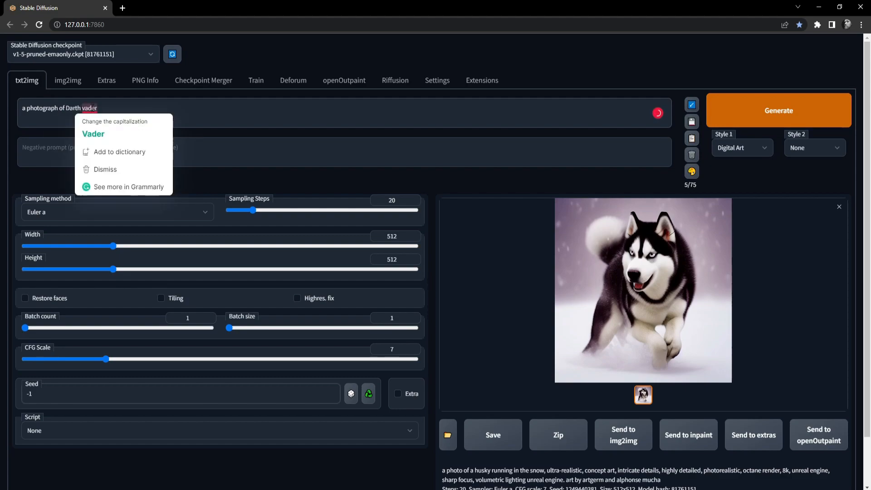
left_click(103, 132)
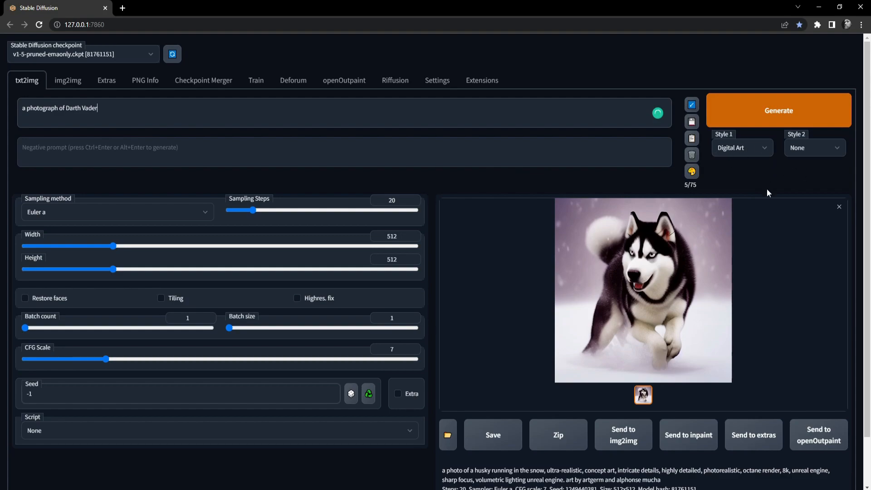
left_click(778, 108)
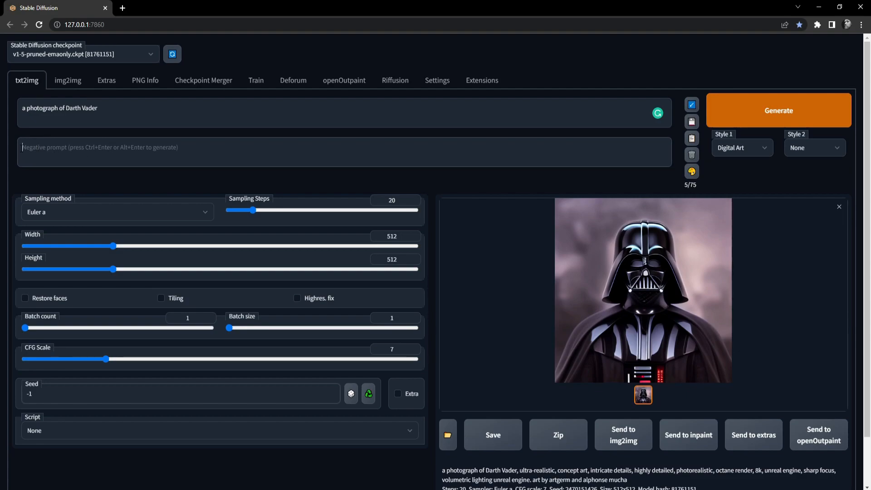
Step: Set Style 2 to Negative General and apply the selected styles to show the full negative prompt text
left_click(242, 144)
left_click(798, 152)
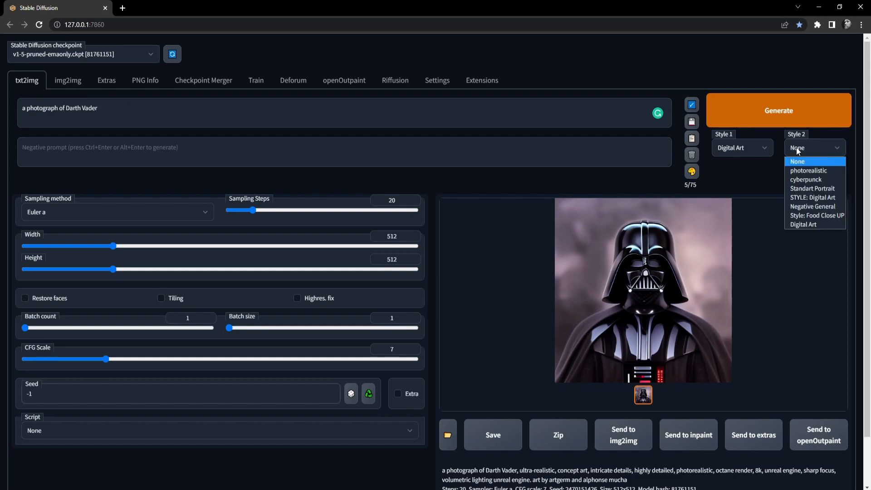
left_click(815, 210)
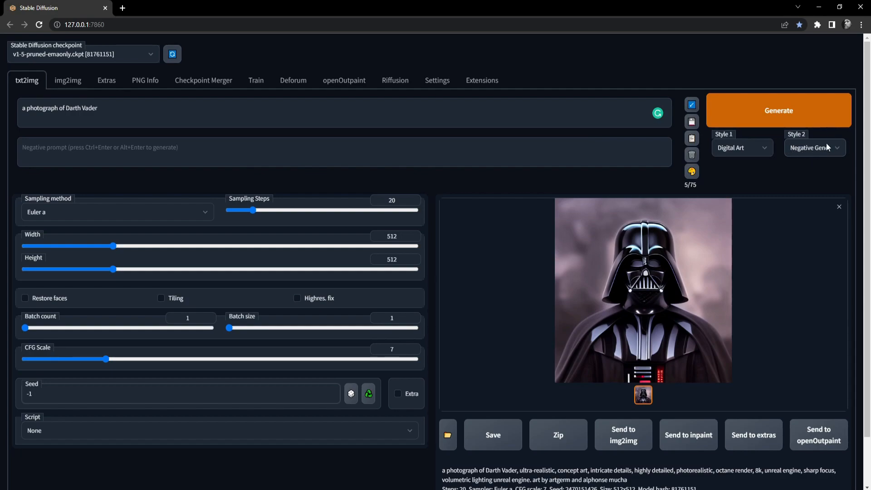
left_click(691, 137)
left_click_drag(196, 175, 2, 153)
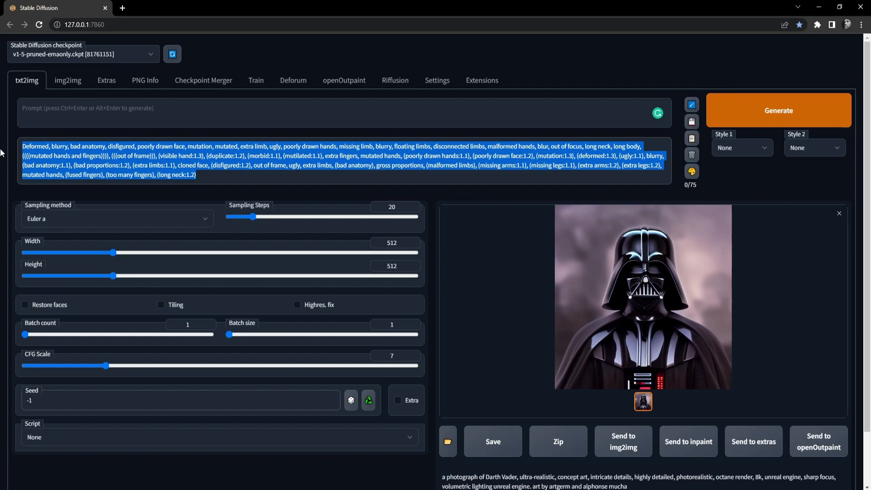
left_click(53, 156)
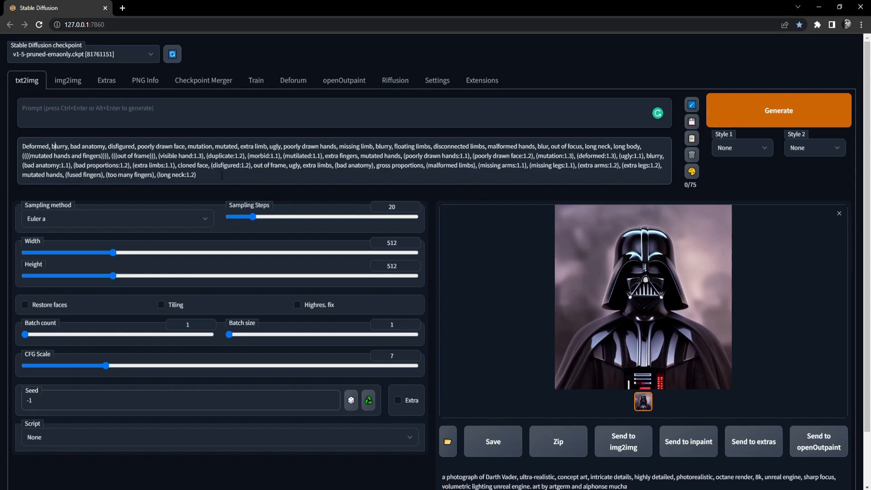
Step: Check the Style 2 choices, then clear all the expanded text from the negative prompt
left_click(804, 148)
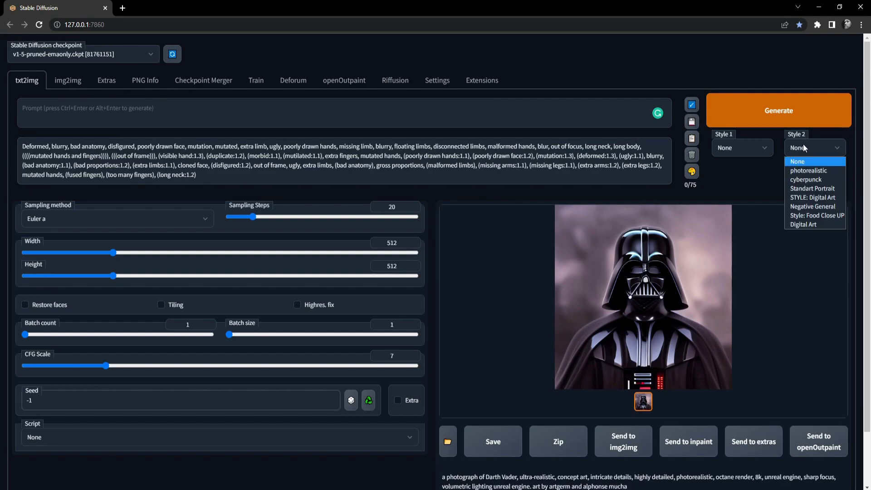
left_click_drag(209, 177, 114, 148)
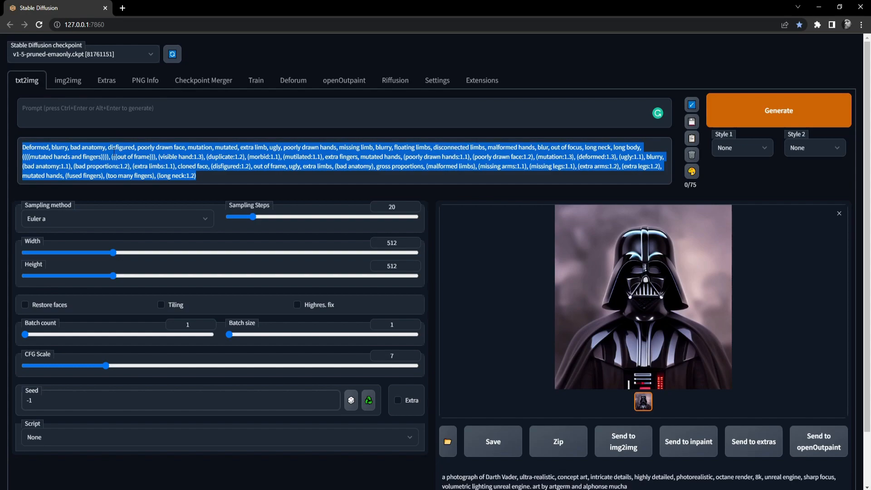
left_click(138, 166)
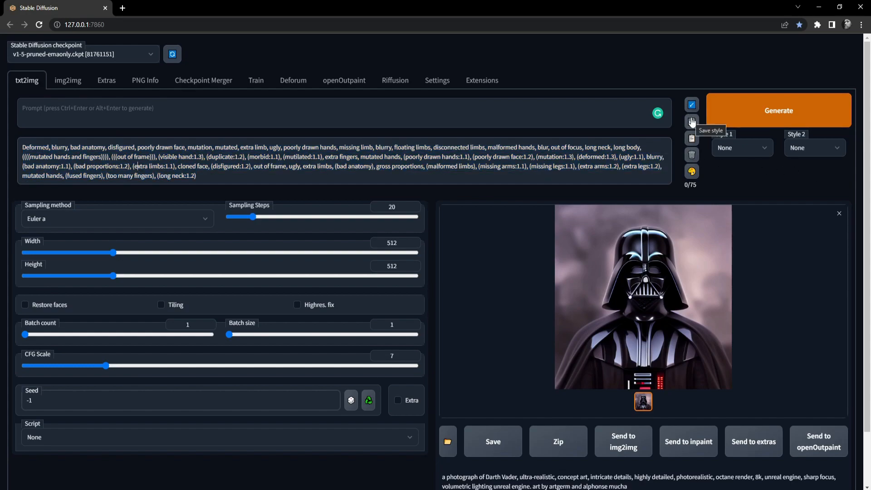
key("ctrl+a")
key("BackSpace")
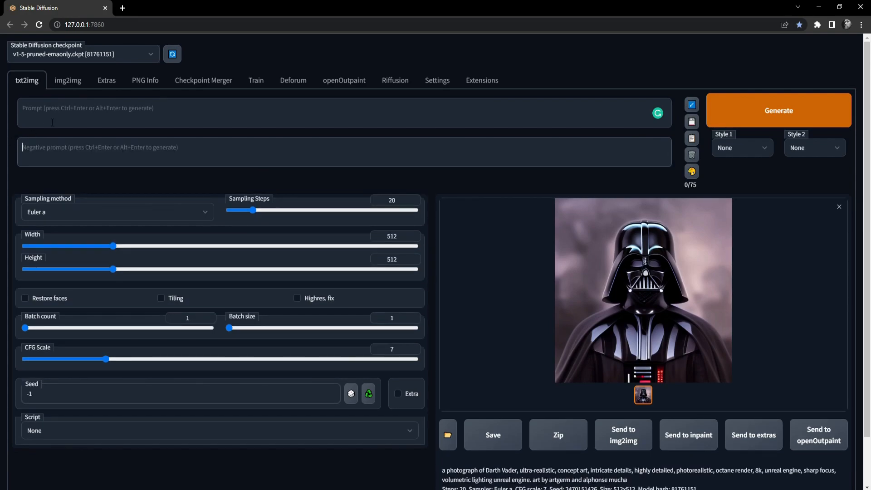
Step: Enter "A picture of spider man" as the prompt
left_click(74, 114)
type("A")
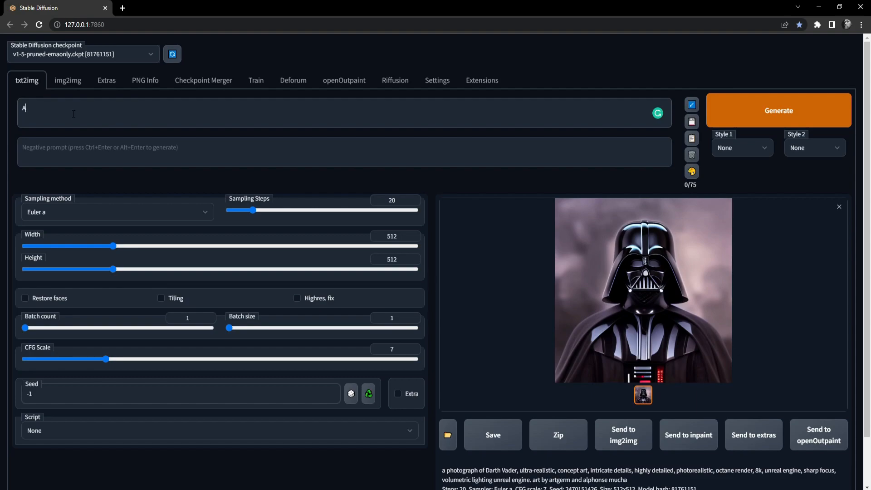
type(" picture of spider man")
Step: Set Style 1 to Digital Art and Style 2 to Negative General, and generate the image
left_click(745, 146)
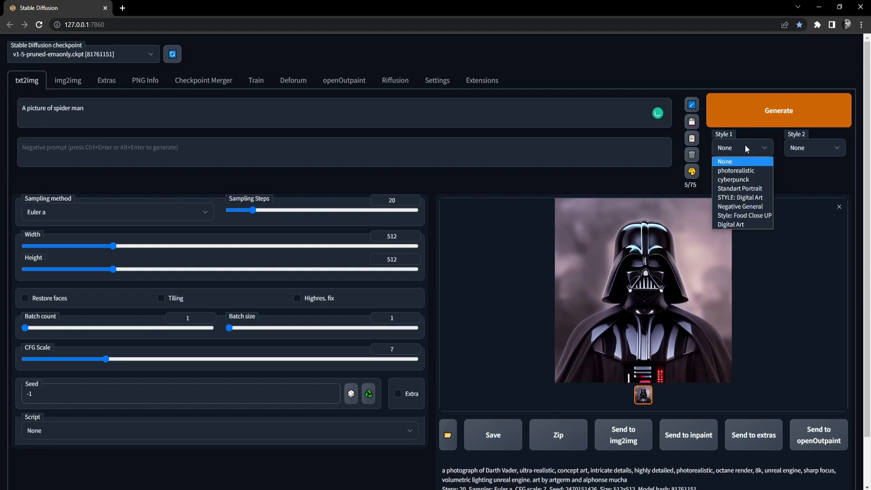
left_click(738, 226)
left_click(811, 146)
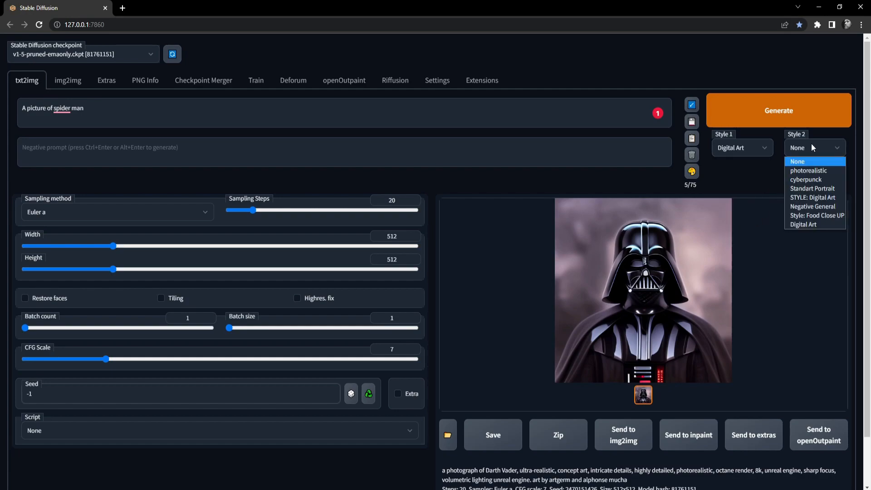
left_click(807, 206)
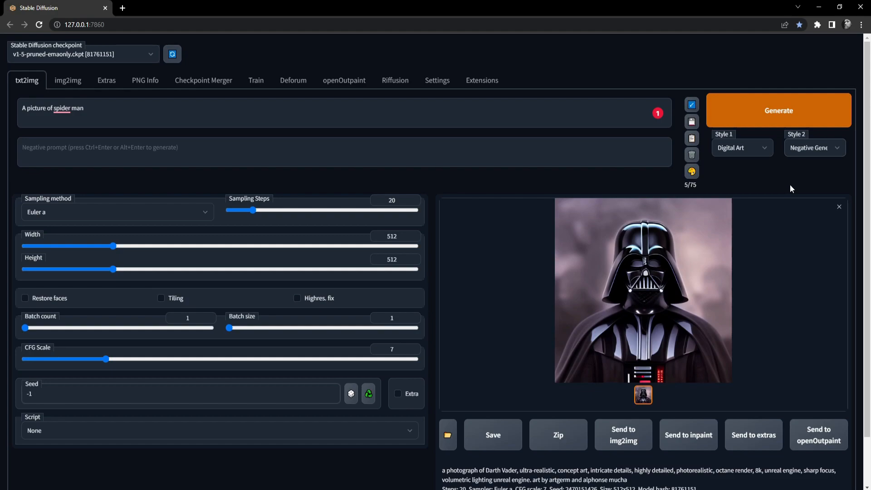
left_click(776, 113)
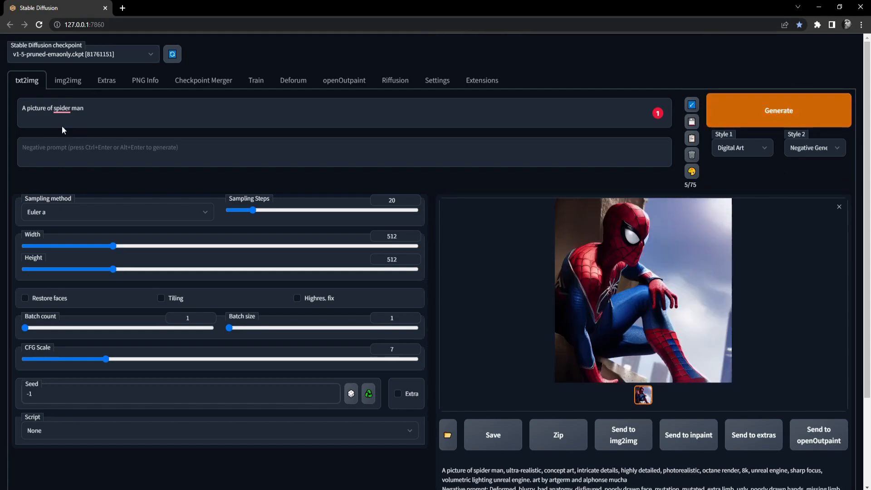
Step: Extend the prompt with "sitting on a building ledge" after "spider man" and generate the image again
double_click(36, 108)
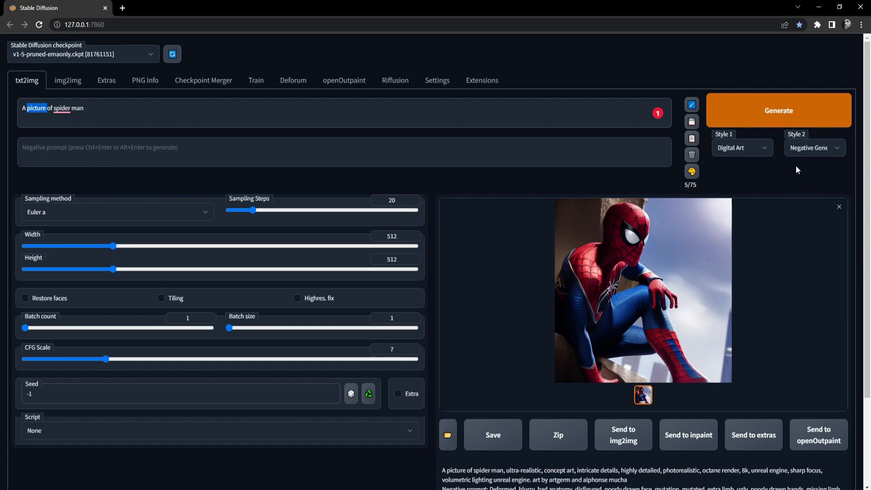
left_click(54, 108)
type("sitting on a building ledge")
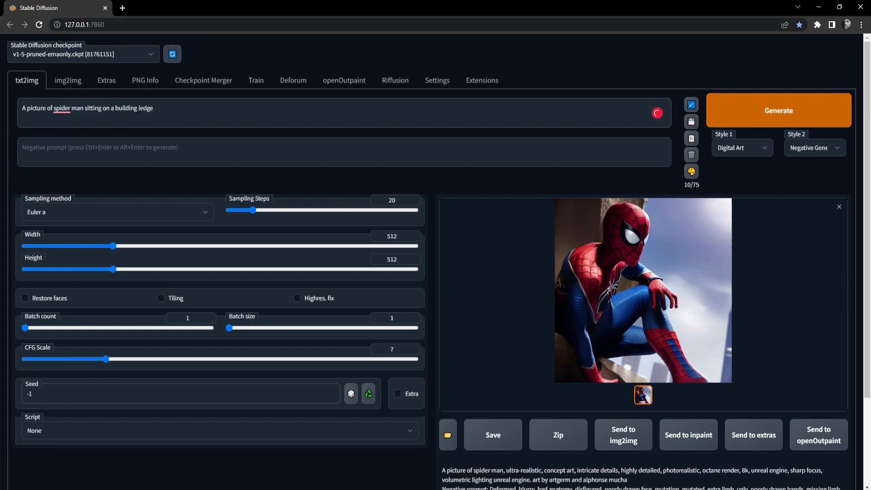
left_click(801, 120)
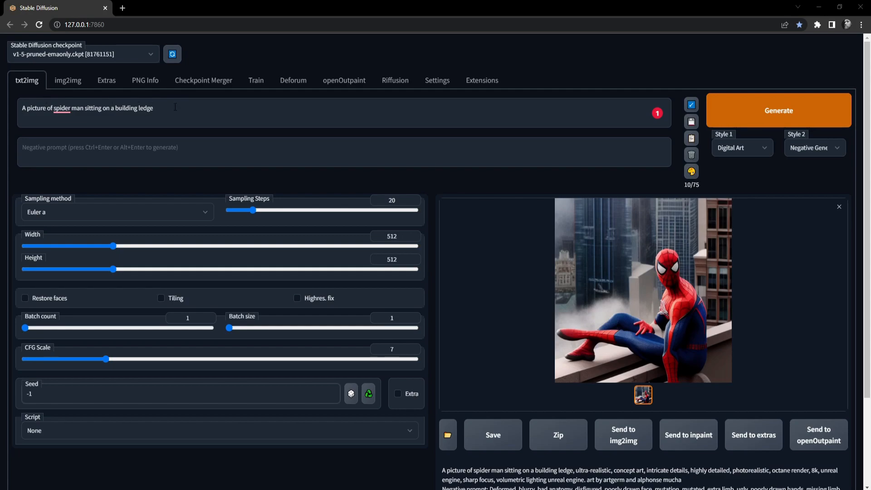
Step: Expand the selected styles into the prompts, replacing the expanded negative text with the Negative General style in Style 2
left_click(691, 138)
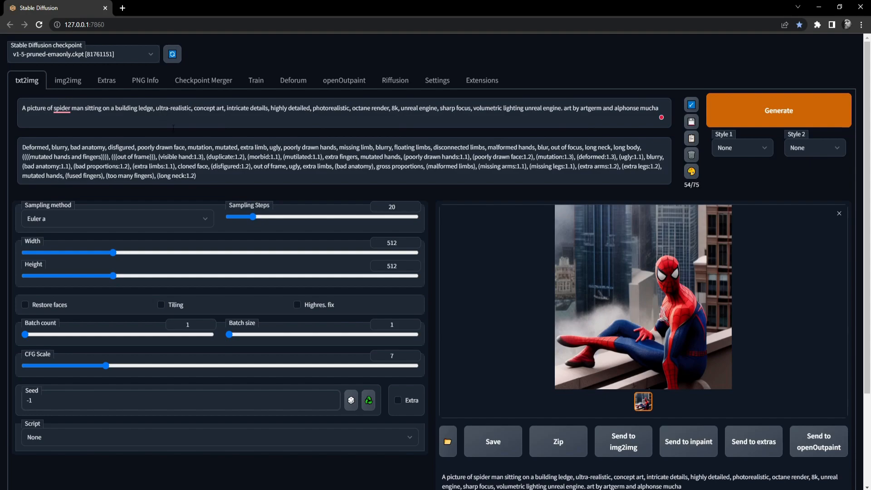
key("ctrl+a")
key("BackSpace")
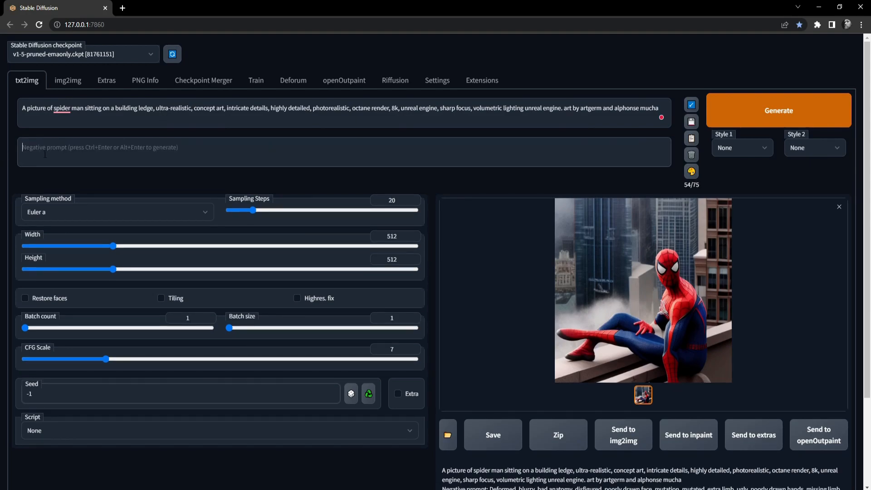
left_click(795, 151)
left_click(812, 206)
Step: Weight the "ultra-realistic" modifier in the prompt by changing it to "(ultra-realistic:1.5)"
left_click_drag(157, 108, 191, 104)
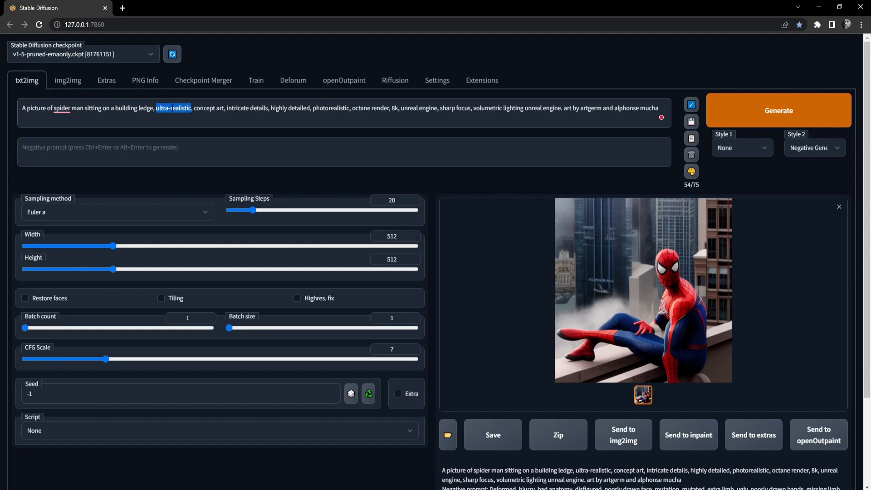
left_click(197, 108)
type("(")
type(")")
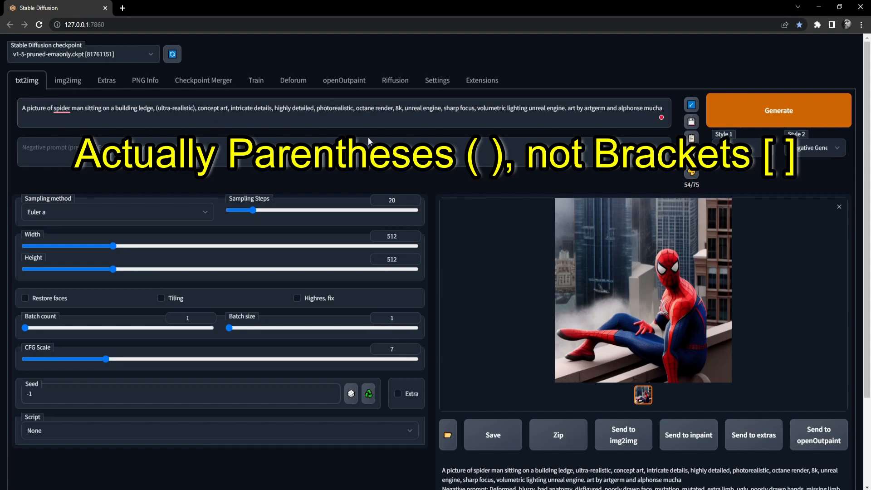
type(":")
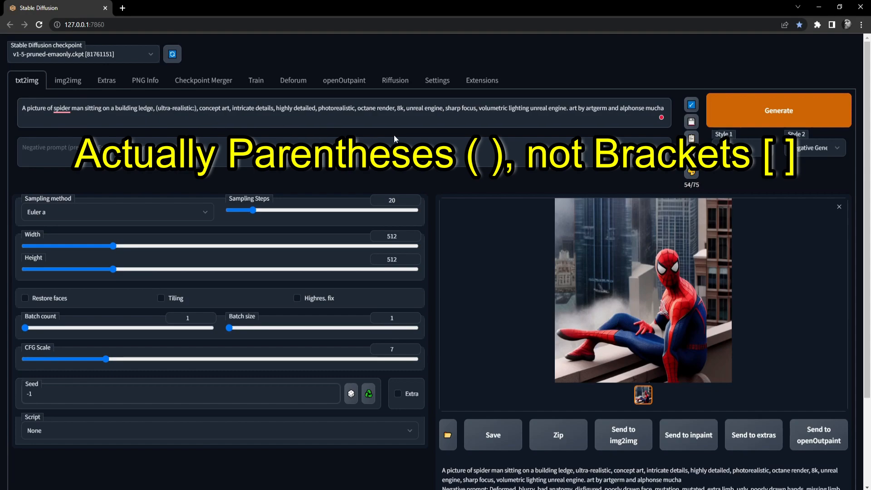
key("BackSpace")
key("BackSpace")
type(":1")
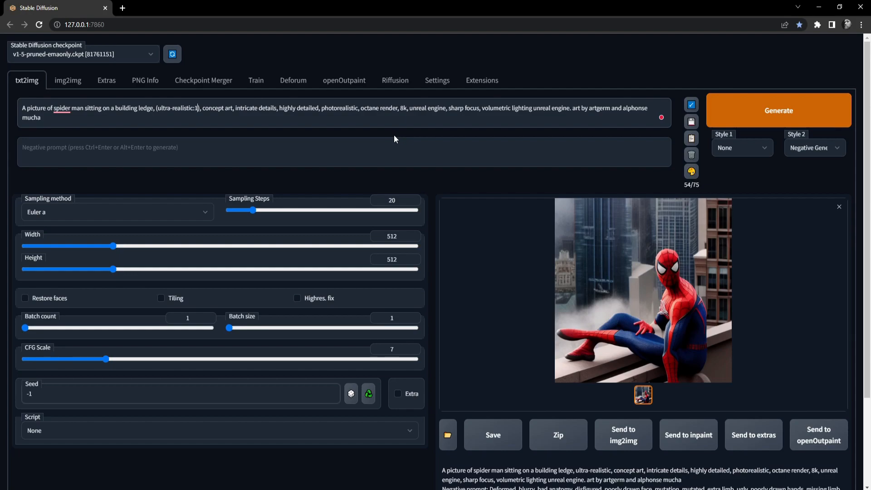
type(".5")
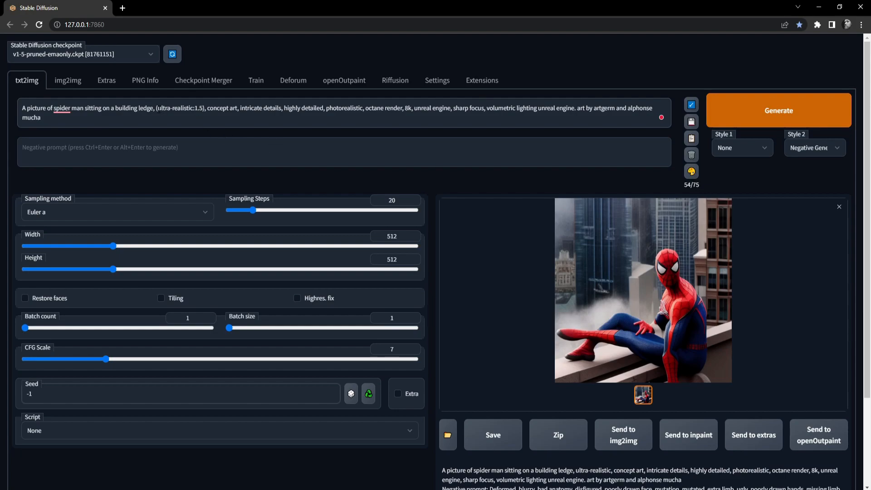
left_click_drag(158, 112, 191, 111)
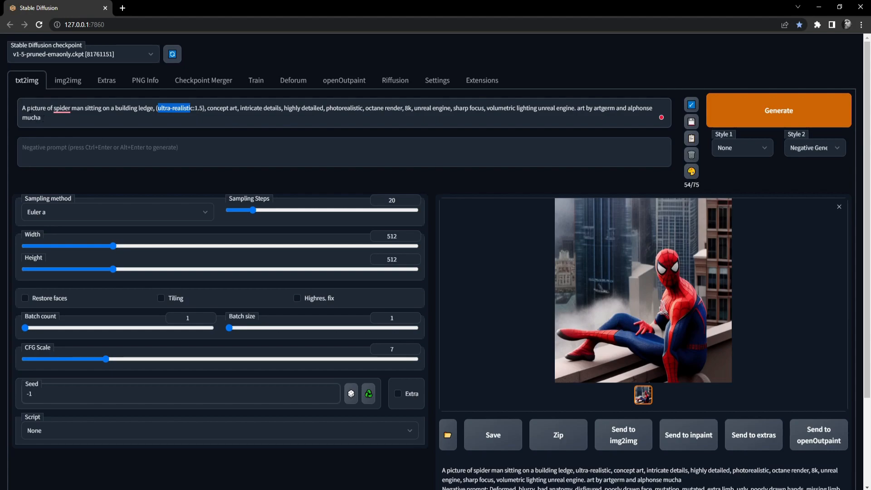
left_click_drag(204, 108, 157, 109)
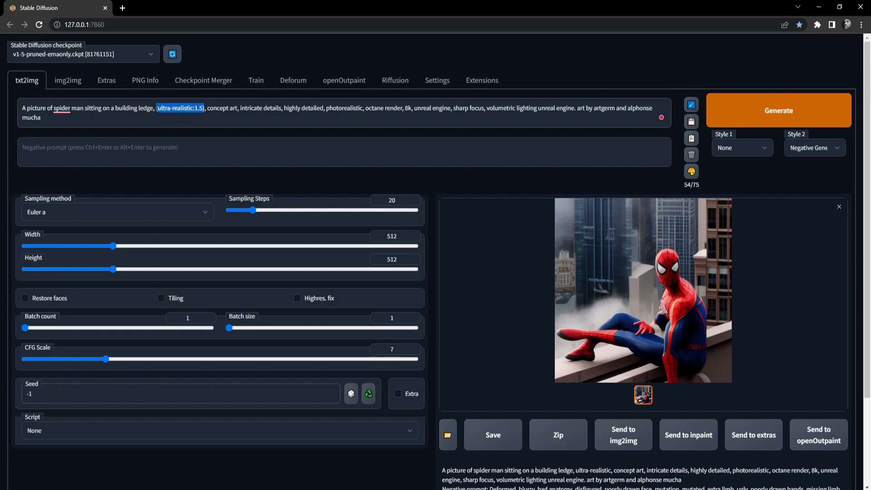
left_click_drag(63, 121, 9, 111)
left_click(203, 108)
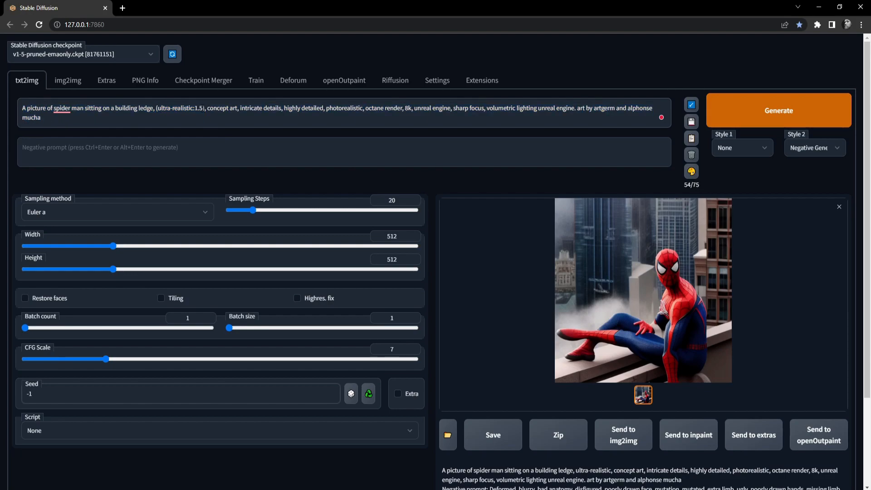
left_click_drag(203, 109, 158, 109)
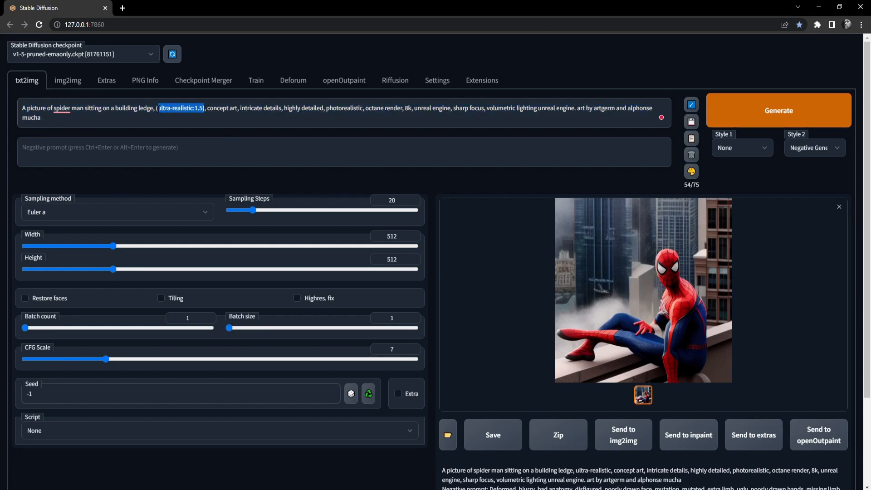
left_click(214, 108)
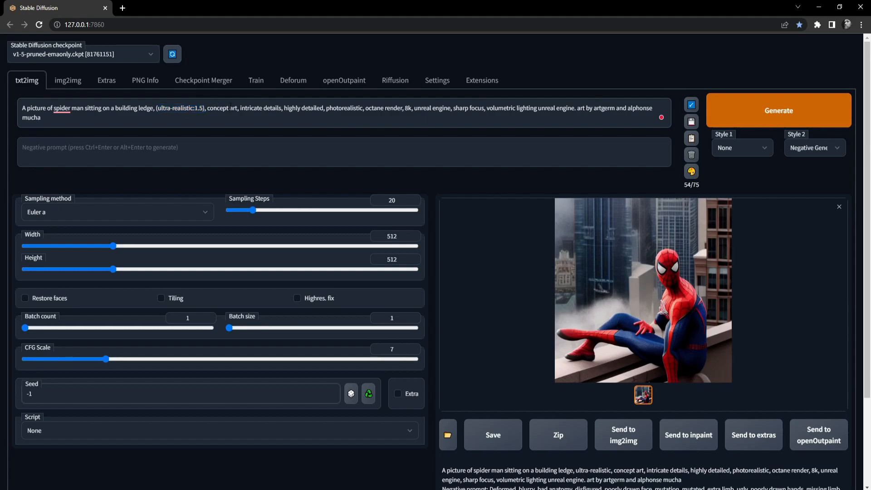
Step: Weight the "concept art" modifier in the prompt by changing it to "(concept art:-2)" and generate the image
left_click_drag(207, 108, 237, 108)
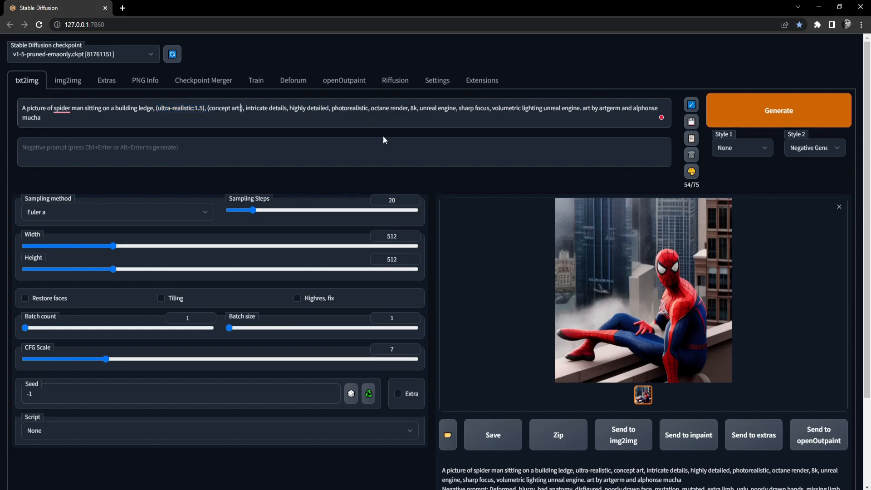
type(":-")
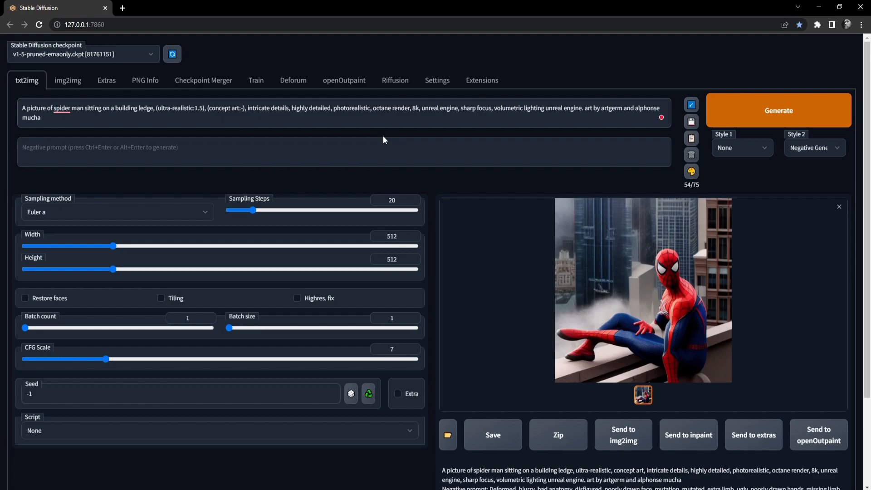
type("2")
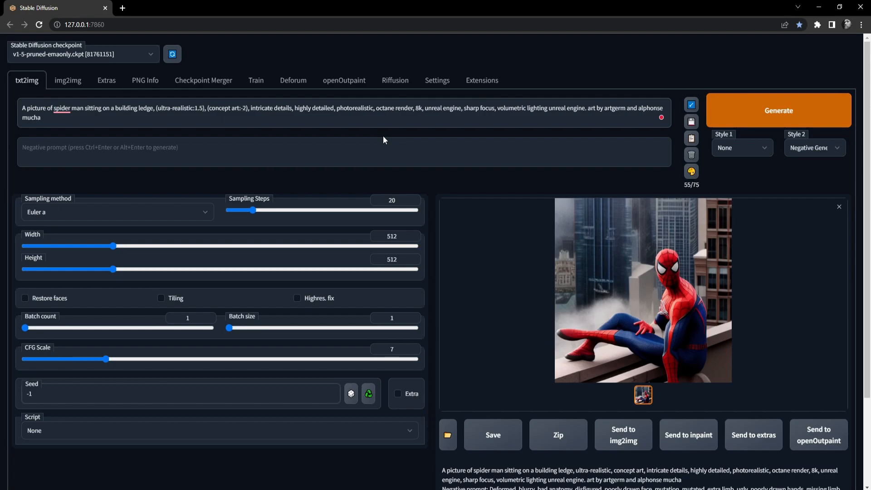
left_click_drag(207, 108, 248, 108)
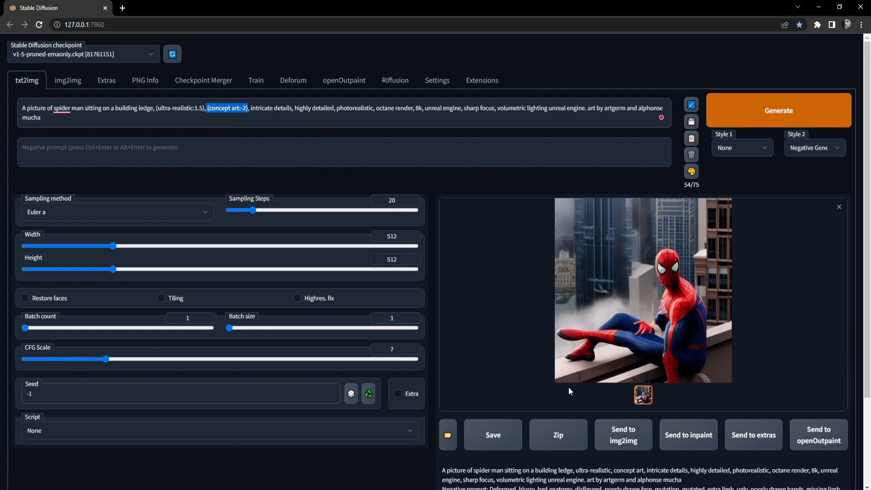
left_click(770, 107)
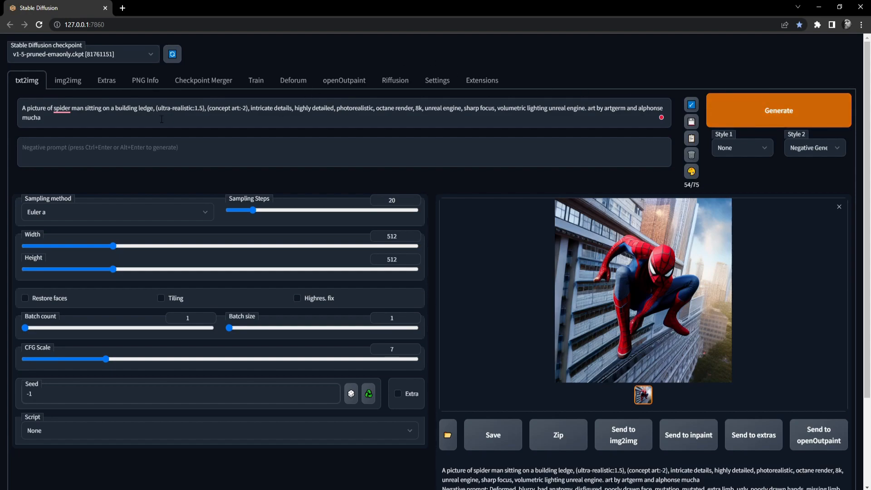
Step: Remove the parentheses and weights from the "ultra-realistic" and "concept art" modifiers in the prompt
left_click_drag(248, 110, 207, 109)
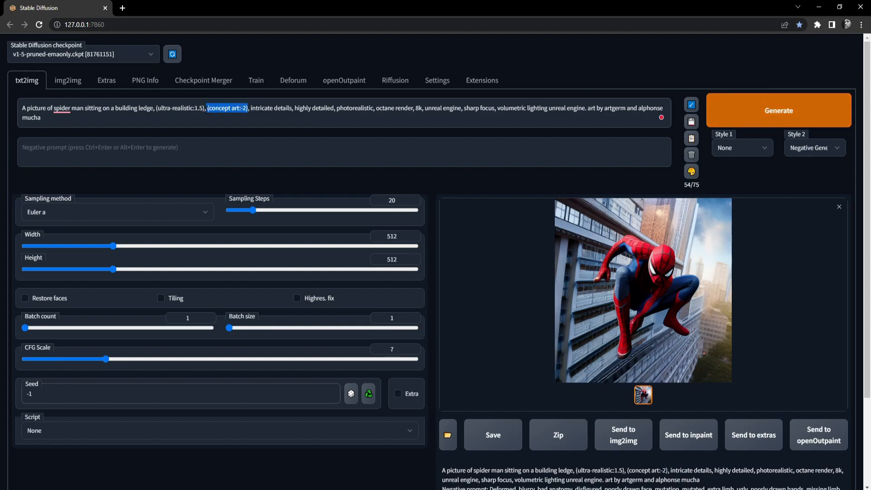
double_click(41, 109)
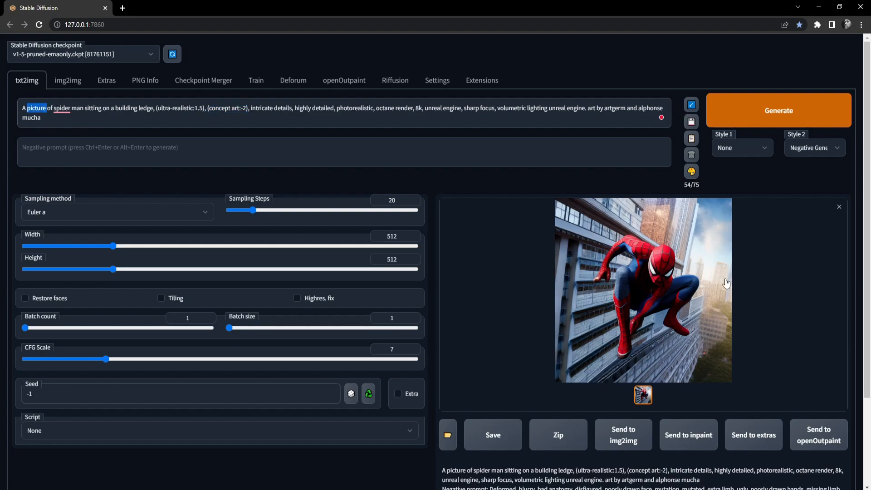
left_click_drag(155, 108, 204, 108)
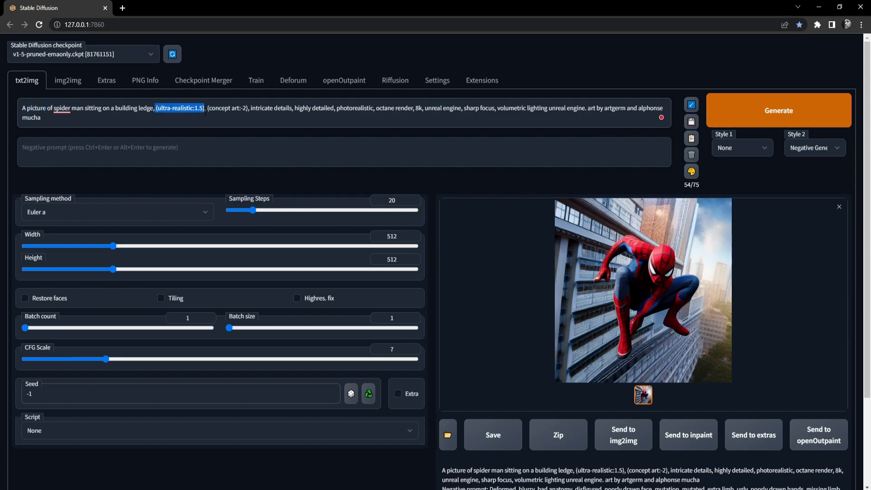
left_click(204, 109)
double_click(199, 108)
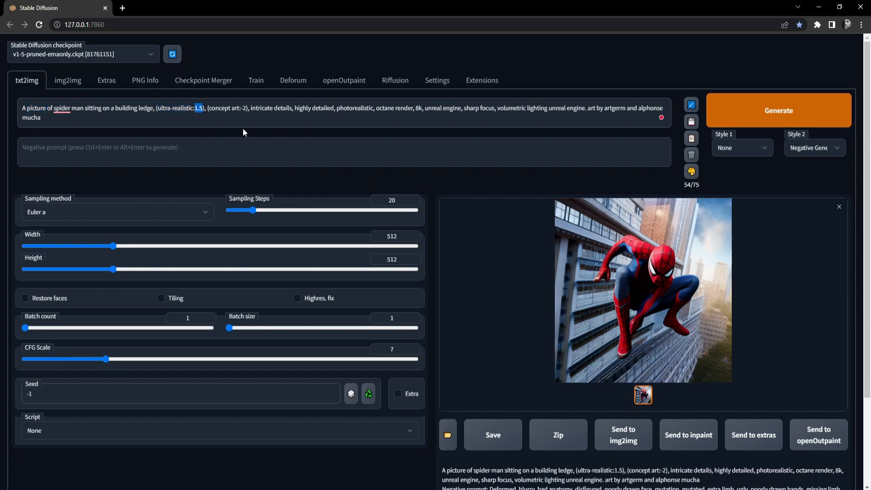
left_click(210, 109)
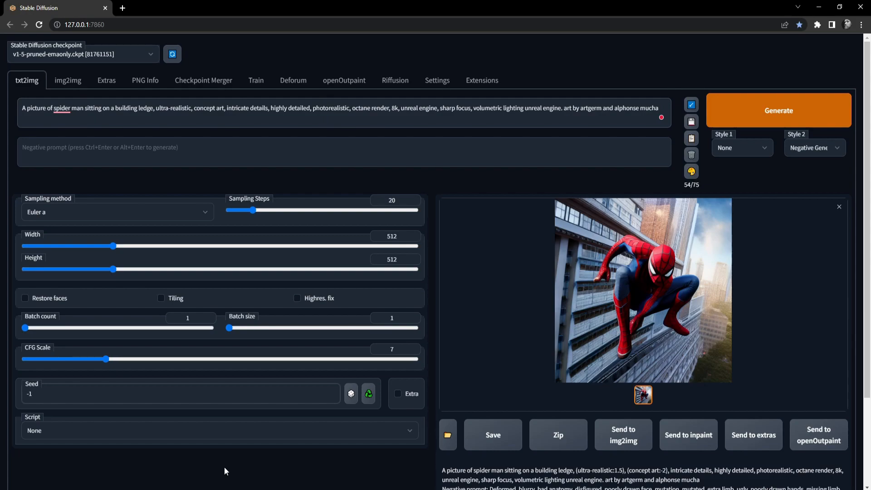
Step: View the generated Spider-Man image enlarged and close the preview
scroll(739, 262, "down", 2)
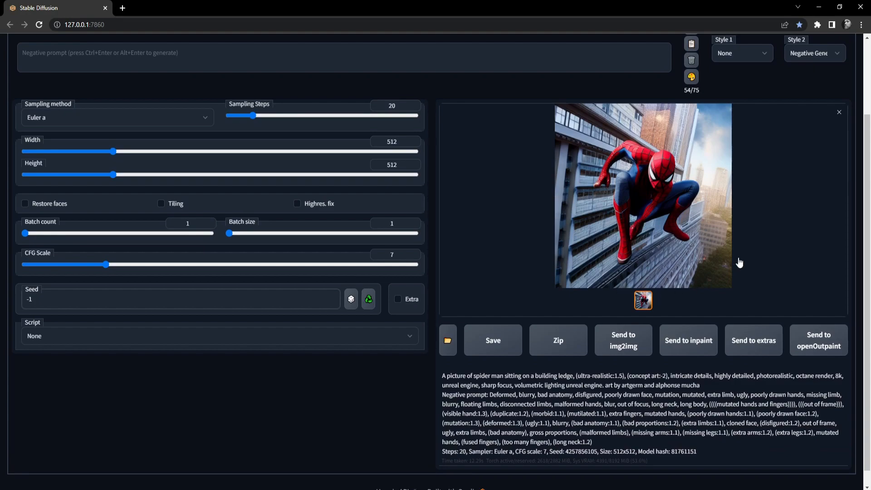
left_click(629, 214)
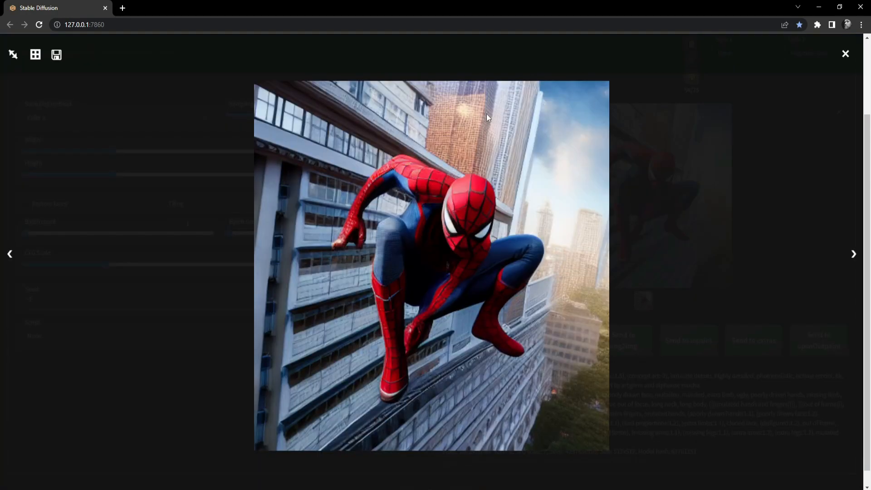
left_click(845, 54)
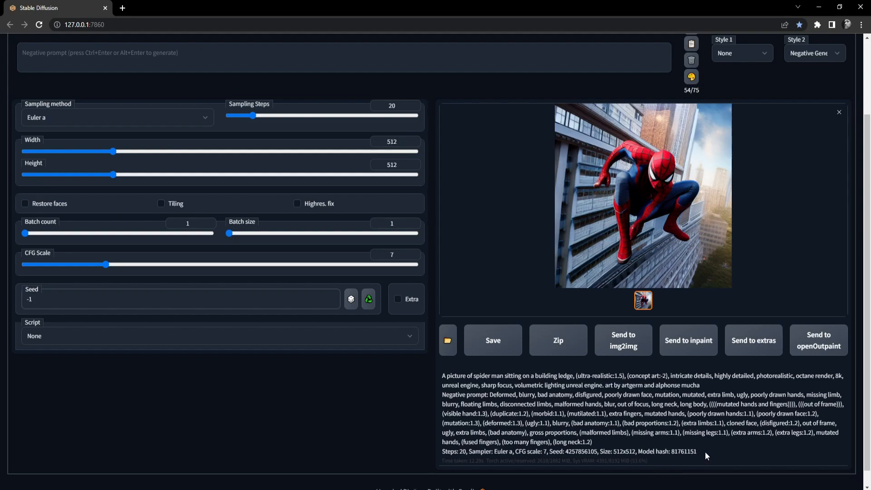
Step: Examine the prompt, negative prompt, generation settings and seed listed in the details below the generated image
left_click_drag(441, 375, 710, 389)
left_click_drag(709, 389, 604, 448)
left_click(485, 443)
left_click_drag(515, 451, 629, 451)
scroll(347, 359, "up", 2)
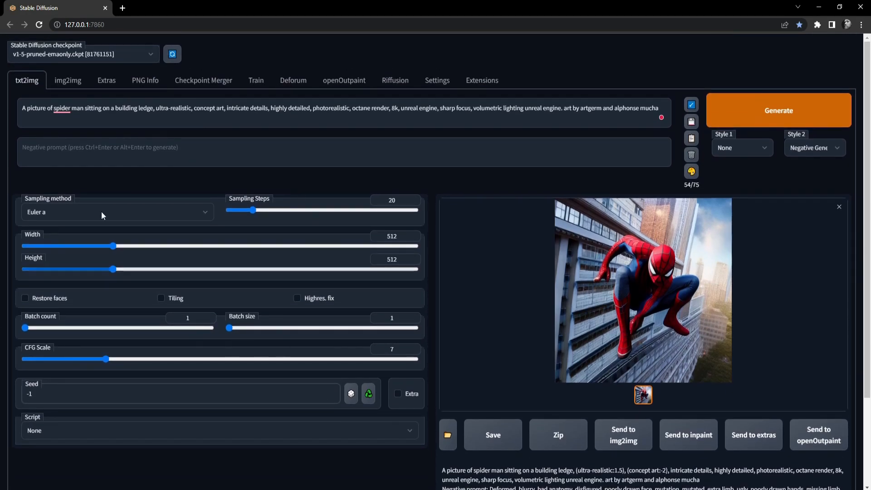
scroll(353, 406, "down", 2)
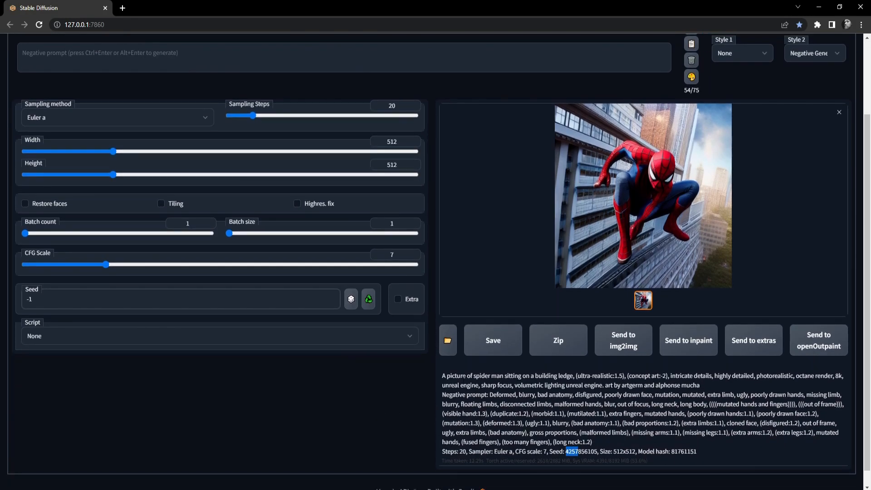
left_click_drag(441, 377, 457, 386)
scroll(245, 74, "up", 2)
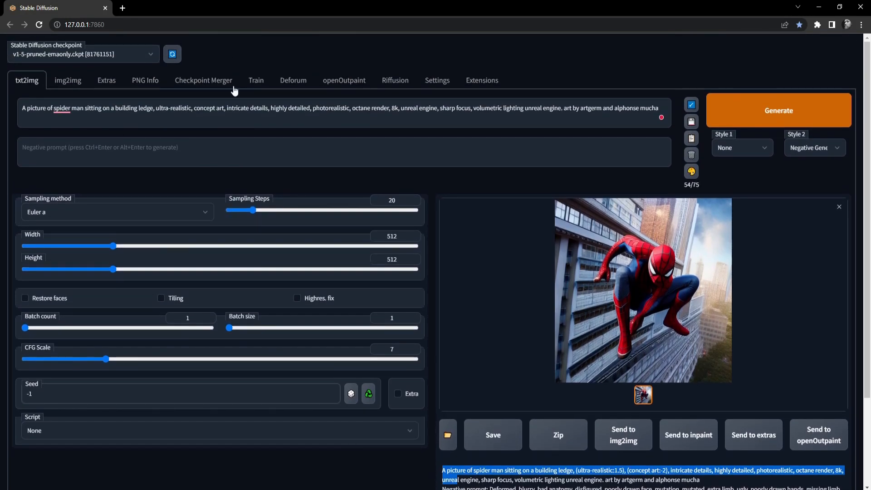
scroll(340, 376, "down", 3)
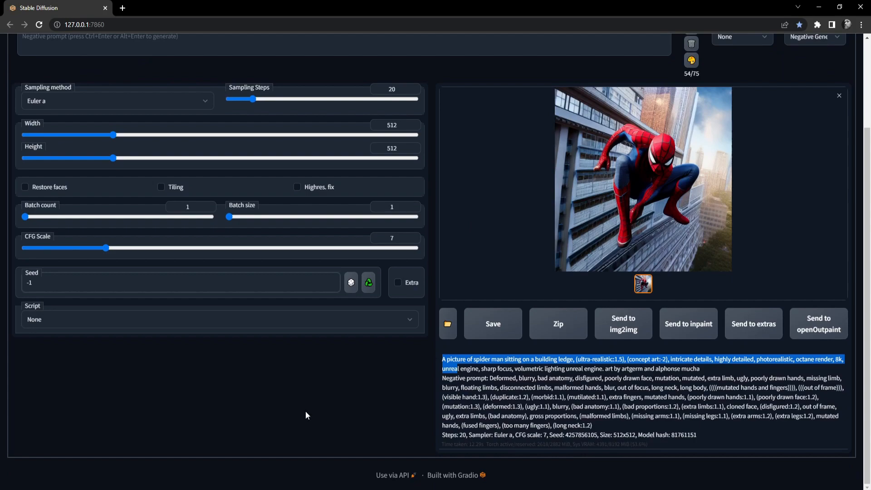
left_click(442, 379)
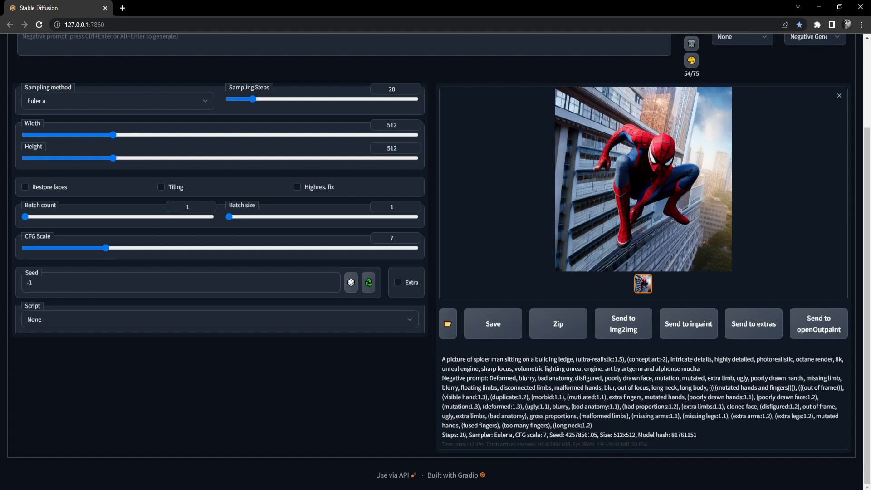
double_click(553, 435)
scroll(626, 286, "up", 3)
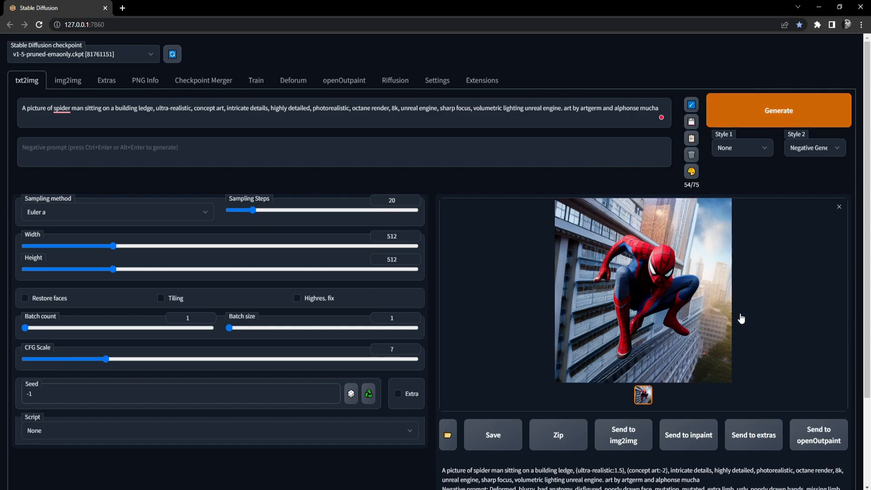
scroll(739, 317, "down", 3)
double_click(555, 435)
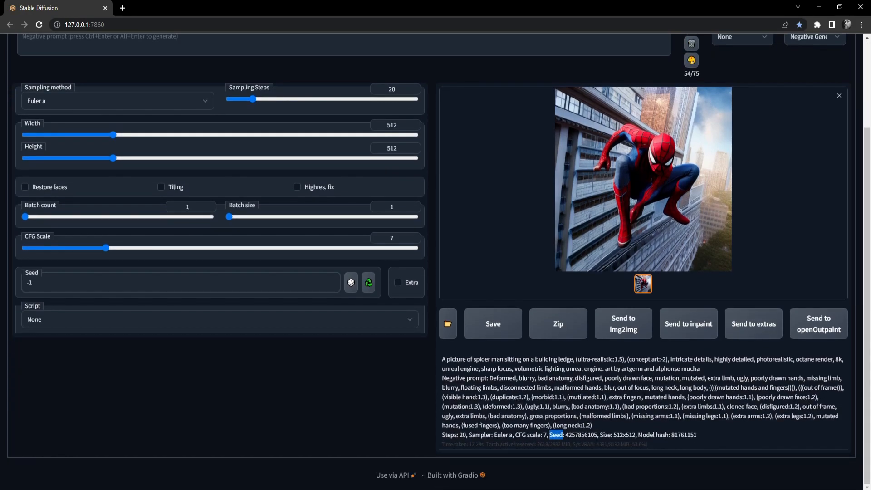
double_click(582, 434)
key("ctrl+c")
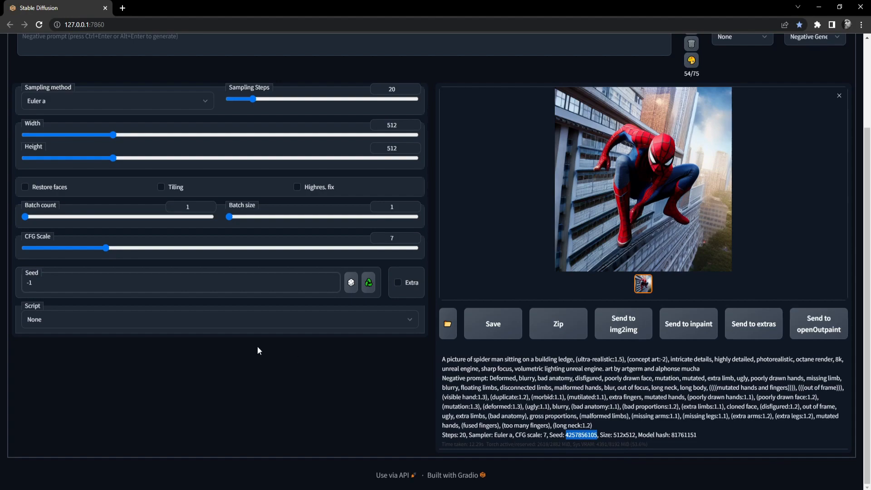
scroll(139, 399, "up", 3)
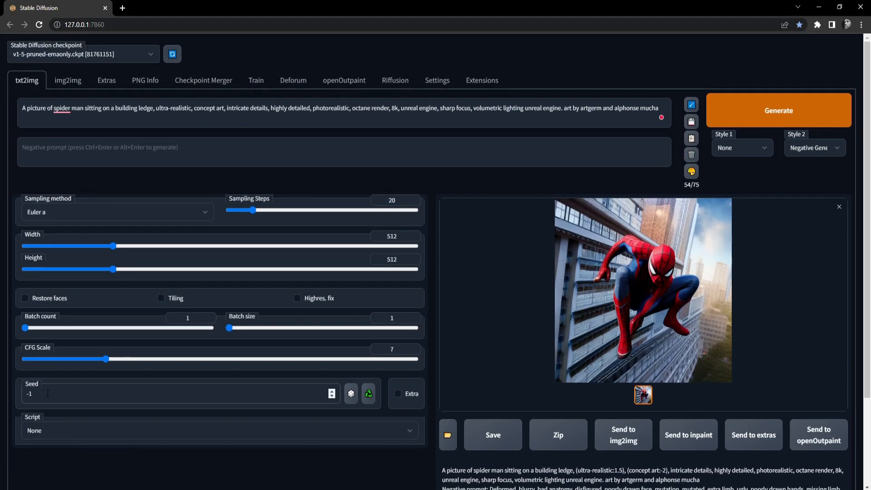
key("ctrl+a")
type("e")
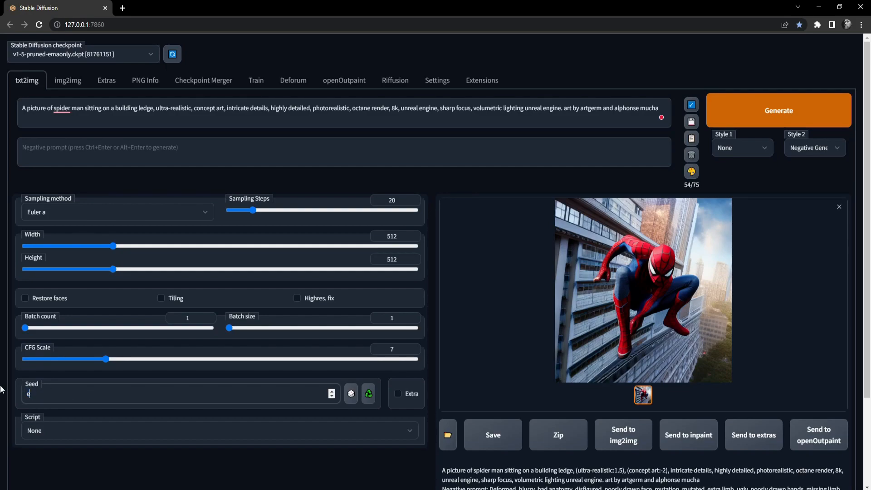
scroll(3, 390, "down", 3)
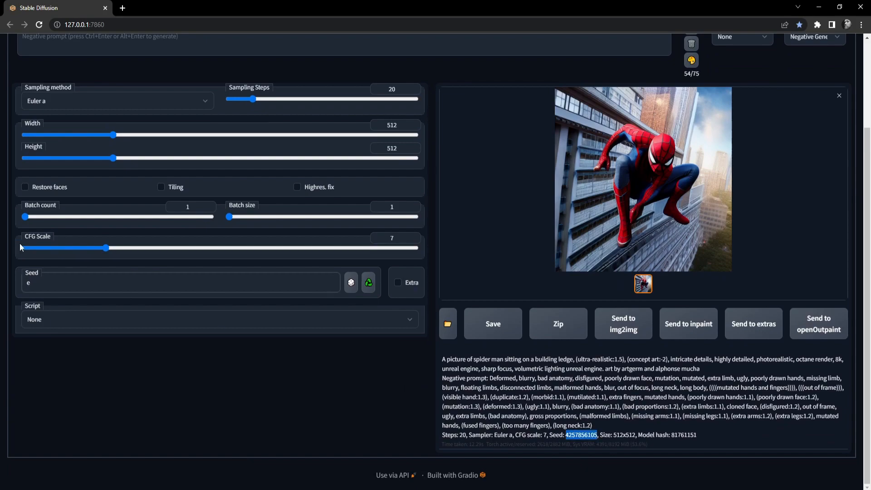
left_click(37, 281)
key("ctrl+a")
key("ctrl+v")
scroll(6, 284, "up", 2)
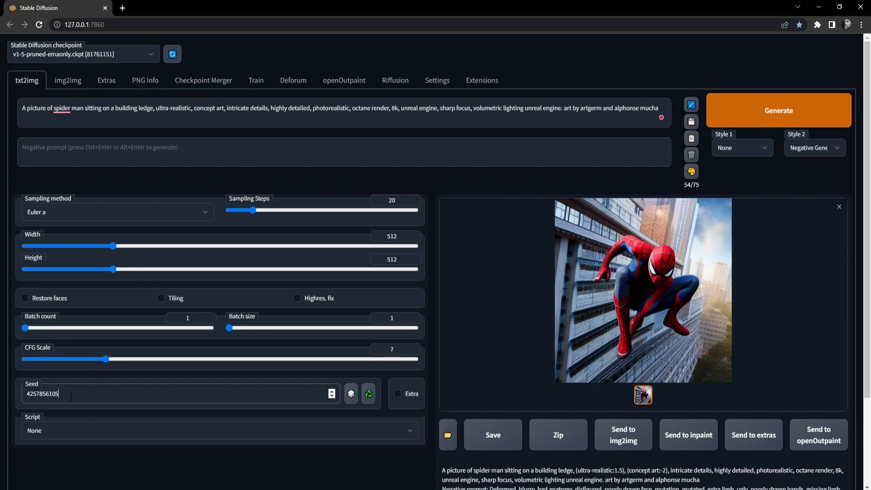
Step: Compare the entered seed with the one in the image details and generate the unweighted prompt with it
left_click_drag(73, 397, 14, 395)
scroll(787, 295, "down", 3)
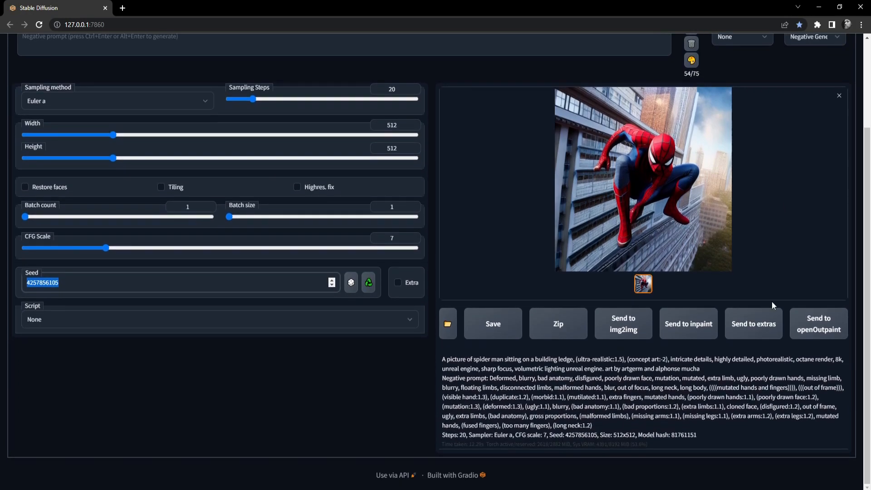
double_click(581, 435)
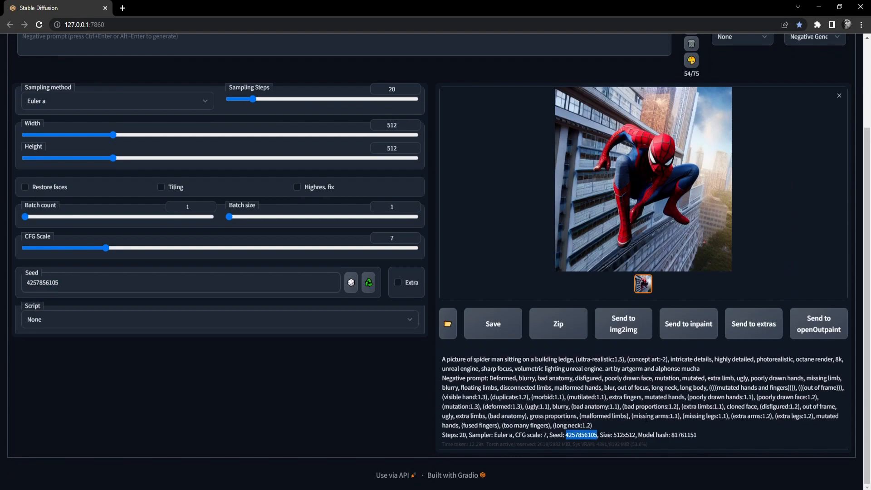
scroll(646, 417, "up", 3)
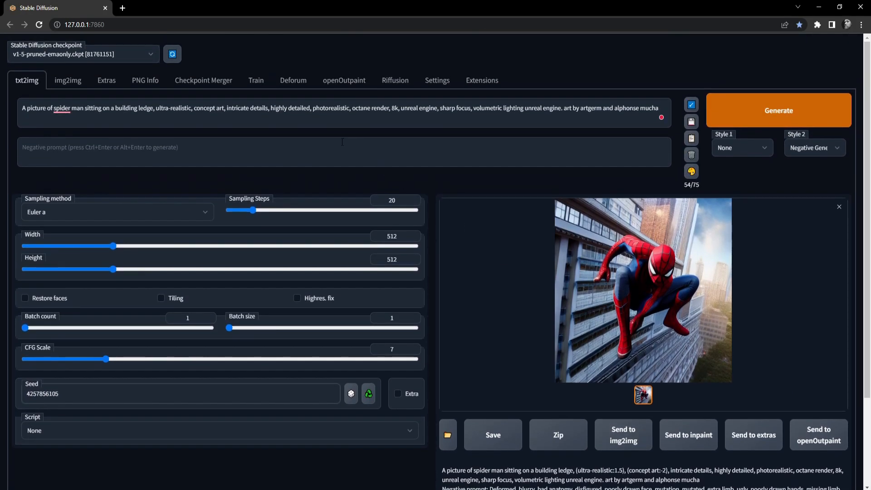
left_click(783, 111)
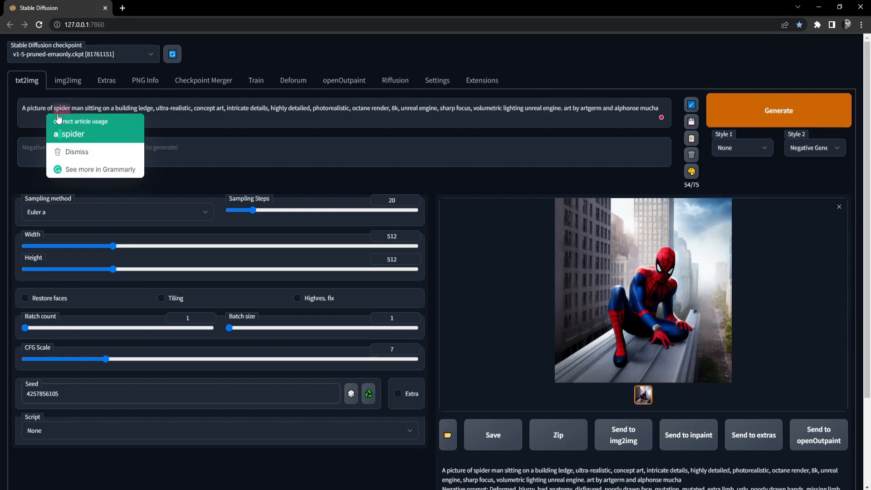
Step: Check the new image's prompt and seed in its generation details against the Seed setting
scroll(181, 361, "down", 2)
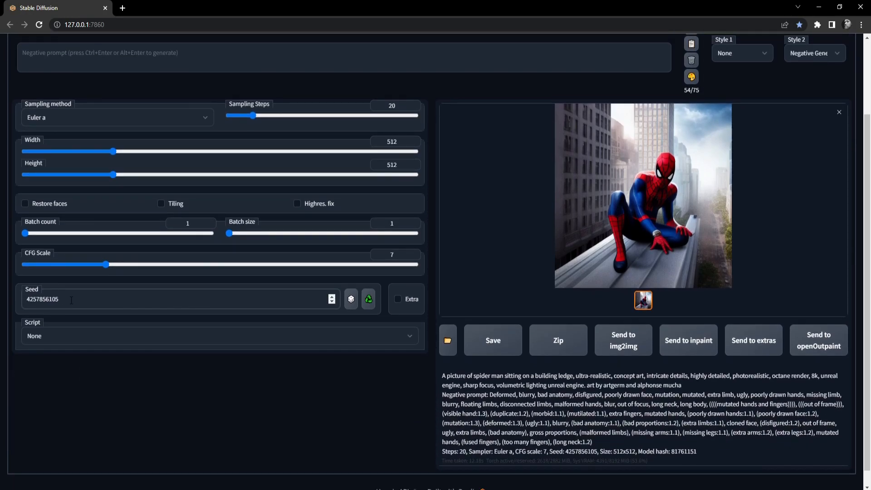
scroll(510, 412, "up", 2)
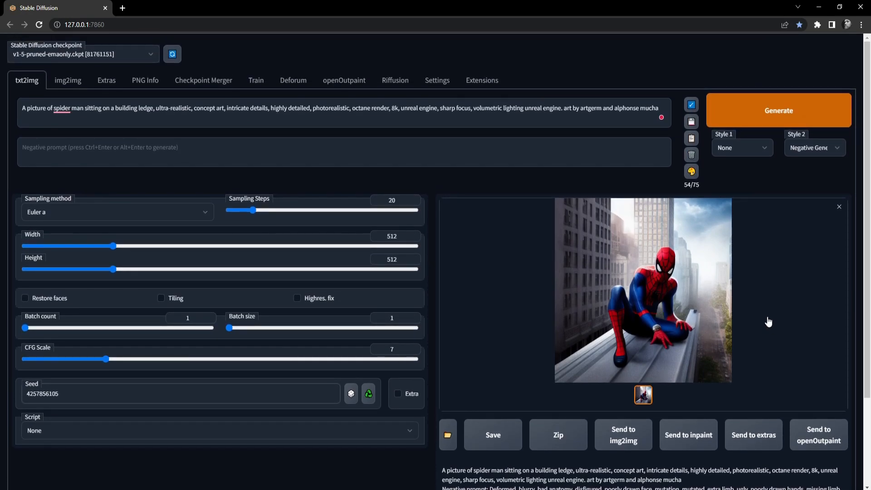
scroll(772, 325, "down", 3)
left_click_drag(565, 434, 597, 435)
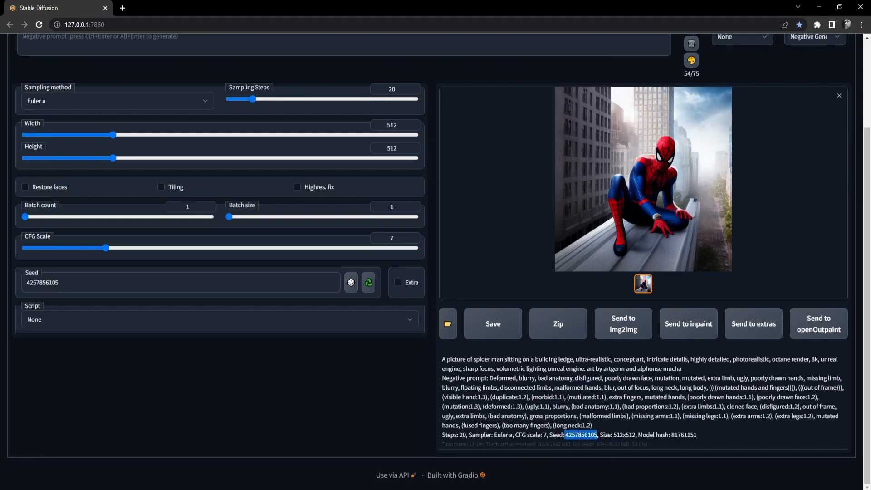
scroll(434, 441, "up", 3)
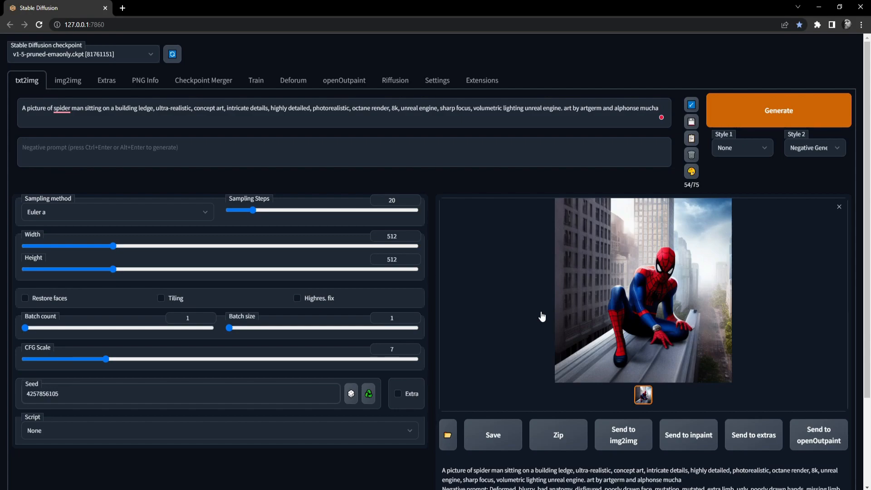
Step: Open the txt2img-images output folder in File Explorer and maximize its window
left_click(449, 436)
left_click_drag(284, 489, 252, 81)
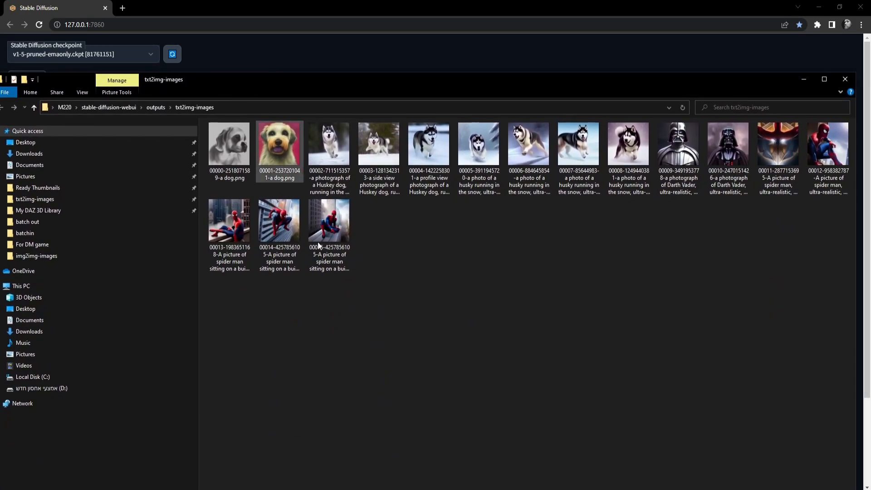
left_click(825, 79)
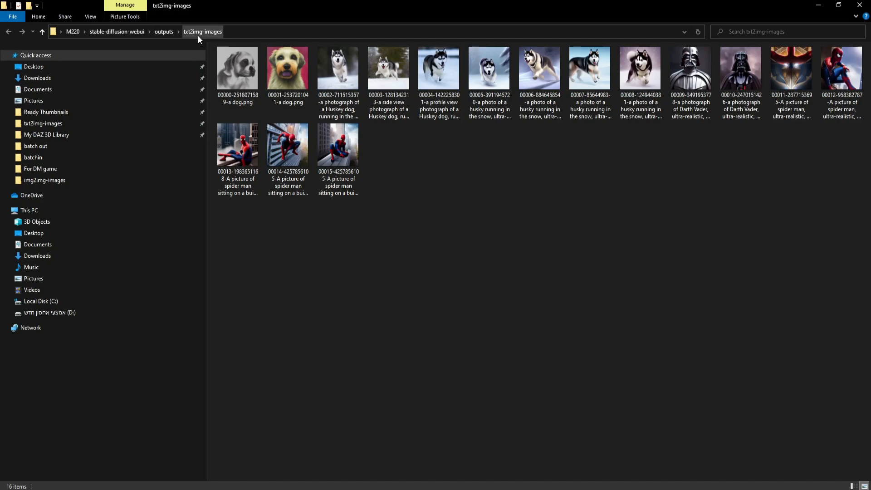
Step: Inspect the images in the txt2img-images folder and the full file name of husky image 00003, and close File Explorer
left_click_drag(862, 332, 214, 43)
left_click(514, 312)
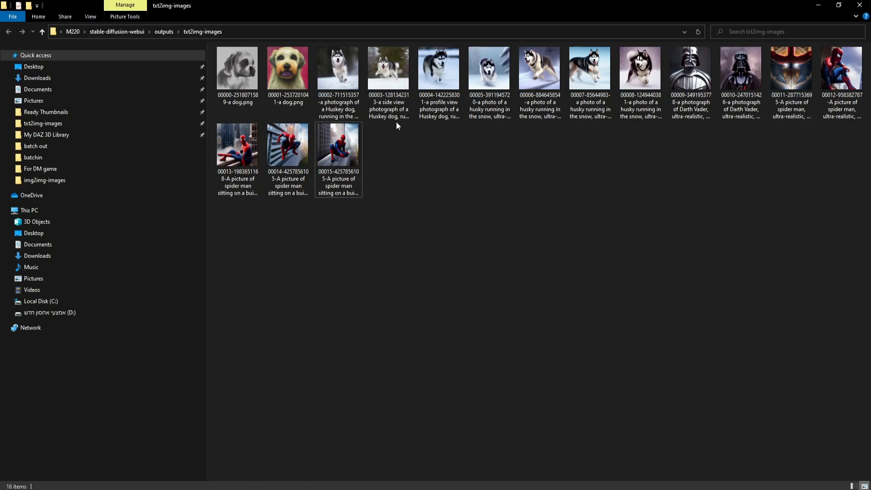
left_click(393, 97)
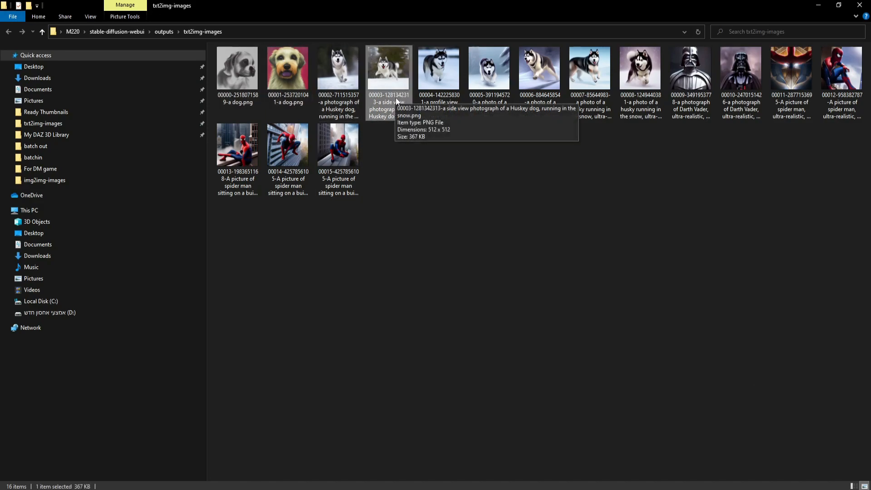
right_click(380, 113)
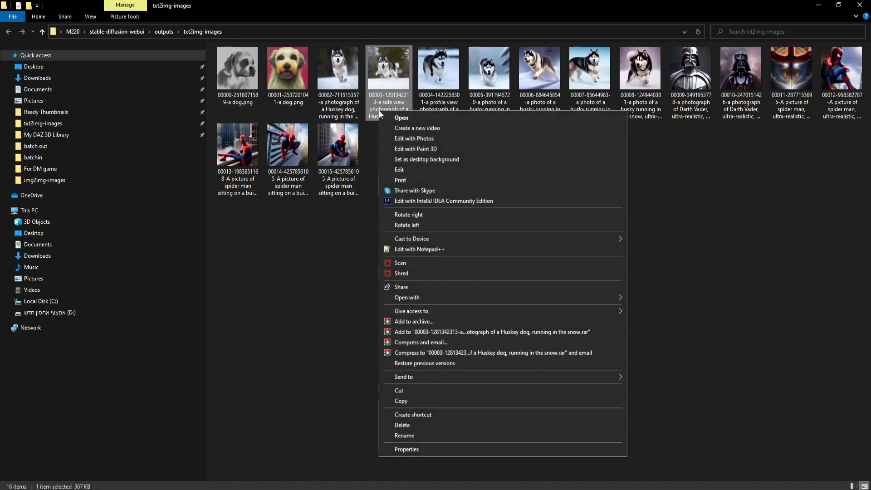
left_click(442, 435)
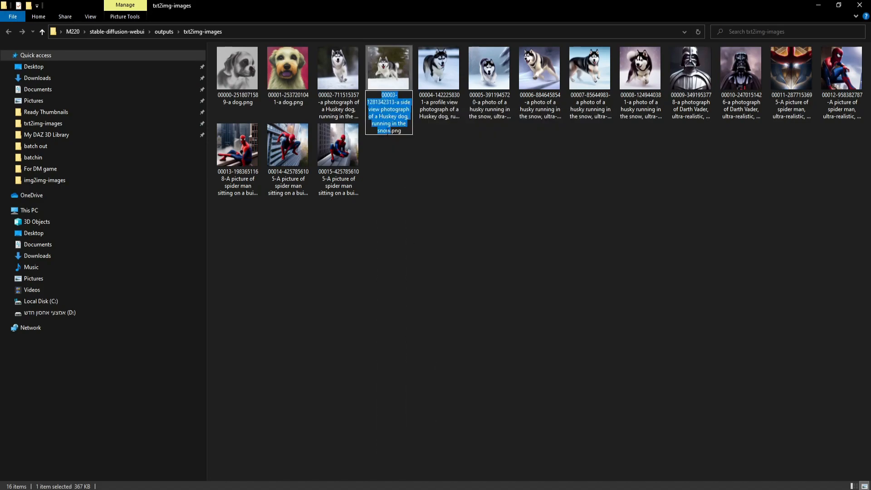
left_click(387, 192)
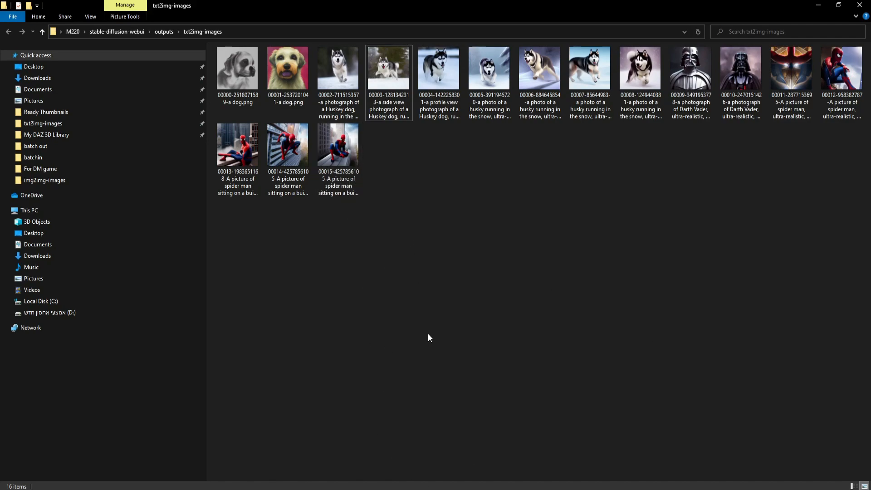
left_click(860, 5)
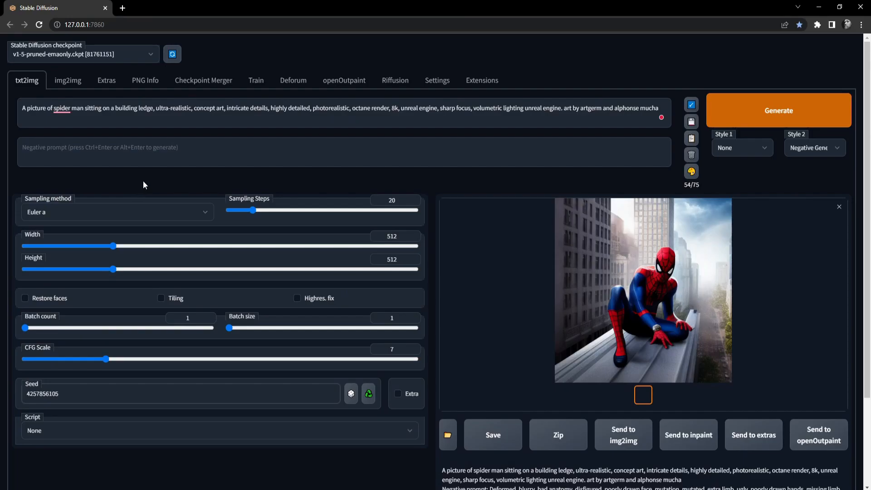
Step: Load spider man image 00014 from the txt2img-images folder into PNG Info and read its generation parameters
left_click(146, 87)
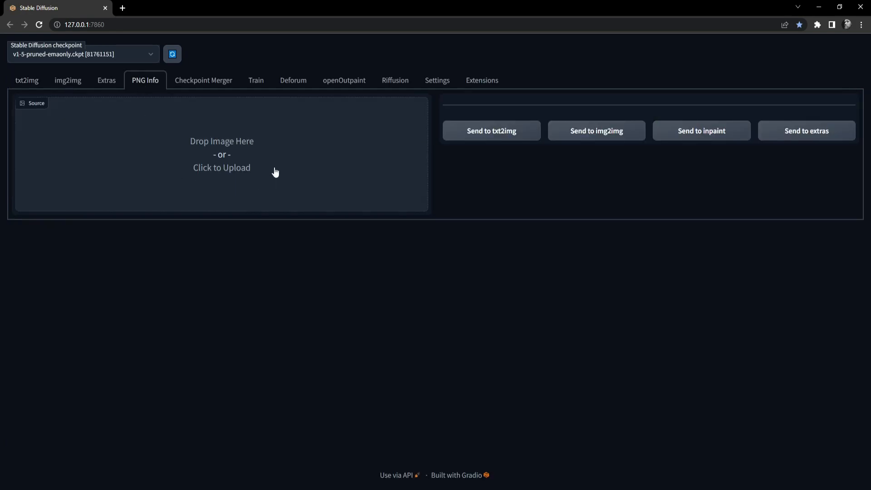
left_click(229, 161)
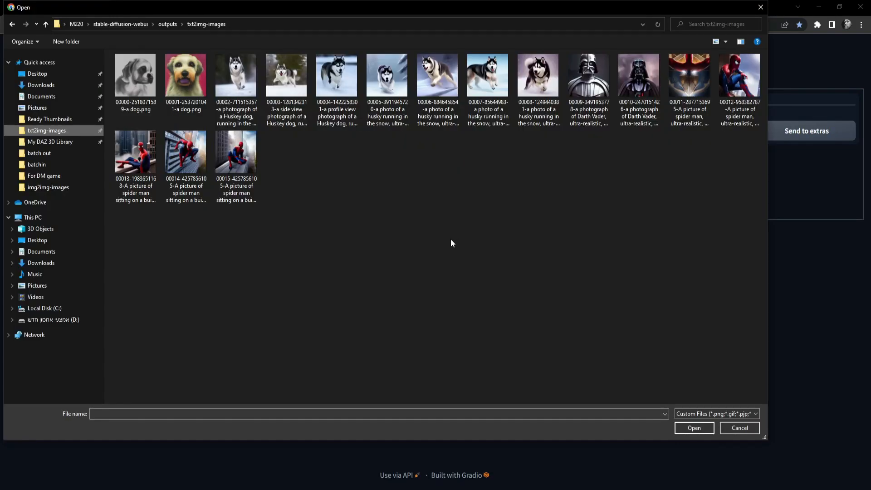
left_click(336, 124)
right_click(336, 124)
left_click(362, 452)
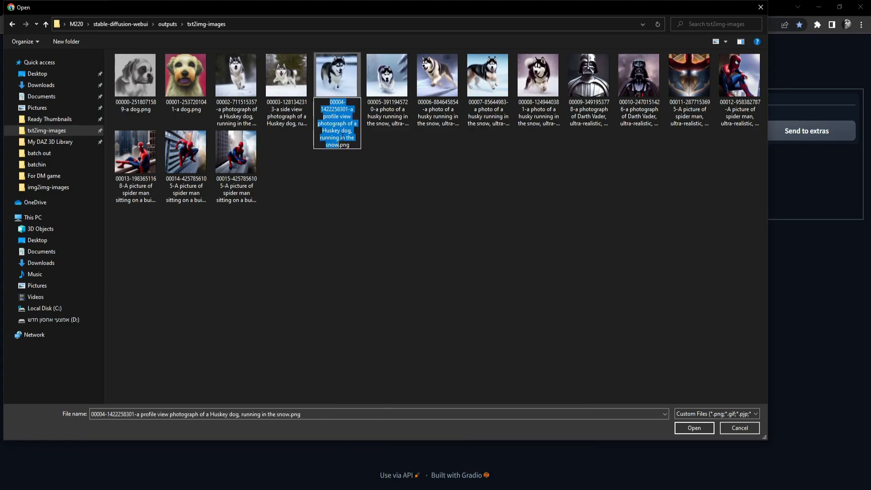
left_click(405, 215)
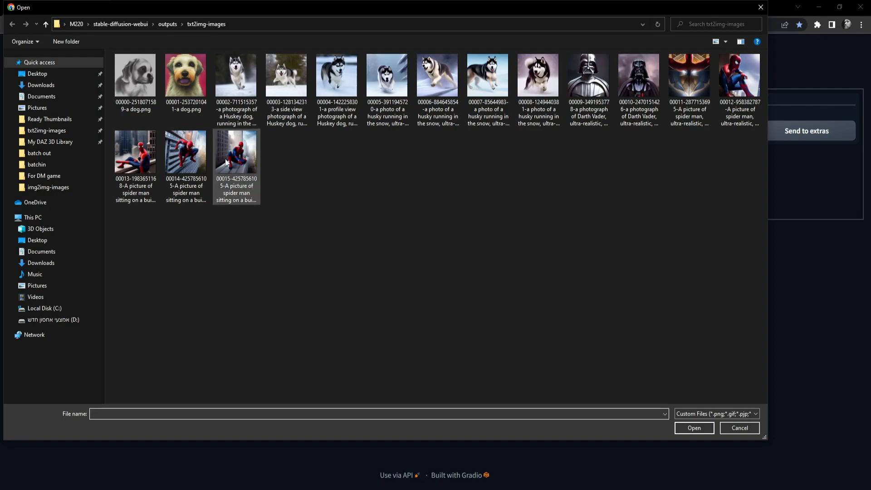
double_click(192, 153)
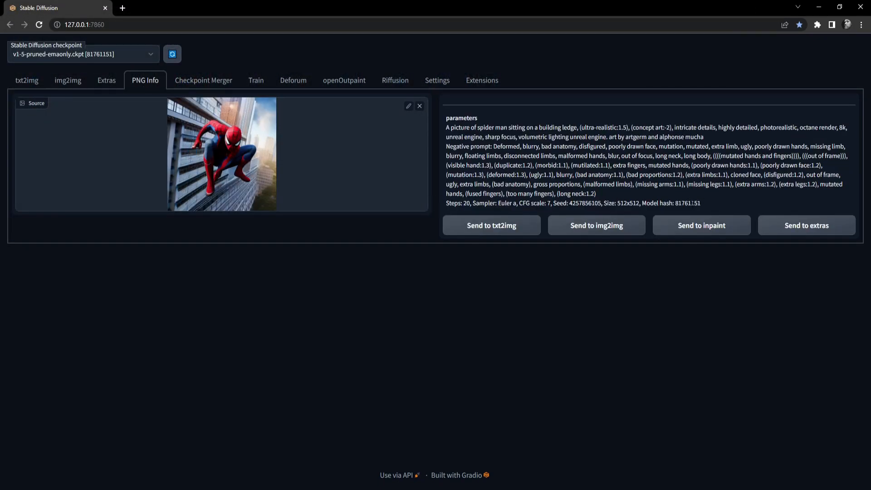
left_click_drag(706, 203, 439, 128)
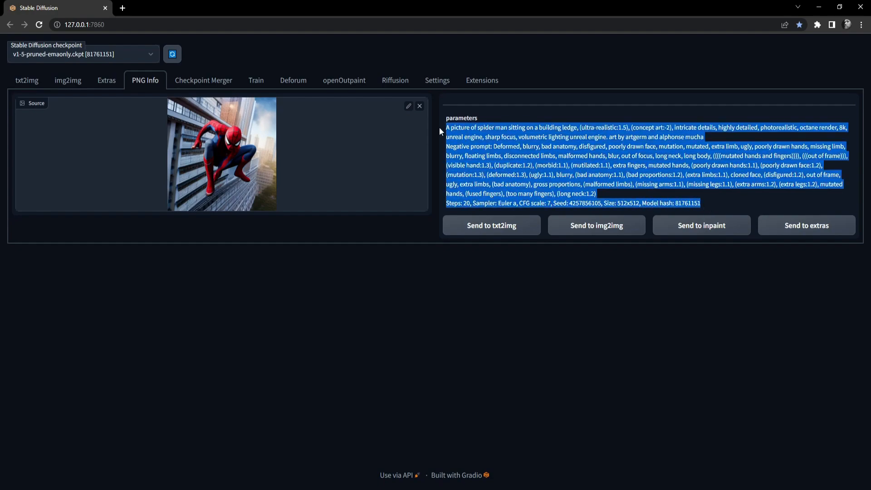
left_click(439, 127)
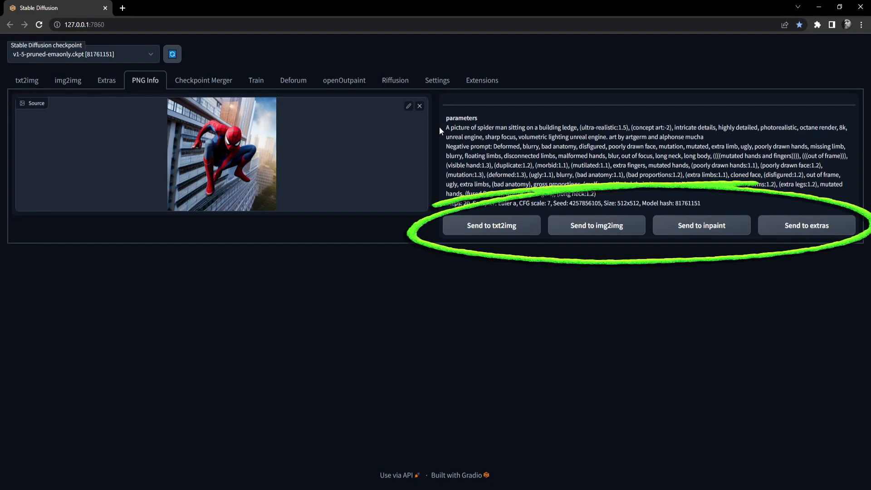
left_click_drag(707, 203, 429, 141)
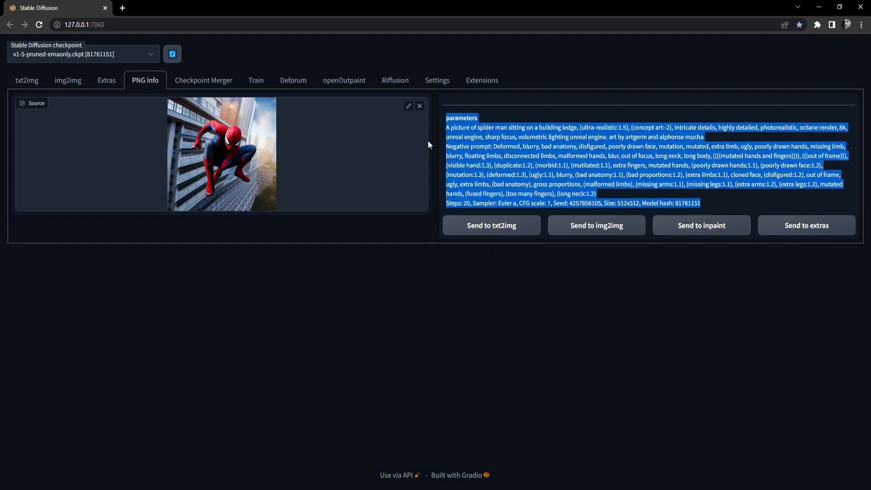
left_click(428, 140)
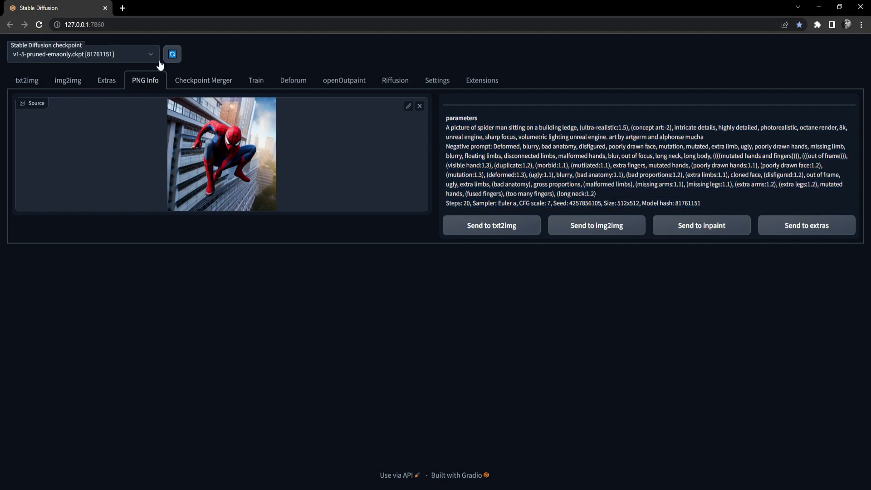
Step: Replace the image in PNG Info with spider man image 00011 from the txt2img-images folder
left_click(420, 107)
left_click(215, 146)
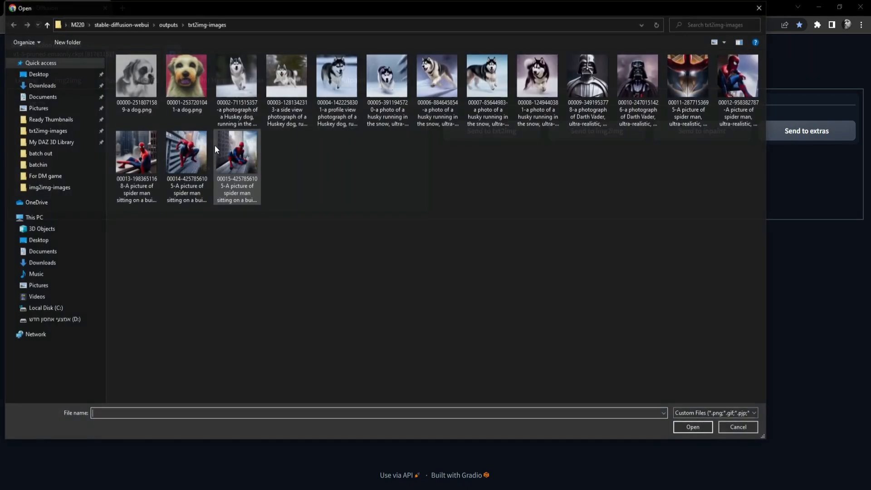
double_click(696, 70)
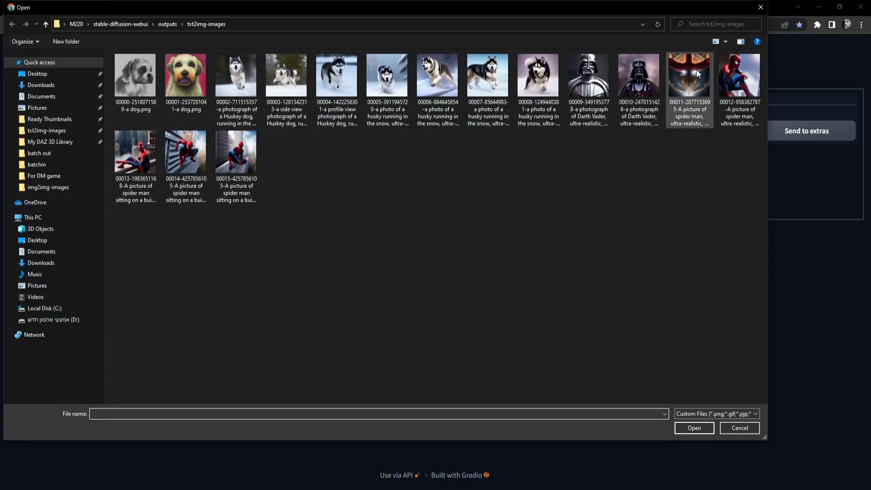
Step: Copy the positive prompt from the image's parameters and replace the txt2img prompt with it
left_click_drag(709, 201, 641, 143)
key("ctrl+c")
left_click(549, 155)
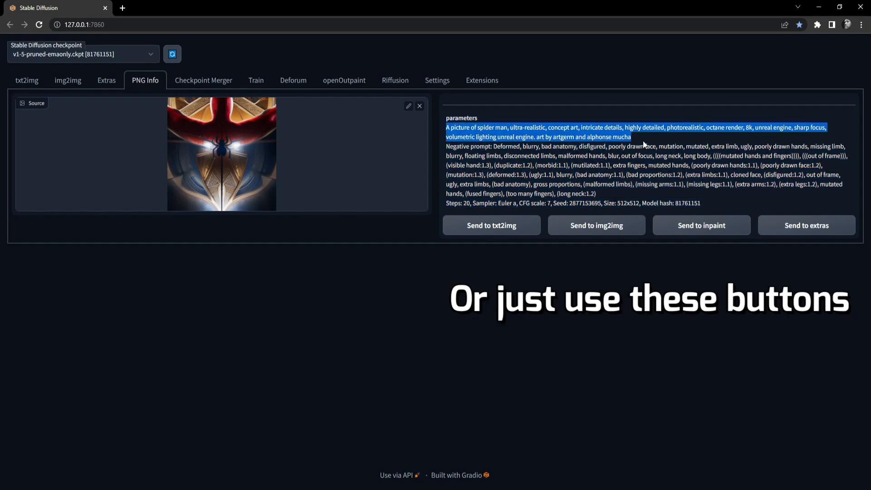
left_click(32, 82)
left_click(606, 118)
left_click_drag(606, 118, 22, 109)
key("ctrl+v")
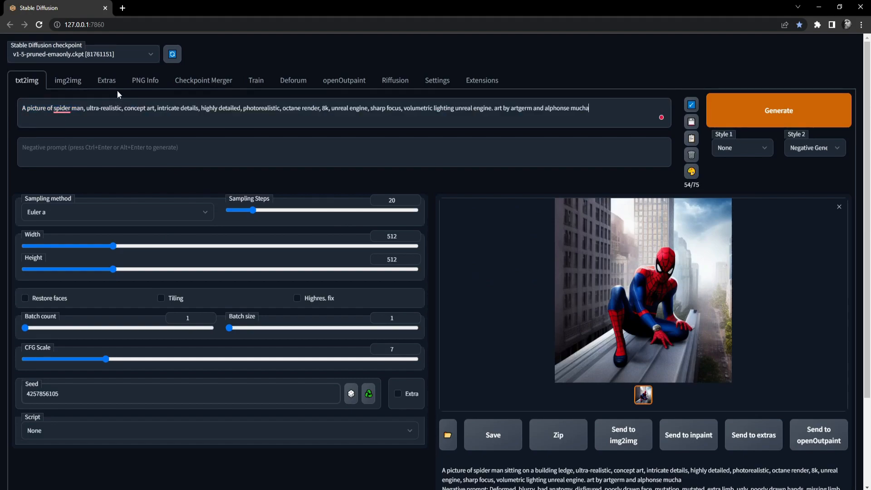
left_click(144, 82)
double_click(585, 203)
key("ctrl+c")
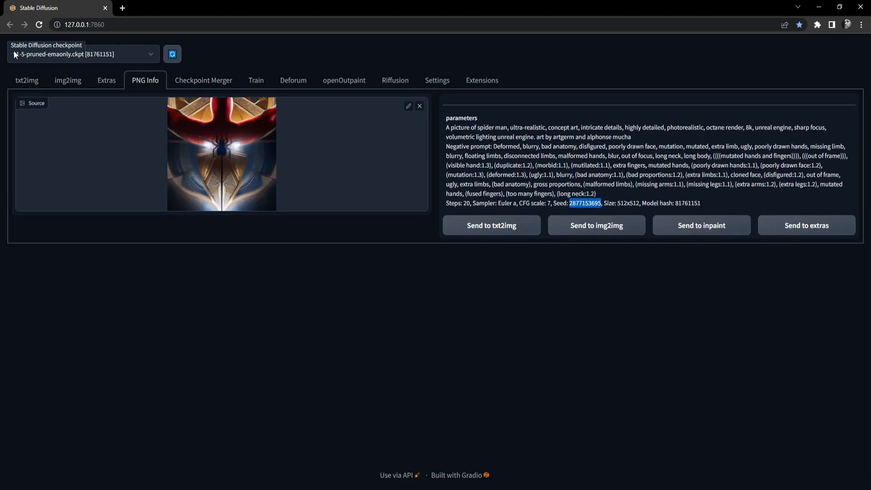
left_click(25, 86)
double_click(41, 393)
key("ctrl+v")
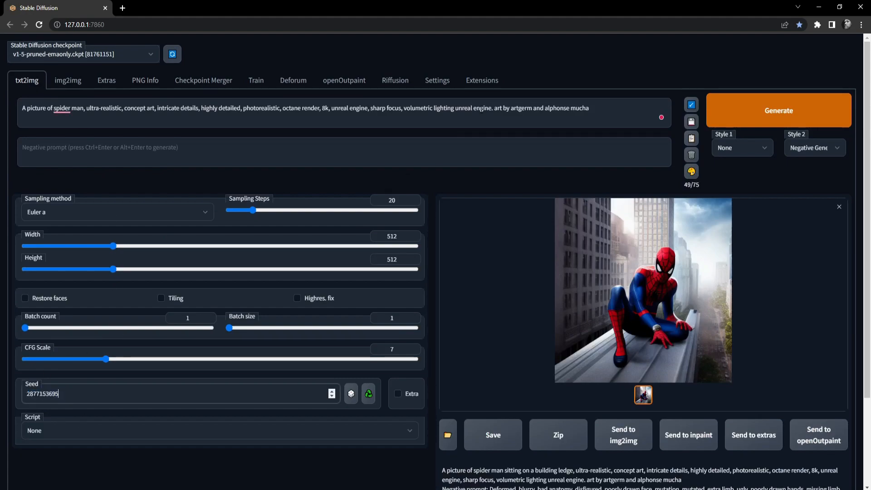
Step: Copy the negative prompt from PNG Info into the txt2img negative prompt and clear it again
left_click(144, 81)
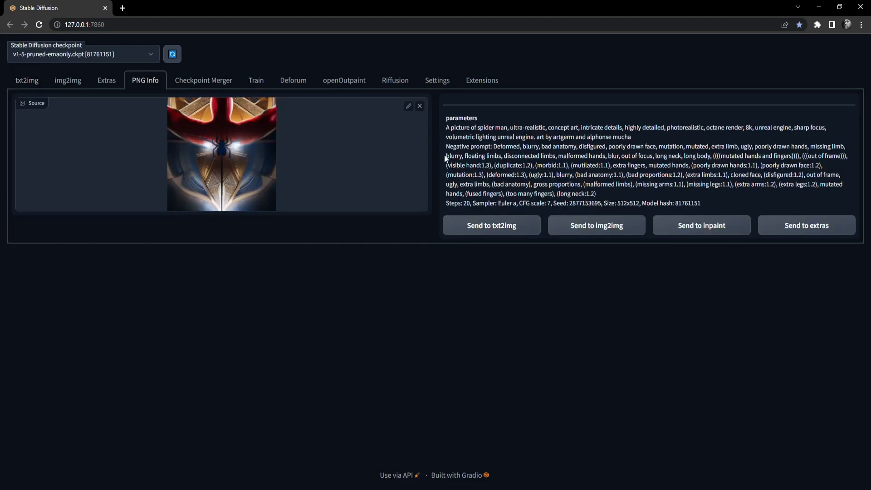
left_click_drag(494, 146, 603, 192)
key("ctrl+c")
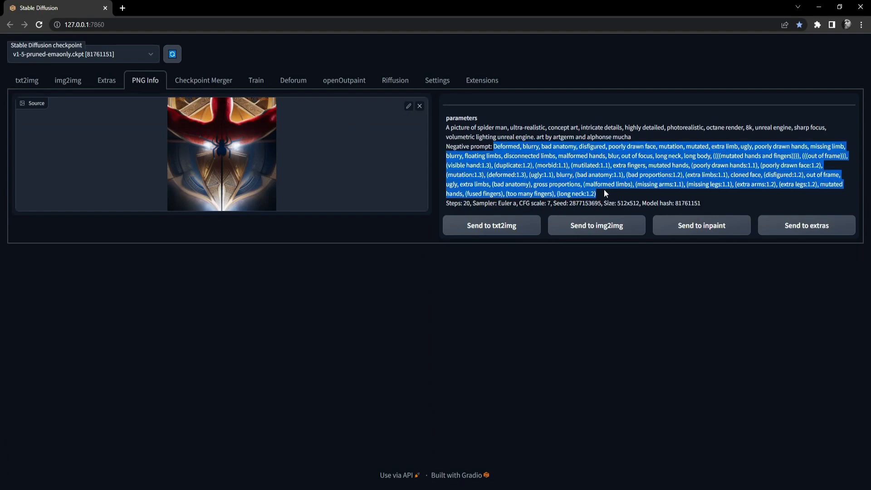
left_click(34, 86)
left_click(91, 148)
key("ctrl+v")
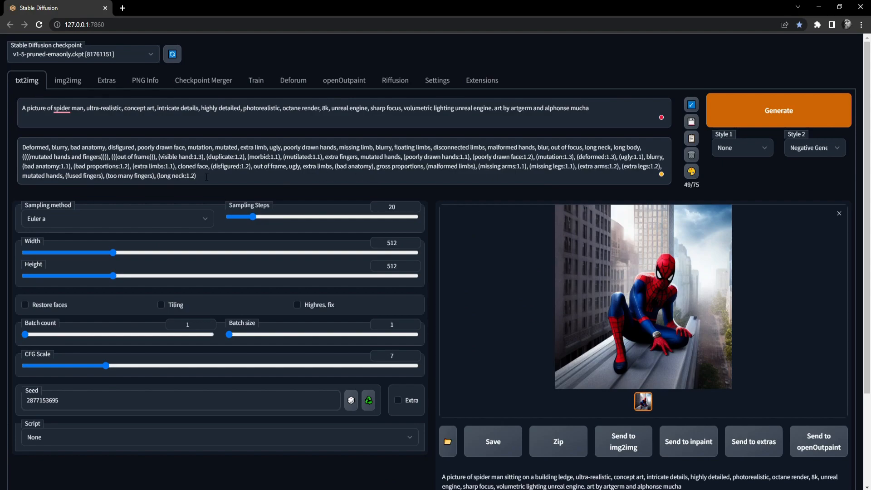
triple_click(286, 179)
key("BackSpace")
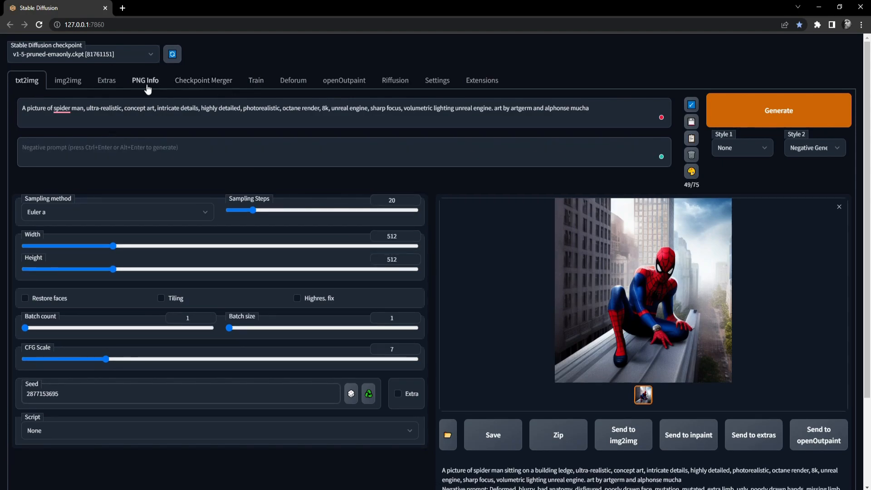
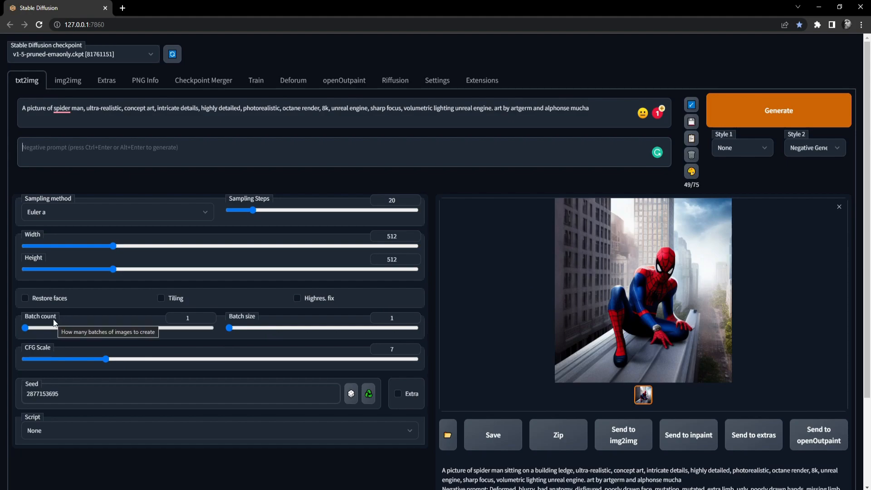
Step: Set the batch count to 5 and generate the images
double_click(196, 314)
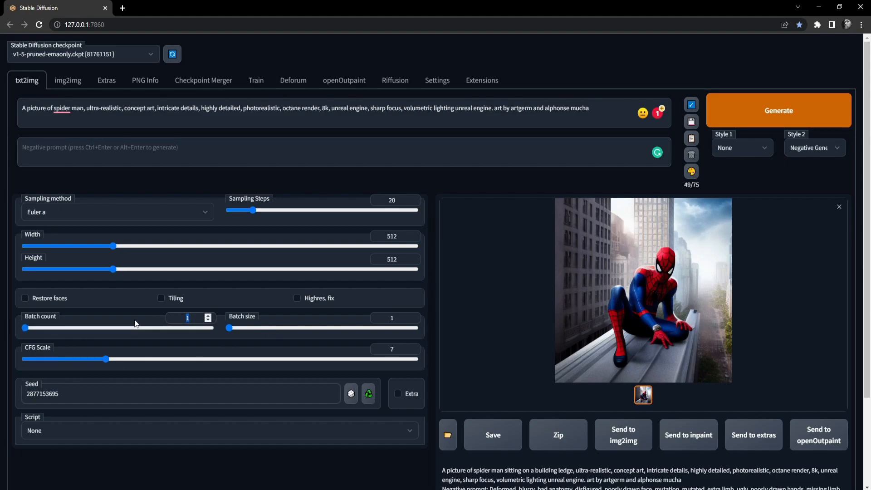
type("5")
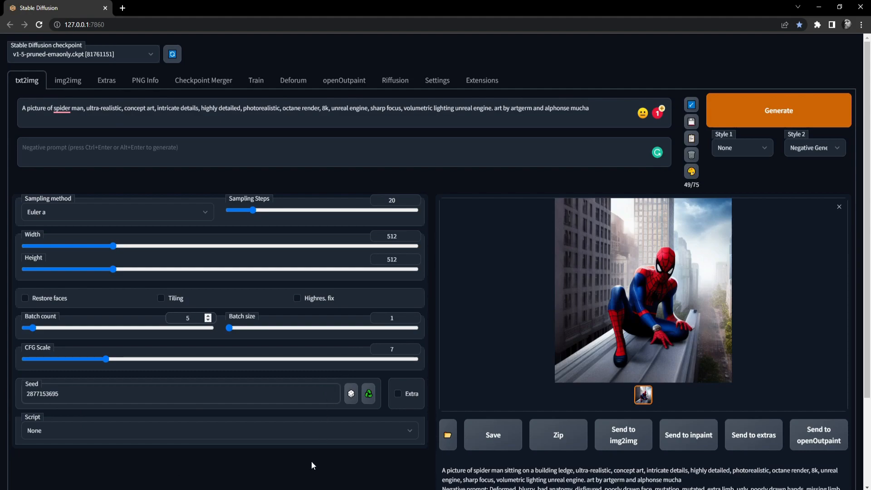
left_click(775, 113)
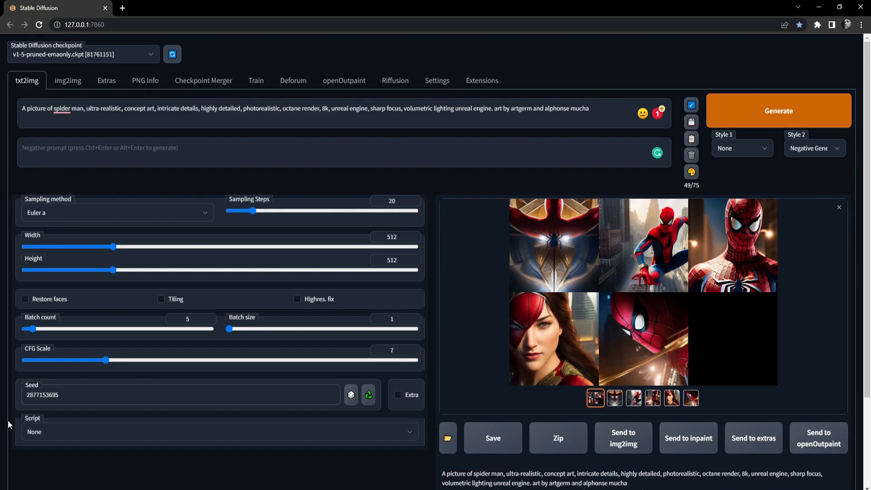
Step: Replace the fixed seed with -1 to make it random
left_click_drag(59, 395, 12, 397)
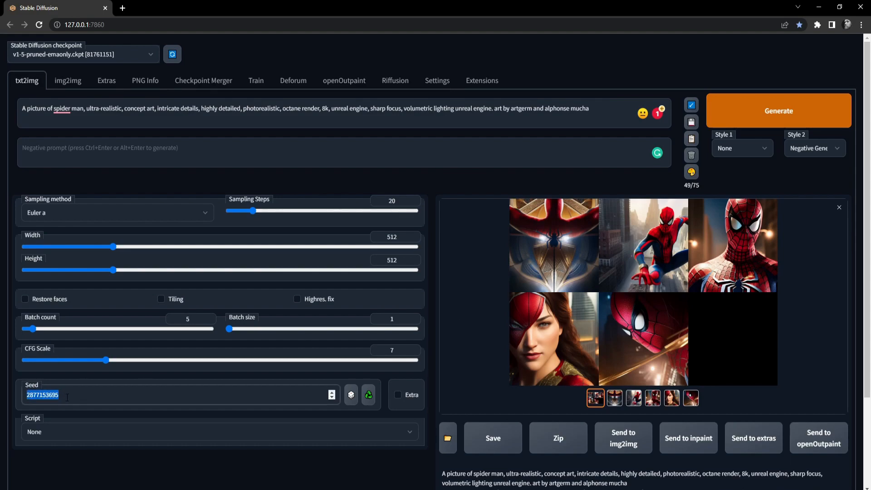
left_click(68, 397)
left_click_drag(78, 396, 2, 398)
key("BackSpace")
type("-1")
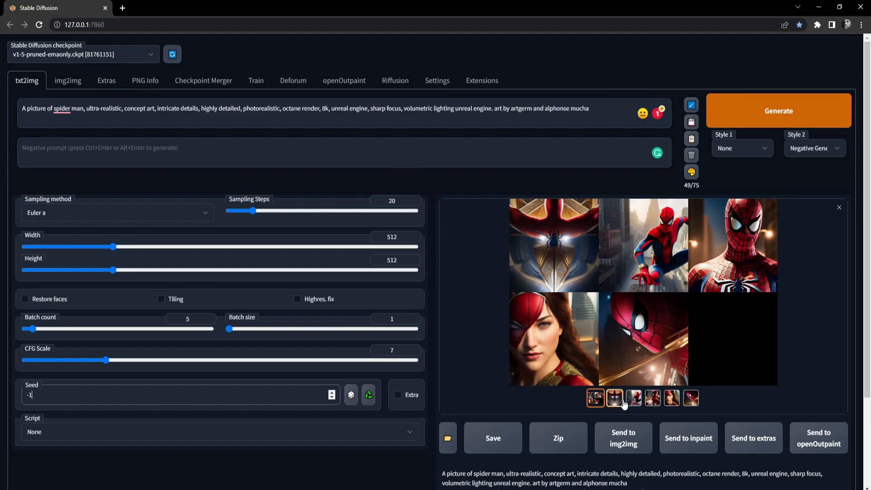
Step: View the generated spider man images of the batch one by one in the output gallery
left_click(448, 438)
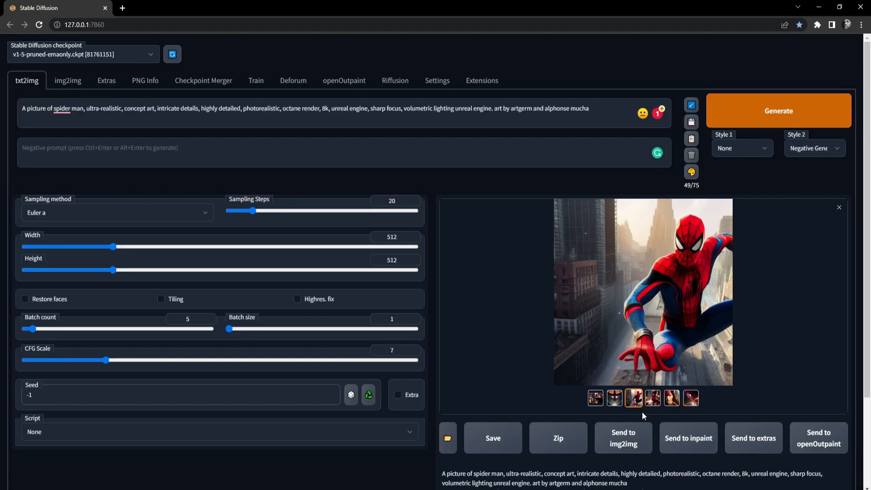
left_click(653, 402)
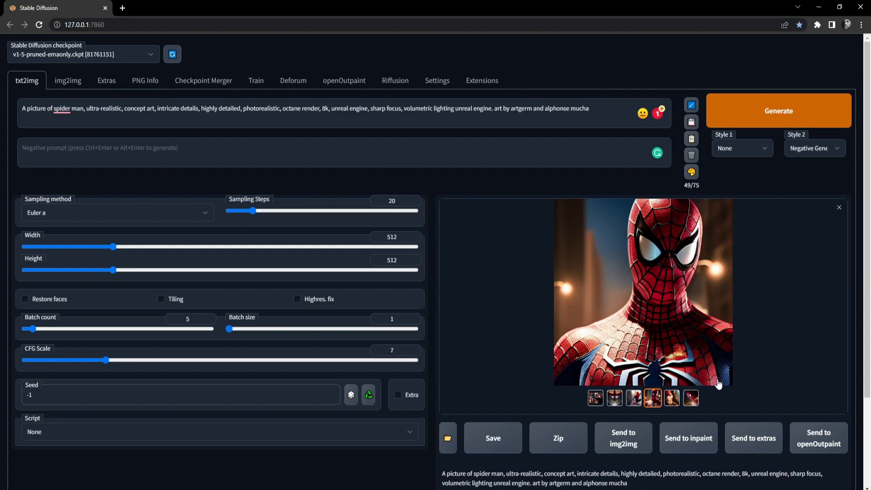
left_click(672, 399)
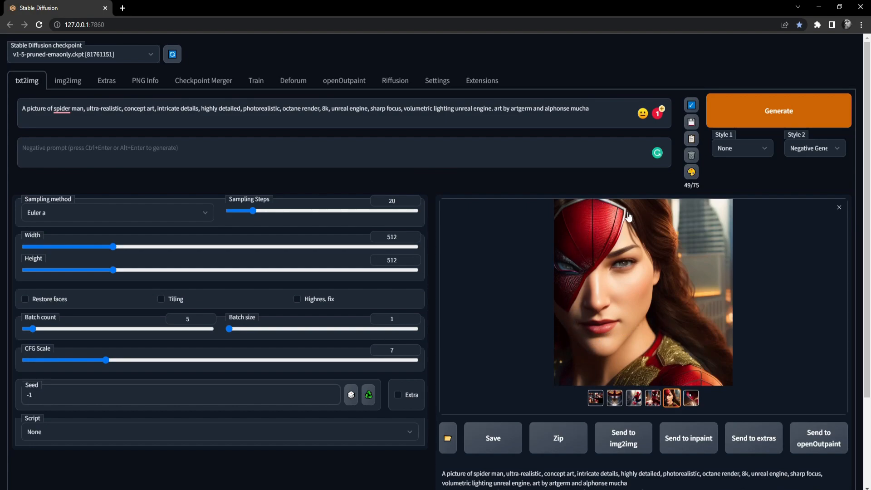
left_click(690, 400)
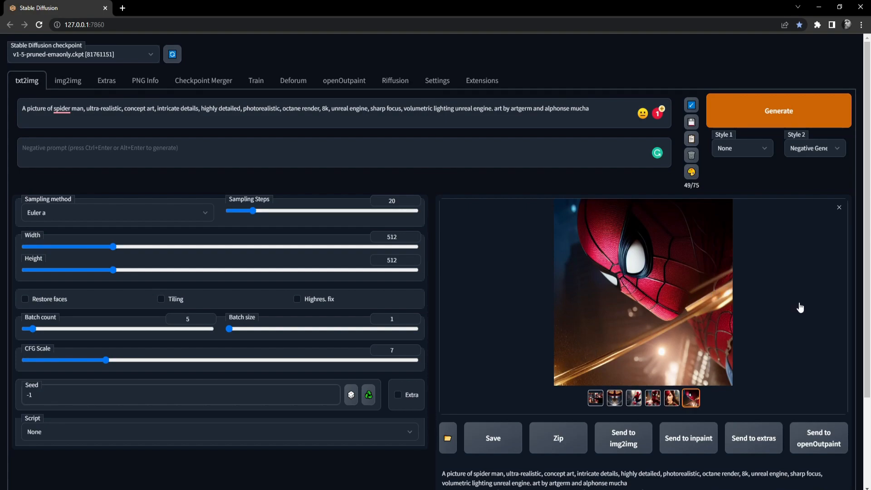
Step: Compare the last few spider man images of the batch in the output gallery again
left_click(672, 398)
left_click(653, 398)
left_click(638, 401)
left_click(653, 400)
left_click(673, 400)
left_click(690, 400)
left_click(671, 399)
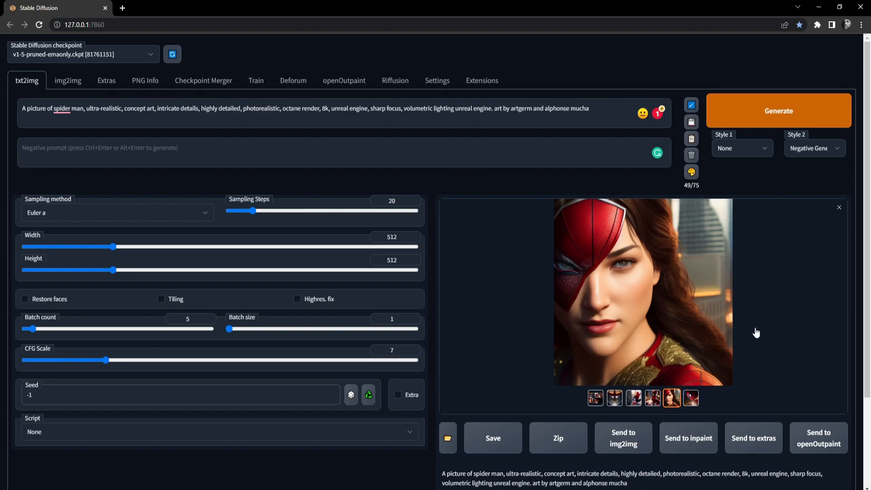
Step: Check the seed in the generation info while switching between the images of the batch
scroll(756, 333, "down", 2)
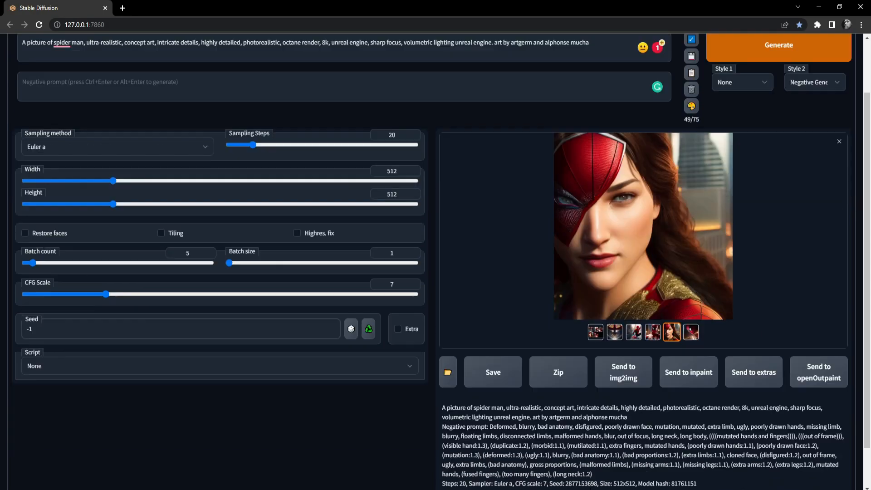
left_click_drag(597, 484, 565, 483)
left_click(653, 333)
left_click(634, 333)
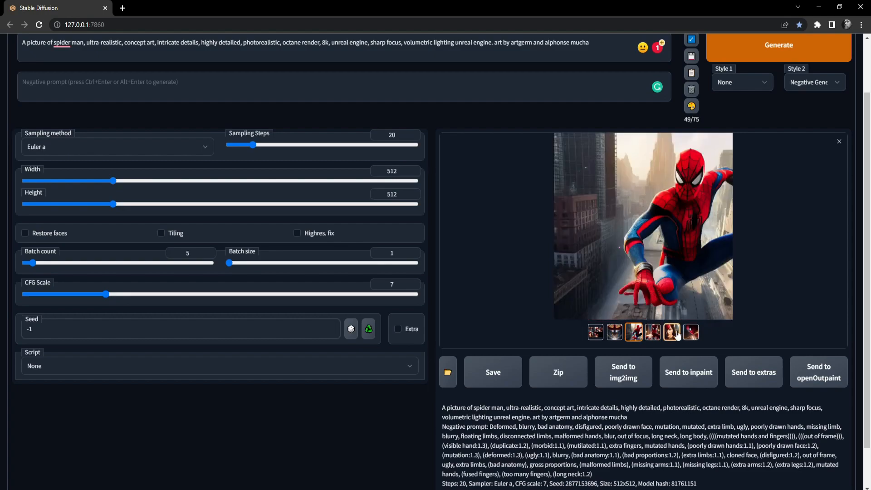
left_click(693, 334)
left_click(653, 334)
left_click(634, 334)
left_click(654, 334)
left_click(672, 334)
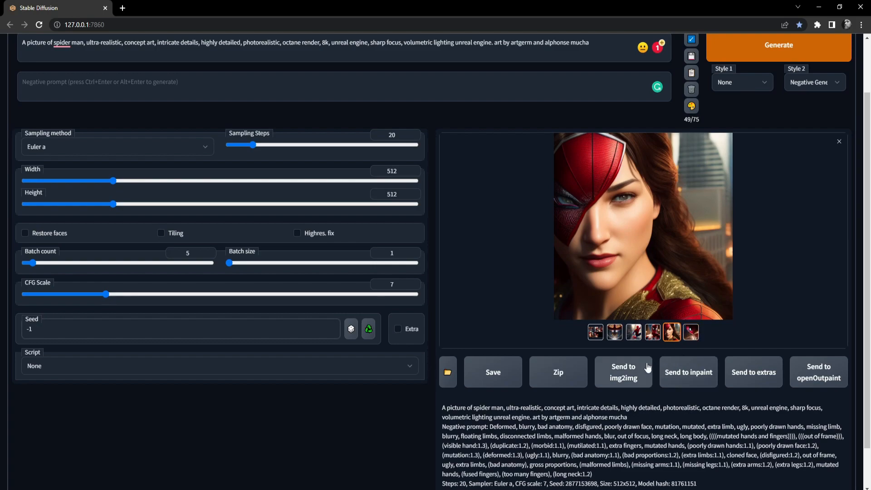
double_click(581, 483)
key("ctrl+c")
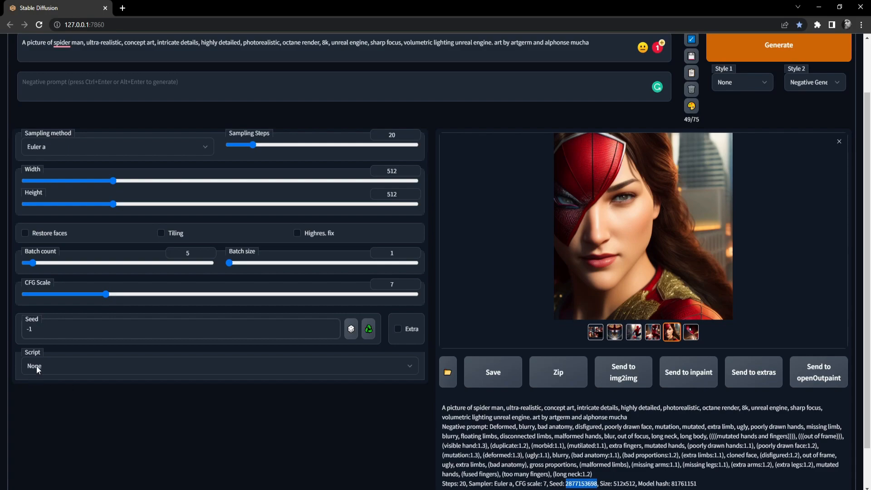
double_click(29, 329)
key("ctrl+v")
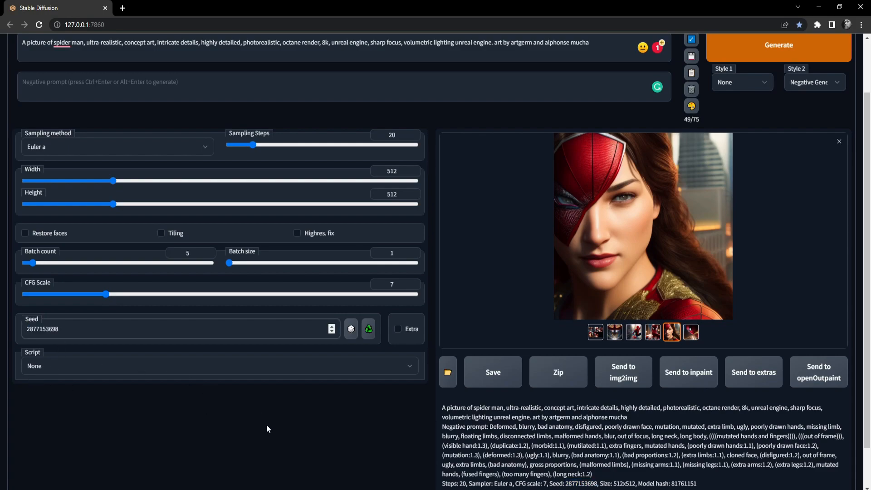
Step: Change "spider man" in the prompt to "spider-woman"
scroll(265, 423, "up", 2)
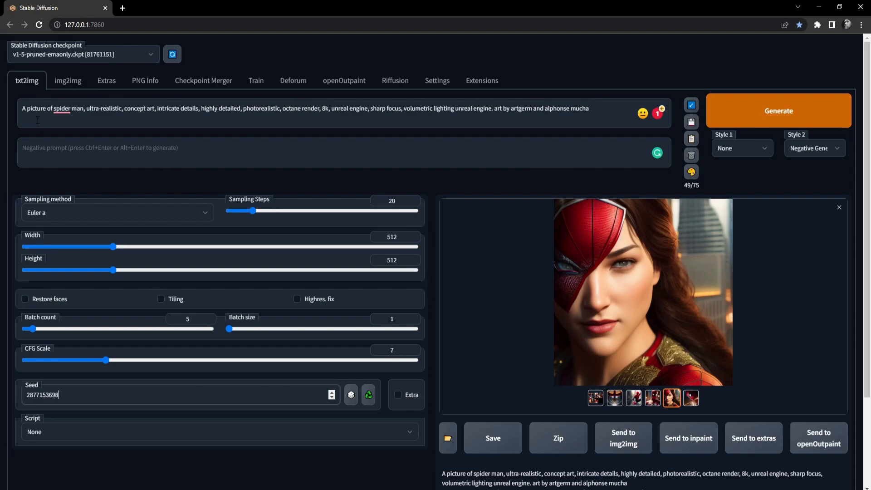
double_click(80, 110)
type("woman")
left_click(54, 109)
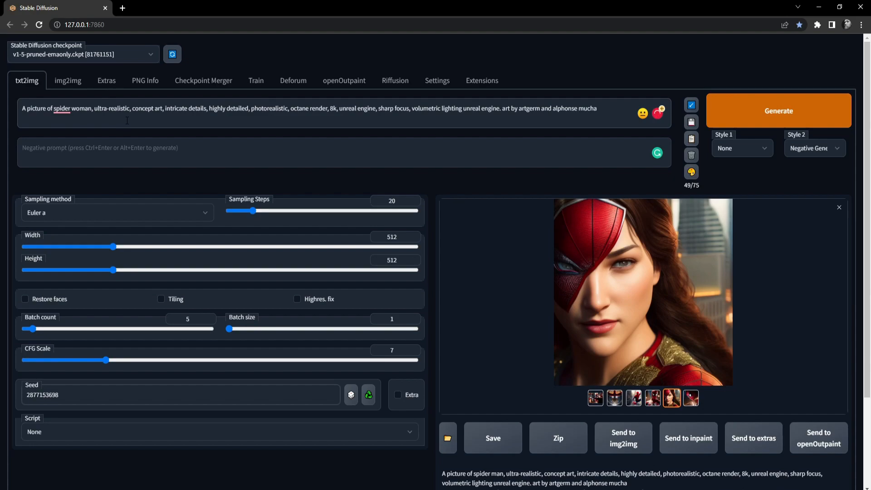
mouse_move(58, 111)
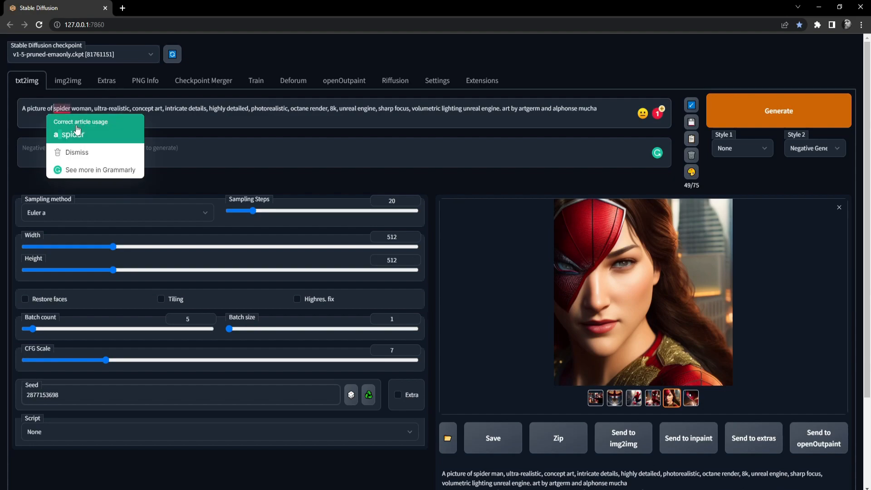
left_click(71, 109)
key("BackSpace")
type("-")
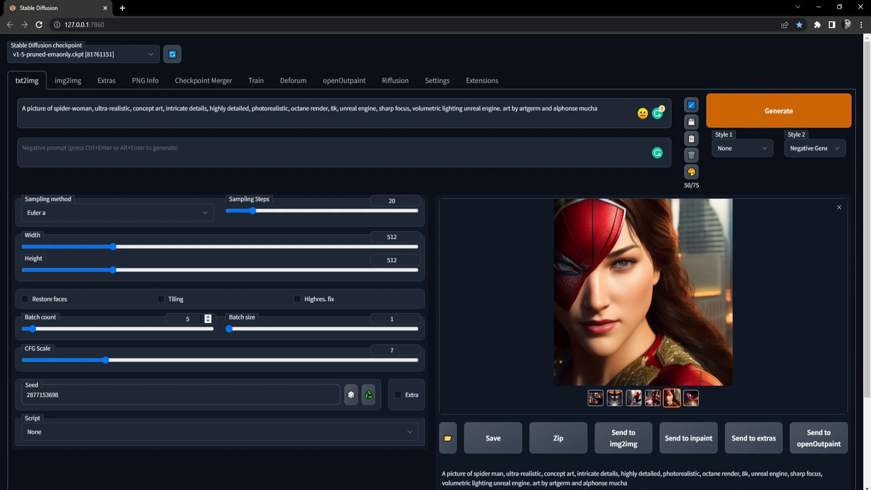
Step: Set the batch count to 1 and generate the spider-woman image
key("BackSpace")
type("1")
left_click(807, 109)
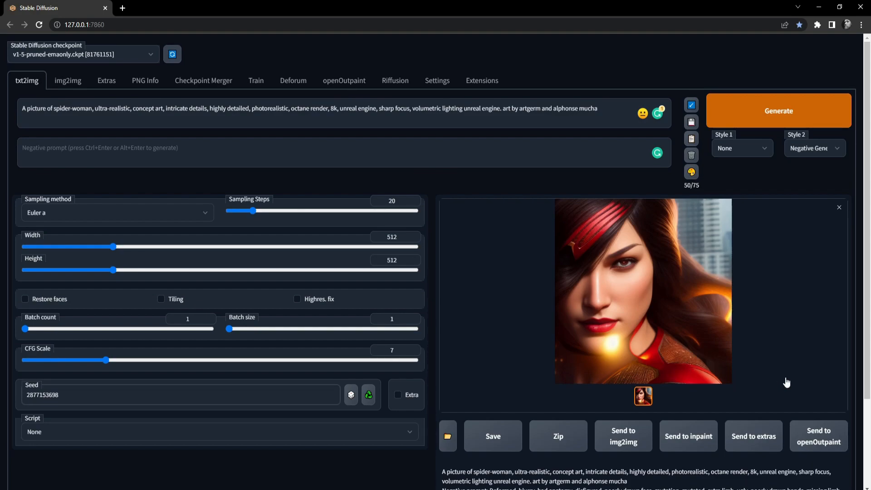
Step: Review the subject in the prompt, the available sampling methods and the sampling steps setting
double_click(61, 108)
left_click_drag(54, 108, 92, 108)
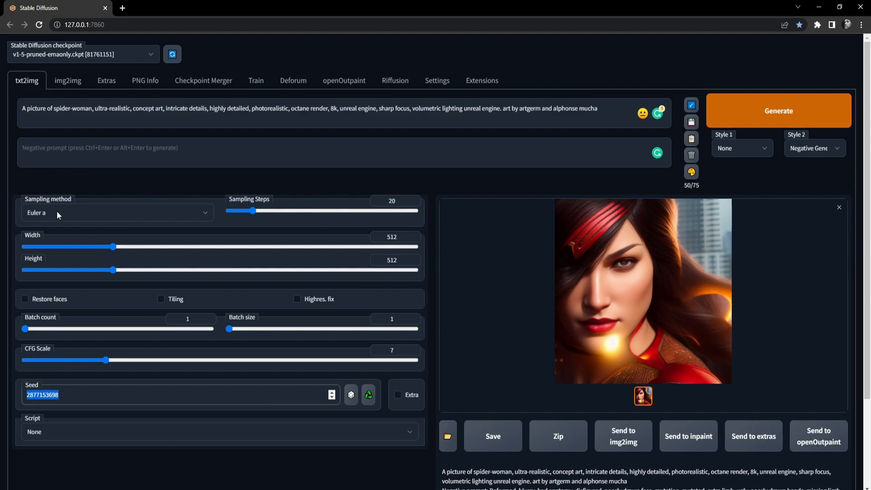
left_click(72, 210)
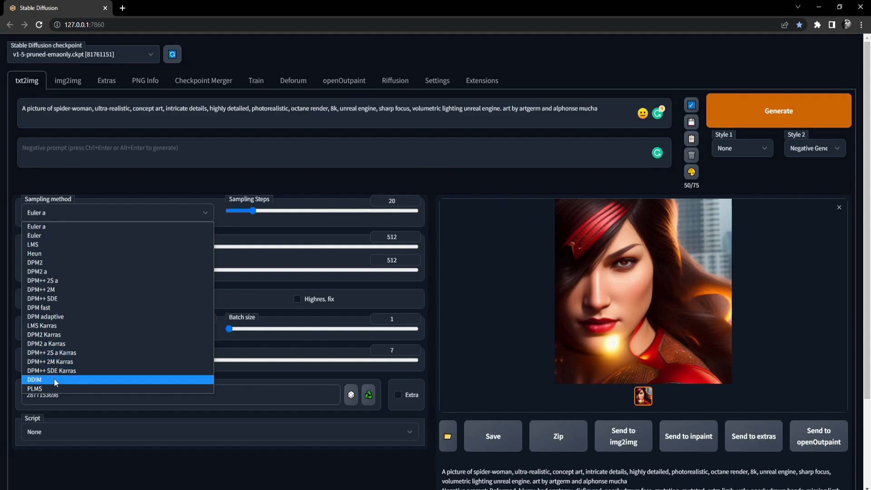
left_click(83, 175)
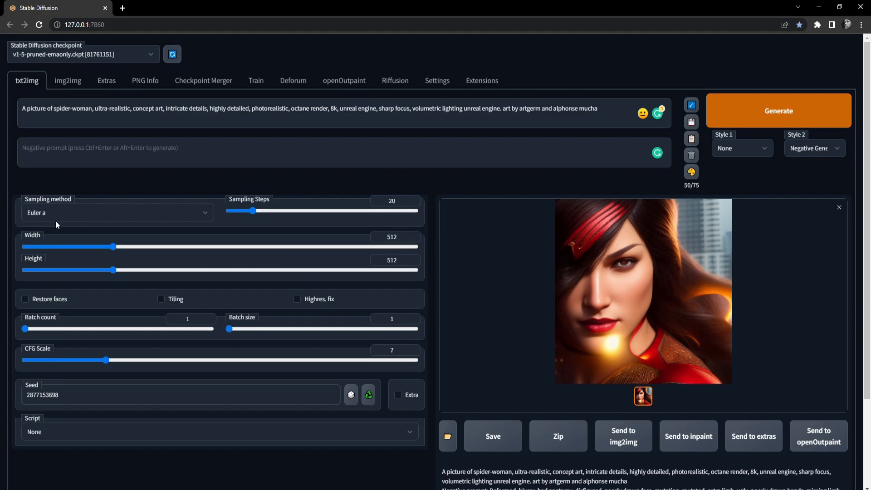
mouse_move(39, 214)
left_click(400, 201)
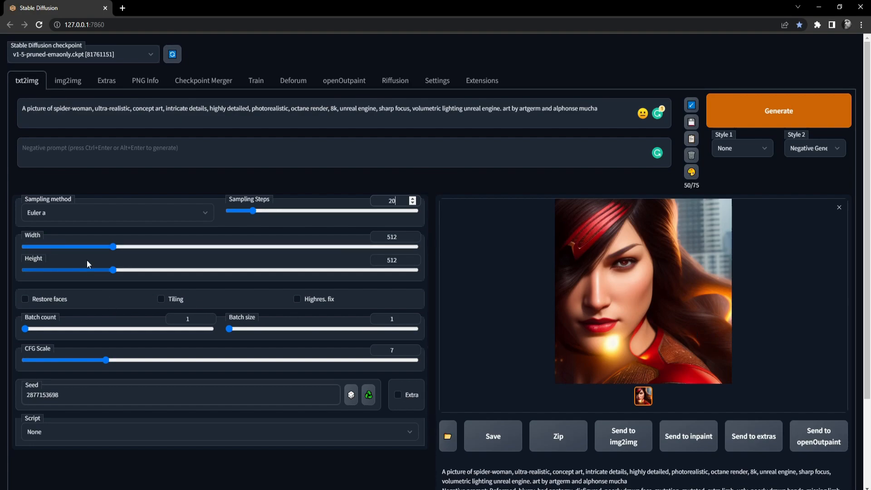
Step: Set both the image width and height to 1000
left_click_drag(113, 245, 130, 272)
left_click_drag(131, 247, 209, 247)
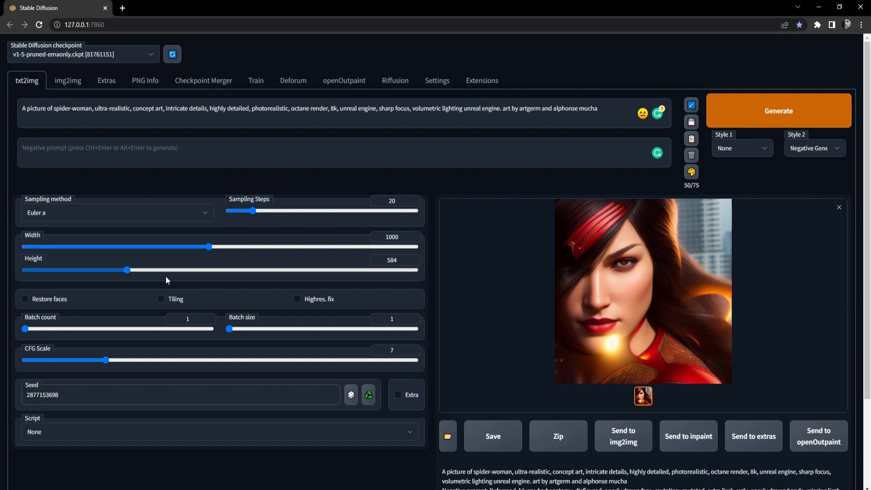
left_click_drag(127, 271, 209, 270)
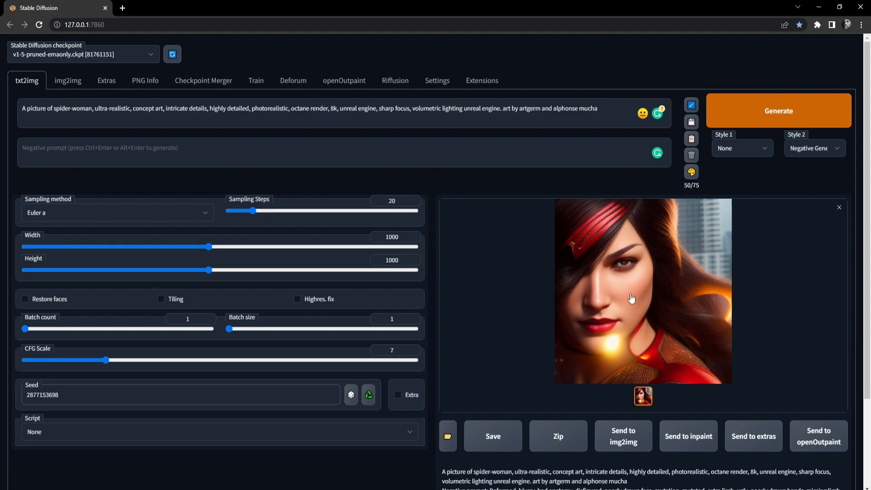
Step: Try to generate the 1000 by 1000 image and check the output in the command window
left_click(782, 112)
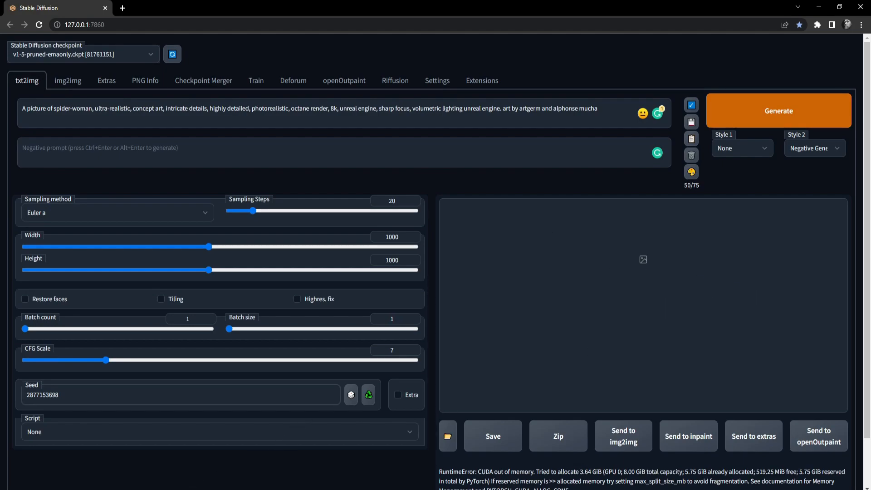
left_click(166, 488)
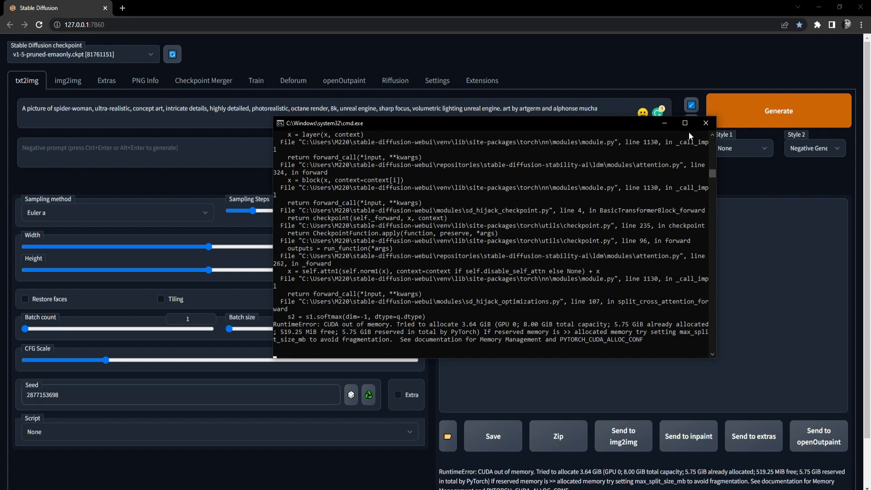
left_click(665, 123)
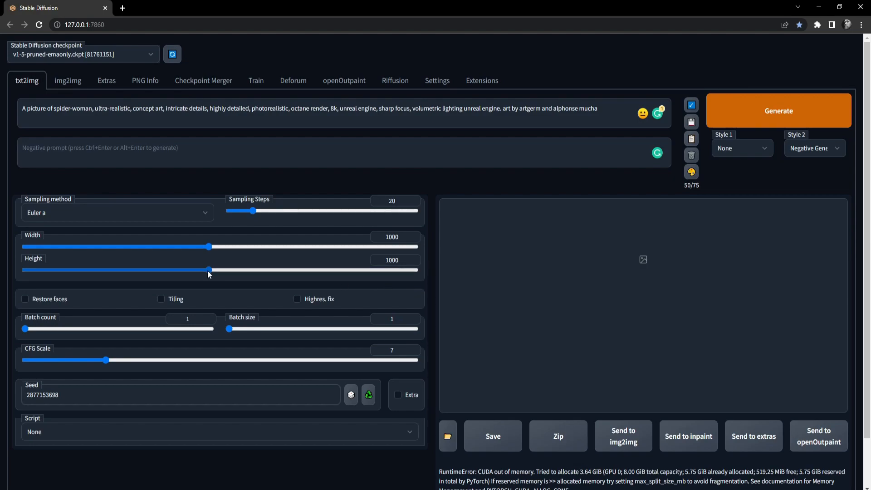
Step: Reduce the image height to 600, generate the image and open the result in the gallery
left_click_drag(209, 271, 133, 270)
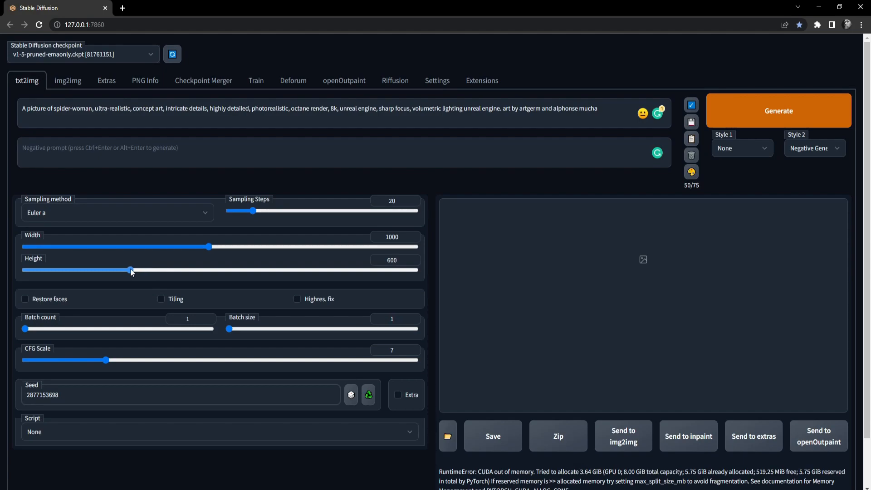
left_click(772, 114)
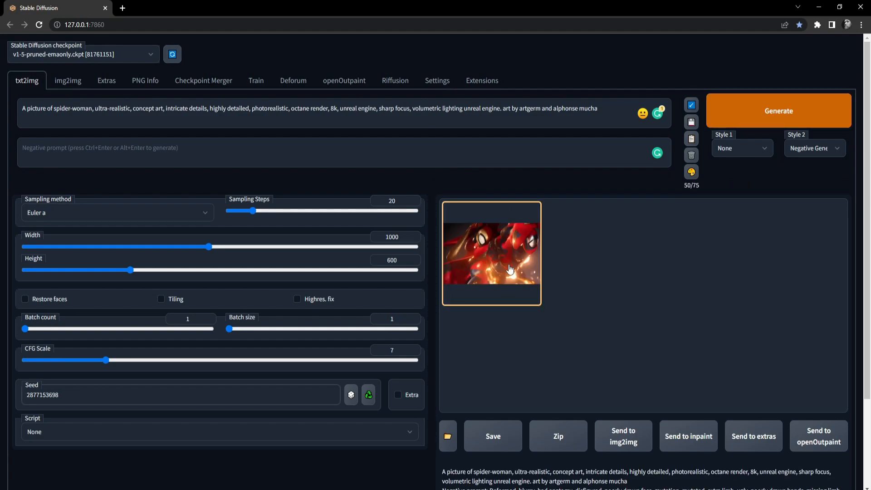
left_click(510, 270)
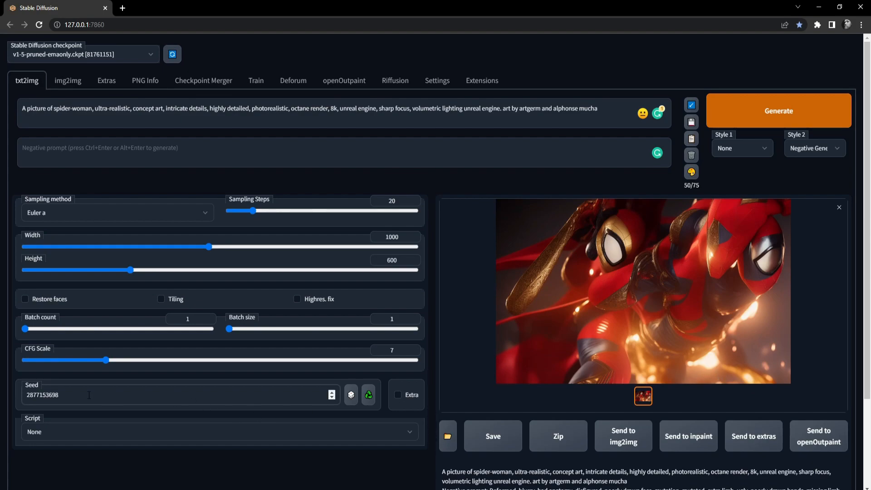
Step: Reset the seed to -1 so that it is random
left_click_drag(77, 398, 26, 396)
left_click_drag(59, 394, 1, 392)
type("-1")
Step: Change "spider-woman" in the prompt to "spider-man" and generate the image
left_click_drag(92, 108, 71, 108)
type("man")
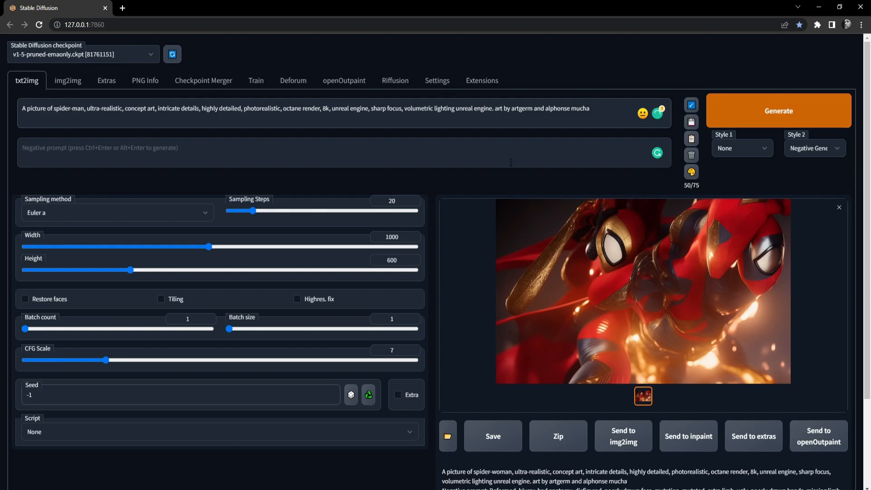
left_click(771, 117)
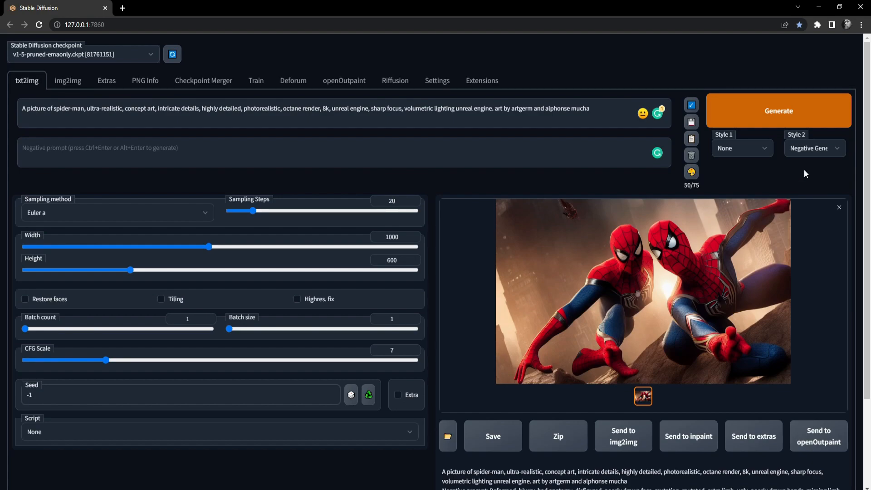
Step: Look through the Style 2 options and view the generated spider-man image enlarged
left_click(821, 150)
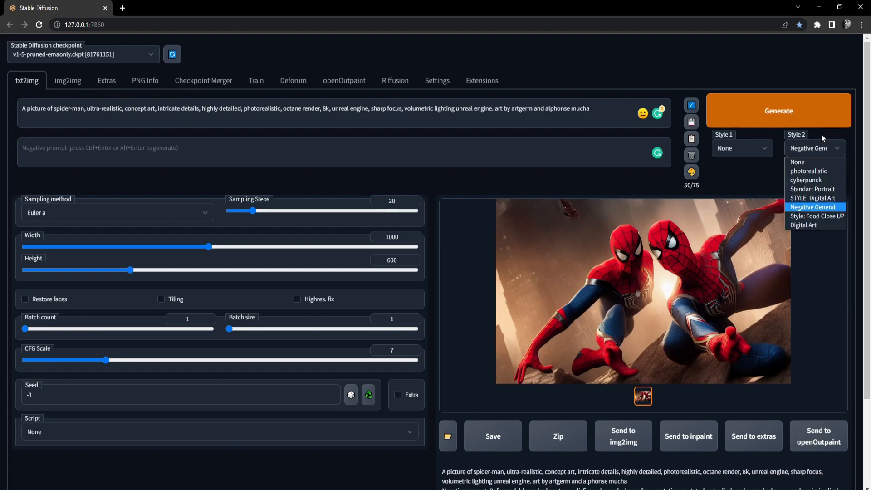
left_click(822, 140)
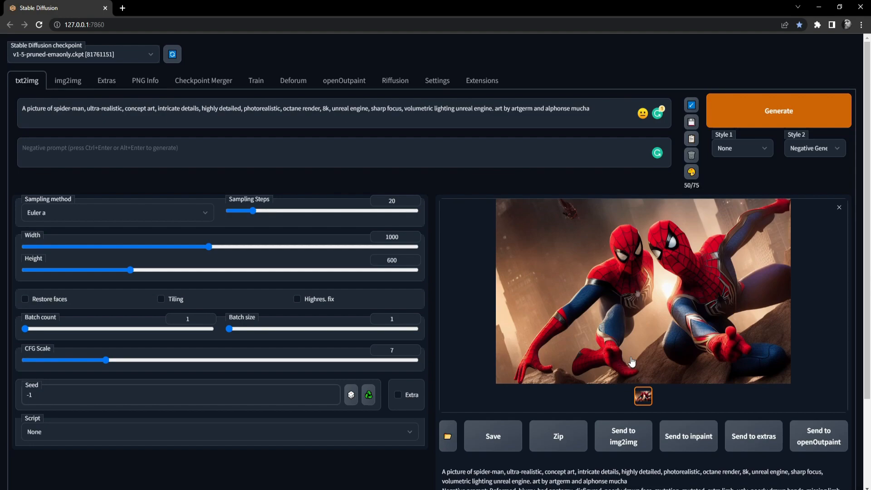
left_click(610, 292)
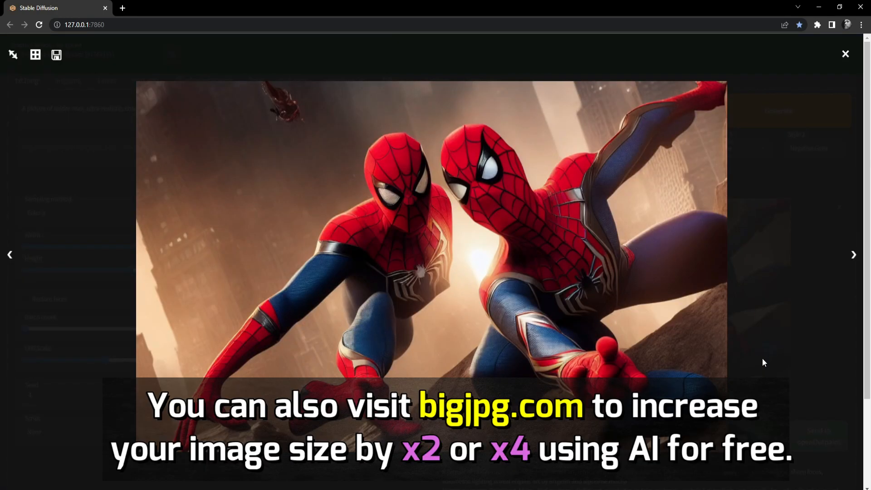
left_click(846, 54)
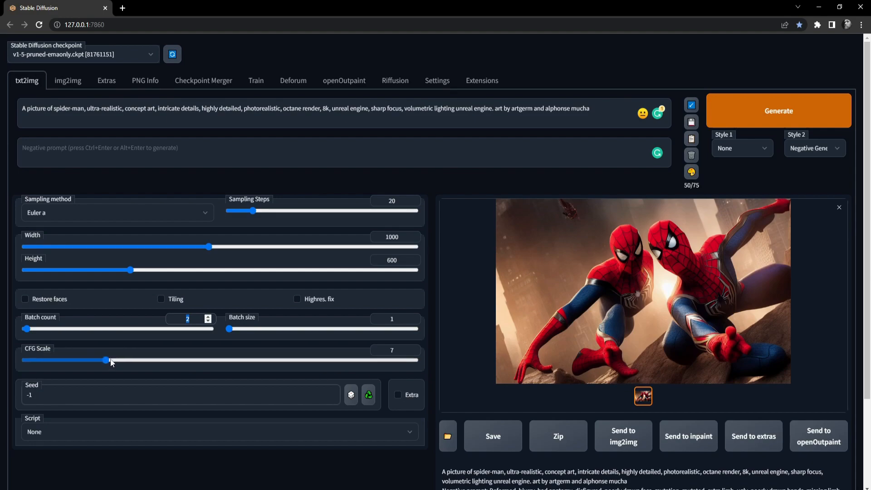
Step: Lower the CFG scale to 2 and highlight the whole prompt text
left_click(71, 360)
left_click_drag(70, 361, 41, 361)
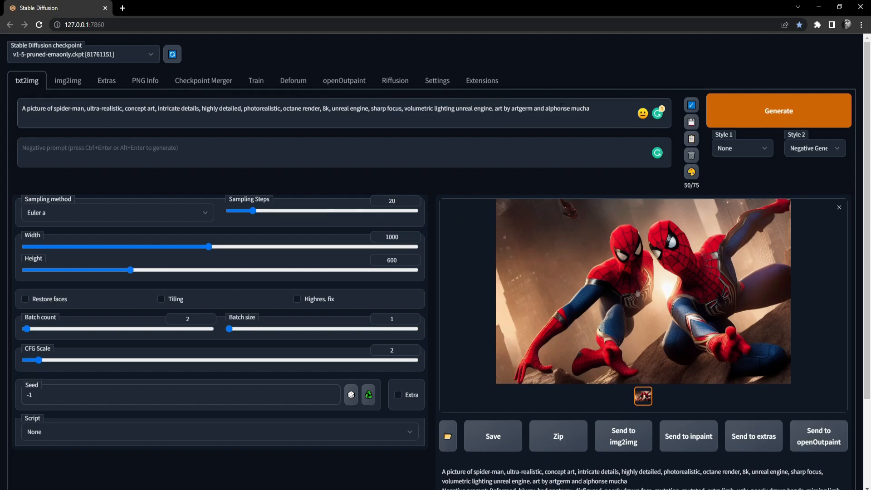
left_click_drag(604, 108, 3, 113)
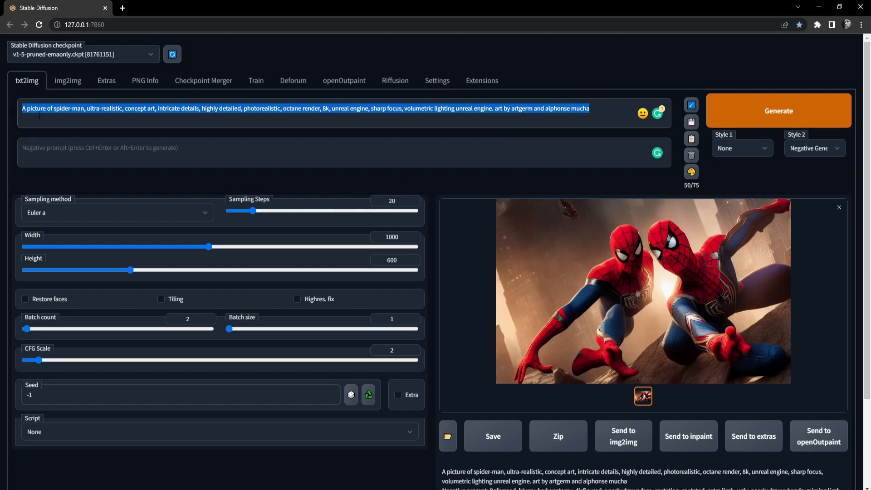
left_click(263, 115)
left_click_drag(589, 108, 20, 103)
left_click(58, 116)
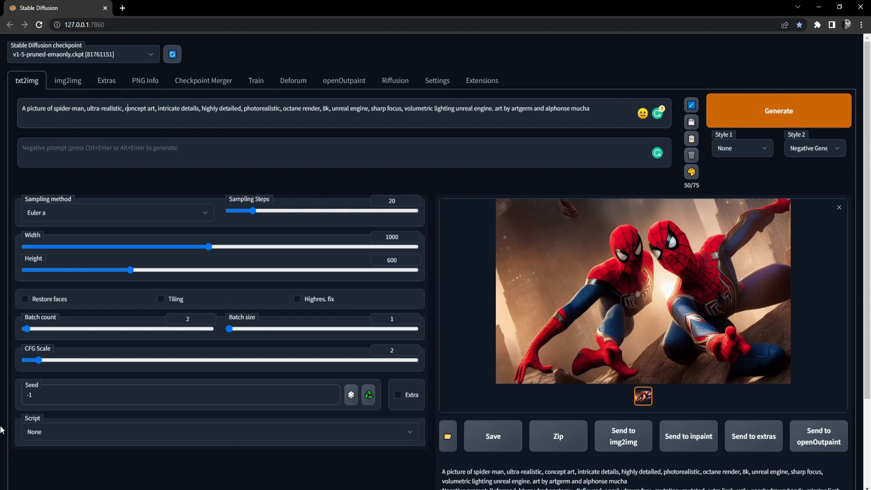
Step: Try a CFG scale of 20, highlight the start of the prompt, and settle on a CFG scale of 7.5
left_click_drag(39, 360, 281, 361)
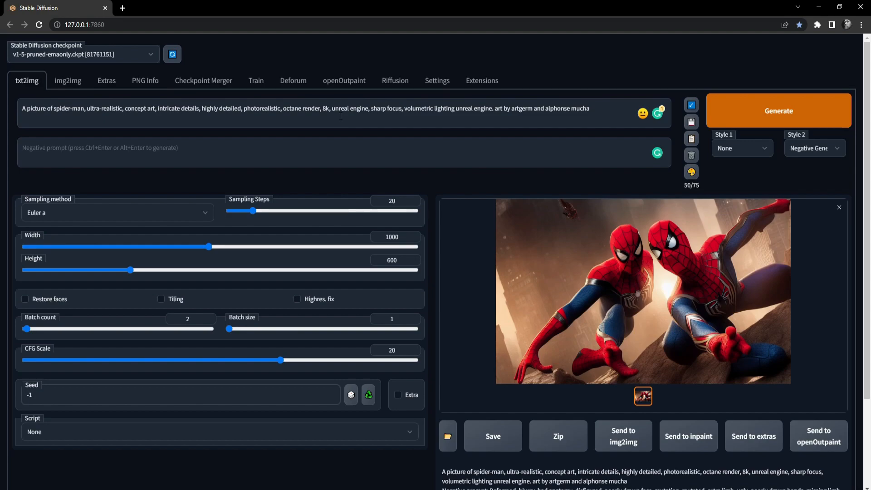
left_click_drag(23, 108, 279, 107)
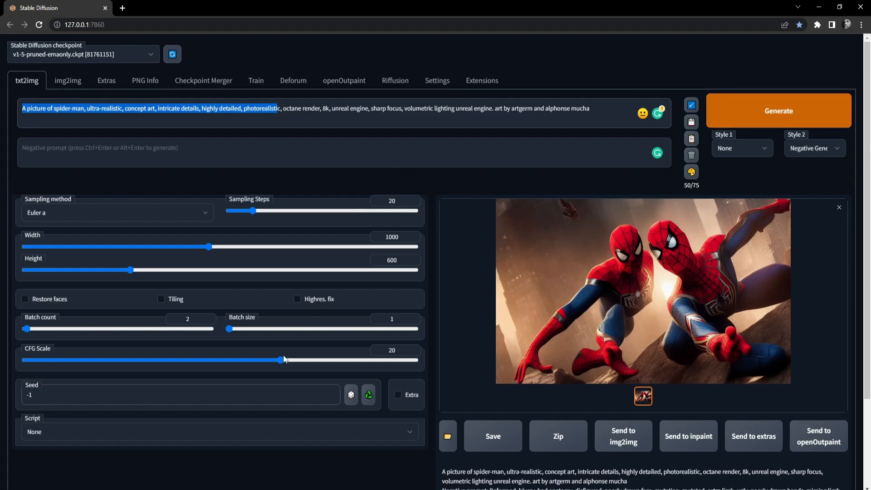
left_click_drag(284, 359, 112, 360)
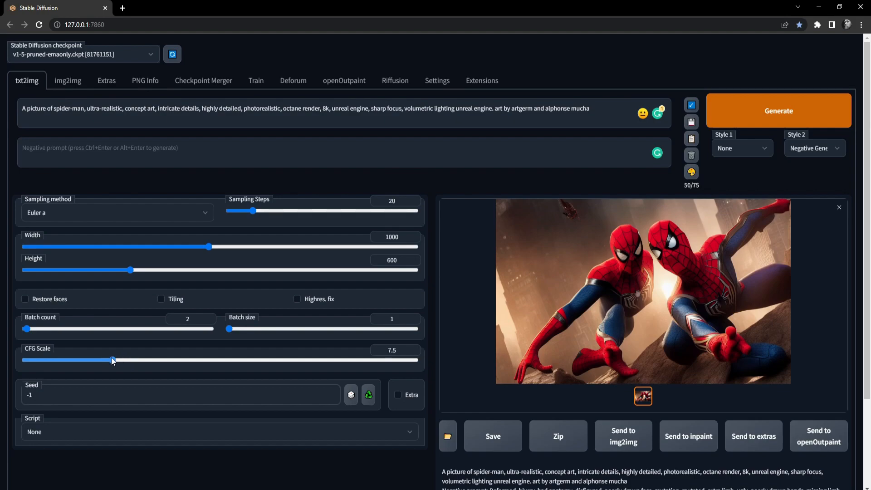
Step: Try CFG scale values of 14 and 1.5, and settle on a CFG scale of 7
left_click_drag(102, 359, 105, 358)
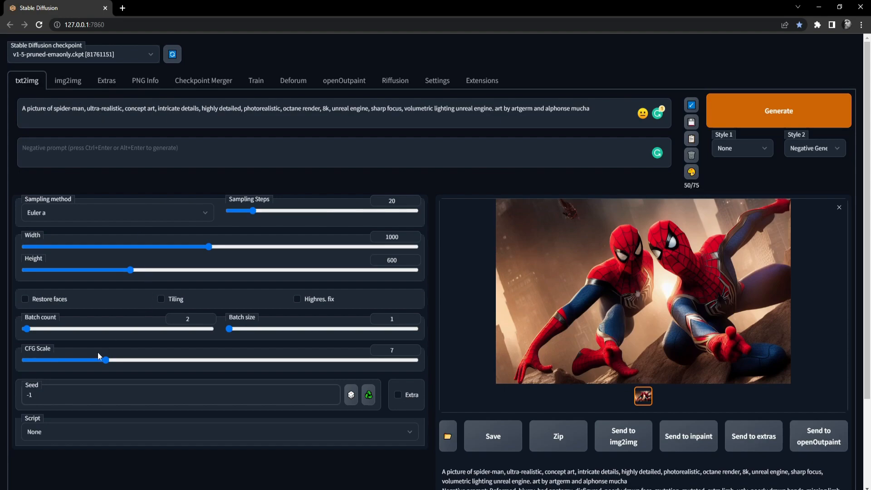
left_click_drag(107, 360, 201, 358)
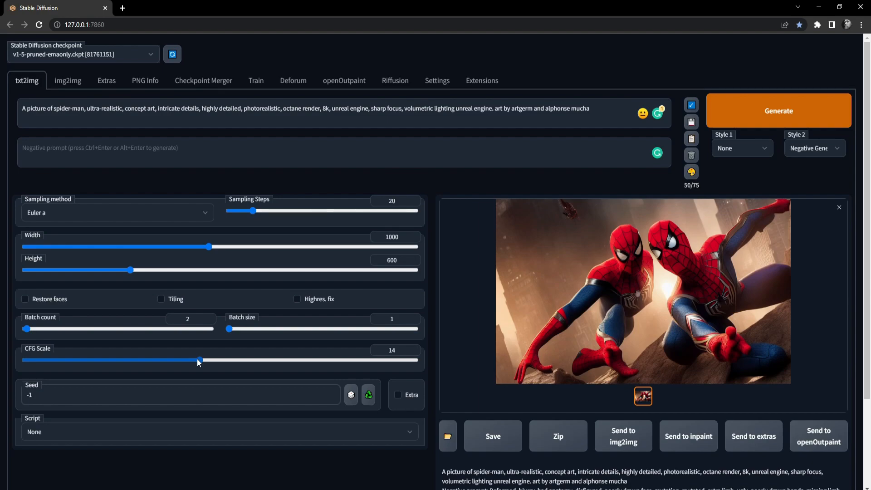
left_click_drag(201, 360, 43, 364)
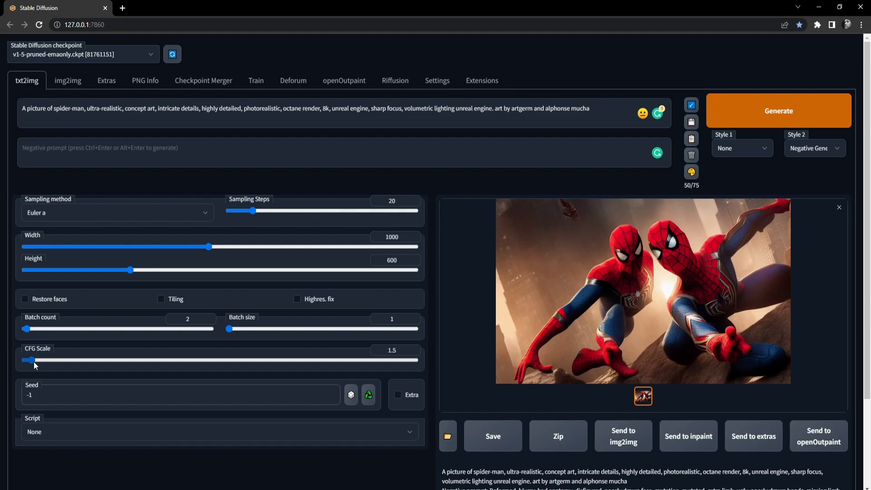
left_click_drag(34, 361, 106, 361)
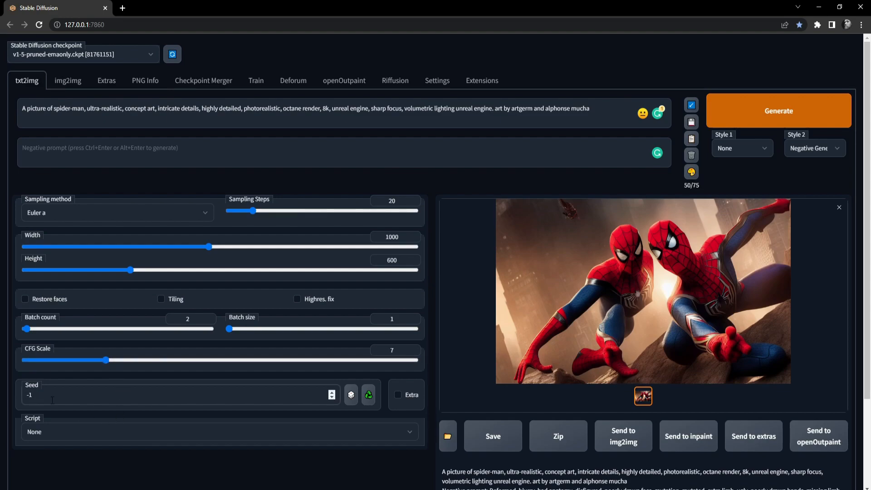
Step: Reuse the seed of the last generated image and select the X/Y plot script
left_click(368, 395)
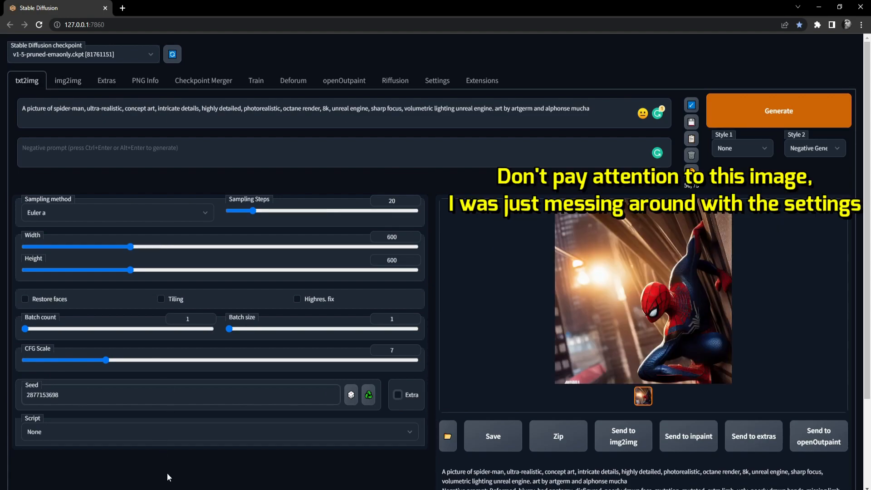
scroll(159, 449, "down", 3)
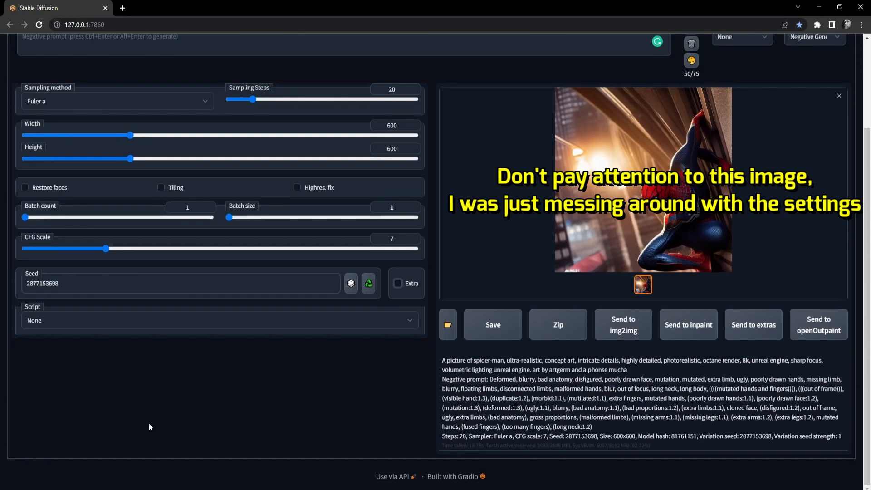
left_click(51, 321)
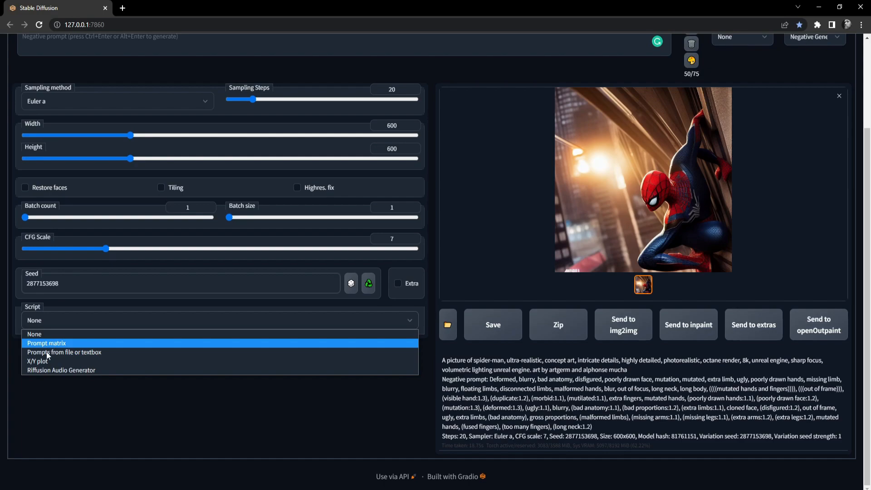
left_click(36, 361)
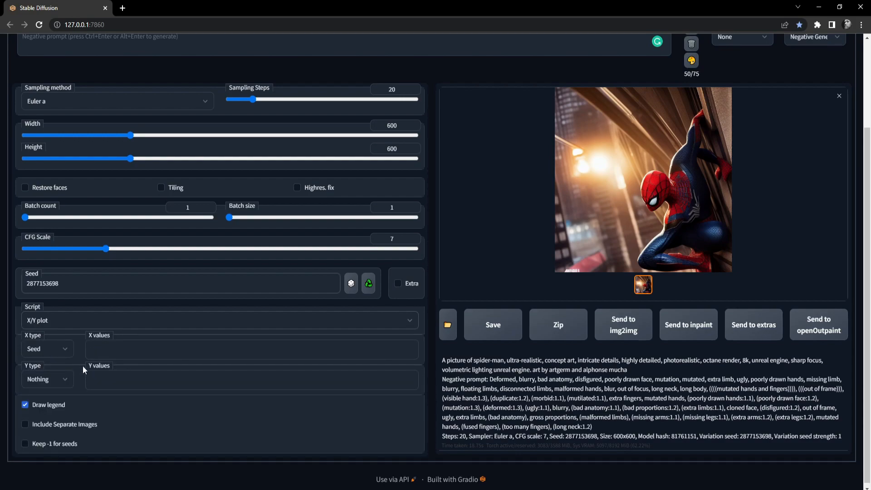
Step: Examine the X type and Y type options of the X/Y plot script alongside the main generation settings
scroll(83, 366, "up", 2)
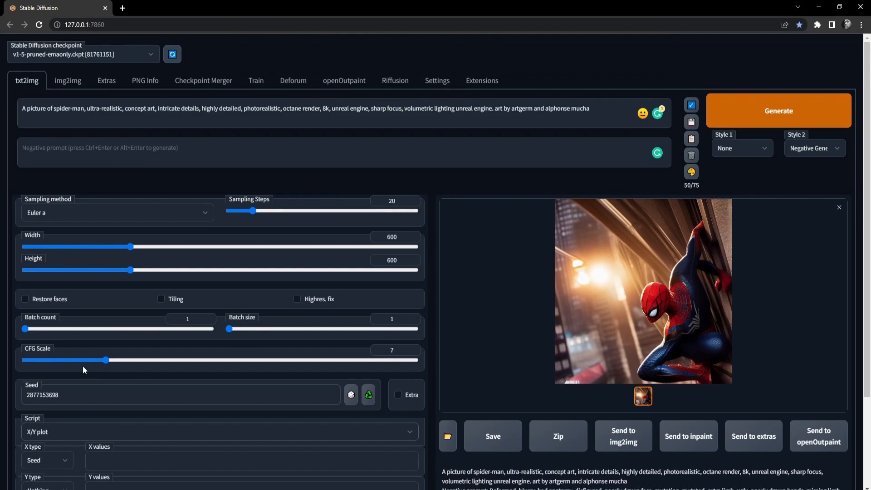
scroll(83, 366, "down", 2)
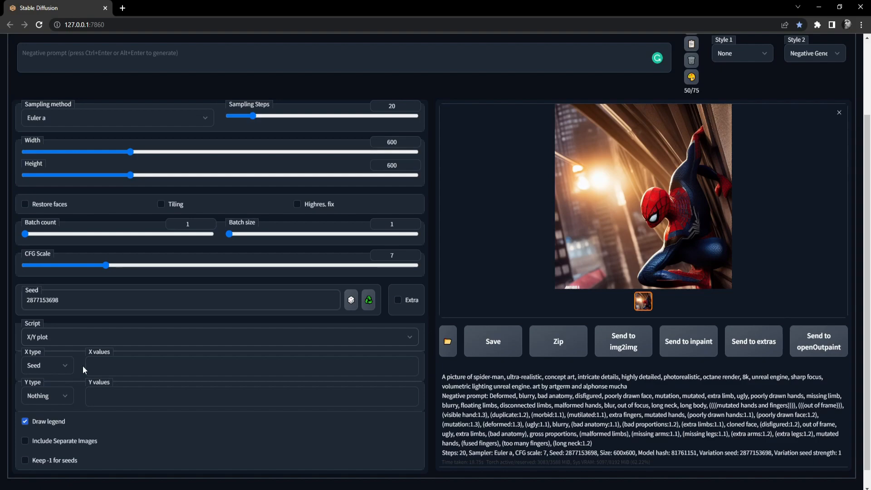
scroll(230, 326, "up", 1)
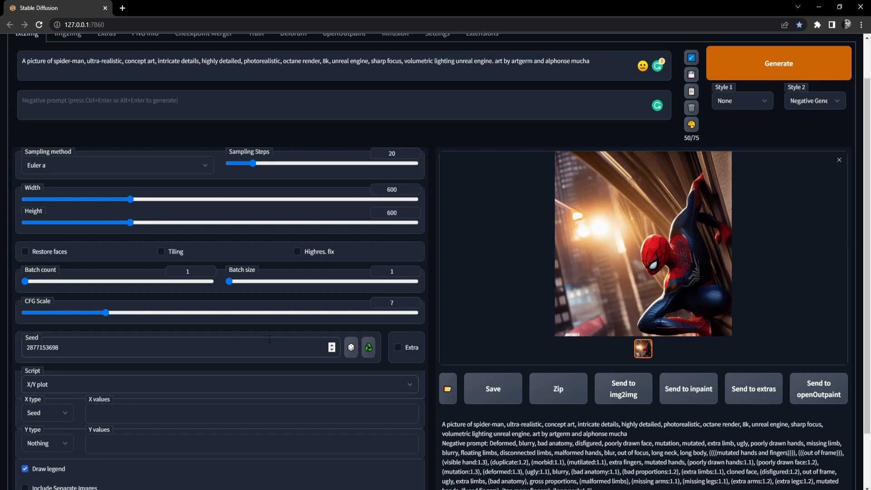
scroll(46, 397, "down", 1)
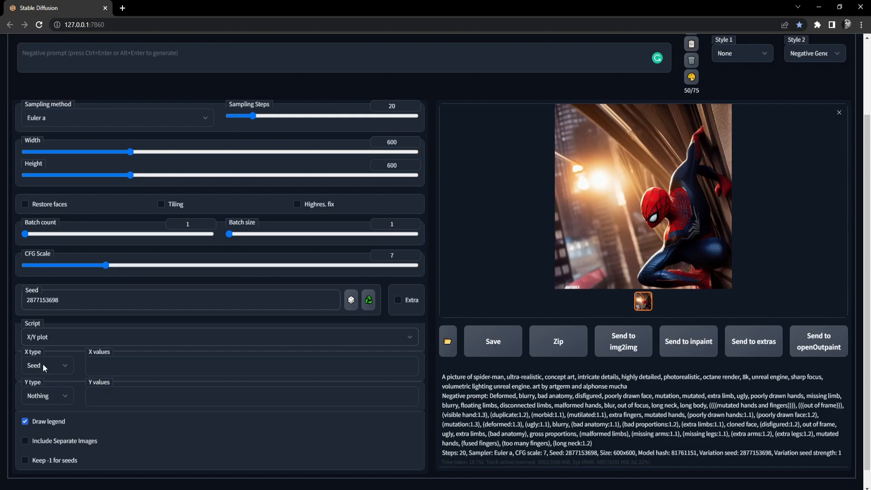
left_click(44, 393)
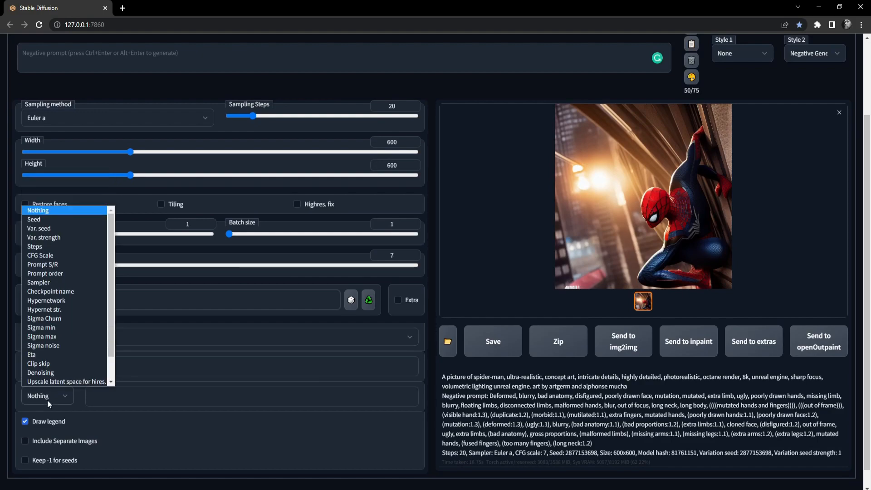
left_click(47, 398)
left_click(47, 363)
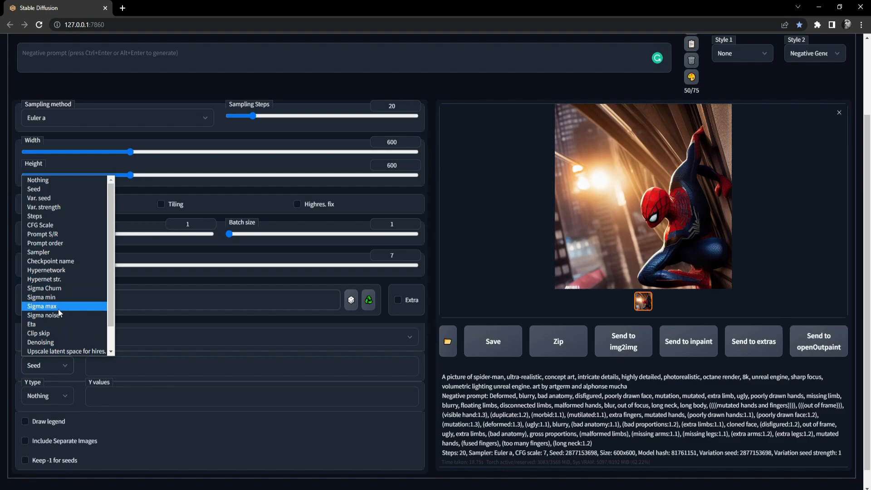
scroll(82, 127, "up", 2)
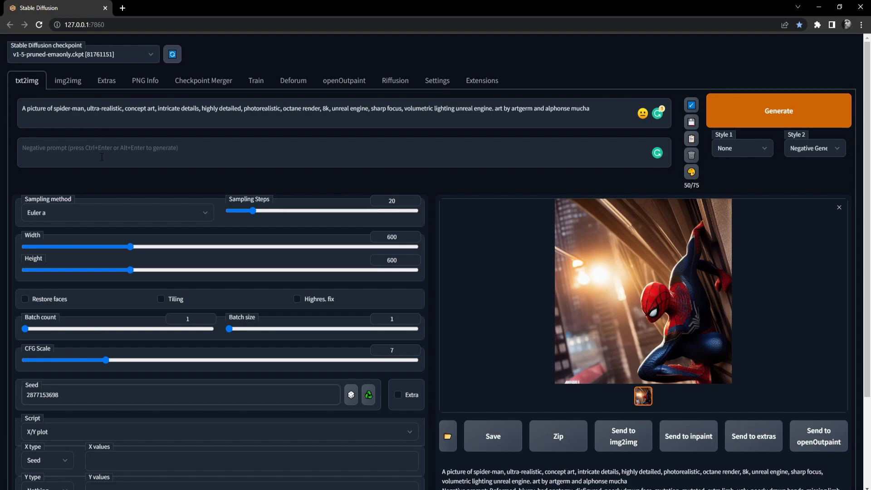
scroll(259, 136, "down", 2)
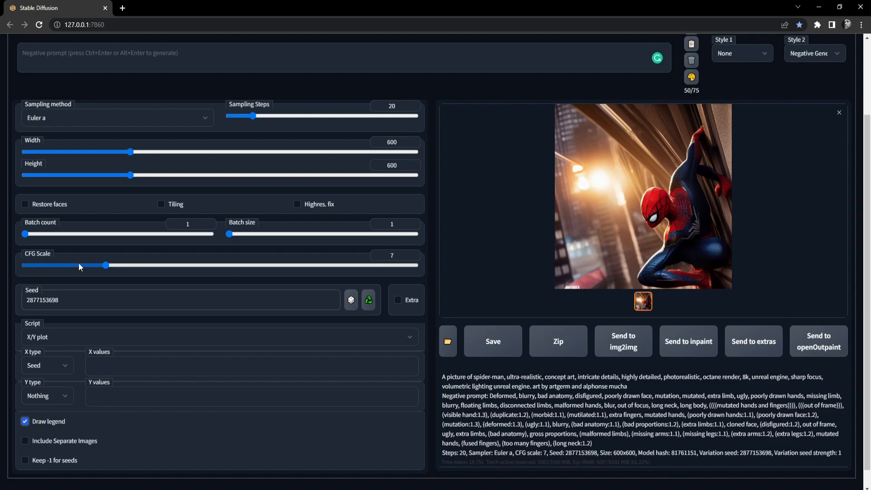
scroll(138, 266, "up", 3)
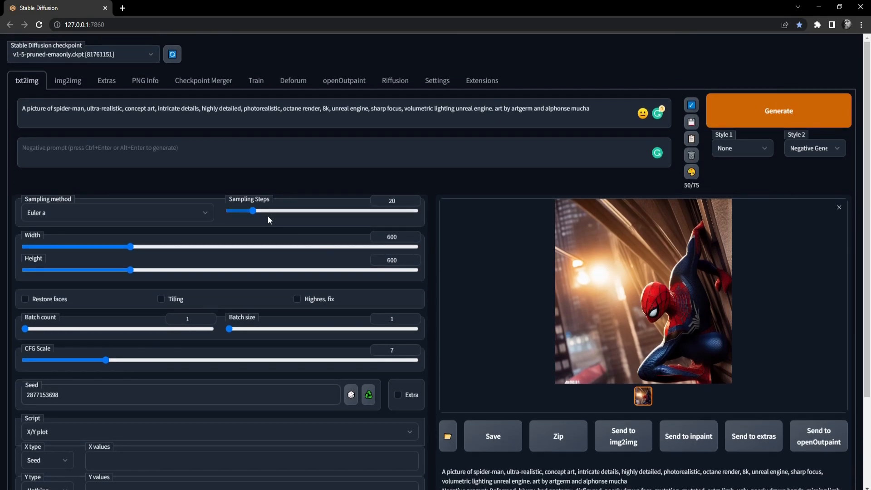
scroll(97, 407, "down", 2)
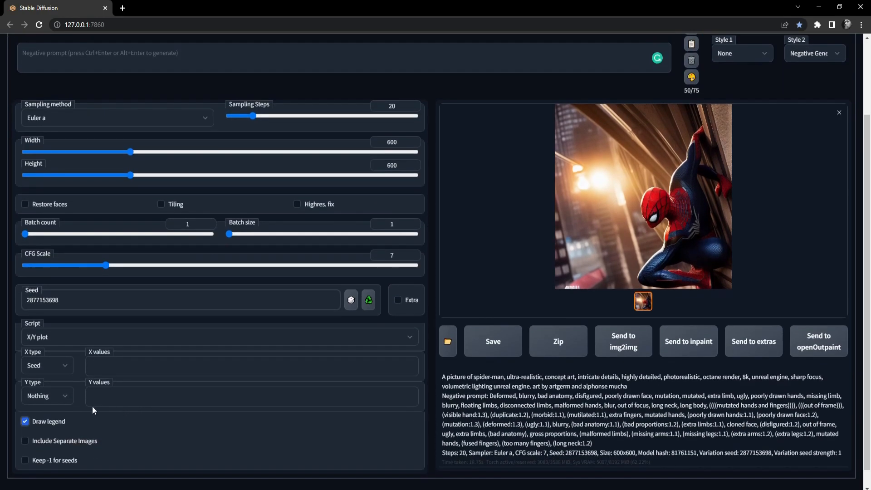
Step: Set the plot's X type to Steps and its Y type to CFG Scale
left_click(37, 366)
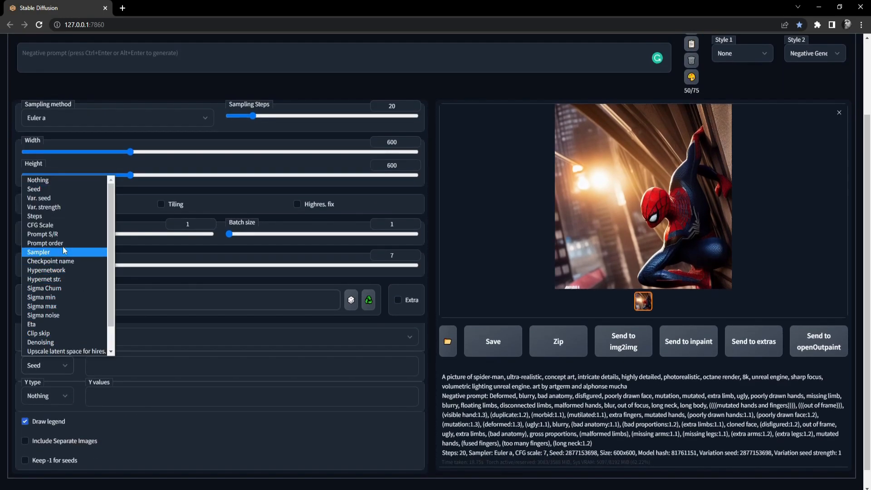
left_click(54, 218)
scroll(151, 435, "up", 2)
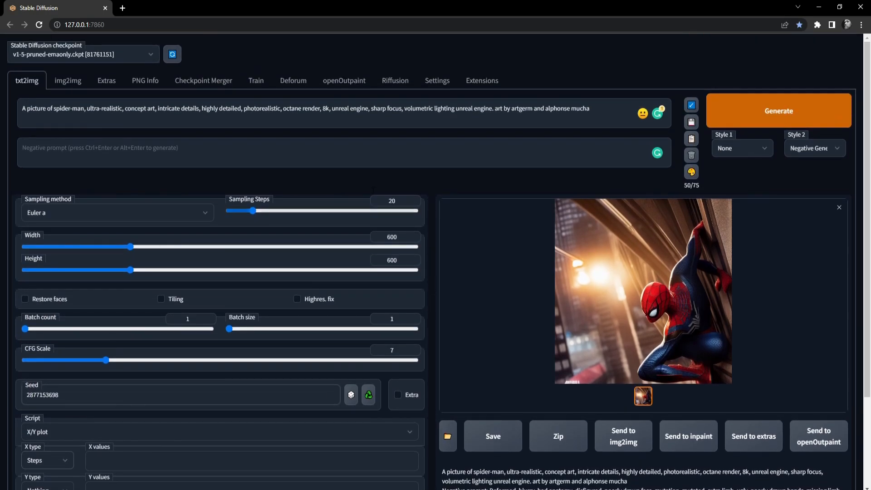
scroll(153, 392, "down", 3)
left_click(42, 375)
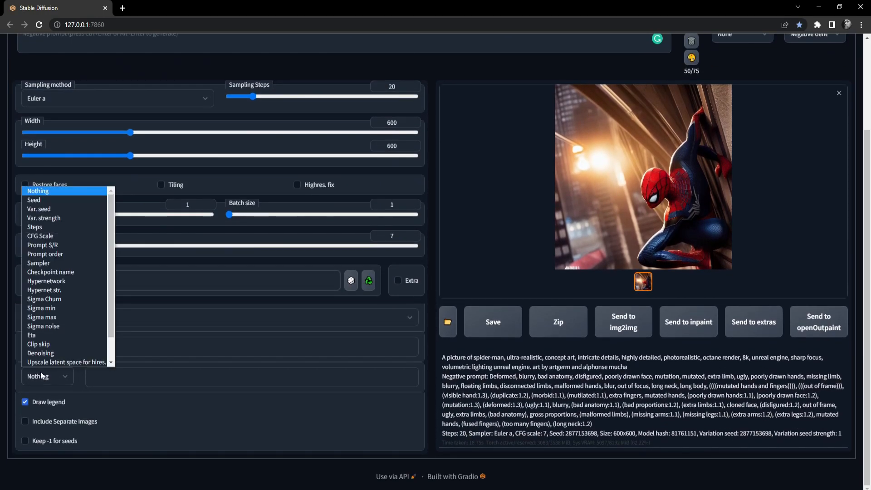
left_click(48, 237)
Step: Enter the range 20-30(+2) as the X values and 7-17(+2) as the Y values
scroll(171, 429, "up", 1)
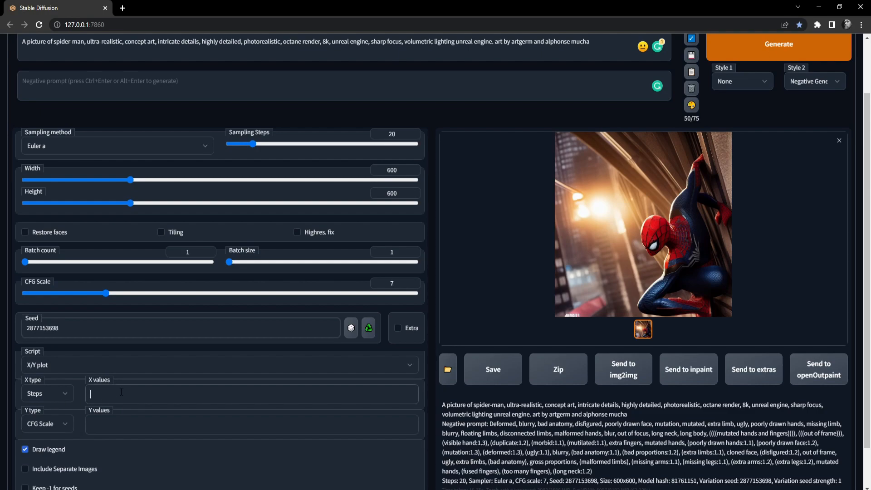
type("20")
type("-30")
type("()")
type("+2")
left_click(128, 427)
type("7-17(+2)")
double_click(108, 424)
type("20 22 24 26 28 30")
left_click(177, 426)
type("7")
double_click(108, 425)
type("2")
key("Right")
key("Right")
key("shift+End")
type("7 9 11 13 15 17")
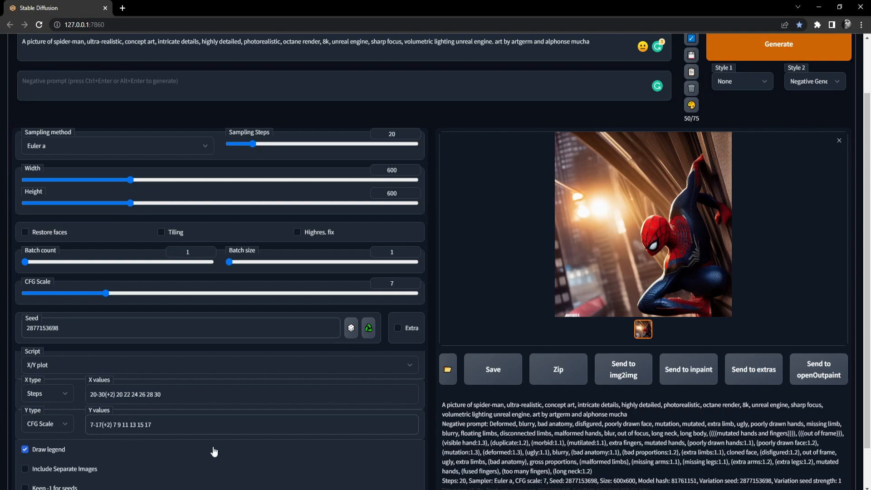
Step: Review the Y values and look through the Y type options, keeping CFG Scale
scroll(214, 451, "up", 2)
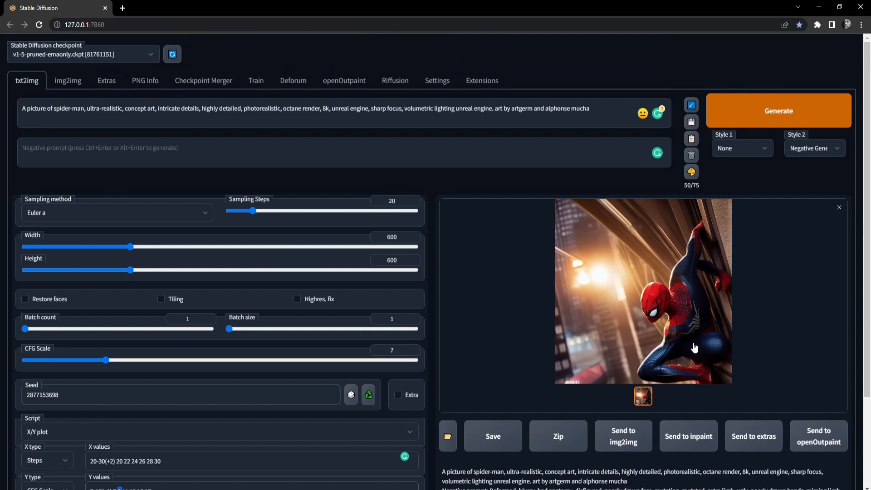
scroll(239, 447, "down", 3)
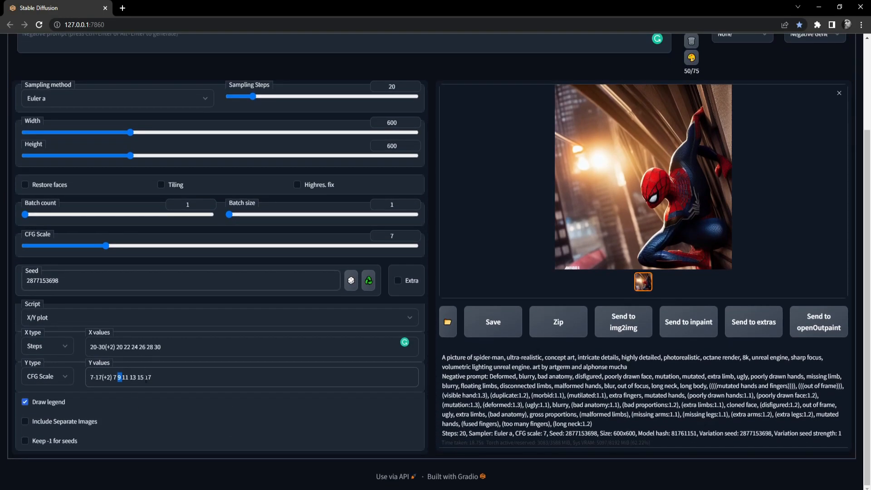
scroll(119, 456, "up", 2)
scroll(114, 449, "down", 2)
left_click(172, 384)
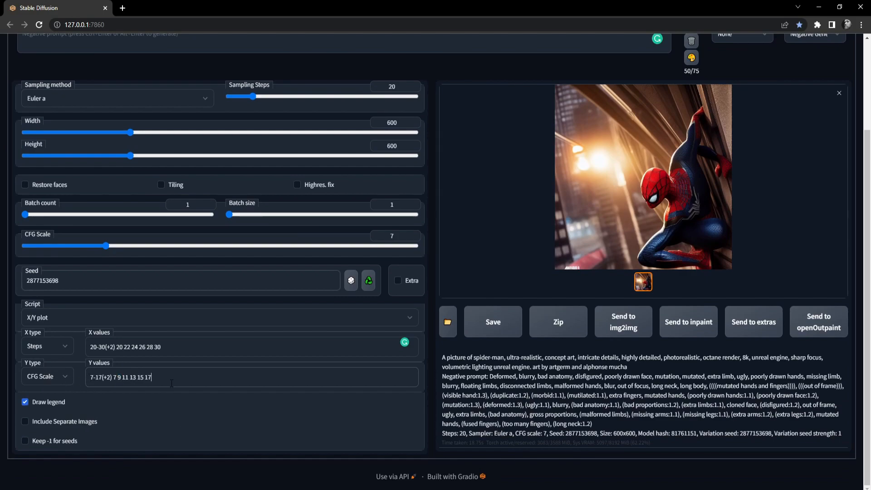
left_click(34, 384)
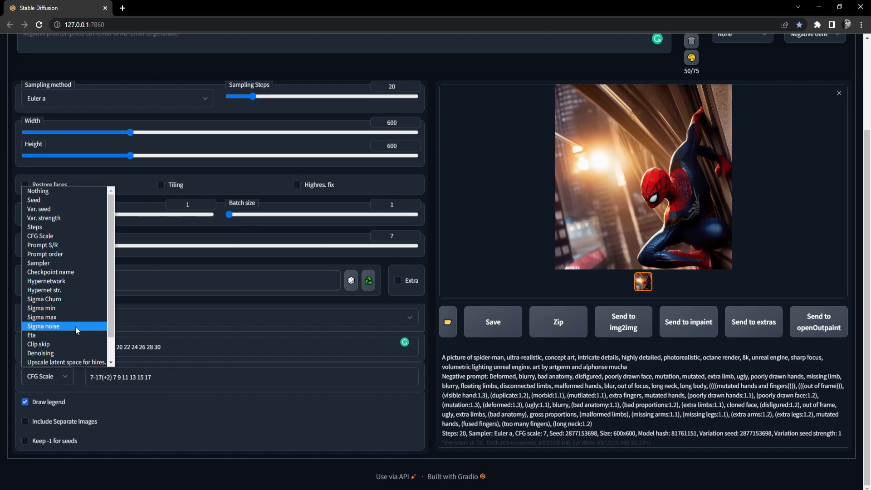
left_click(203, 427)
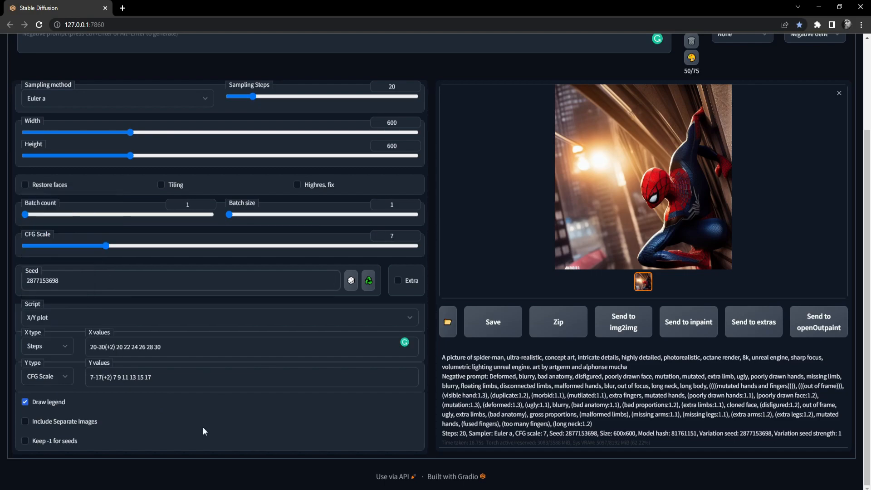
left_click(52, 382)
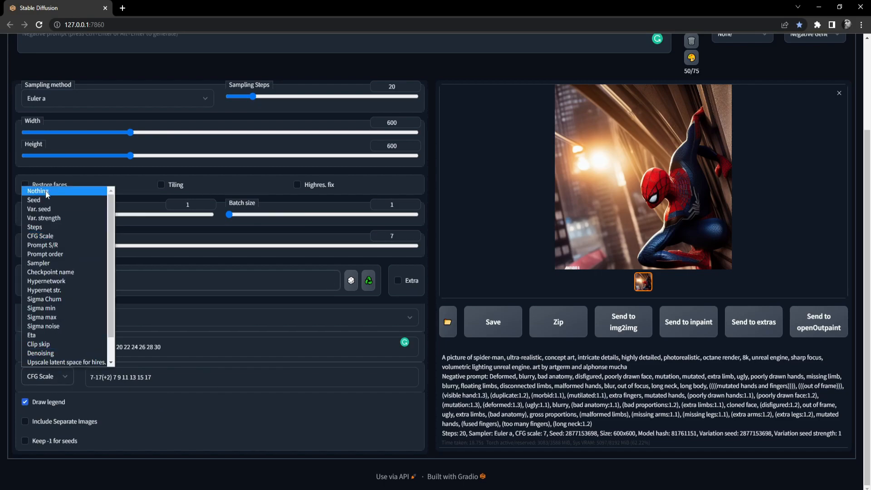
left_click(129, 431)
Step: Highlight the X values and check the step range against the sampling settings and prompt
left_click_drag(162, 347, 2, 349)
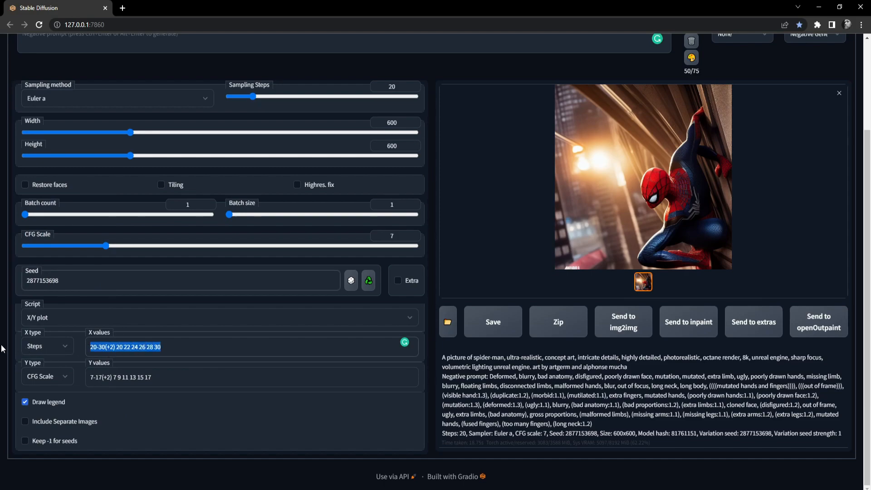
left_click(137, 354)
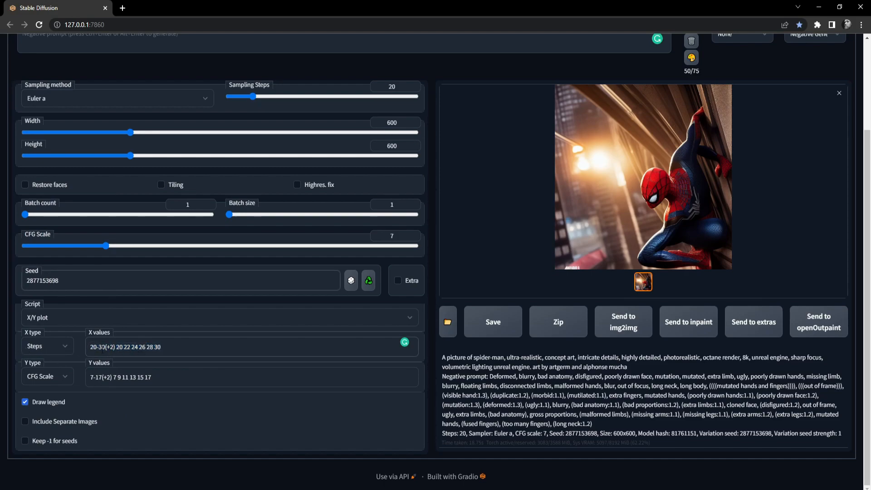
double_click(118, 347)
left_click(127, 347)
scroll(173, 451, "up", 4)
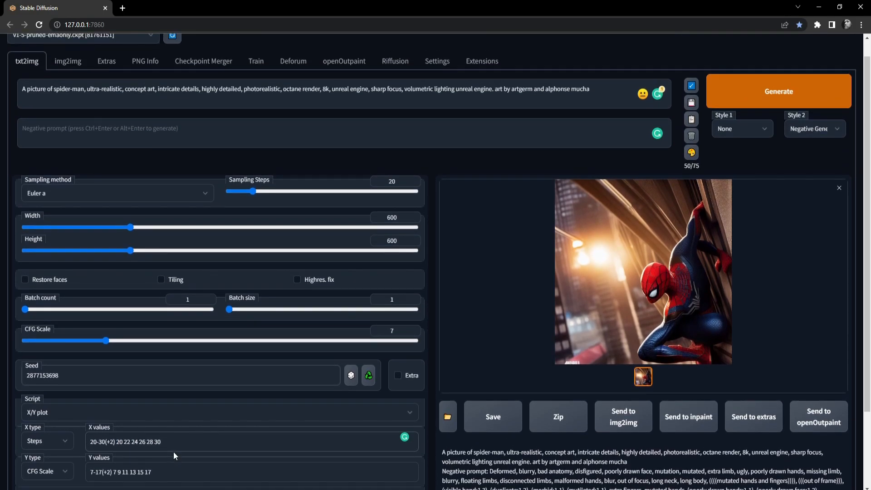
scroll(124, 371, "down", 2)
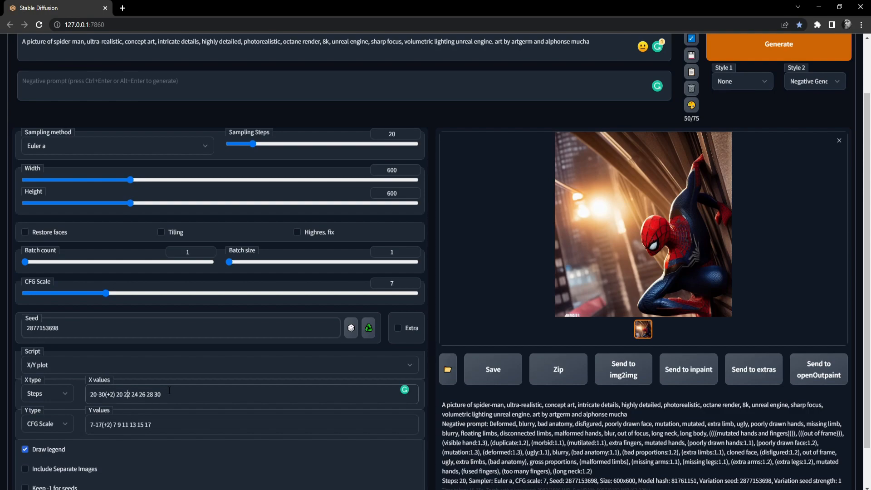
scroll(226, 419, "up", 4)
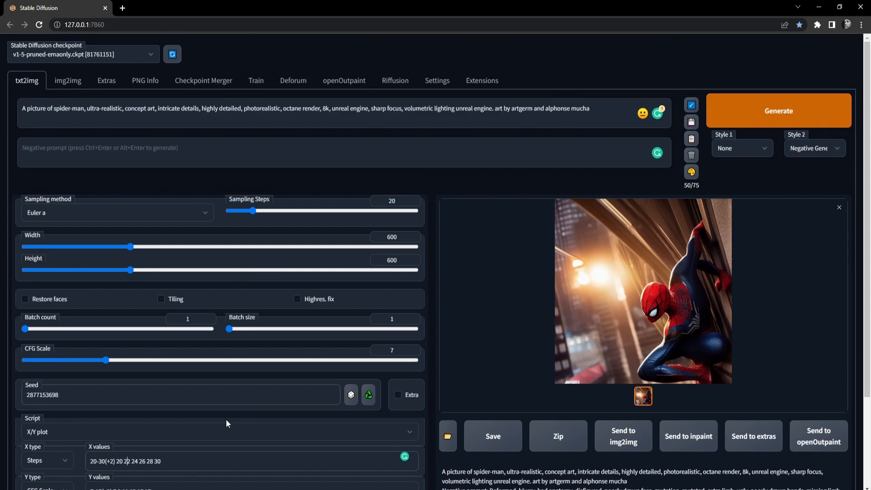
scroll(226, 419, "down", 3)
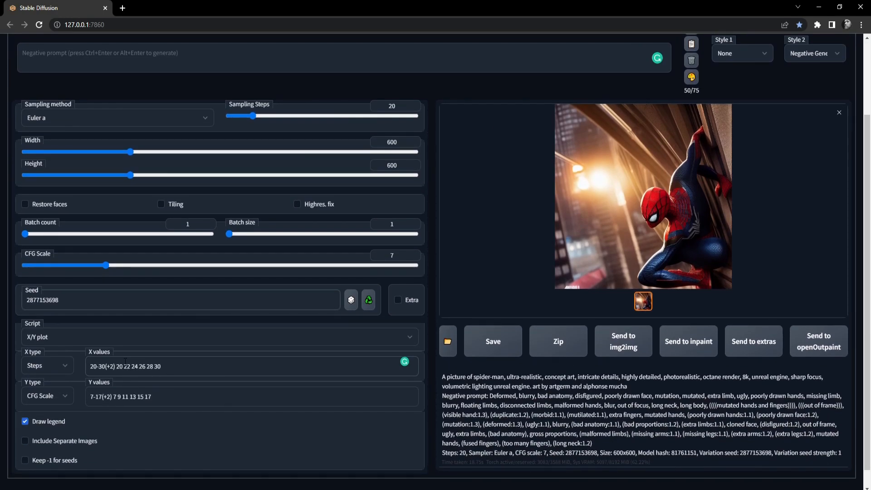
Step: Review the Spider-Man prompt and highlight the written-out step sequence in the X values and CFG sequence in the Y values
scroll(185, 449, "up", 2)
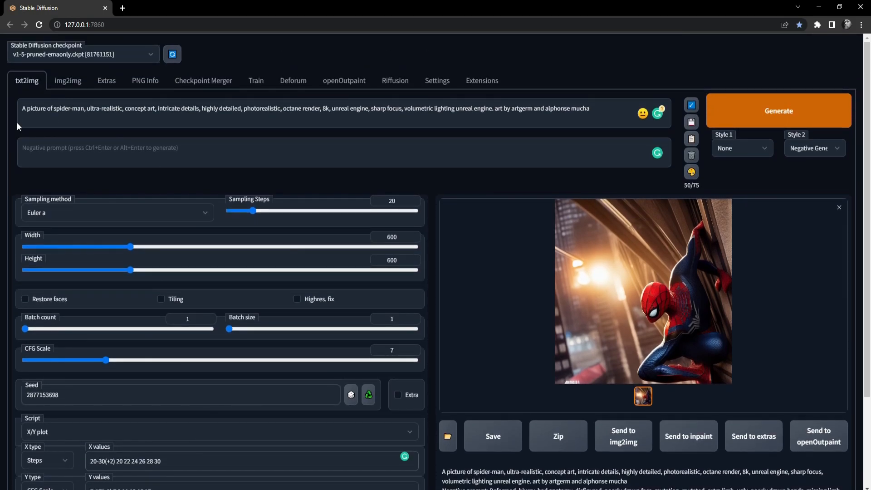
left_click_drag(22, 109, 608, 116)
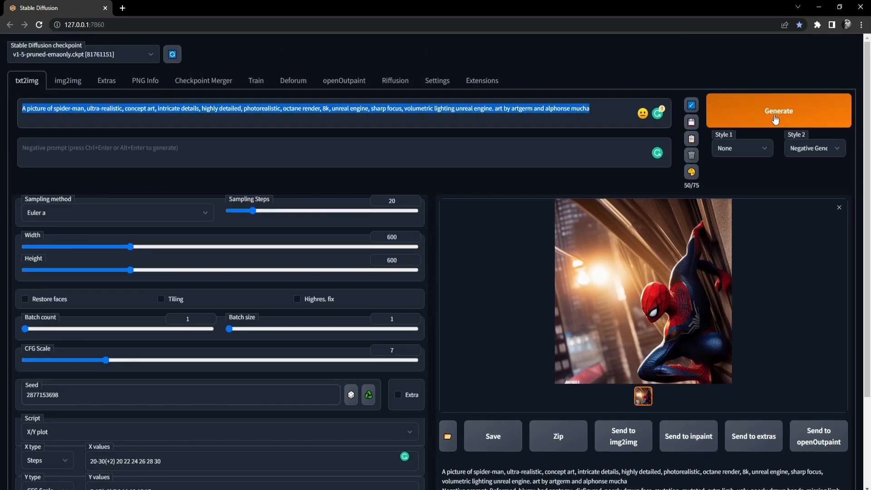
scroll(325, 426, "down", 3)
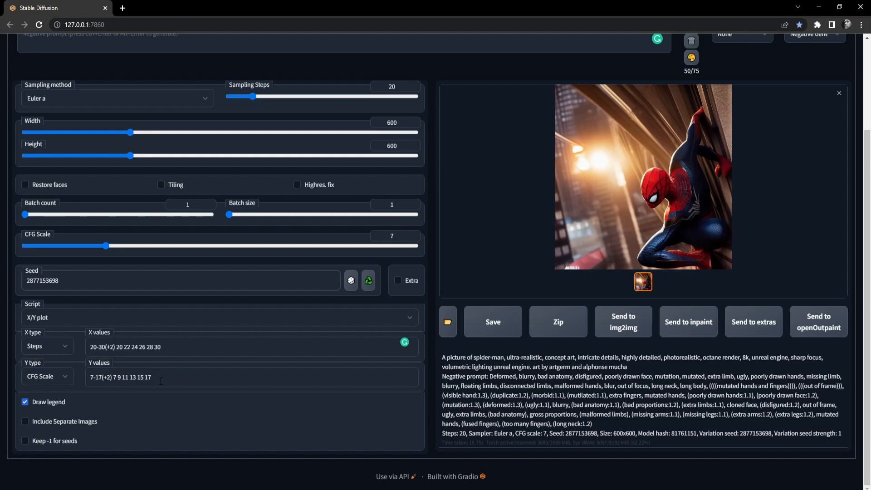
left_click_drag(116, 346, 161, 346)
left_click_drag(112, 377, 151, 377)
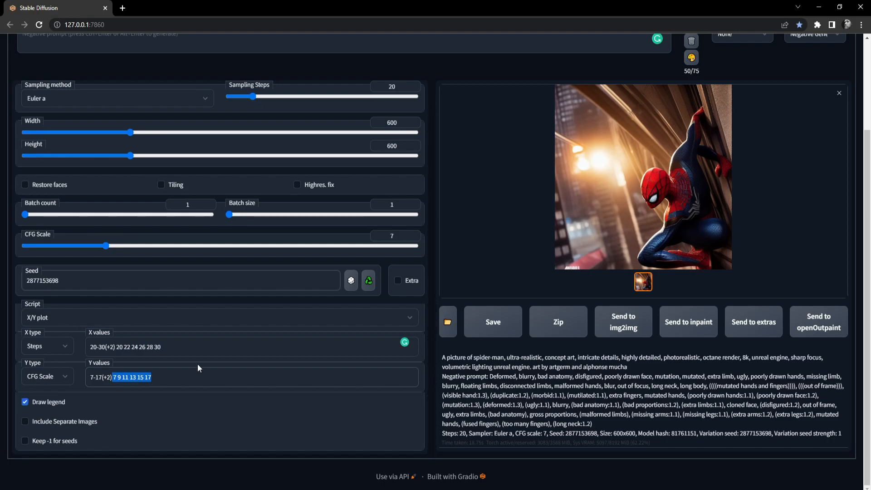
Step: Try to generate the X/Y plot with both the range formulas and the written-out sequences in the value fields
scroll(194, 360, "up", 3)
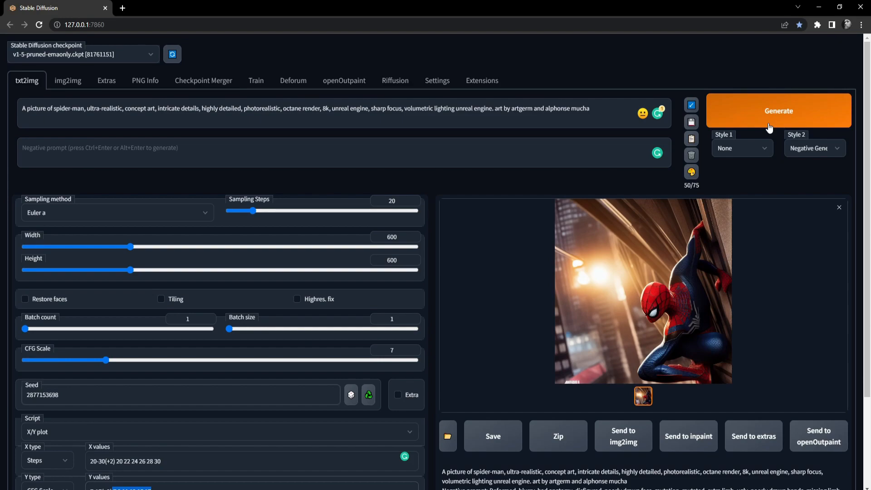
left_click(778, 119)
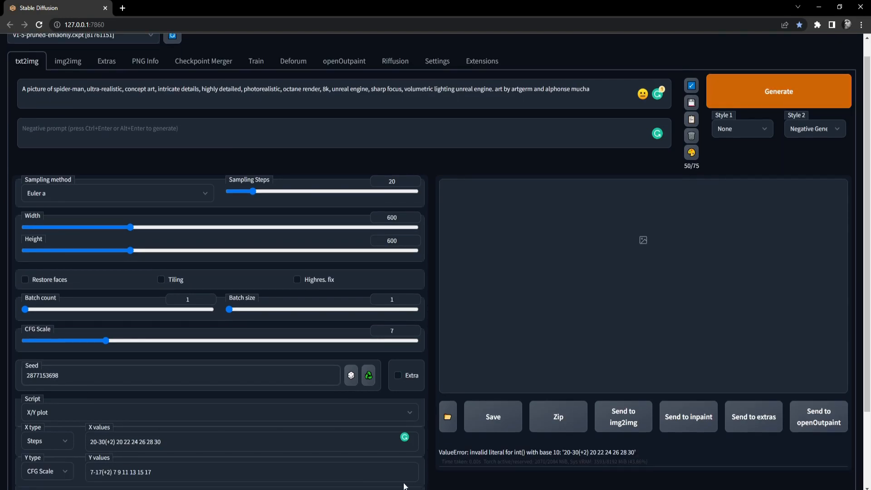
Step: Remove the written-out sequences, leaving only 20-30(+2) as the X values and 7-17(+2) as the Y values
scroll(195, 469, "down", 1)
left_click_drag(161, 394, 117, 396)
key("BackSpace")
key("BackSpace")
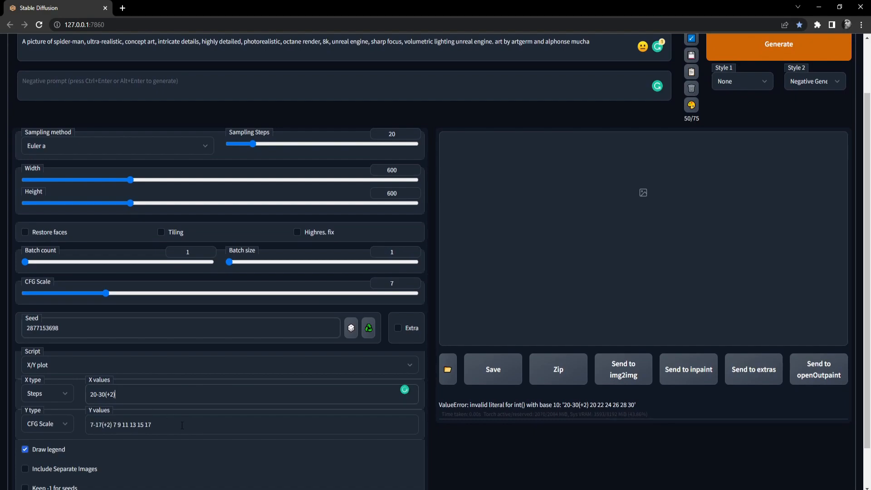
mouse_move(168, 427)
left_mouse_down()
mouse_move(114, 425)
mouse_move(89, 395)
left_mouse_up()
key("BackSpace")
key("BackSpace")
Step: Check the shortened X and Y range formulas and generate the steps versus CFG scale plot
left_click_drag(118, 425, 89, 426)
left_click(209, 454)
left_click_drag(88, 394, 107, 394)
left_click_drag(111, 425, 103, 425)
left_click(146, 457)
left_click(775, 53)
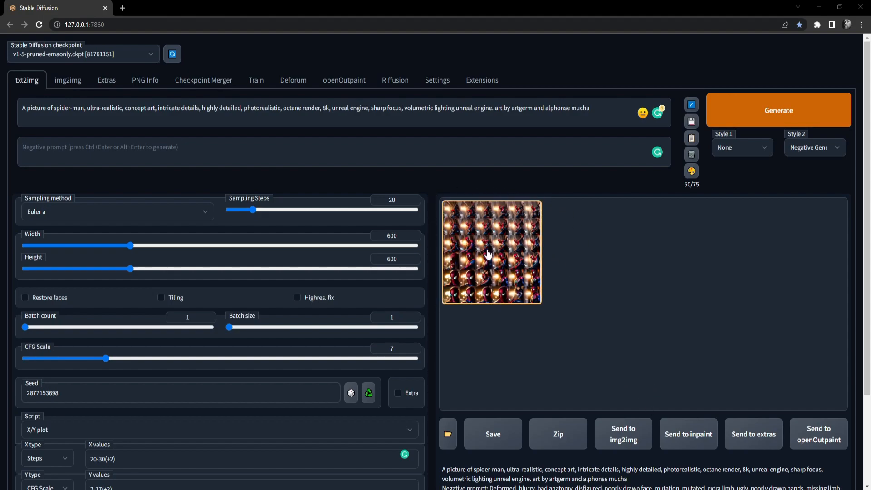
Step: Open the generated grid at full size in the image viewer and compare the sampling steps across the lower CFG scale rows
left_click(488, 253)
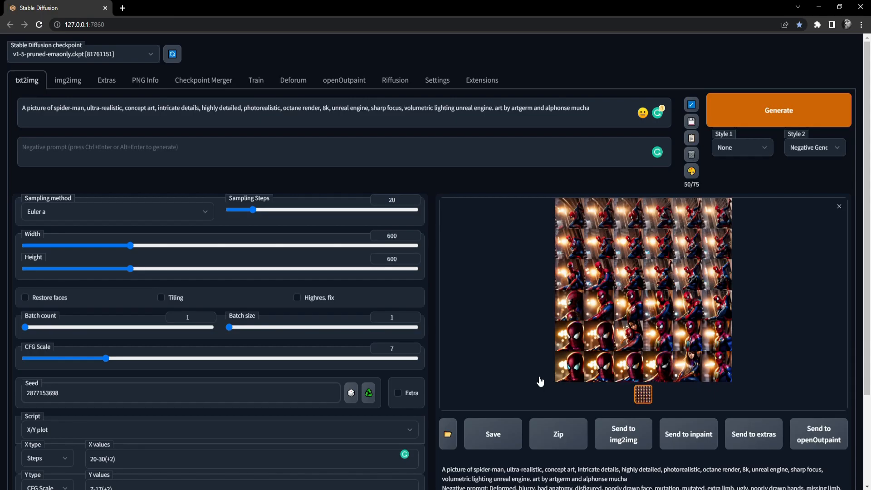
scroll(249, 407, "down", 2)
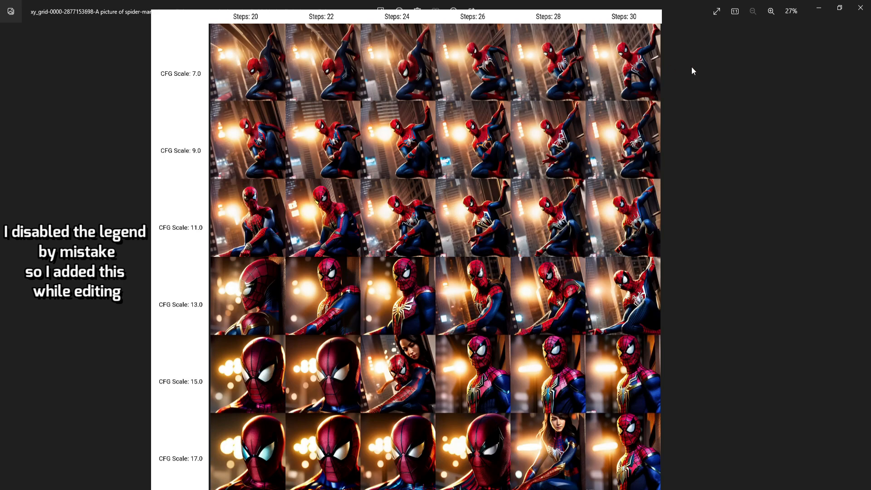
scroll(359, 53, "up", 3)
scroll(405, 257, "down", 2)
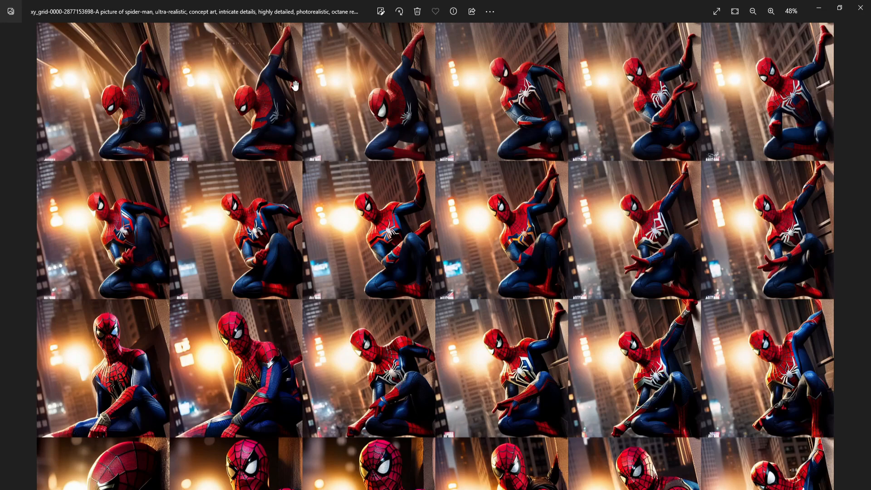
scroll(291, 395, "down", 2)
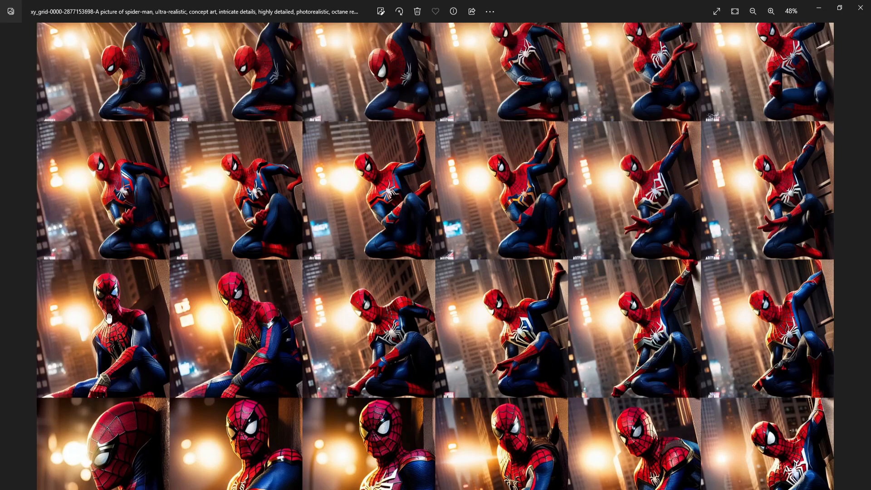
scroll(119, 323, "down", 2)
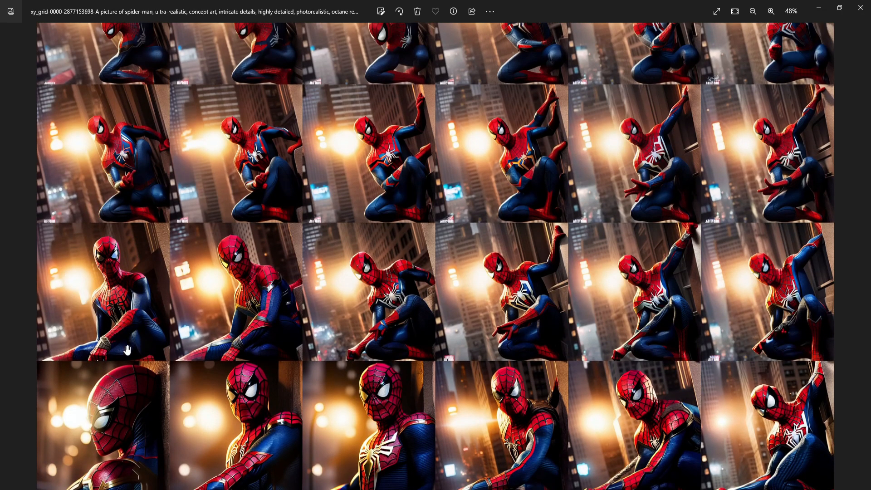
left_click_drag(121, 247, 131, 340)
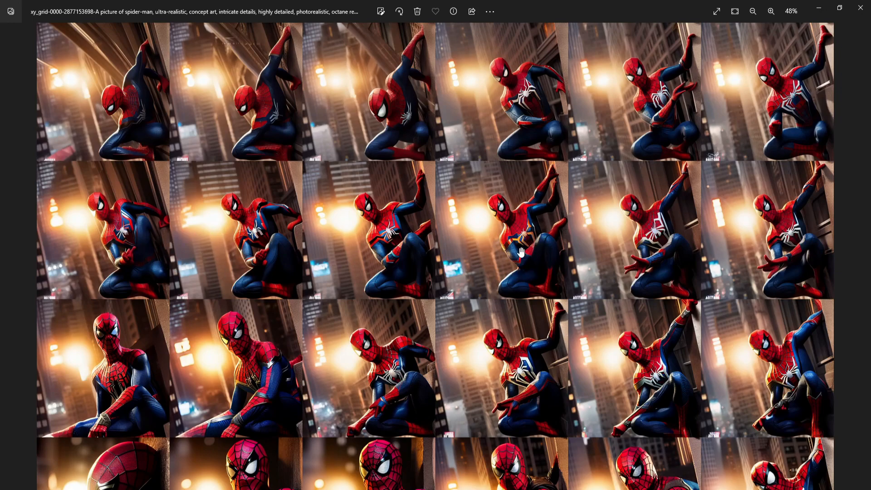
Step: Examine the rows for CFG scale 13 to 17 and compare them with the grid's lower CFG scale rows
scroll(506, 301, "down", 3)
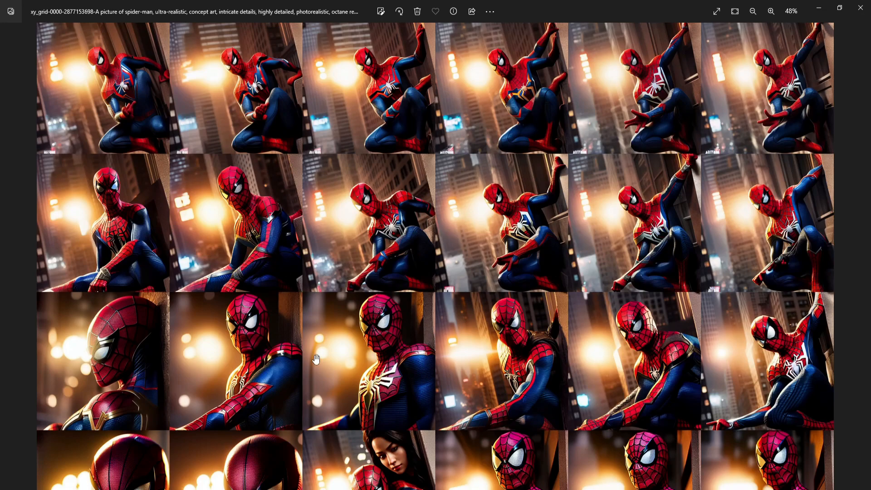
scroll(321, 148, "down", 4)
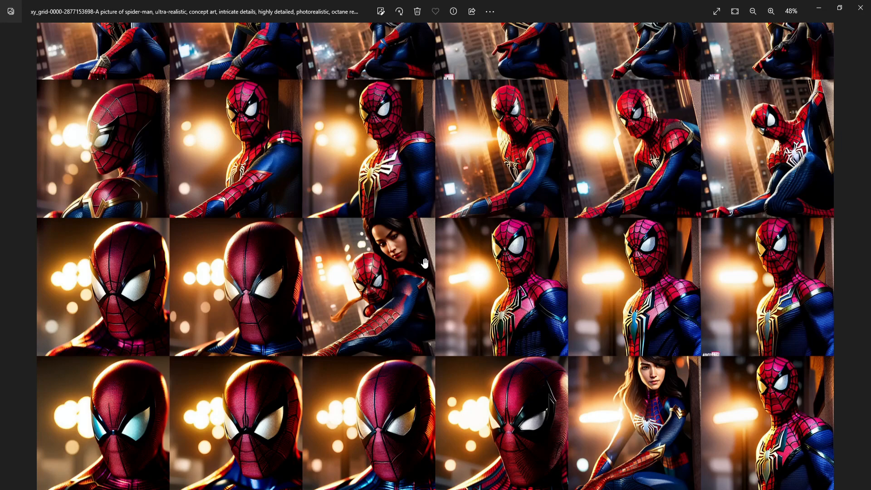
left_click_drag(473, 335, 522, 283)
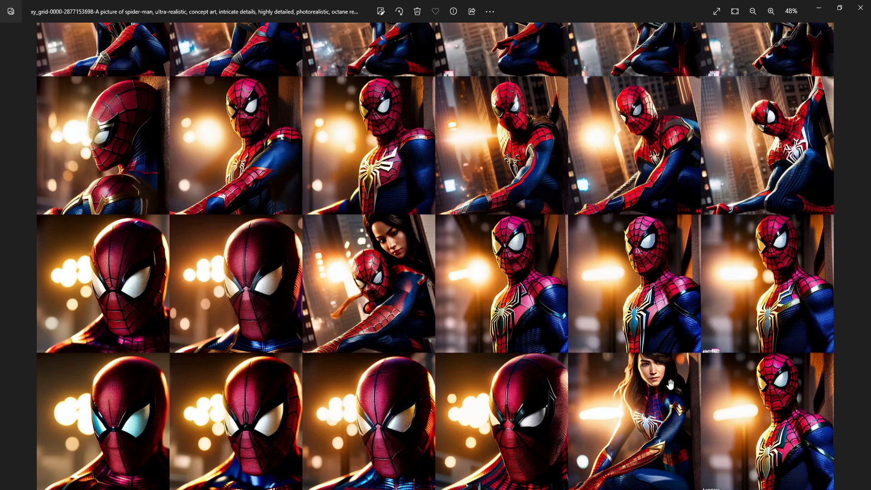
scroll(664, 407, "down", 3)
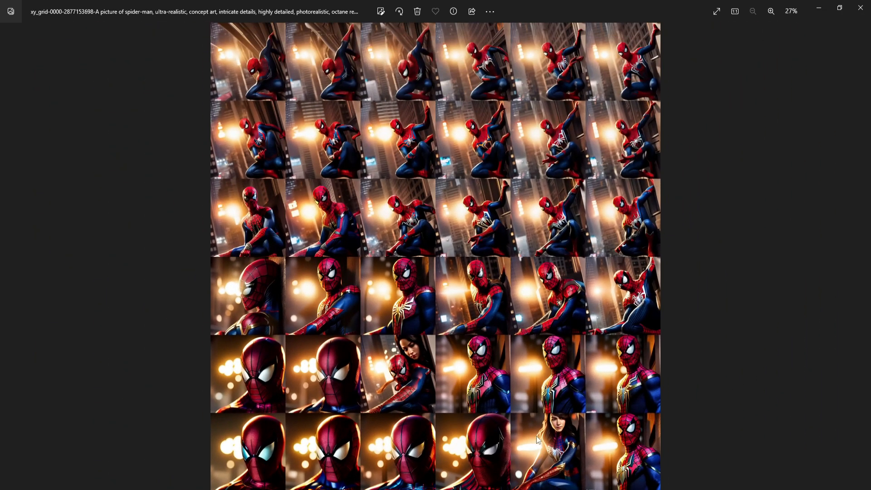
scroll(623, 232, "up", 4)
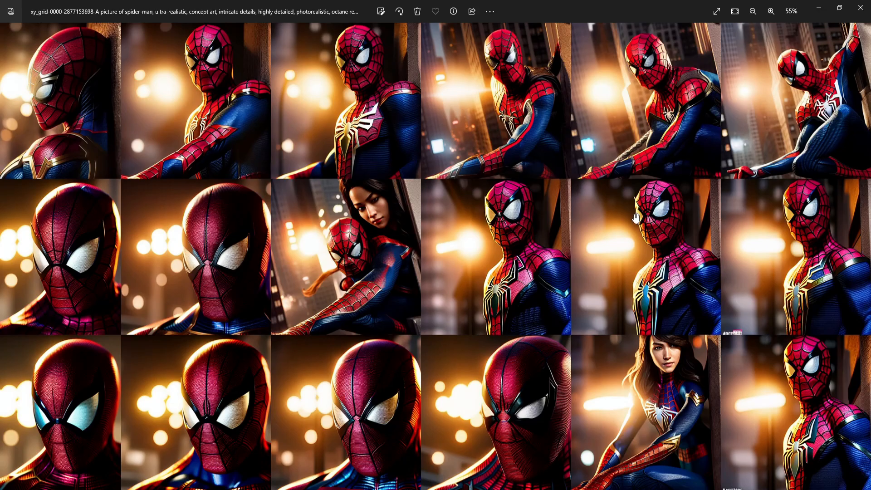
scroll(636, 218, "up", 5)
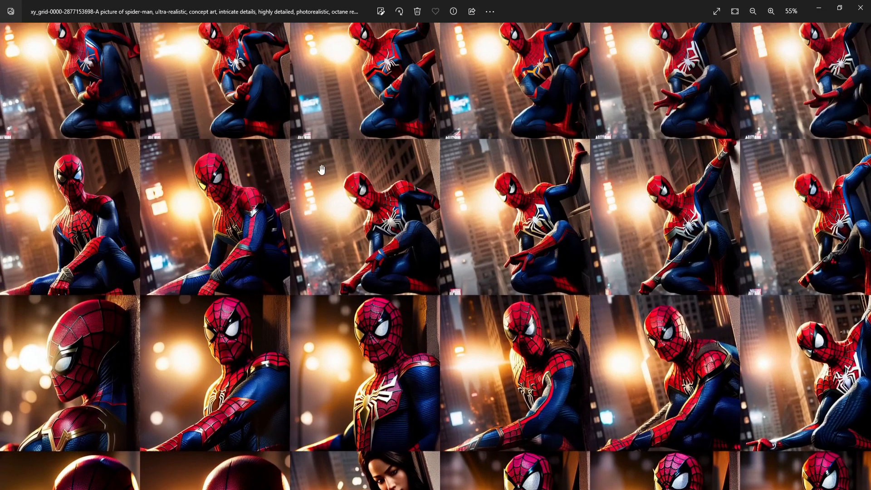
Step: Close the grid image and open the txt2img-images folder inside outputs to see the individual generated images
left_click(868, 8)
left_click(149, 32)
left_click(167, 33)
double_click(244, 62)
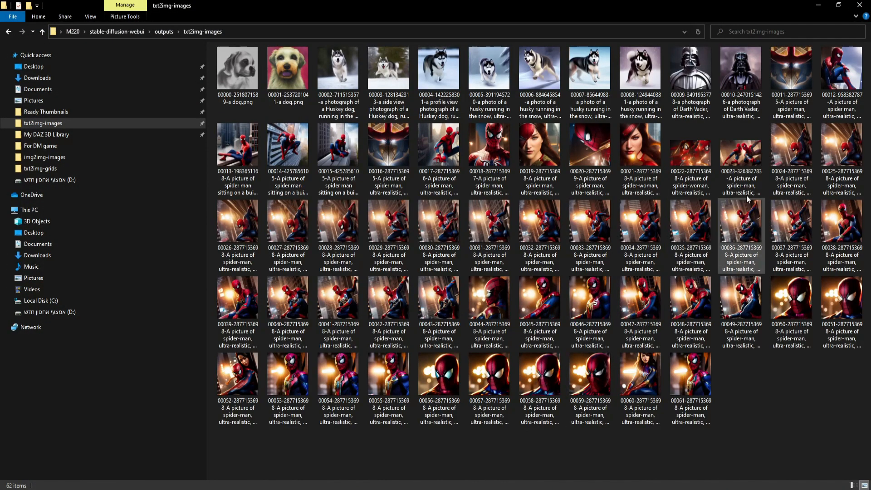
Step: Open a recent spider-man render from the txt2img-images folder and review the preceding renders back to image 00046
double_click(617, 405)
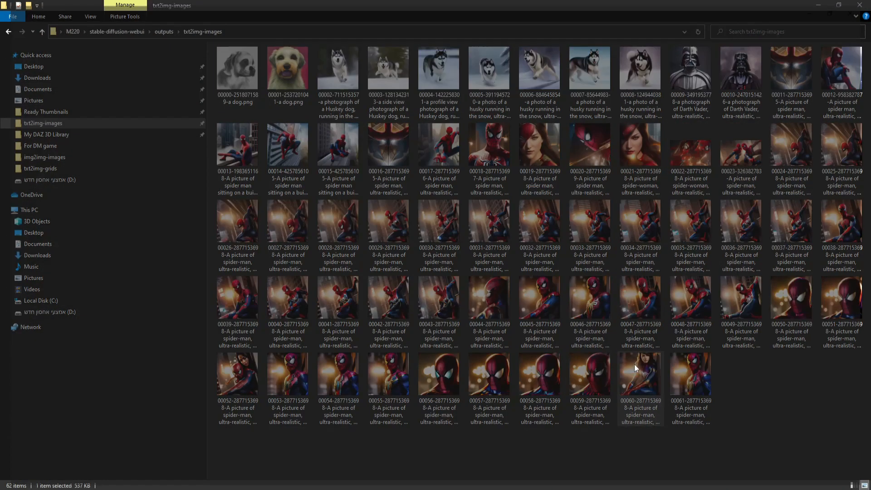
key("Left")
key("Left")
key("Left")
key("Left")
key("Left")
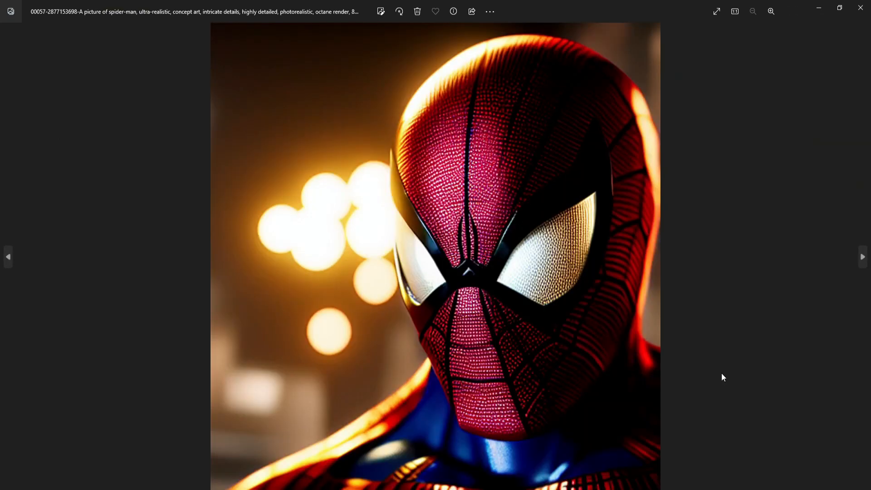
key("Left")
key("Left")
key("Left")
key("Left")
key("Left")
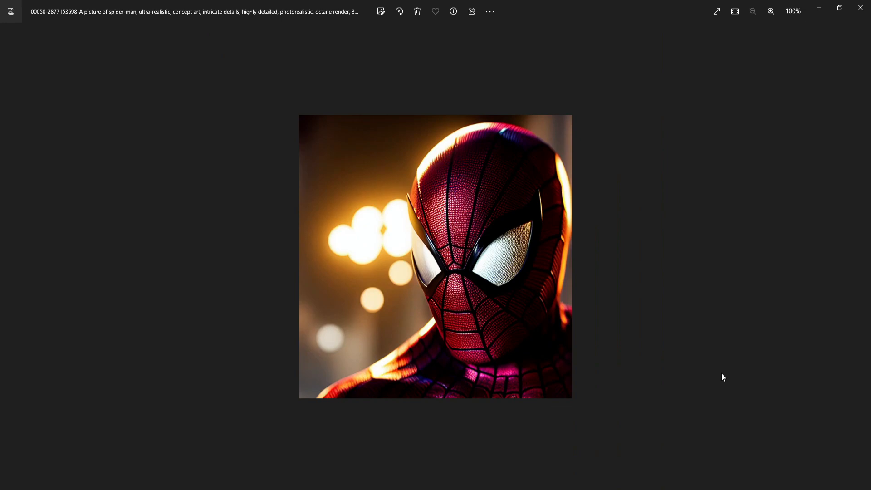
key("Left")
key("Left")
key("Left")
key("Left")
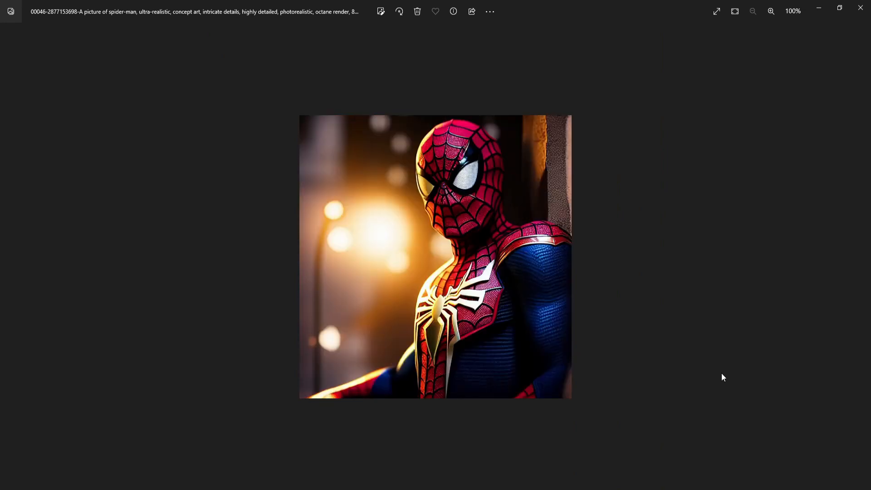
Step: Compare the spider-man renders from 00046 up to 00052, switching back and forth between close-ups 00050 and 00051
key("Right")
key("Right")
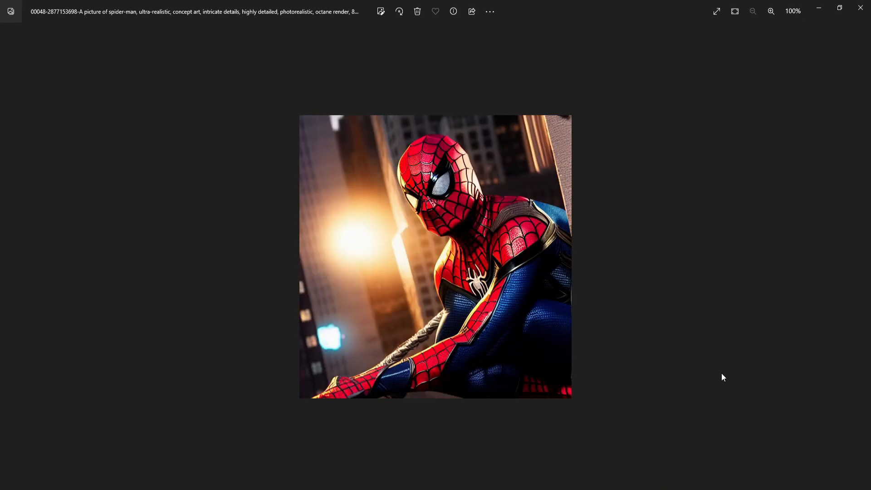
key("Right")
key("Right")
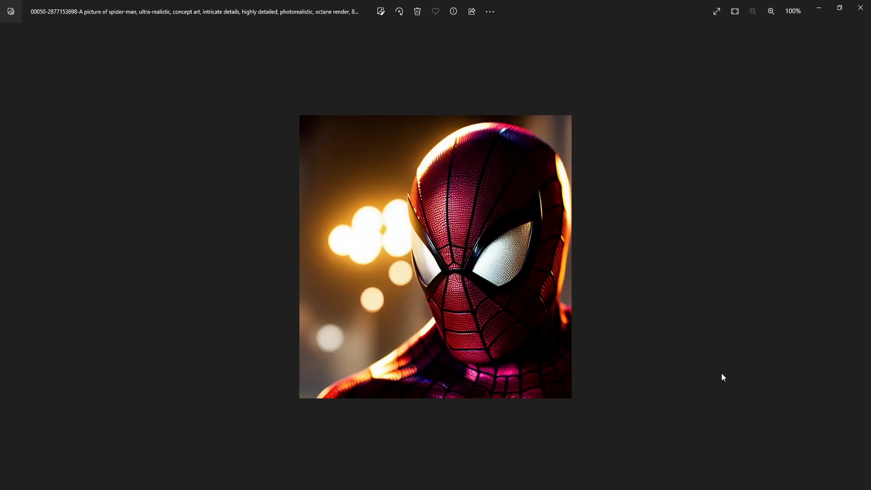
key("Right")
key("Left")
key("Right")
key("Left")
key("Right")
key("Right")
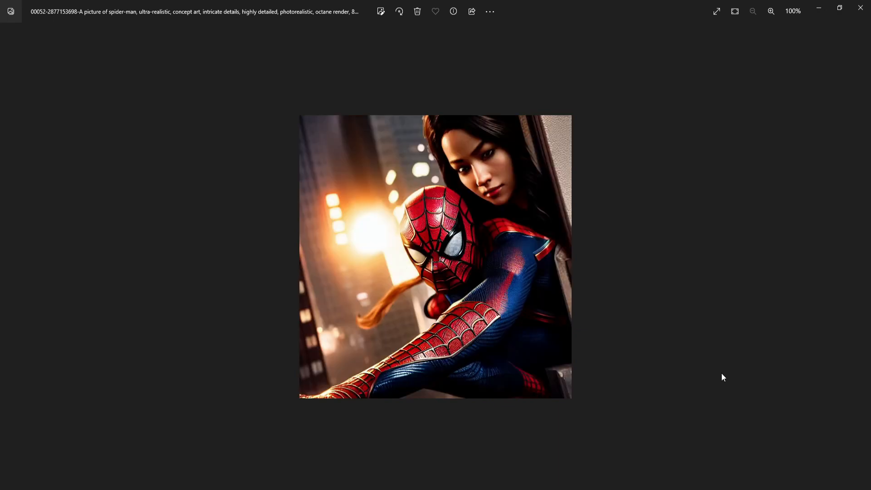
Step: Review the spider-man renders again from 00052 back to 00043, comparing pose and suit details
key("Left")
key("Left")
key("Left")
key("Left")
key("Left")
key("Left")
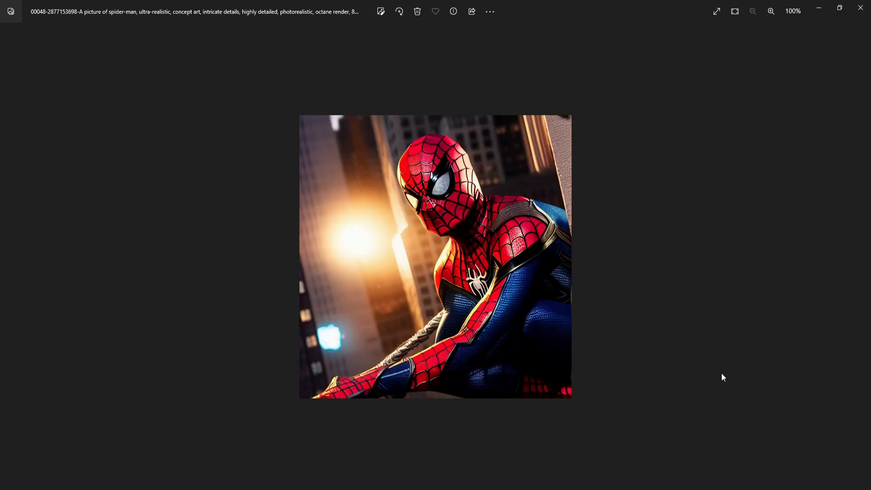
key("Right")
key("Right")
key("Right")
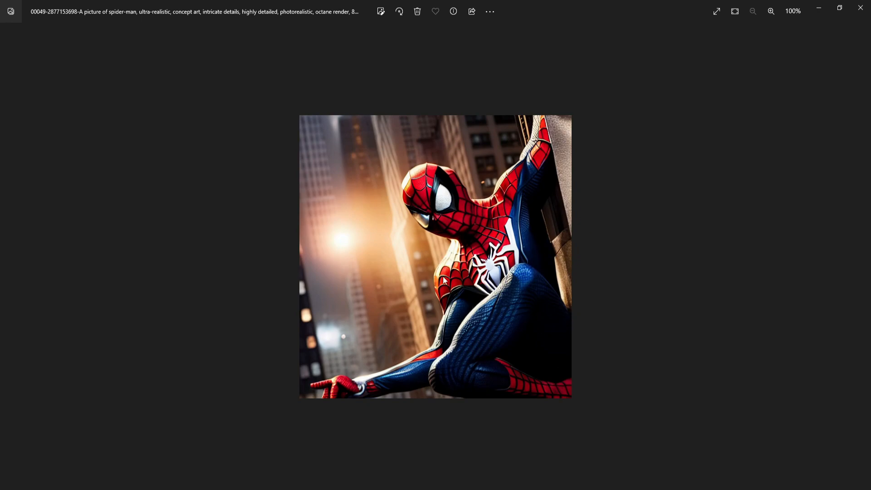
key("Left")
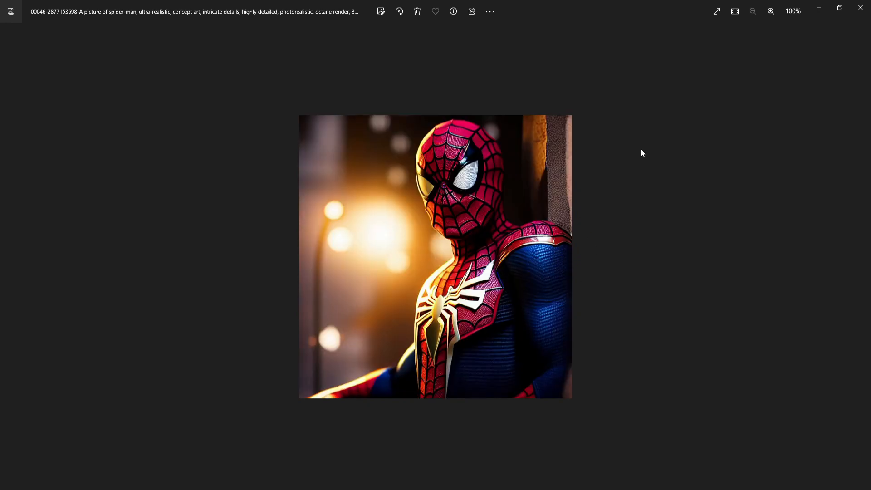
key("Left")
key("Left")
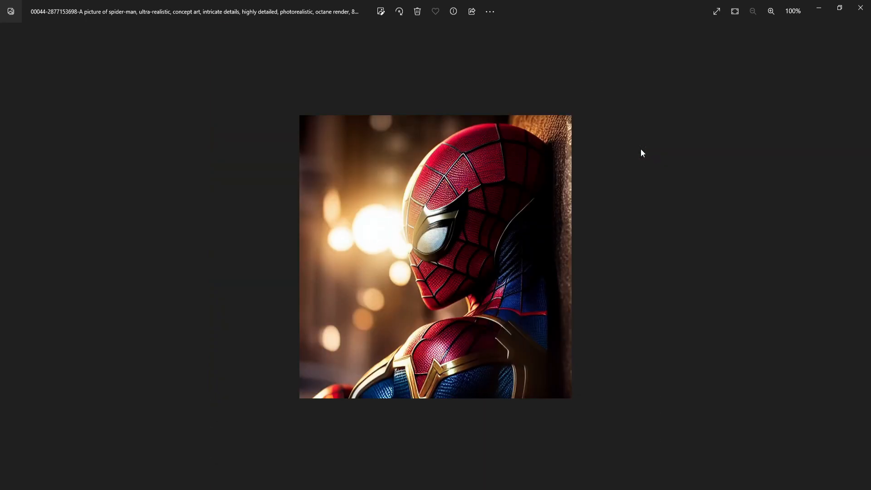
key("Left")
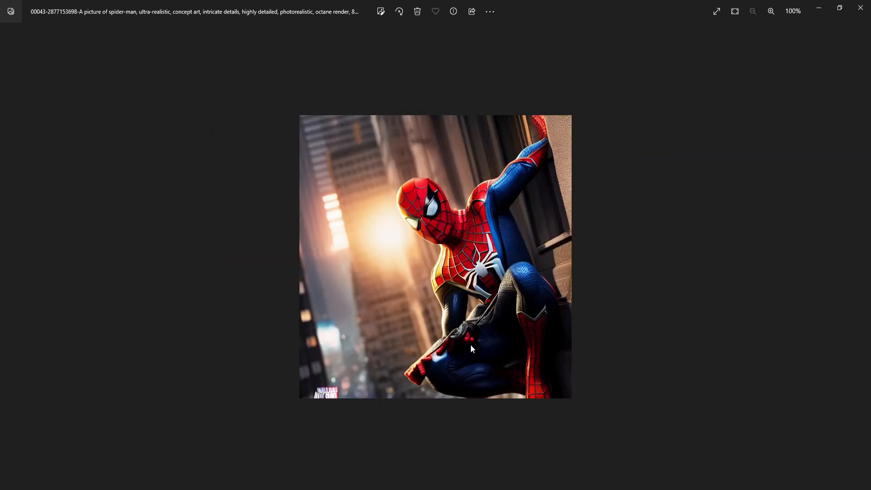
Step: Look through the spider-man renders that follow 00043 once more
key("Right")
key("Right")
key("Right")
key("Right")
key("Right")
key("Right")
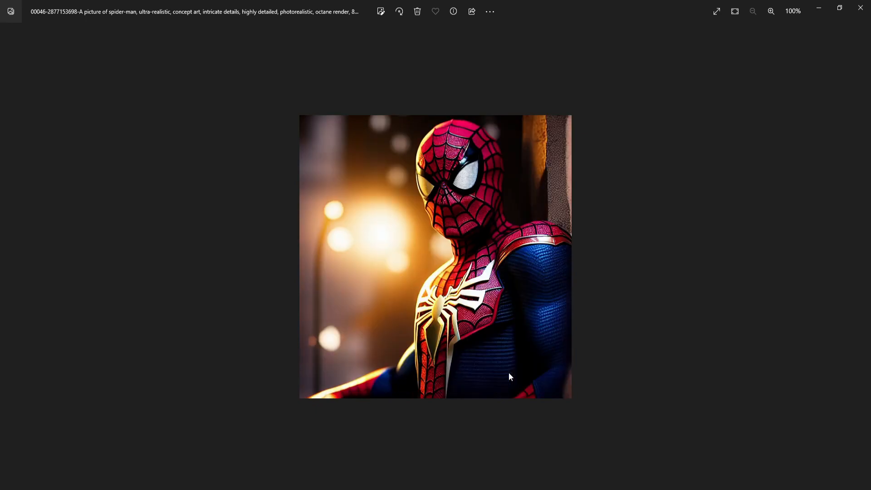
key("Right")
key("Right")
key("Right")
key("Right")
key("Right")
key("Right")
key("Right")
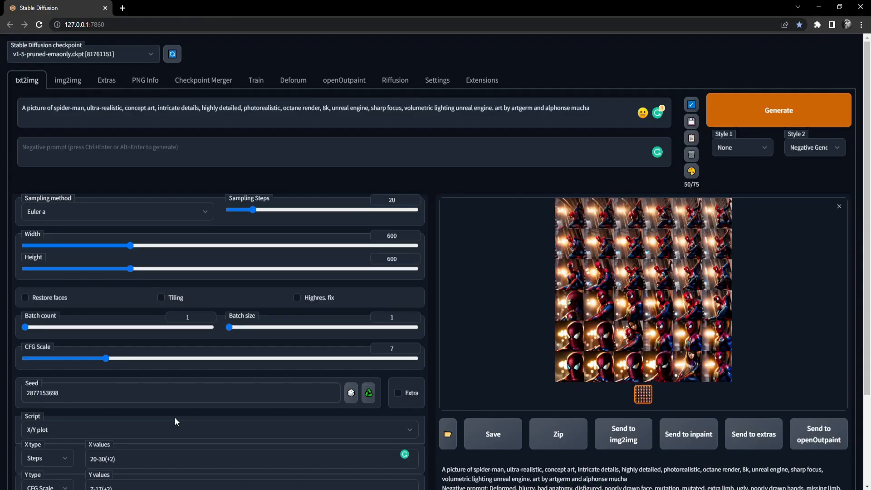
Step: Set the X type of the X/Y plot script to Styles and select its existing X values
scroll(175, 418, "down", 3)
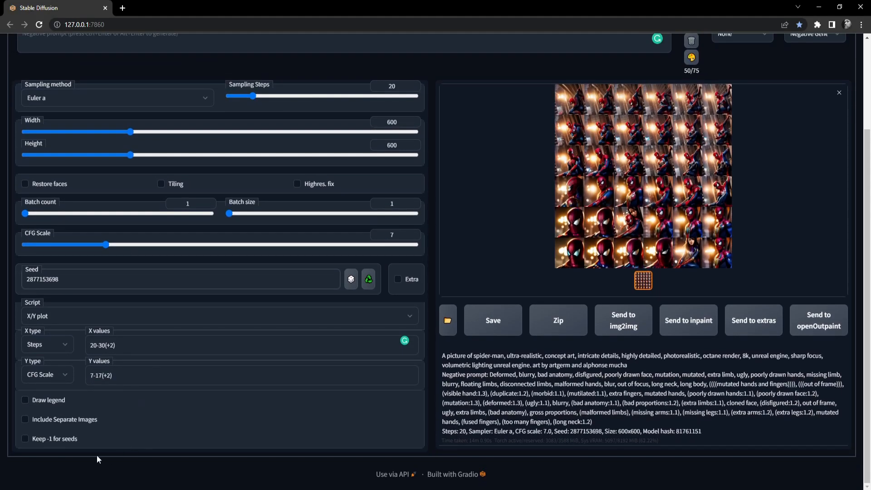
scroll(115, 448, "up", 1)
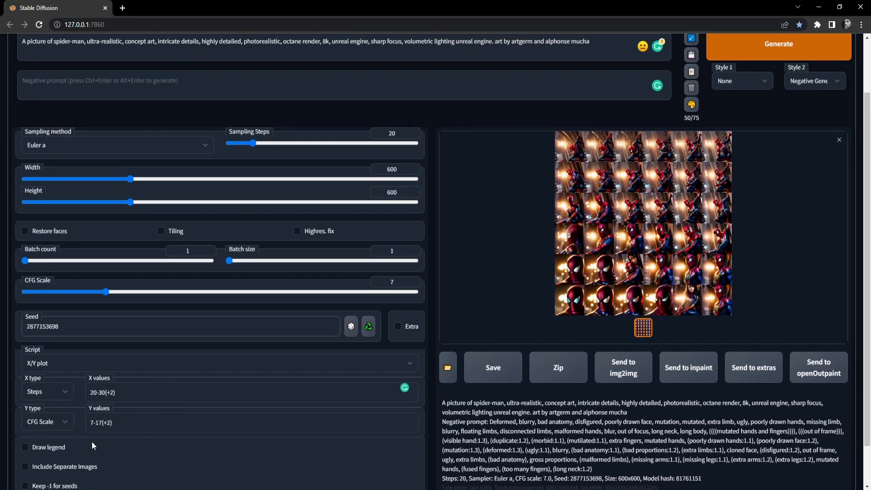
left_click(40, 393)
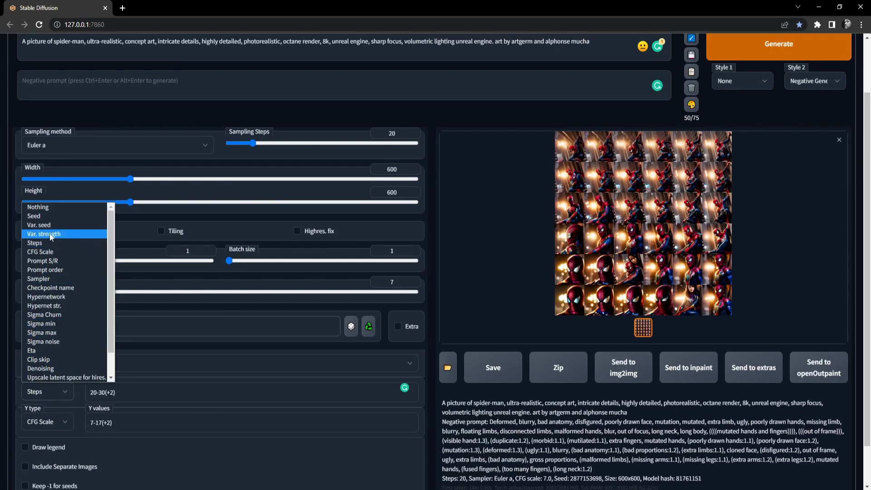
scroll(85, 340, "down", 1)
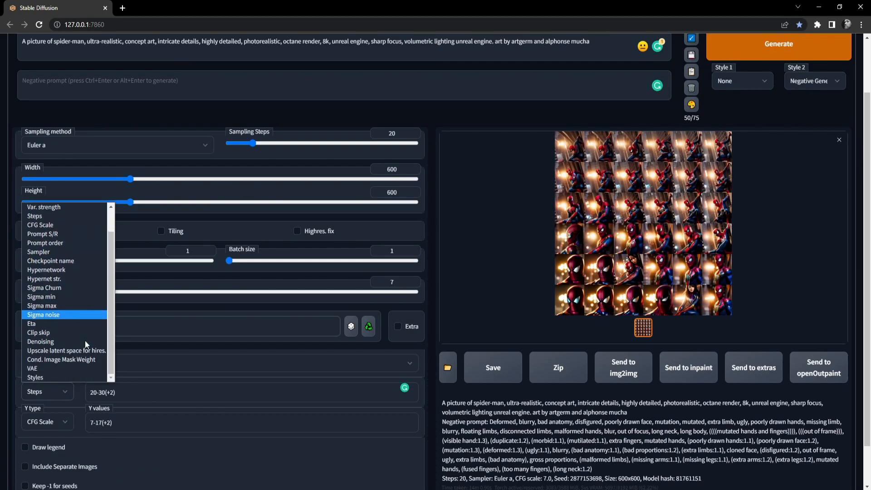
left_click(42, 377)
left_click_drag(117, 392, 89, 392)
Step: Check the names of the saved styles offered for Style 1 without choosing one
scroll(226, 430, "up", 2)
scroll(117, 356, "down", 2)
scroll(117, 356, "up", 2)
left_click(734, 151)
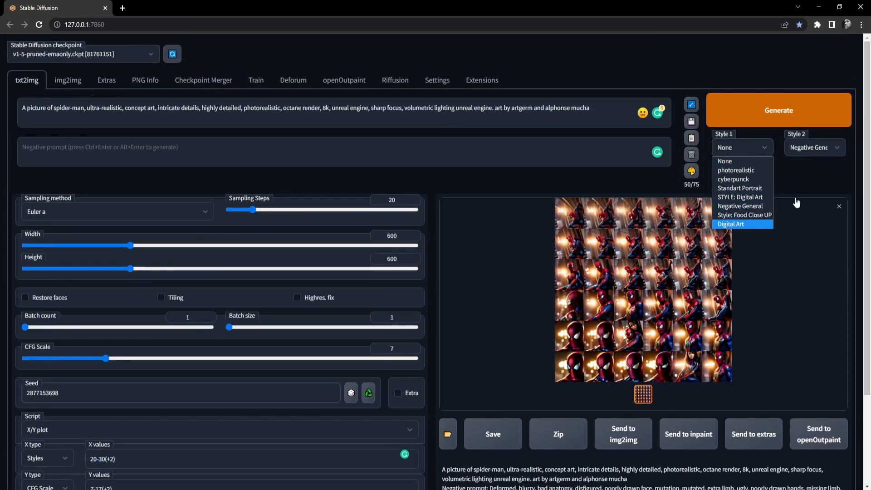
left_click(812, 174)
scroll(101, 403, "down", 3)
scroll(138, 401, "up", 3)
scroll(407, 373, "up", 1)
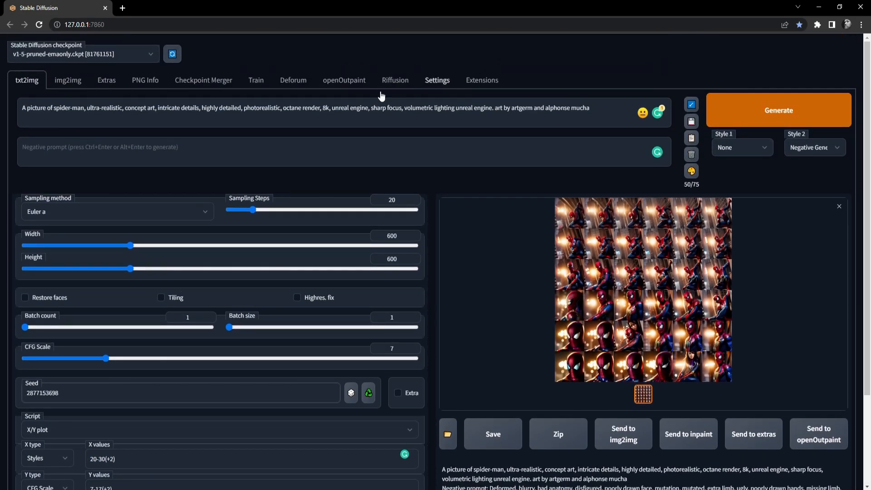
Step: Examine the X/Y plot example combining the Digital Art and cyber punck styles, including its script settings and resulting images
scroll(140, 429, "down", 3)
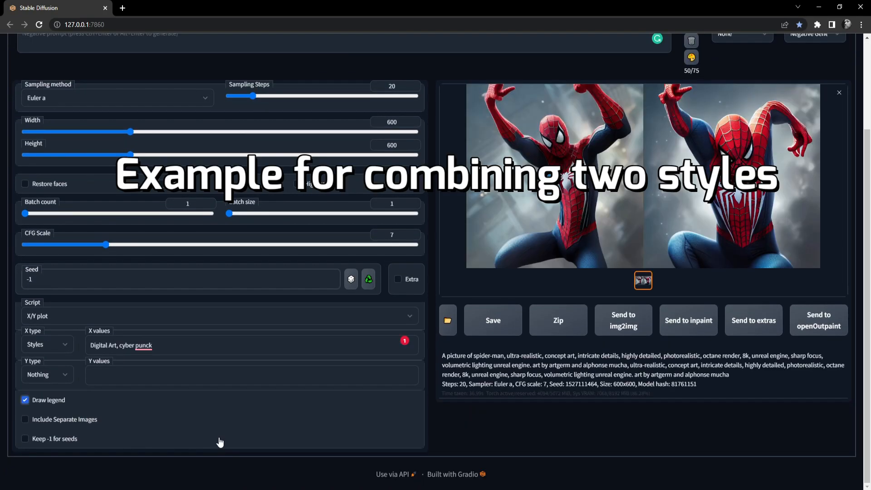
scroll(220, 442, "up", 3)
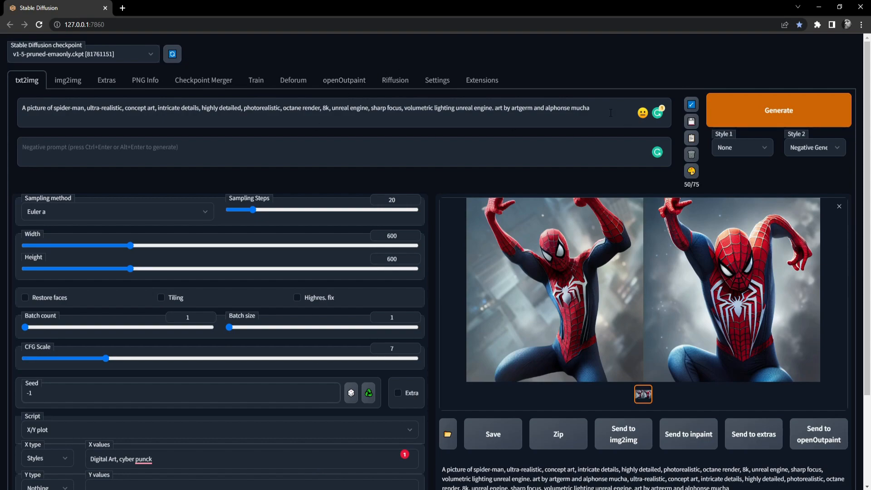
scroll(243, 418, "down", 2)
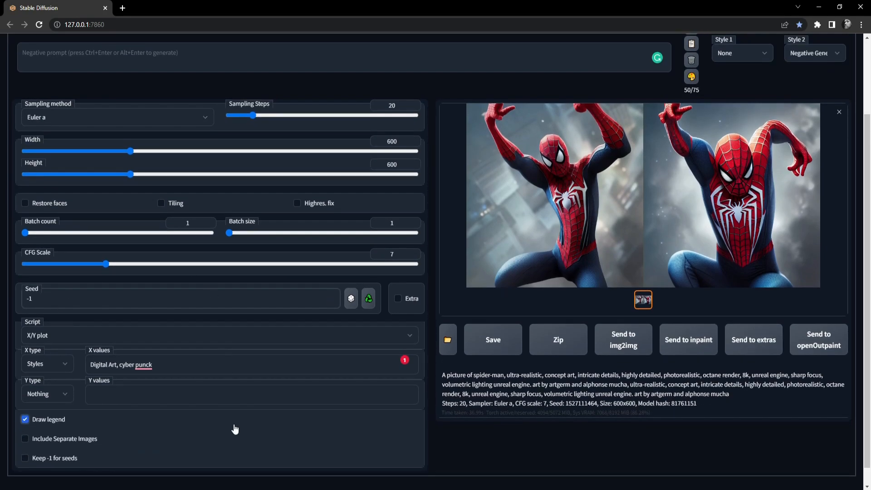
scroll(236, 429, "up", 2)
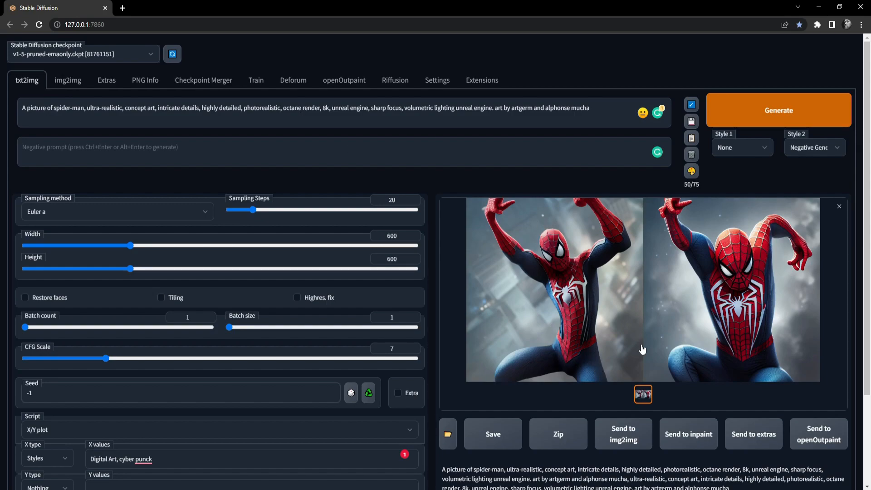
Step: Open the output folder of the generated images, view the half-masked portrait 00019, and close the image viewer
left_click(448, 431)
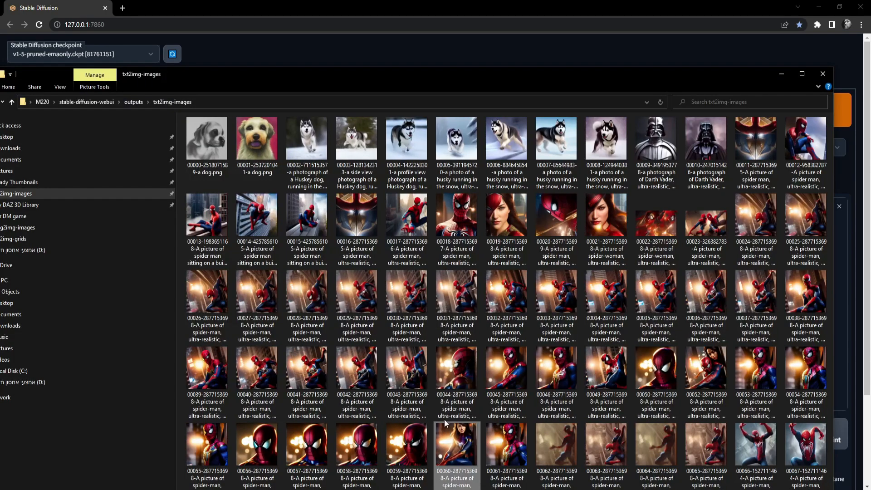
double_click(515, 215)
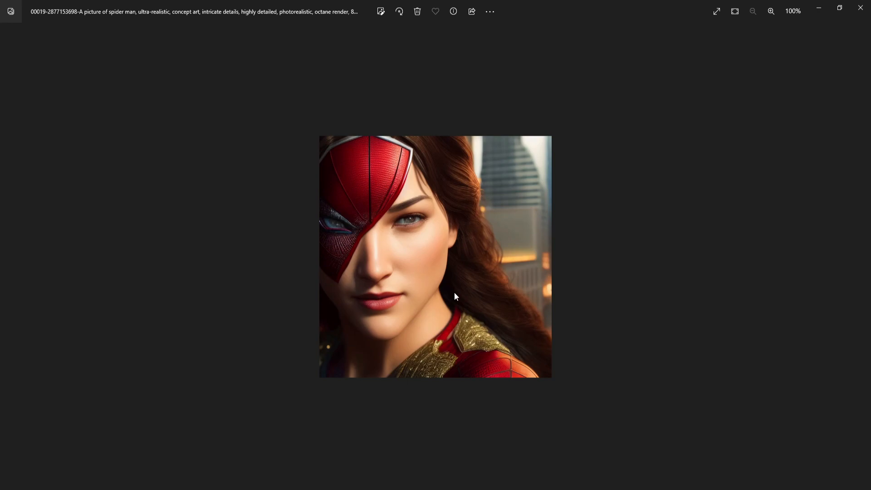
left_click(860, 8)
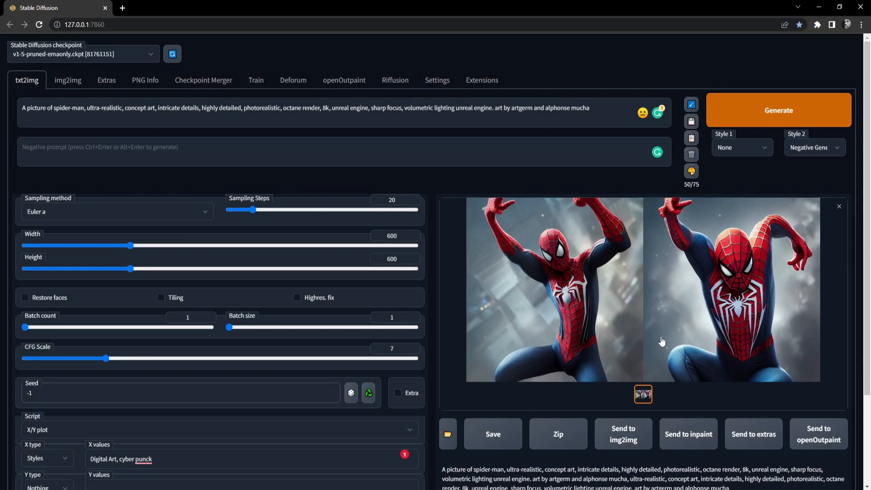
Step: Open the img2img page and examine its image upload area, resize modes and generation settings, including denoising strength
left_click(68, 82)
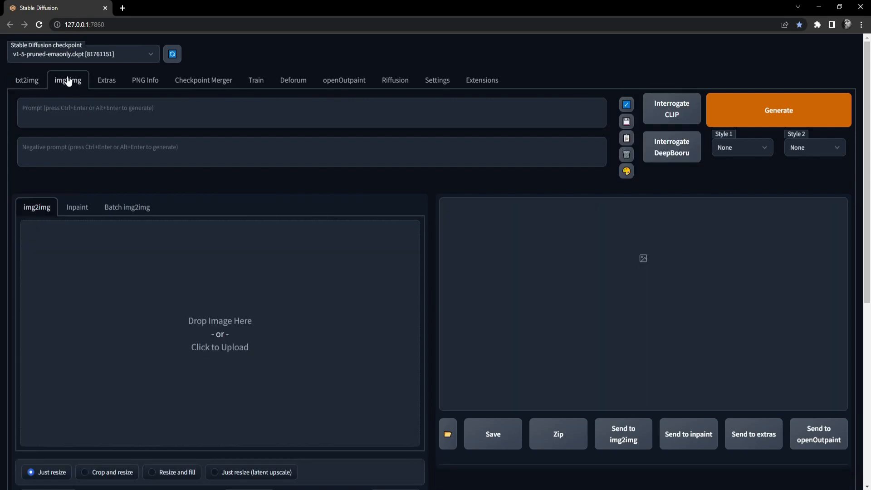
scroll(378, 417, "down", 3)
scroll(377, 417, "up", 3)
scroll(284, 373, "down", 4)
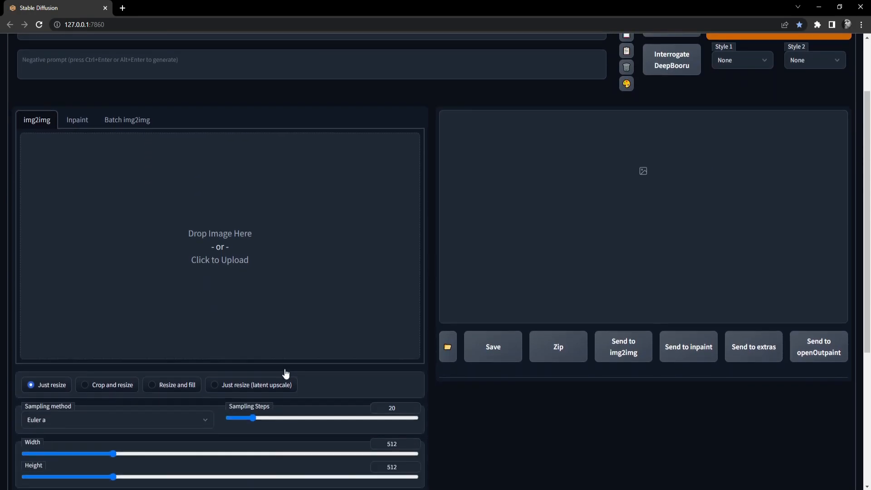
scroll(393, 440, "down", 3)
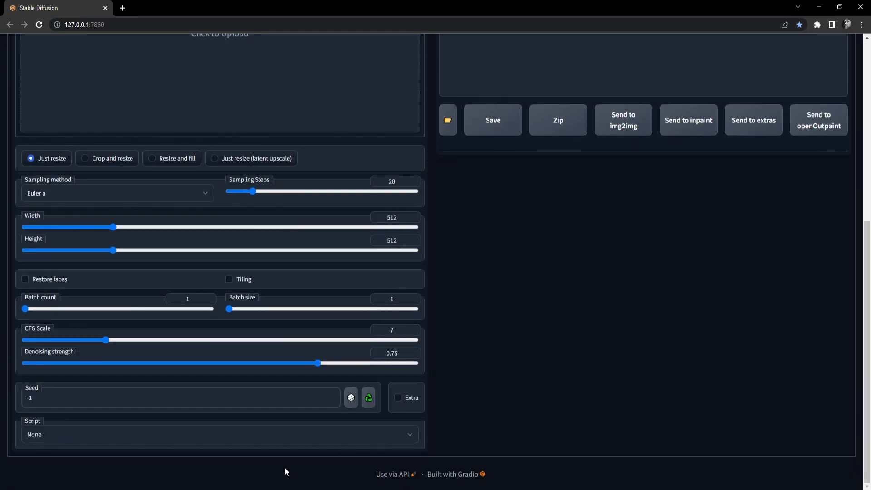
scroll(290, 478, "up", 7)
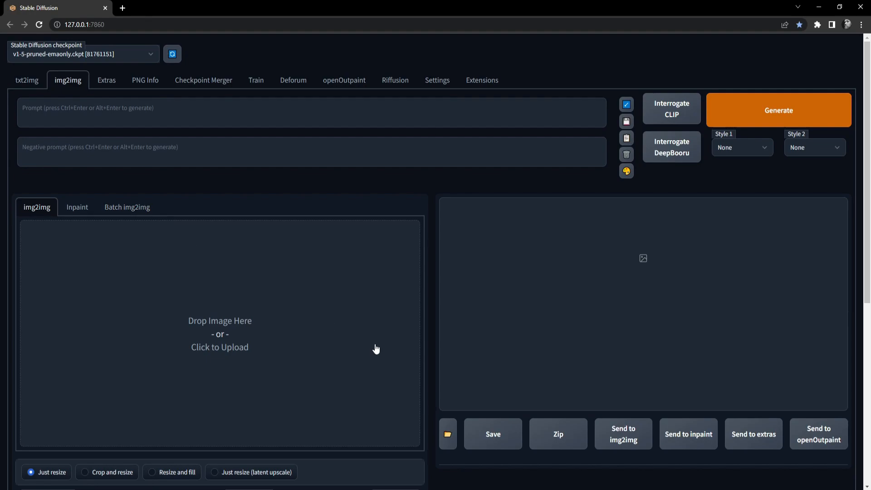
Step: Compare the txt2img page with the img2img page by switching between them, finishing on img2img
left_click(28, 82)
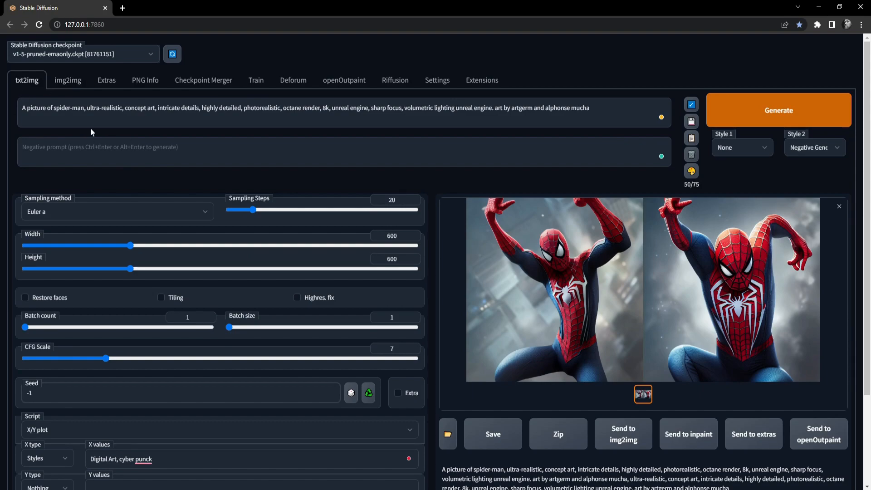
left_click(68, 82)
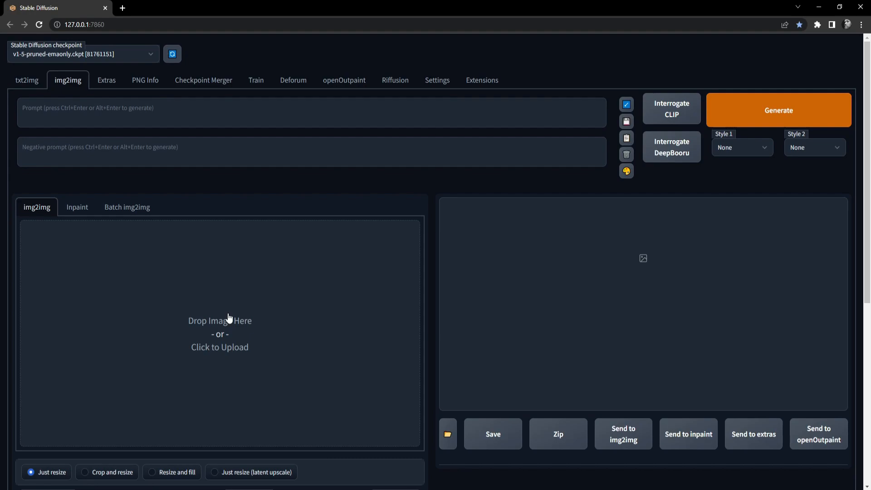
left_click(28, 82)
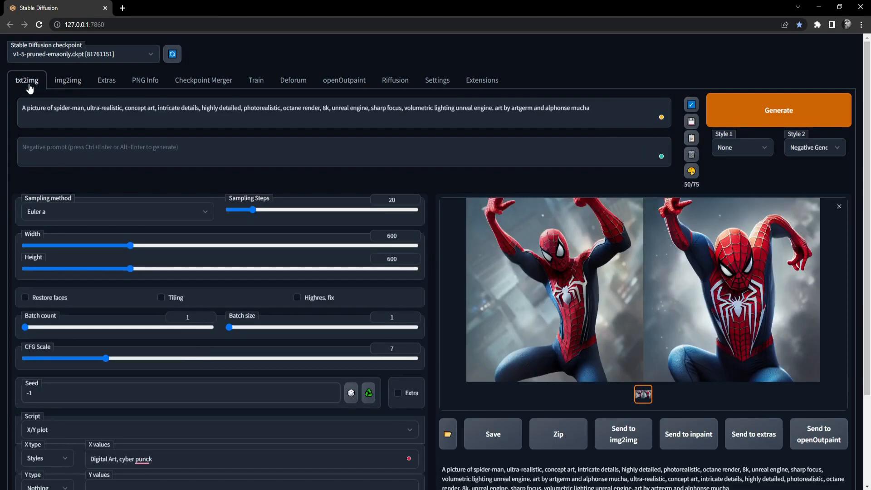
left_click(69, 82)
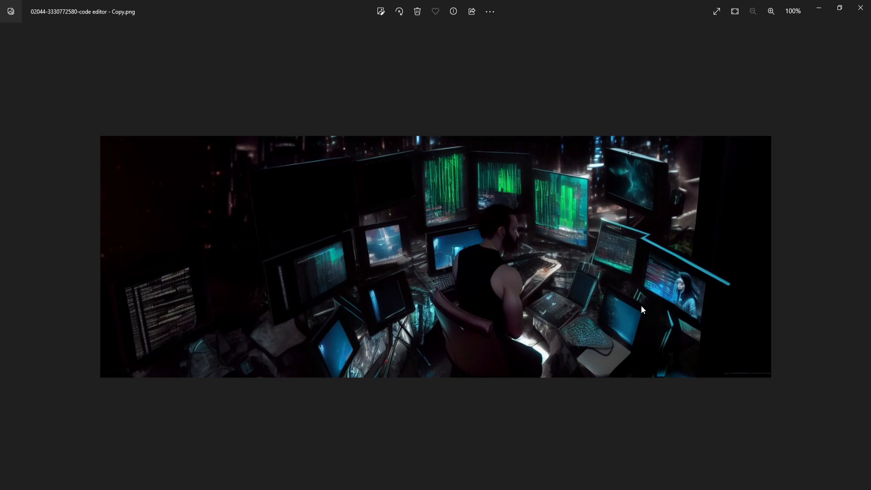
Step: Close the code editor image and view the original image 00000.jfif from the for tutorial folder
left_click(861, 8)
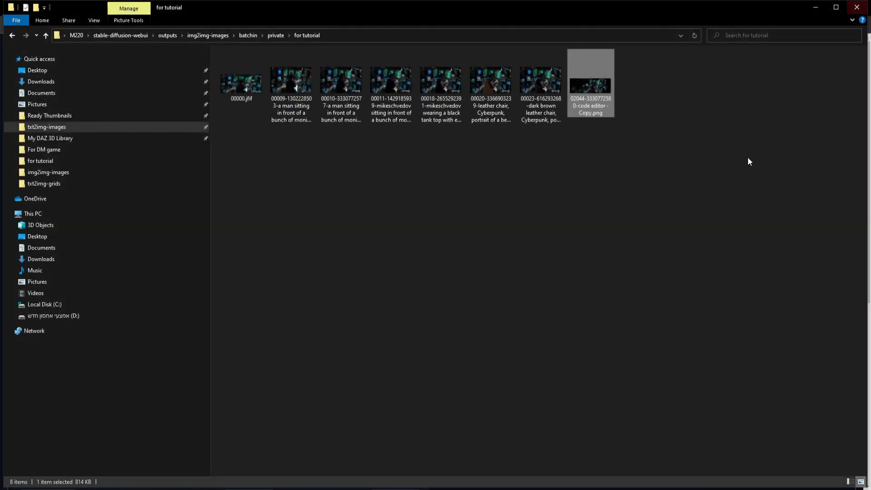
left_click(230, 85)
double_click(231, 85)
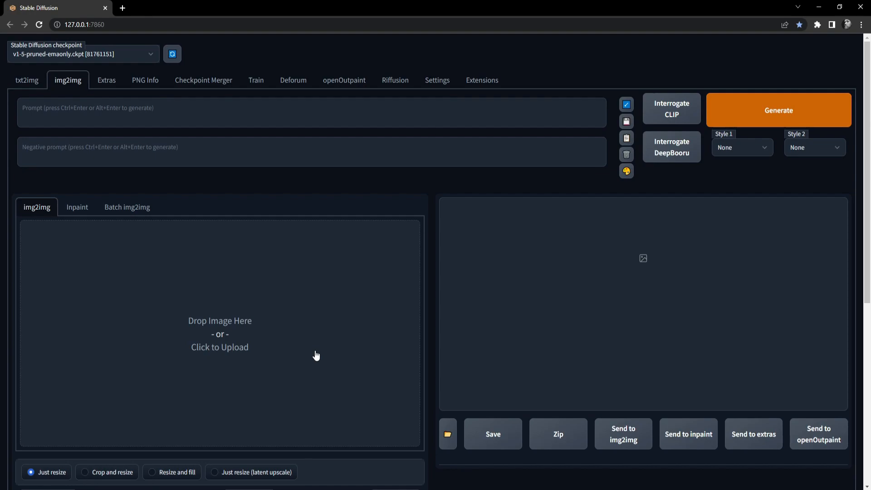
Step: Upload the half-masked portrait 00019 from the txt2img-images folder as the img2img source image
left_click(28, 82)
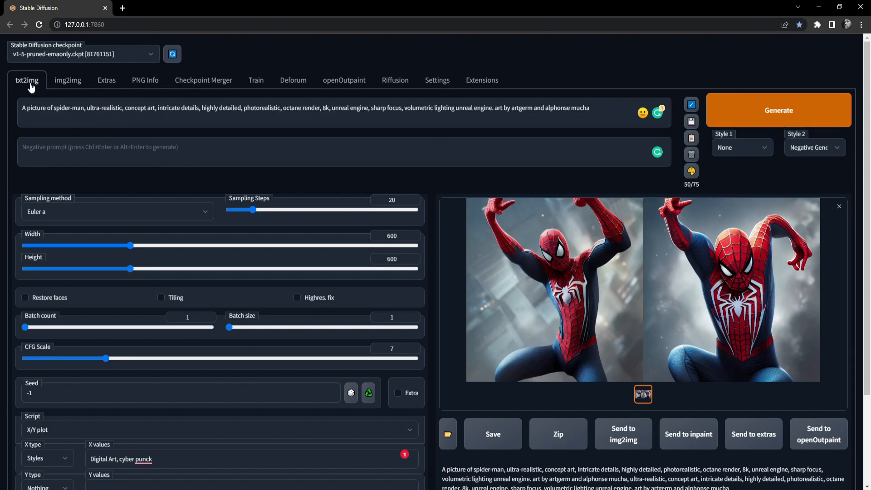
left_click(63, 81)
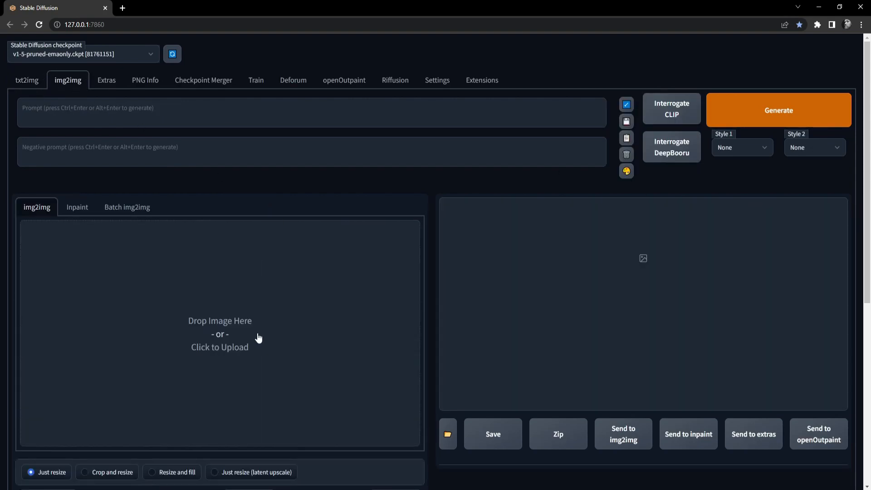
left_click(218, 336)
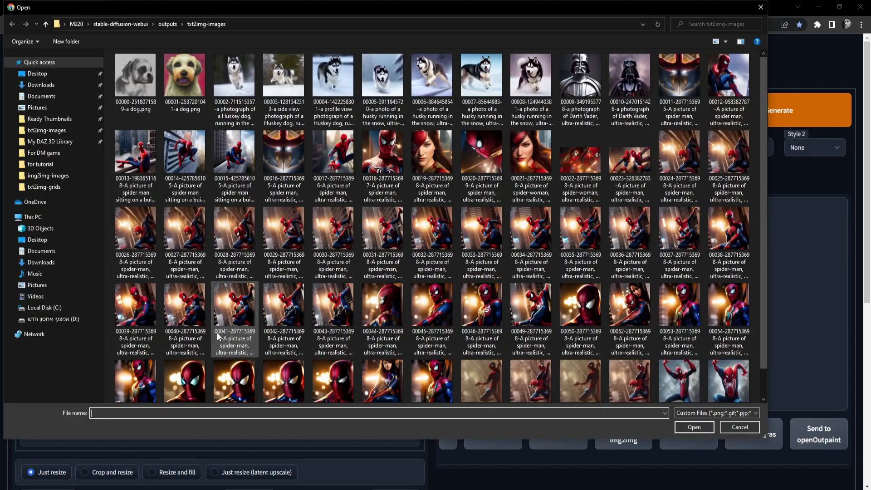
double_click(432, 152)
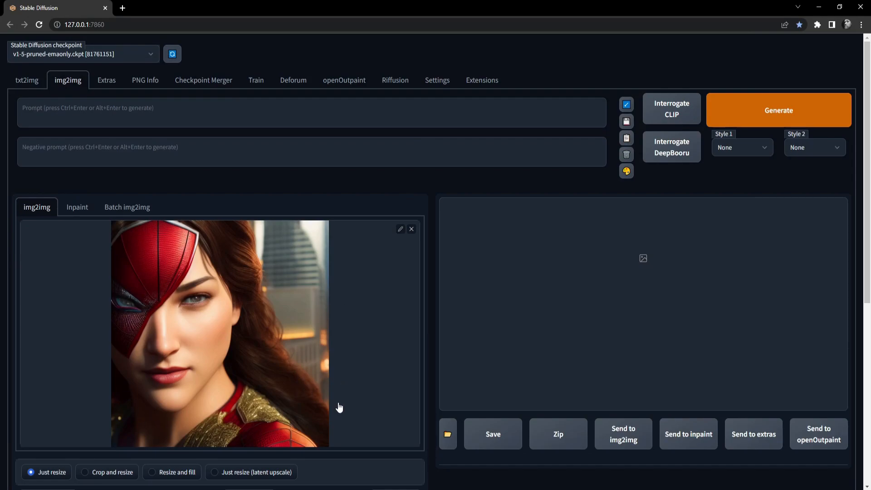
Step: Examine the prompt field, the generation settings and the description of denoising strength for the uploaded portrait
scroll(390, 385, "down", 1)
scroll(93, 200, "up", 1)
left_click(55, 114)
left_click(173, 113)
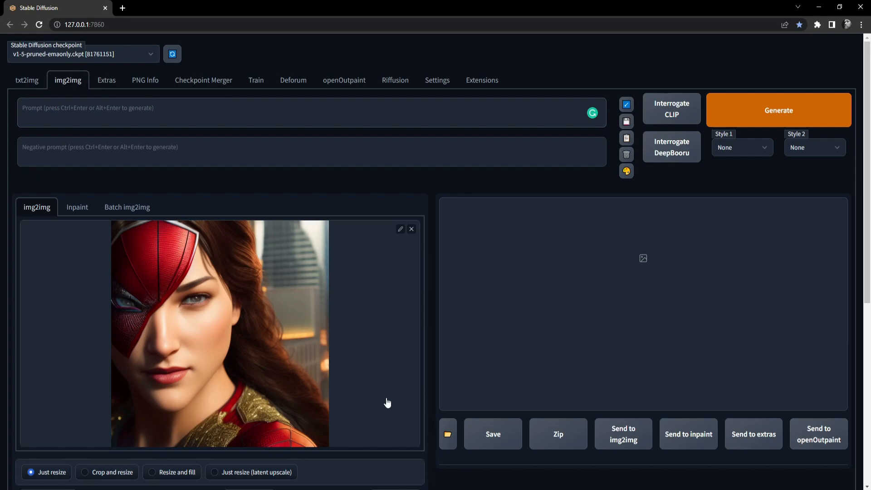
scroll(321, 409, "down", 7)
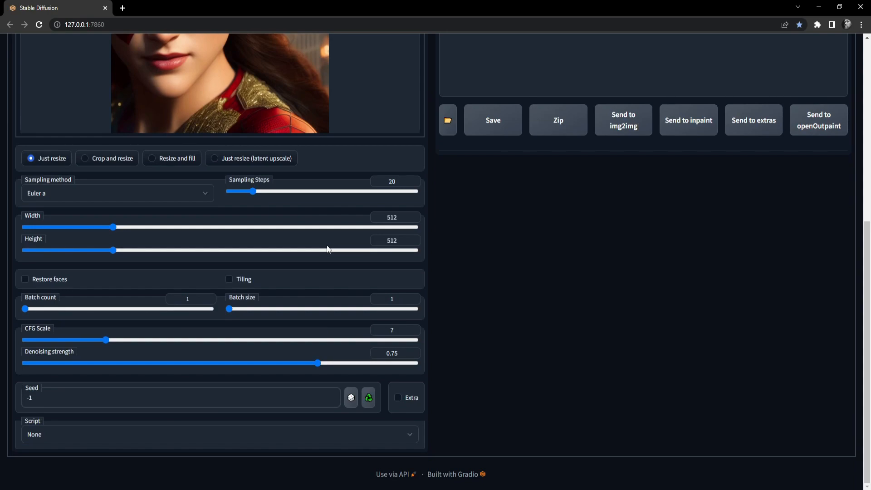
scroll(329, 249, "up", 1)
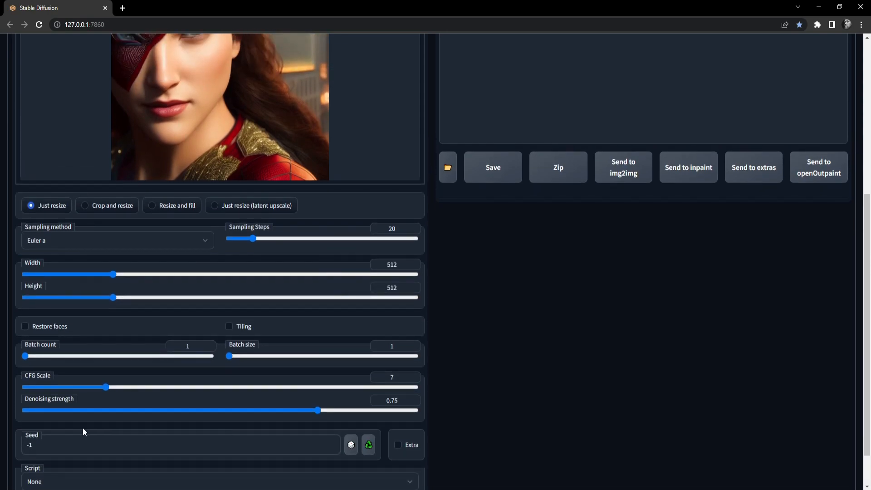
mouse_move(44, 397)
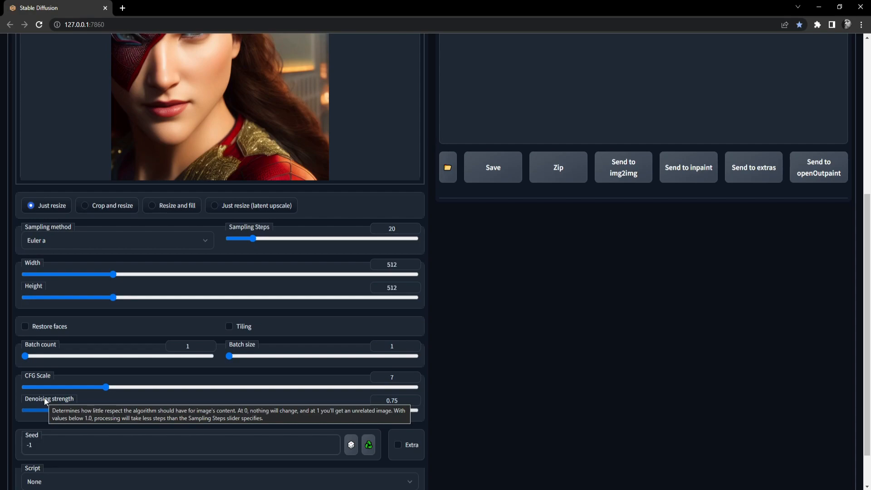
scroll(258, 298, "up", 6)
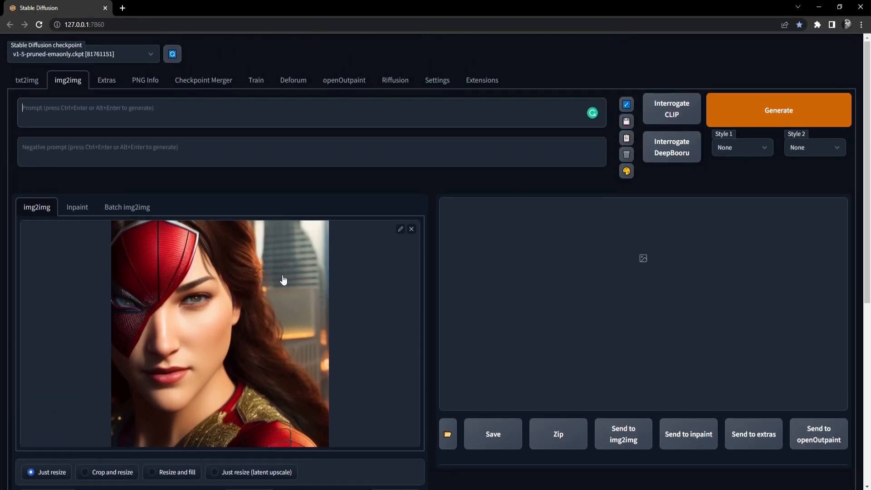
scroll(200, 447, "down", 6)
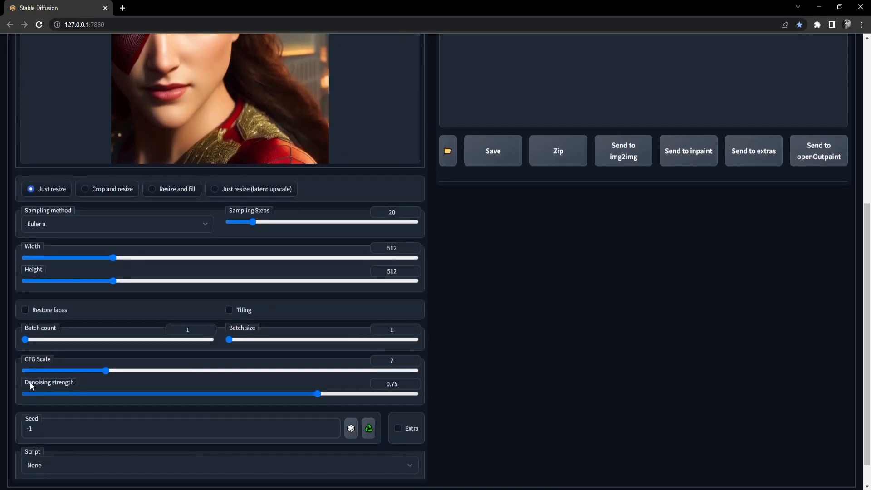
Step: Try lowering the denoising strength to its minimum
left_click_drag(316, 394, 4, 402)
scroll(140, 449, "up", 2)
scroll(141, 451, "up", 7)
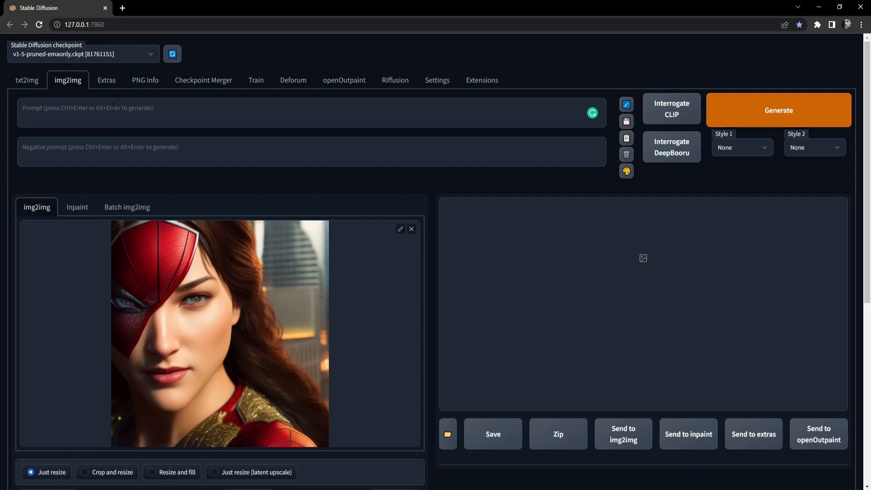
Step: Set the denoising strength to 0.8
scroll(55, 342, "down", 7)
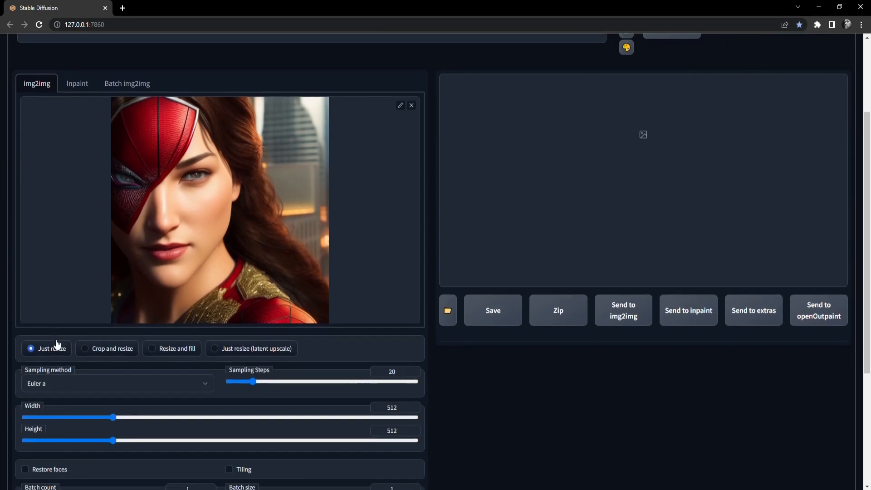
left_click_drag(24, 364, 338, 363)
scroll(214, 422, "up", 7)
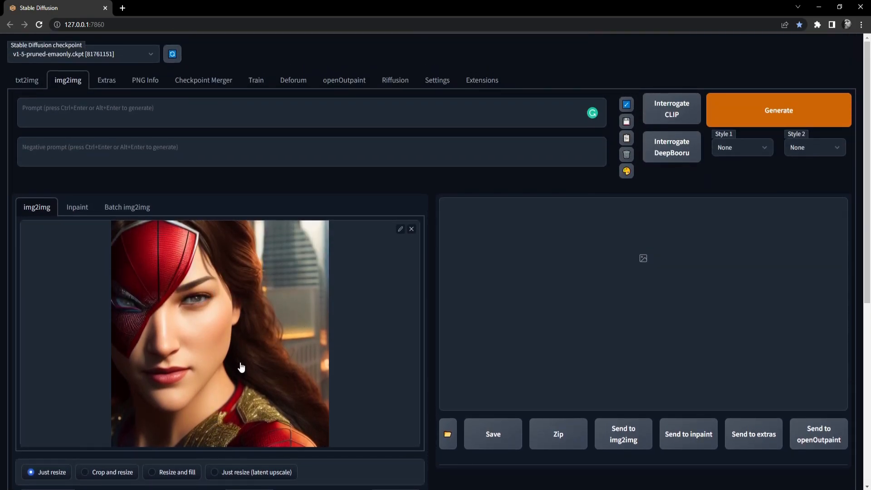
Step: Choose the X/Y plot script for the img2img generation
scroll(270, 422, "down", 2)
scroll(270, 422, "down", 4)
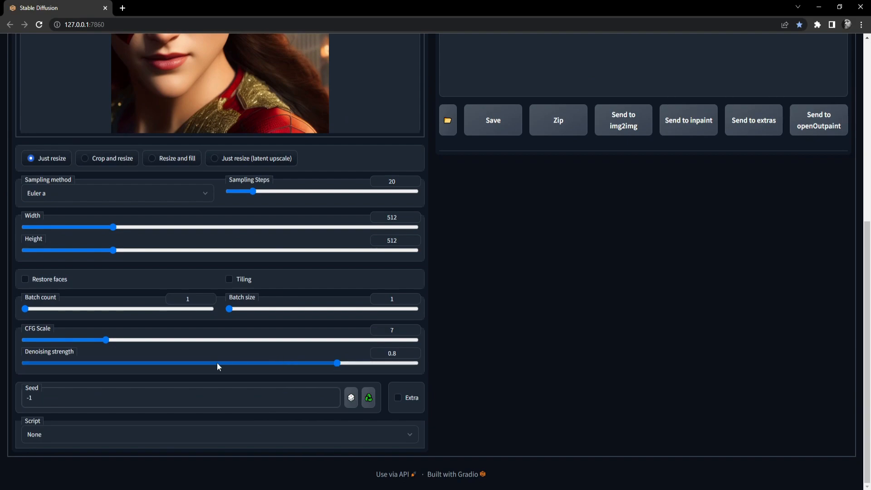
left_click(64, 431)
left_click(57, 403)
scroll(160, 442, "down", 1)
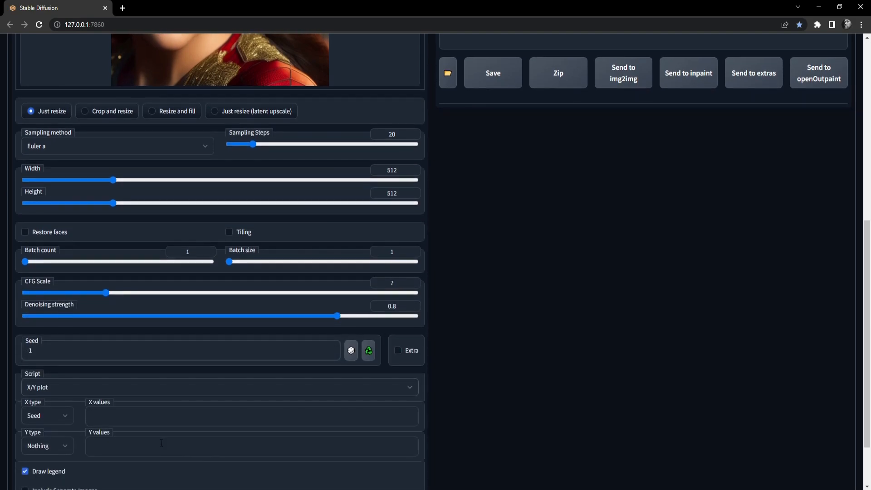
Step: Try Denoising as the plot's Y type with values 0.2-1(+0.1), and reset the Y type to Nothing
left_click(39, 443)
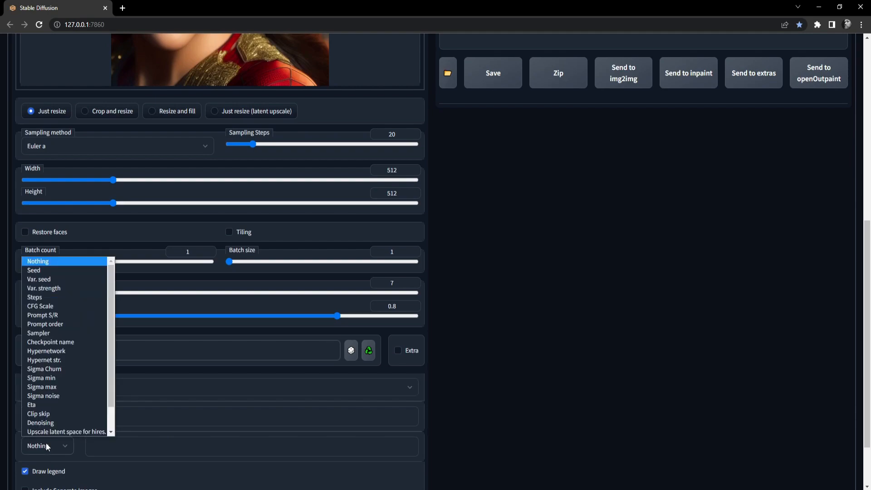
scroll(62, 415, "down", 1)
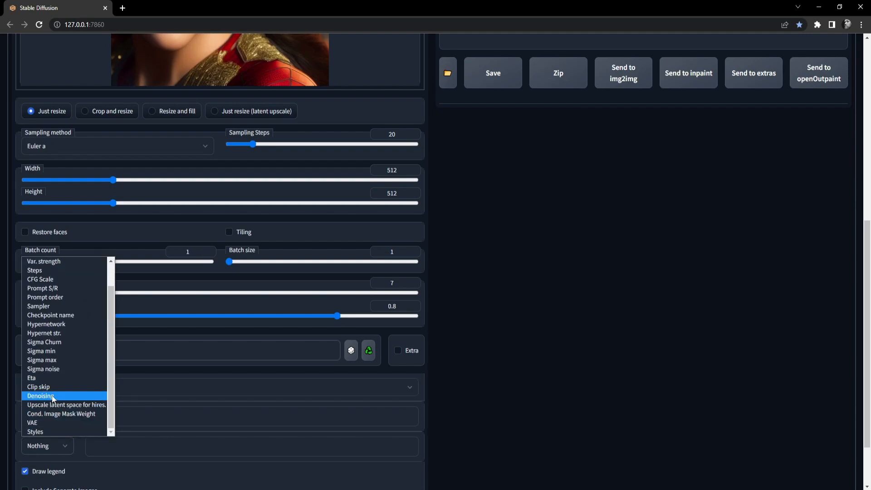
left_click(55, 401)
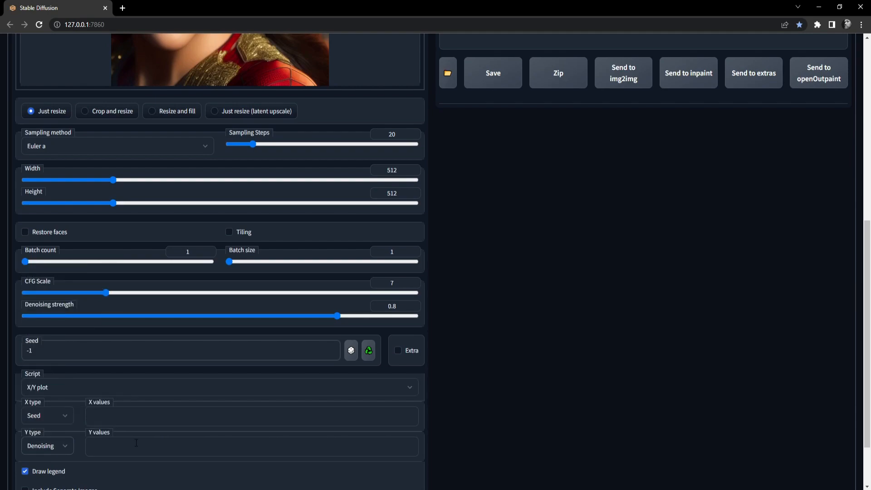
left_click(211, 446)
type("0.2-1()+0.1")
left_click(65, 446)
left_click(46, 255)
Step: Copy the portrait's positive prompt from its PNG Info parameters into the img2img prompt, and set Style 2 to Negative General
scroll(39, 395, "up", 2)
scroll(72, 418, "up", 6)
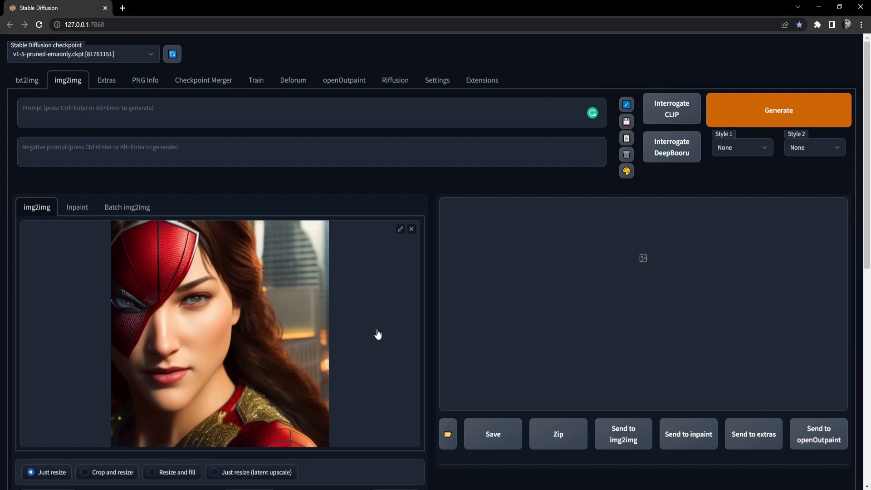
scroll(377, 334, "down", 7)
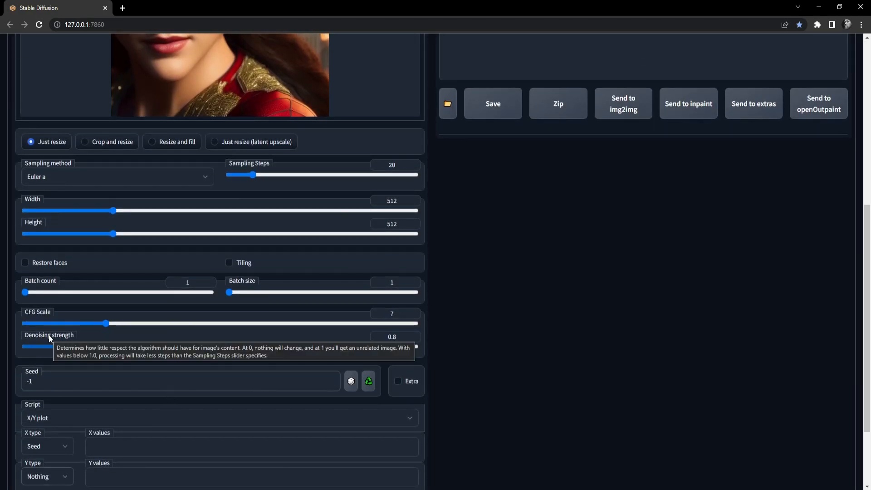
scroll(200, 440, "up", 7)
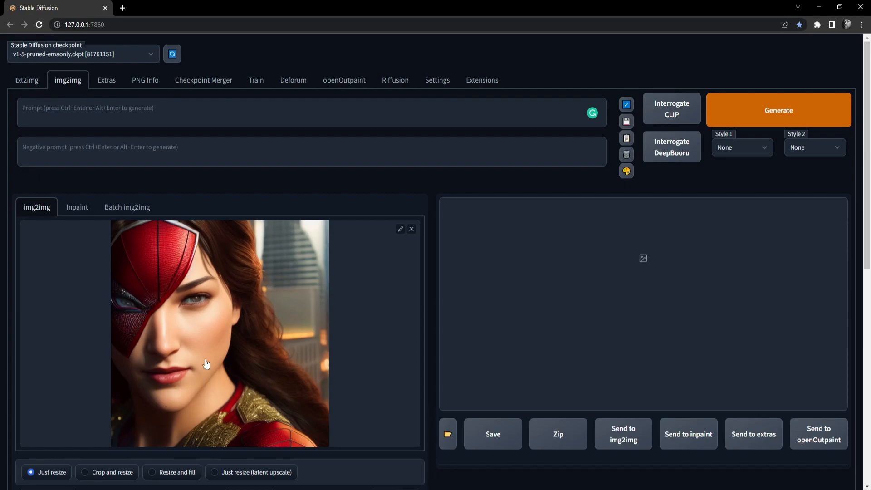
left_click(151, 82)
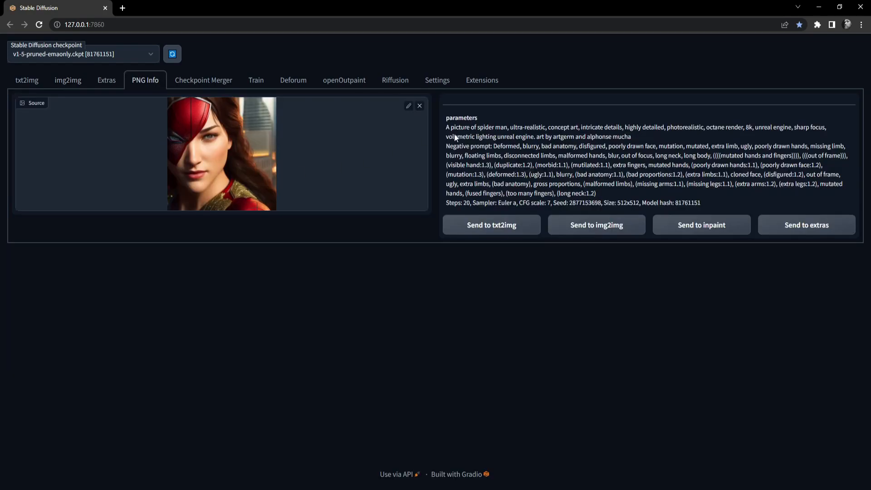
left_click_drag(446, 127, 613, 135)
key("ctrl+c")
left_click(57, 83)
left_click(132, 111)
key("ctrl+v")
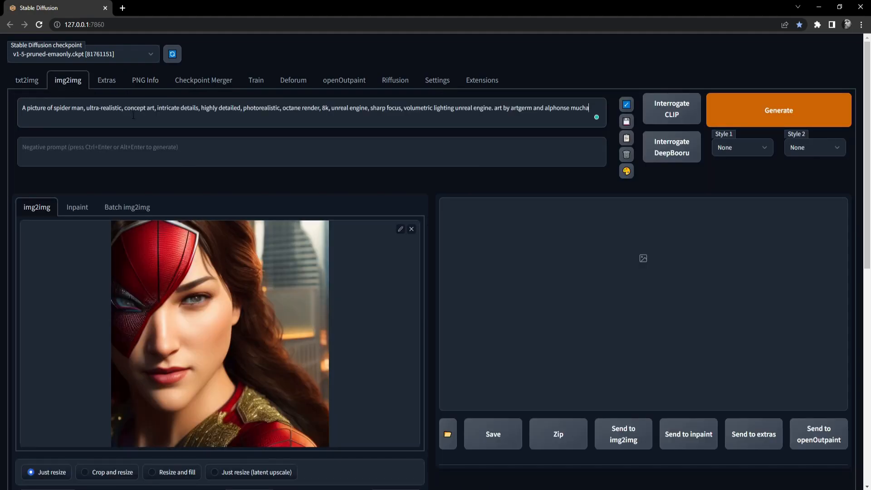
left_click(812, 149)
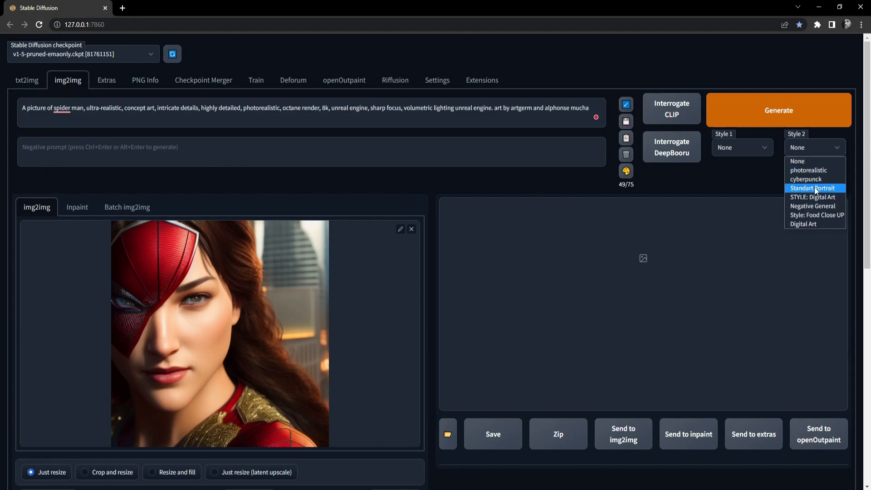
left_click(809, 206)
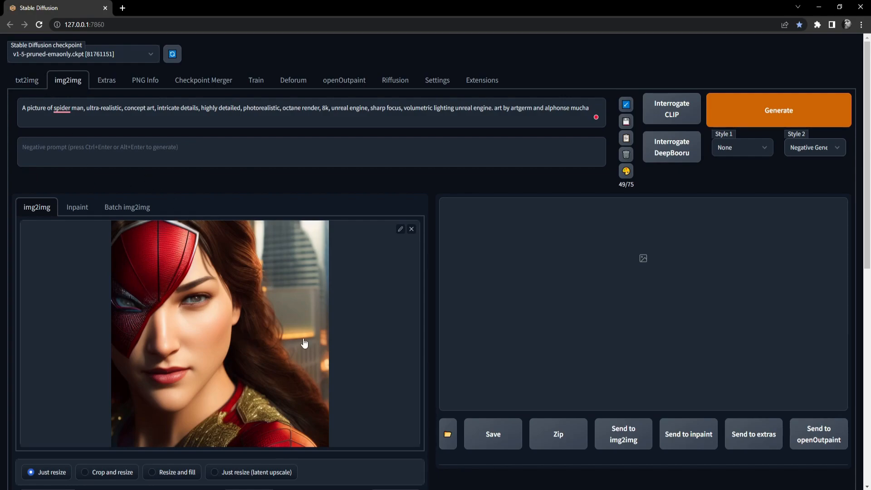
Step: Clear the img2img prompt and generate a new one from the portrait with Interrogate CLIP
left_click_drag(581, 107, 21, 108)
key("BackSpace")
key("ctrl+a")
key("BackSpace")
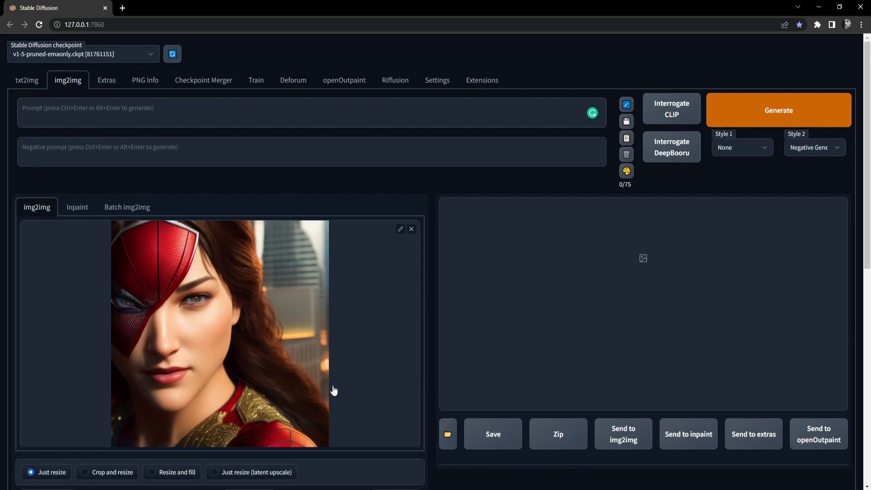
left_click(673, 110)
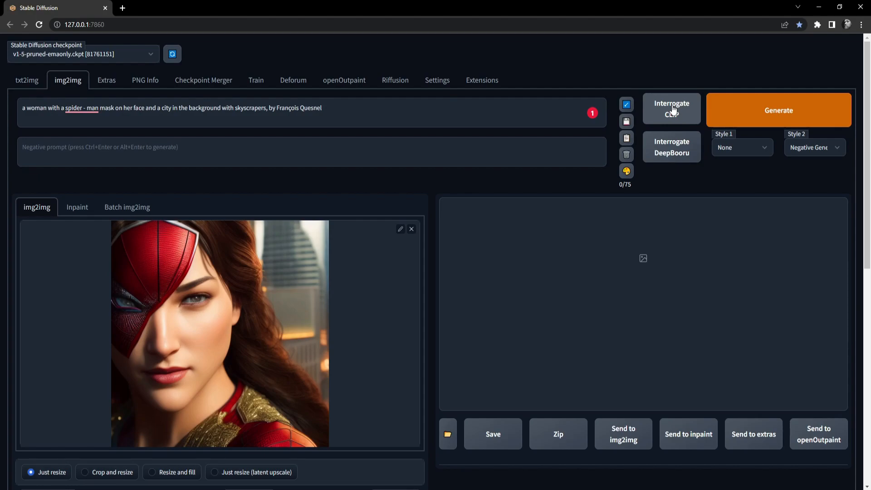
Step: Examine the interrogated prompt against the portrait, view image 00000.jfif briefly, and return to the img2img settings
left_click_drag(267, 107, 25, 108)
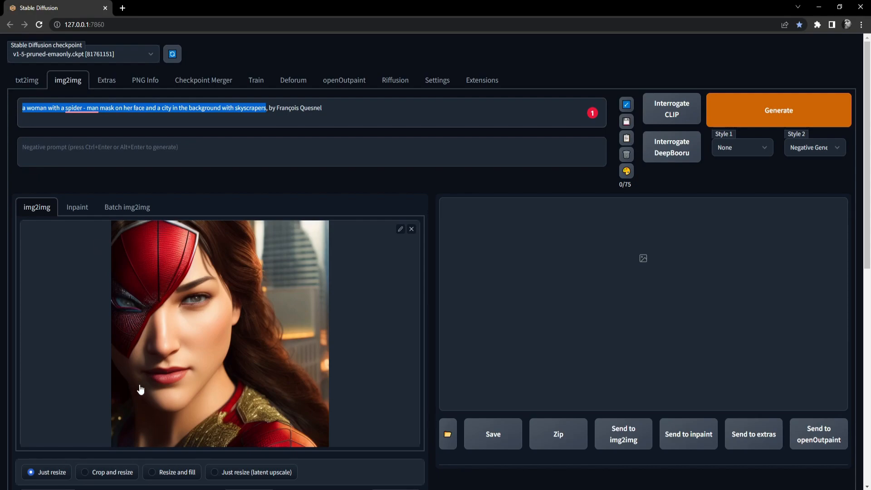
left_click_drag(370, 97, 22, 108)
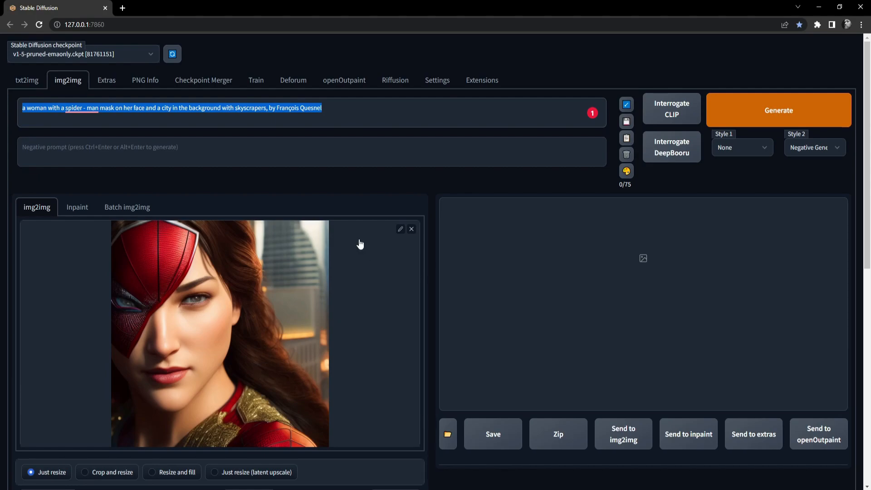
left_click(363, 110)
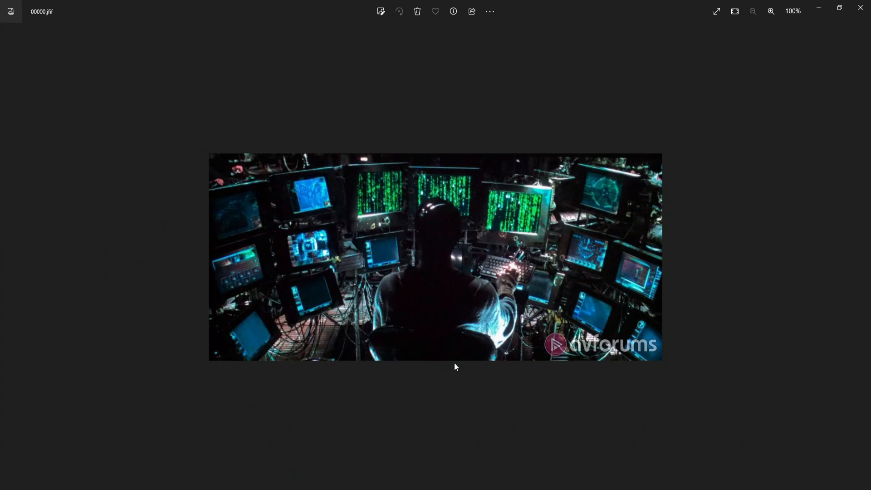
left_click(825, 6)
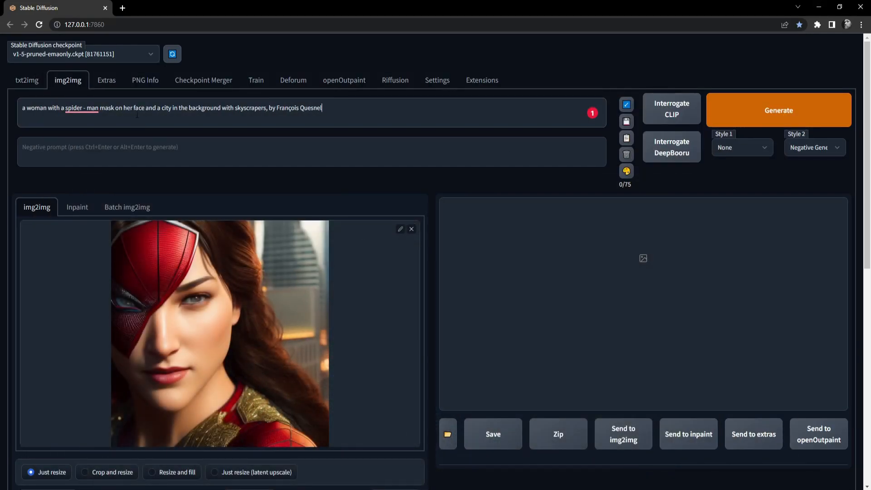
left_click(228, 487)
left_click_drag(322, 108, 1, 108)
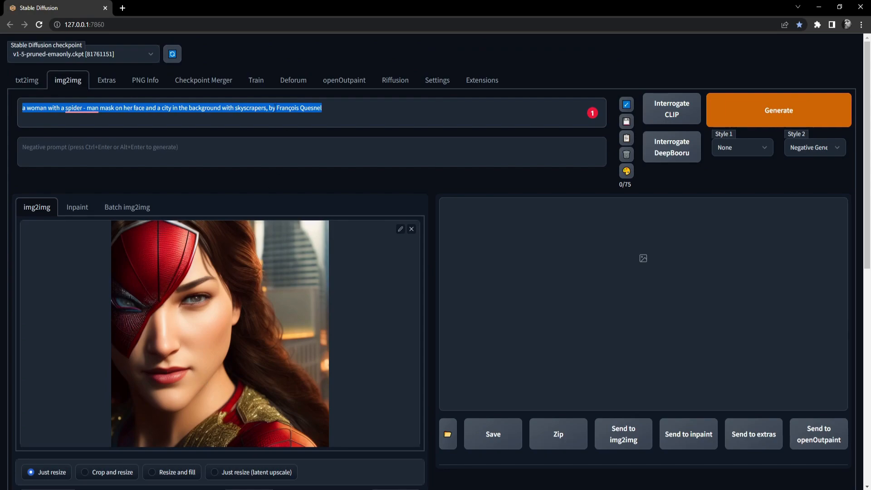
left_click(270, 110)
scroll(194, 404, "down", 7)
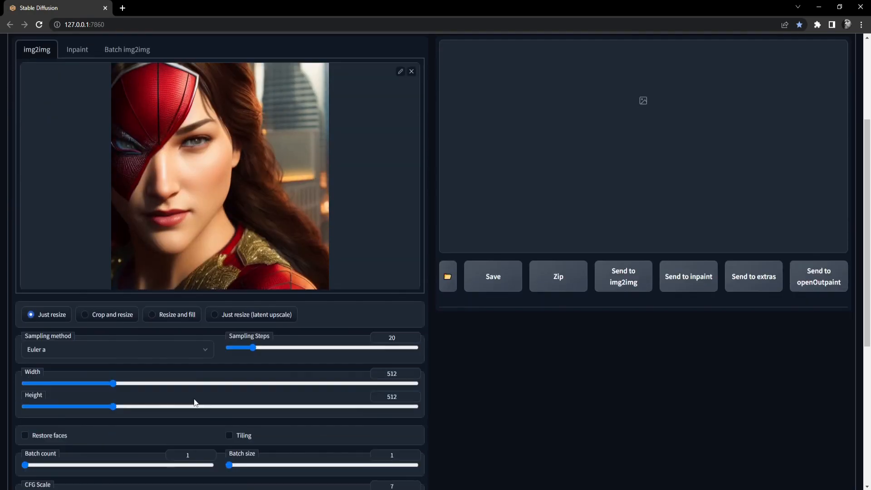
Step: Generate an img2img variation of the portrait from the interrogated prompt and enlarge the result
scroll(225, 426, "down", 1)
left_click(113, 370)
left_click(90, 384)
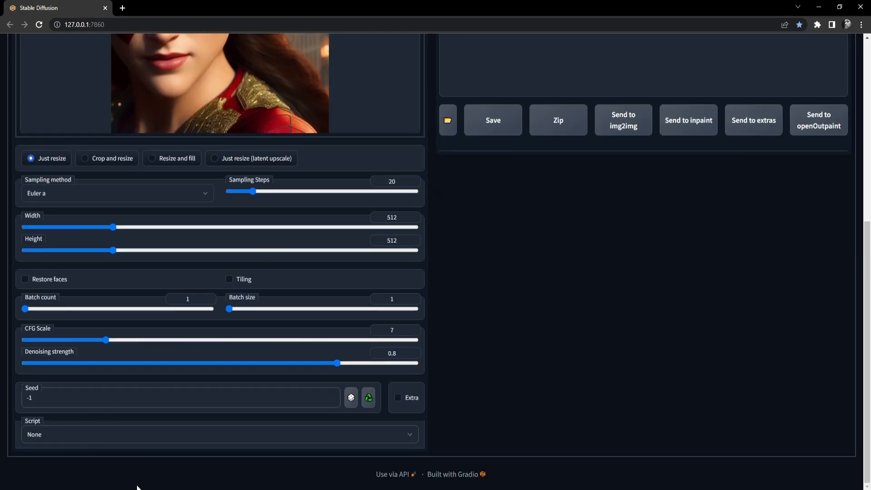
scroll(134, 488, "up", 7)
left_click(766, 109)
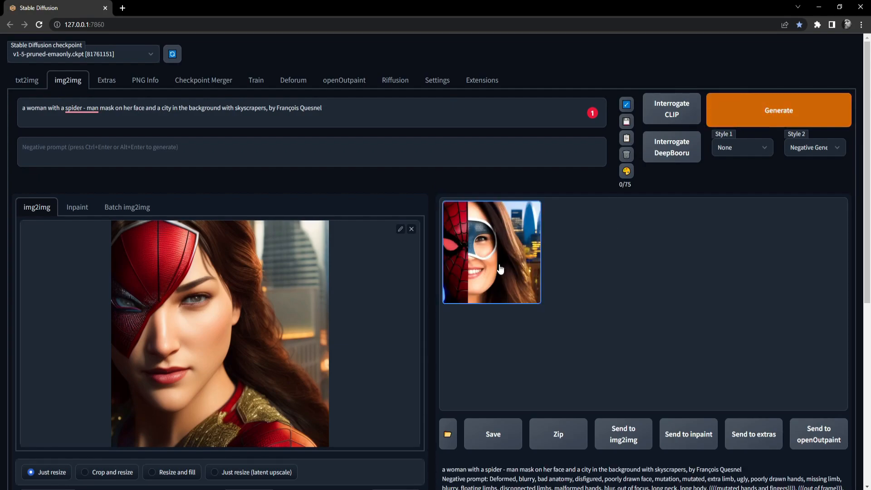
left_click(491, 252)
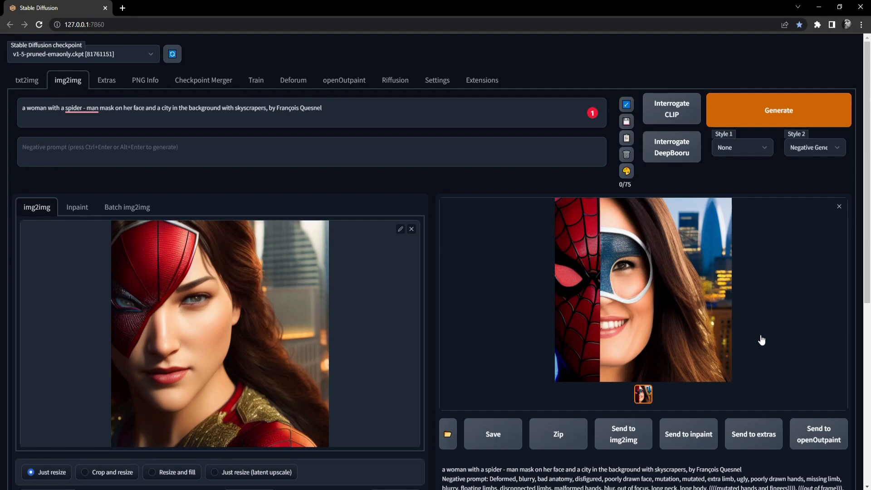
Step: Compare the generated image with the source portrait, the full prompt text and the denoising strength setting
left_click_drag(322, 108, 32, 108)
right_click(76, 113)
key("Escape")
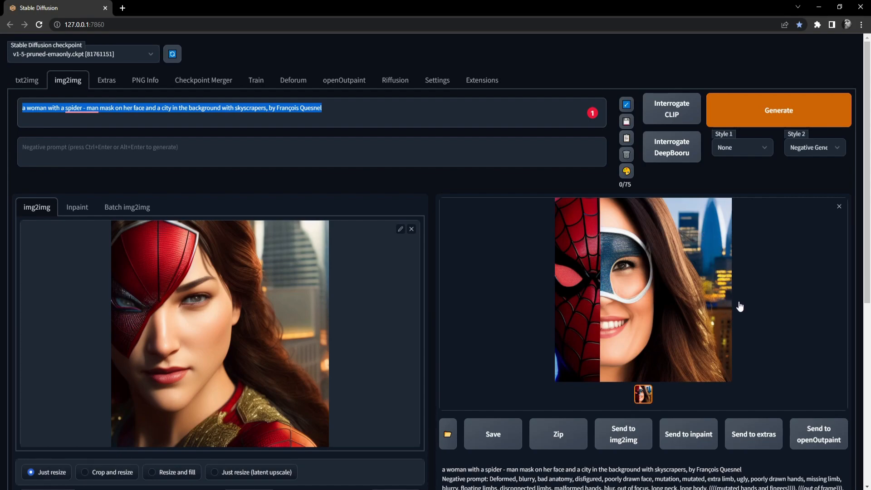
left_click_drag(346, 106, 1, 117)
scroll(338, 379, "down", 6)
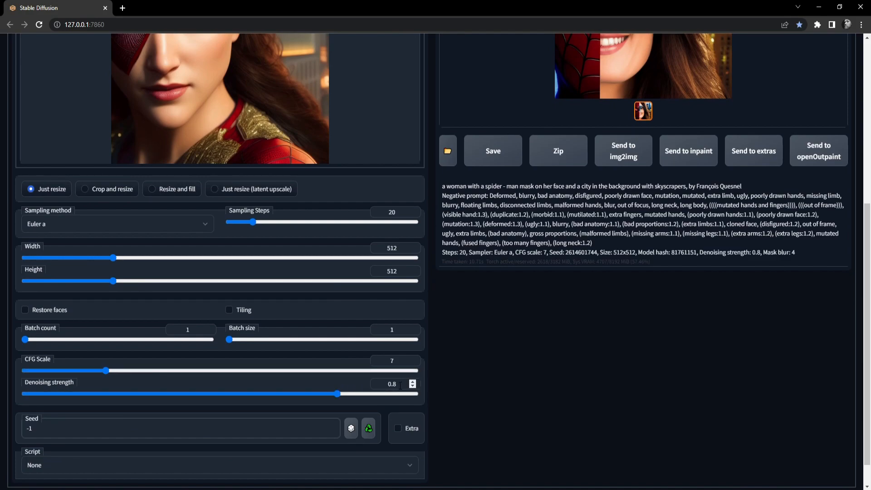
scroll(400, 386, "up", 3)
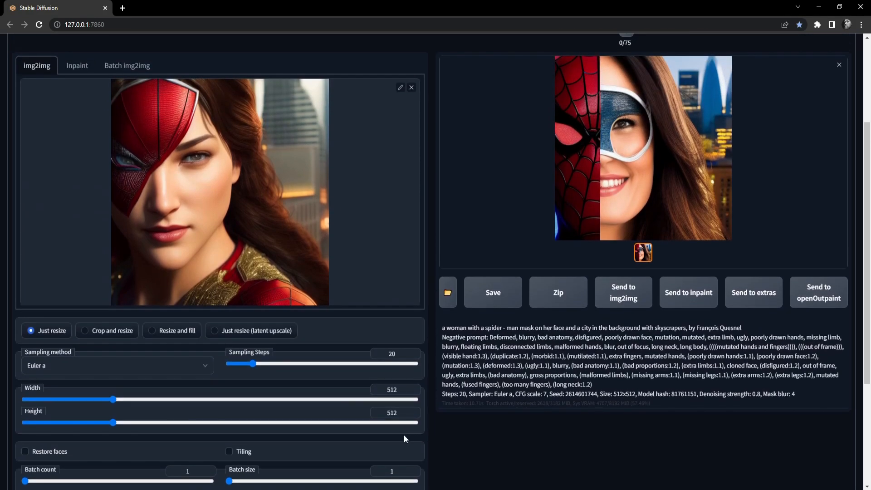
scroll(250, 296, "up", 3)
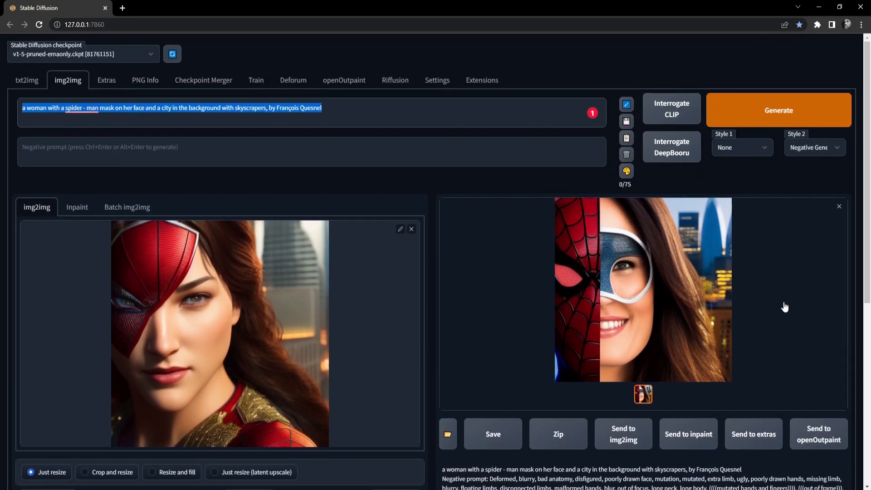
Step: Set the denoising strength to 0.2 and regenerate the image
scroll(281, 322, "down", 5)
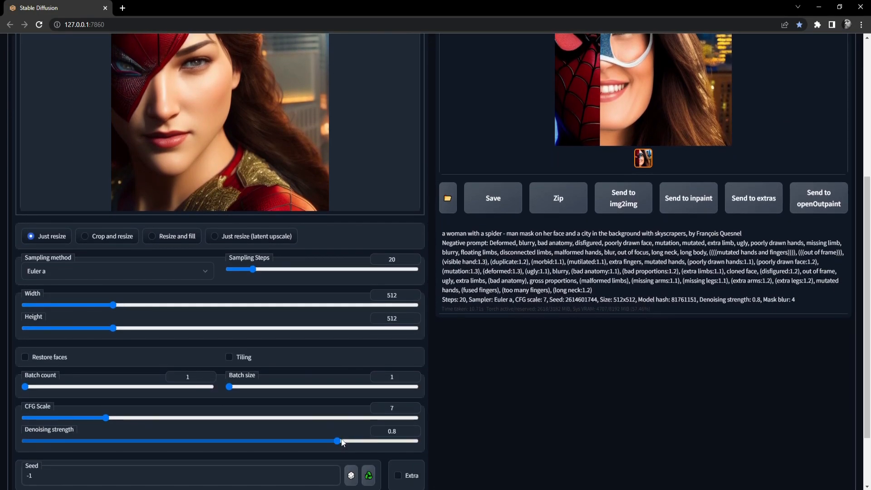
left_click_drag(336, 440, 293, 441)
left_click_drag(194, 441, 105, 439)
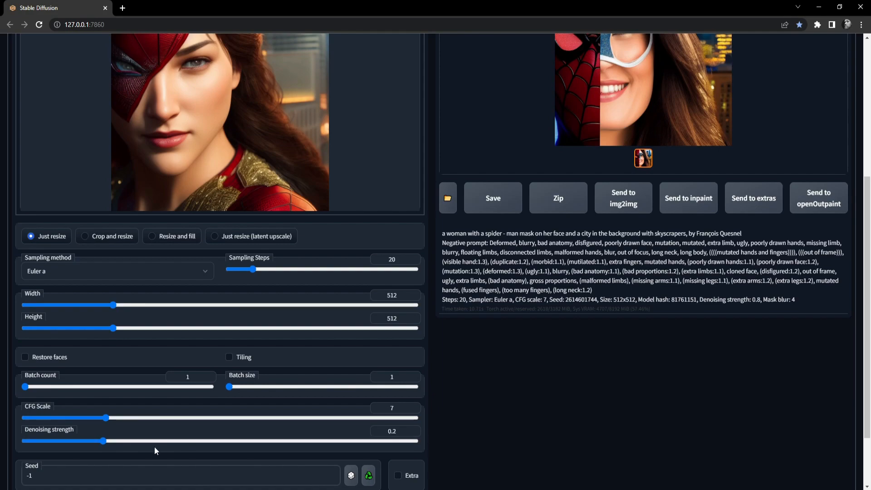
scroll(155, 445, "up", 2)
scroll(155, 445, "up", 4)
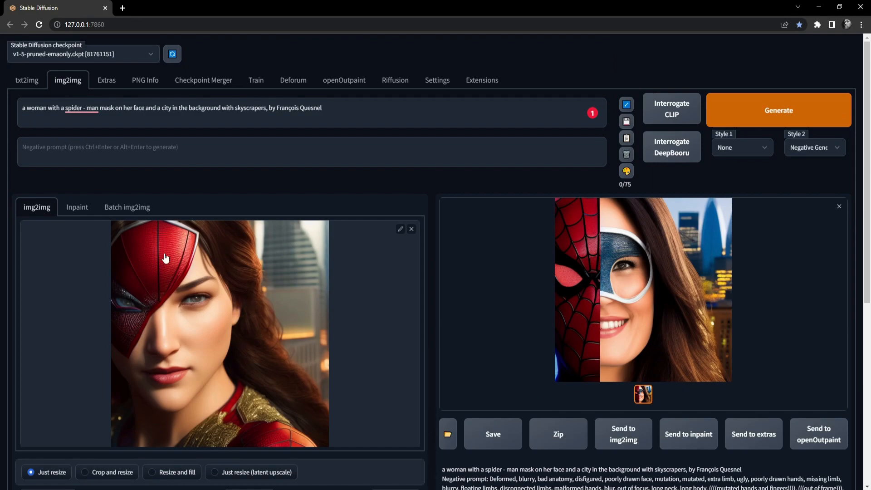
left_click(792, 100)
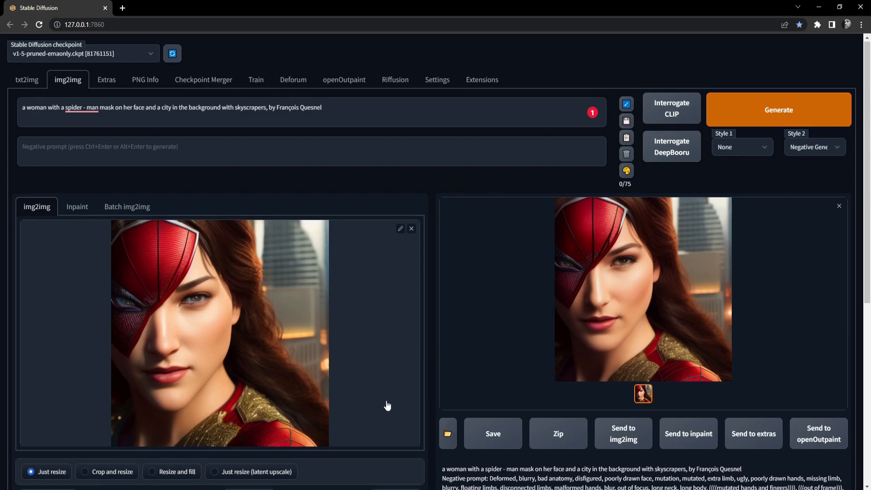
Step: Raise the denoising strength to 0.3 and generate another variation of the portrait
scroll(318, 426, "down", 5)
left_click_drag(103, 441, 140, 439)
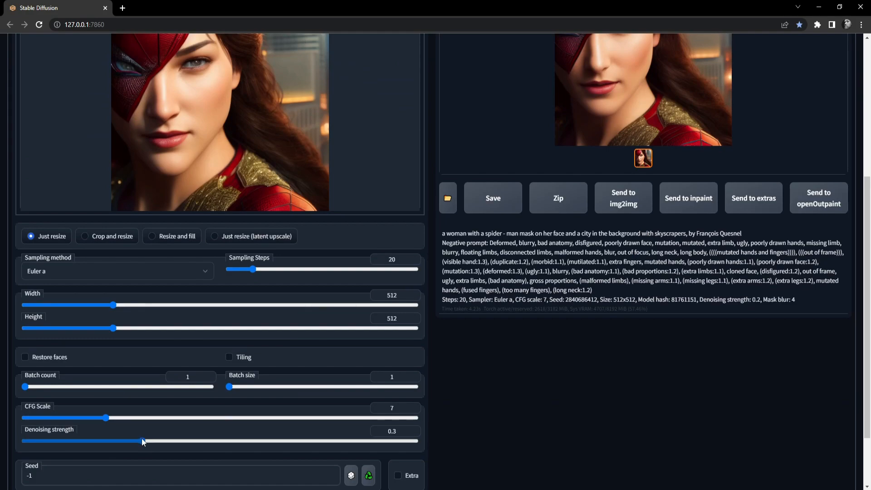
scroll(159, 440, "up", 5)
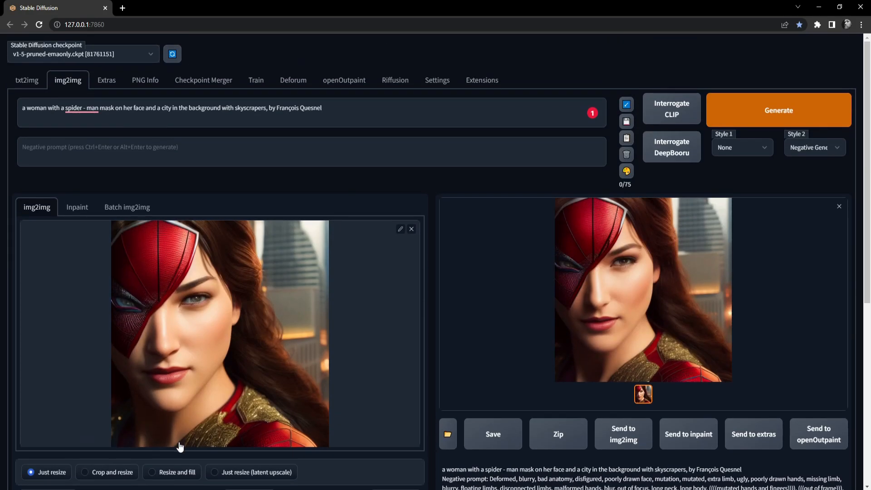
left_click(777, 110)
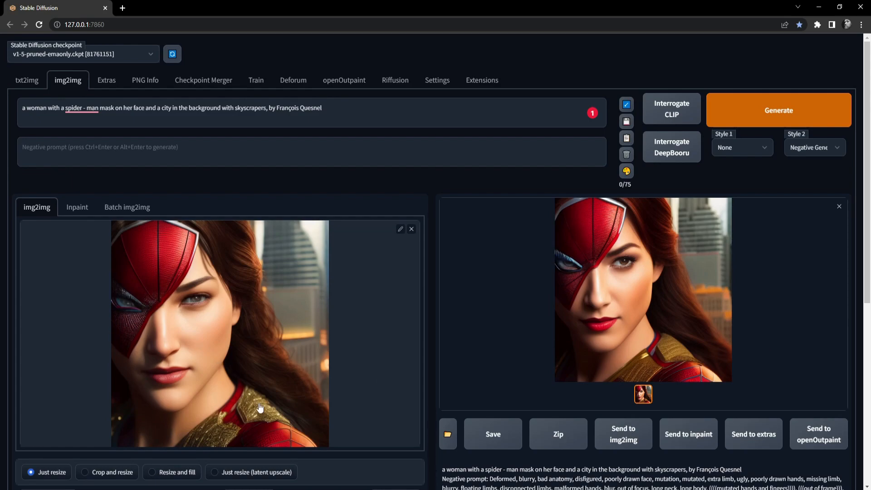
Step: Remove "with a spider - man mask on her face" from the prompt and generate the image again
scroll(254, 408, "down", 5)
scroll(253, 410, "down", 2)
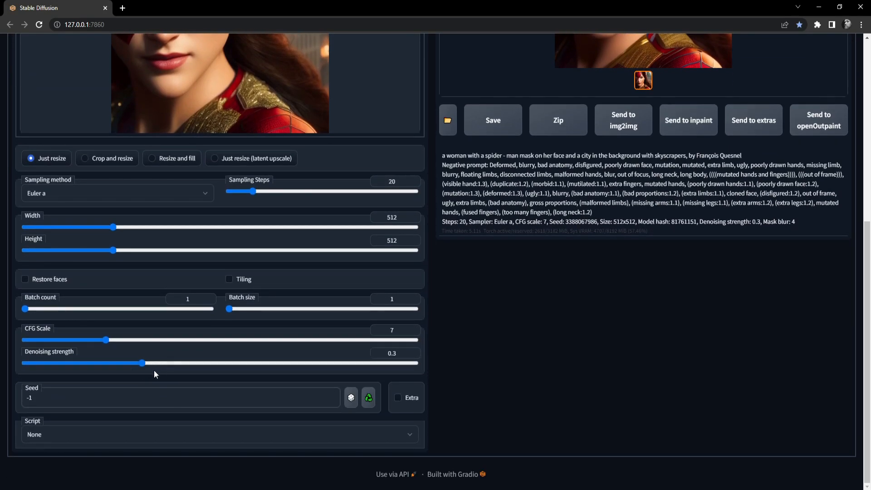
scroll(168, 385, "up", 7)
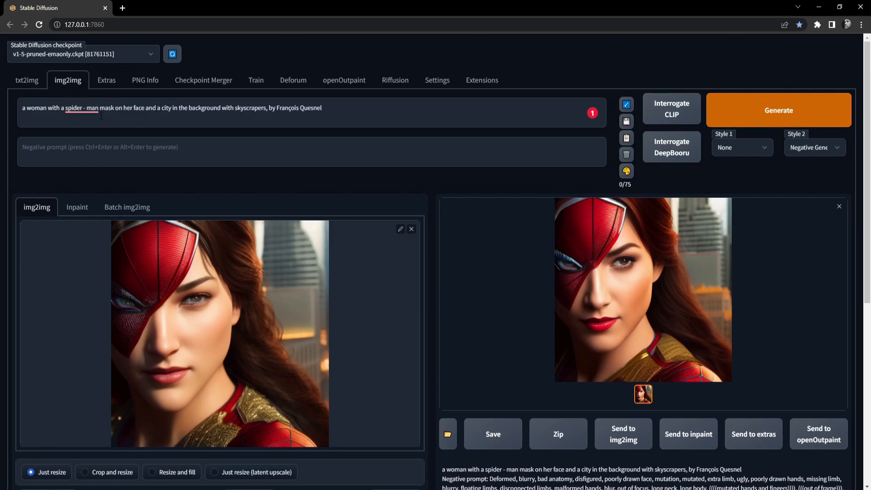
left_click_drag(144, 108, 48, 107)
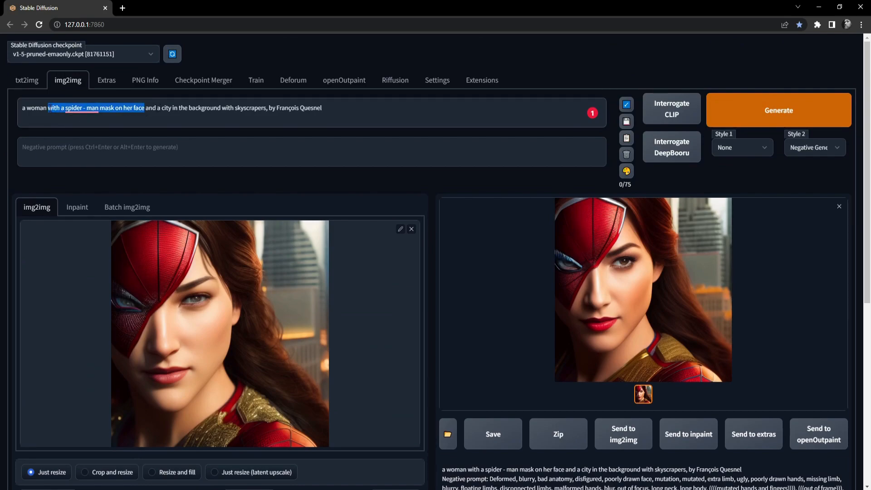
key("BackSpace")
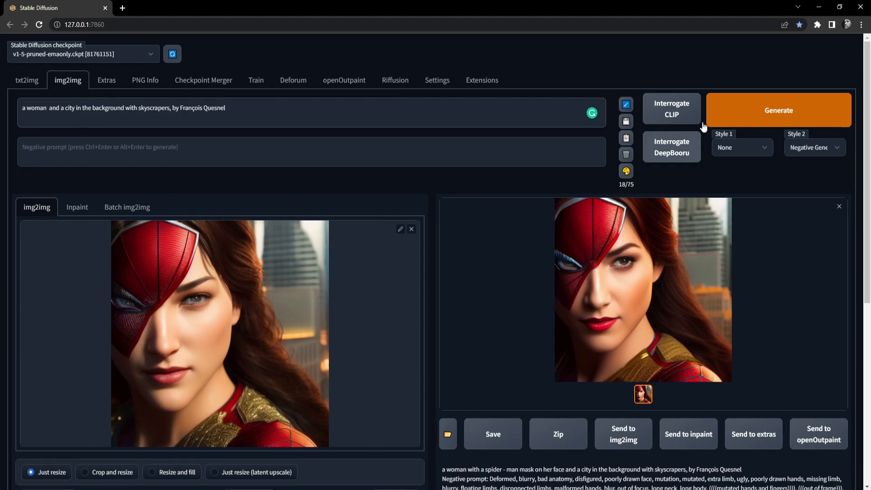
left_click(776, 107)
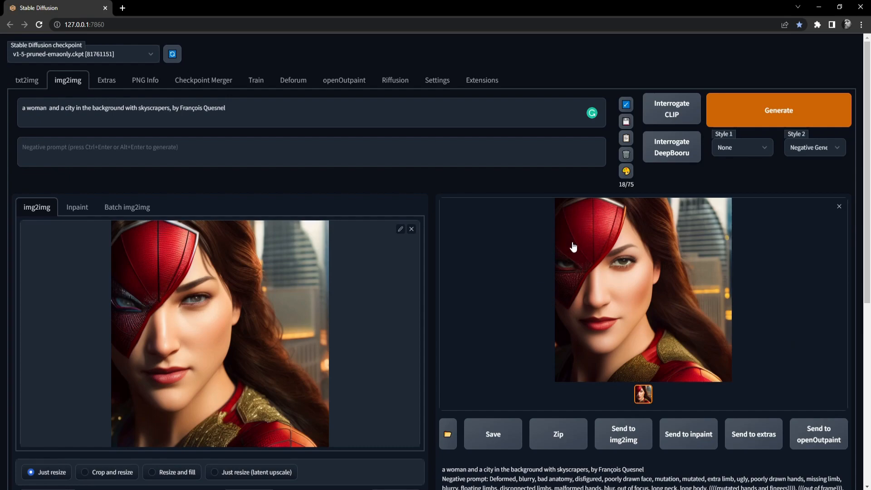
Step: Review the result's generation settings, set the denoising strength to 0.7 and generate from the mask-free prompt
scroll(296, 313, "down", 5)
scroll(299, 307, "down", 2)
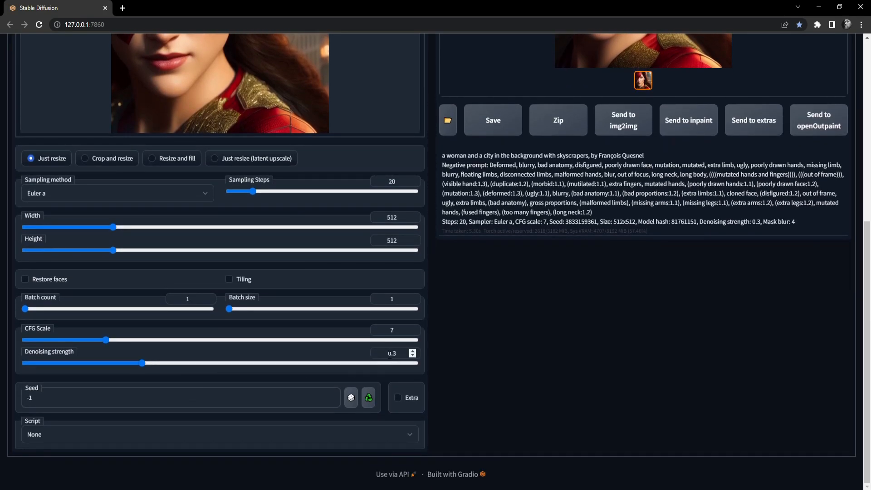
scroll(236, 408, "up", 7)
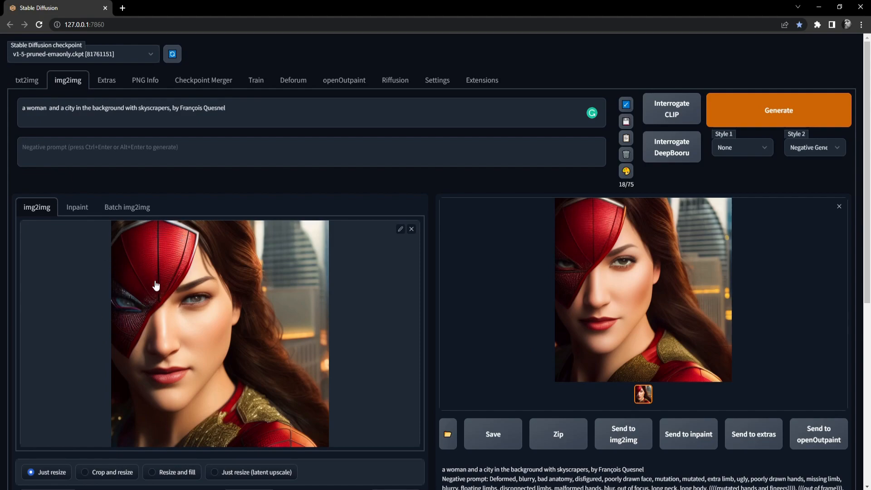
scroll(172, 354, "down", 6)
left_click_drag(142, 395, 302, 396)
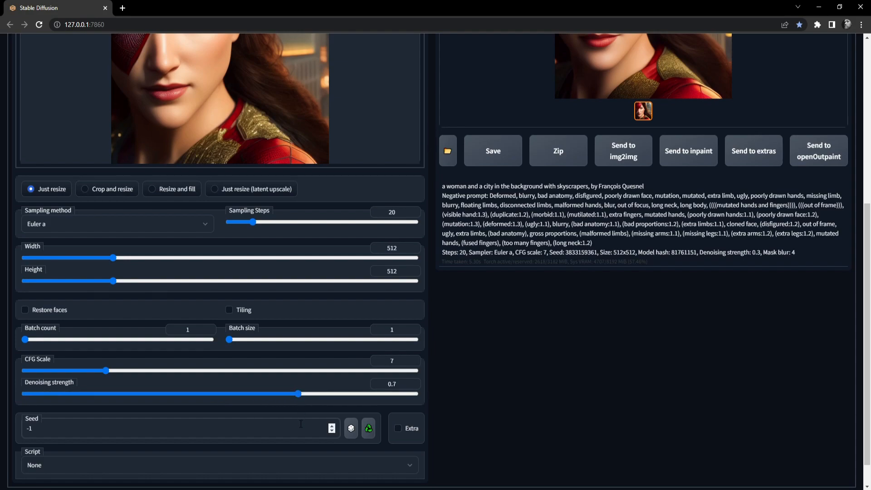
scroll(300, 424, "up", 6)
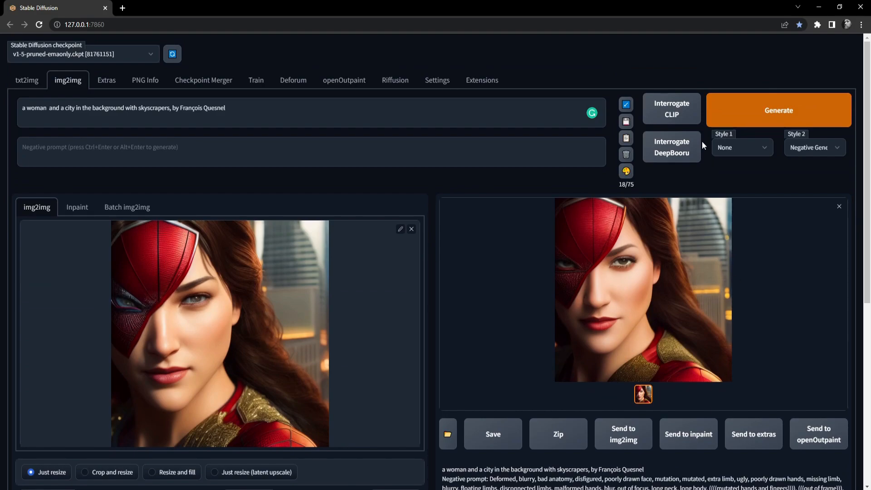
left_click(782, 104)
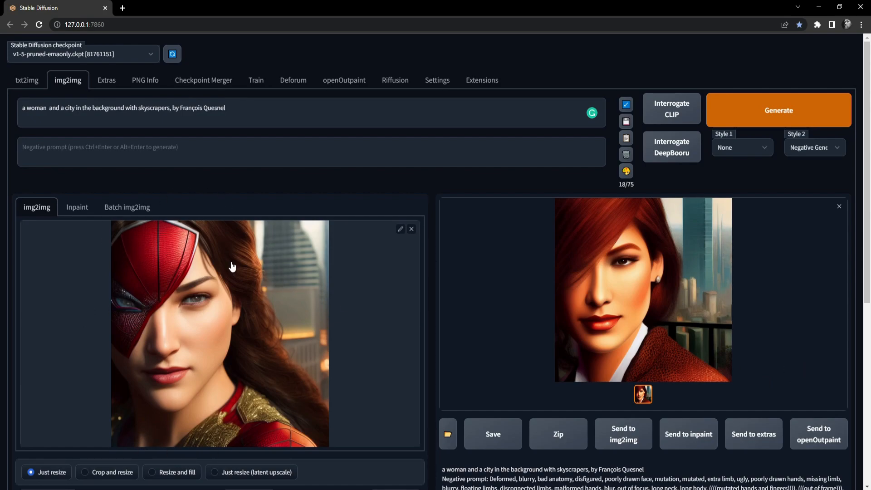
Step: Lower the denoising strength to 0.4 and generate a new image from the shortened prompt
scroll(222, 394, "down", 6)
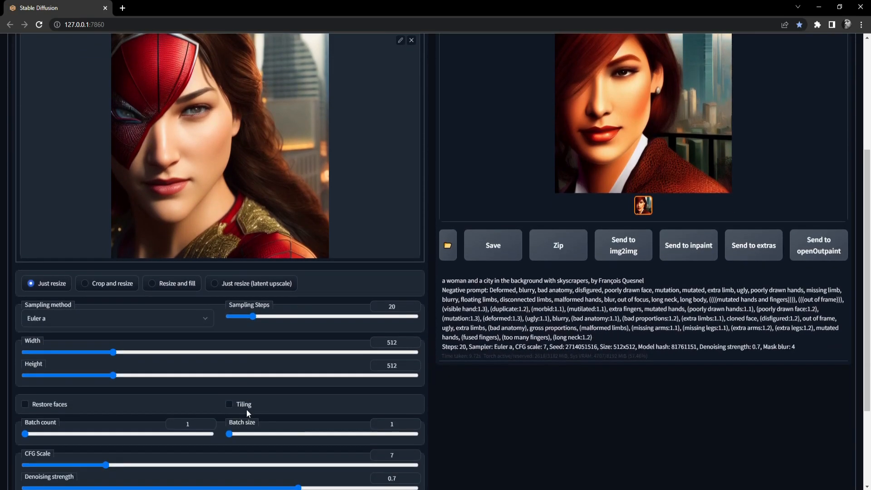
left_click_drag(296, 393, 183, 401)
scroll(184, 401, "up", 6)
left_click(737, 124)
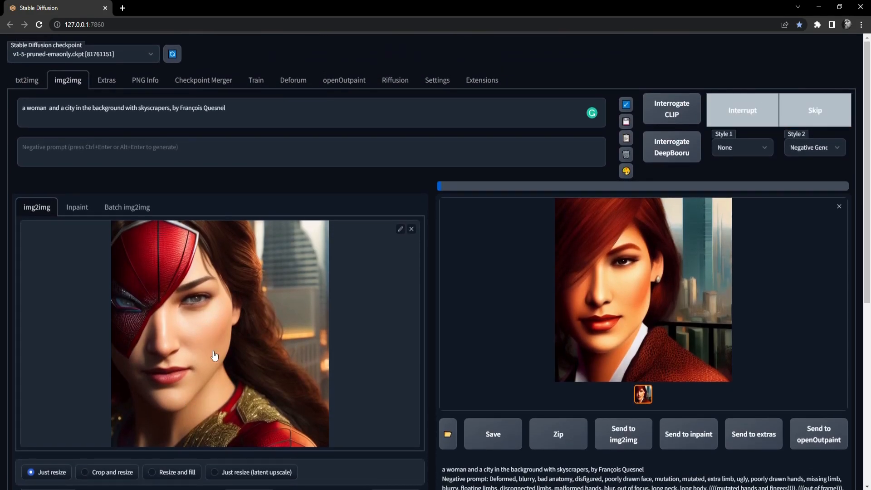
Step: Compare the new result with the source portrait, add "(without a mask:2)" after "a woman" in the prompt, and regenerate
scroll(794, 402, "down", 1)
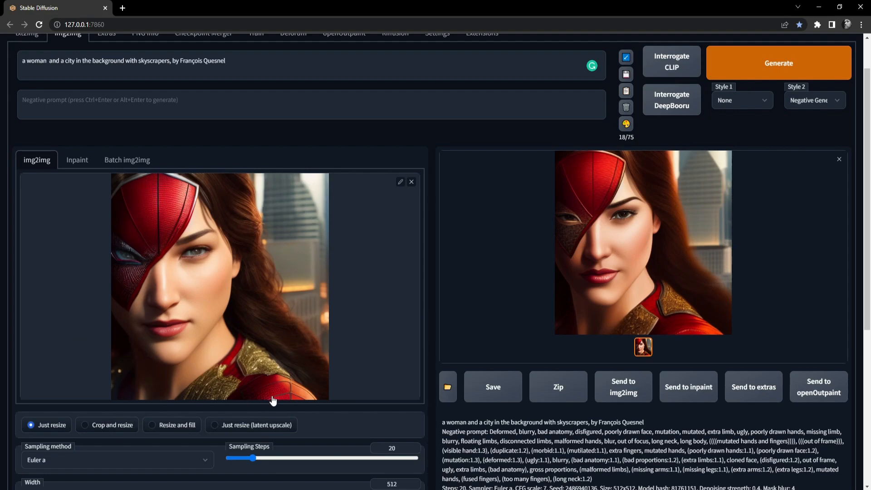
scroll(262, 467, "down", 6)
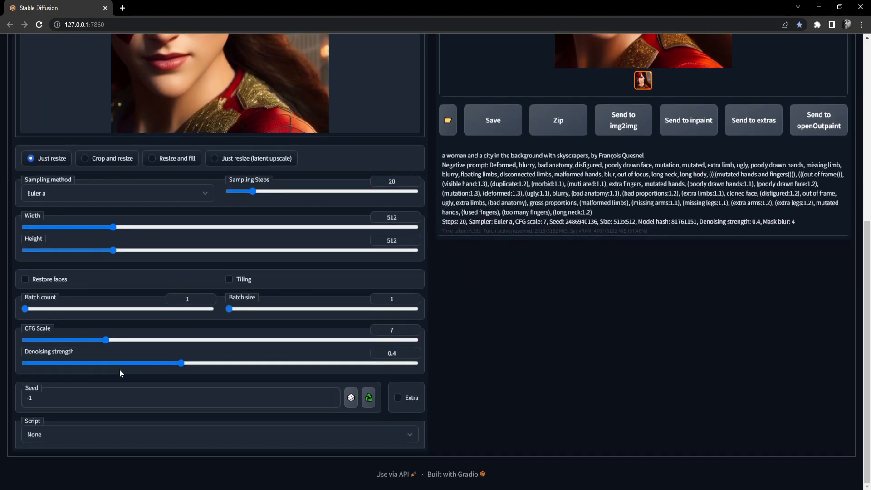
scroll(119, 369, "up", 6)
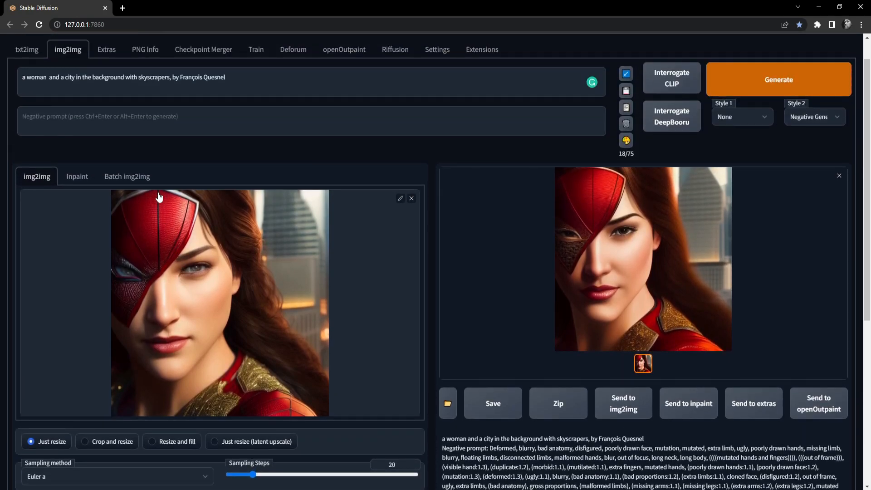
scroll(175, 447, "down", 6)
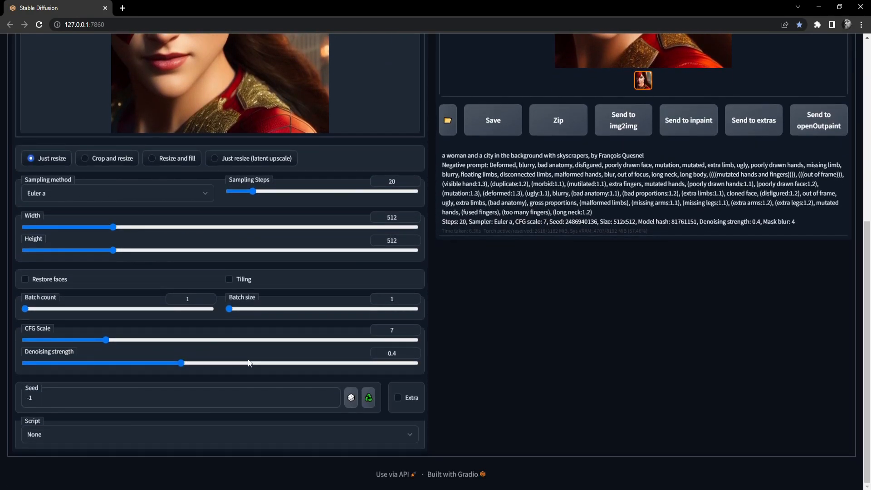
scroll(261, 365, "up", 7)
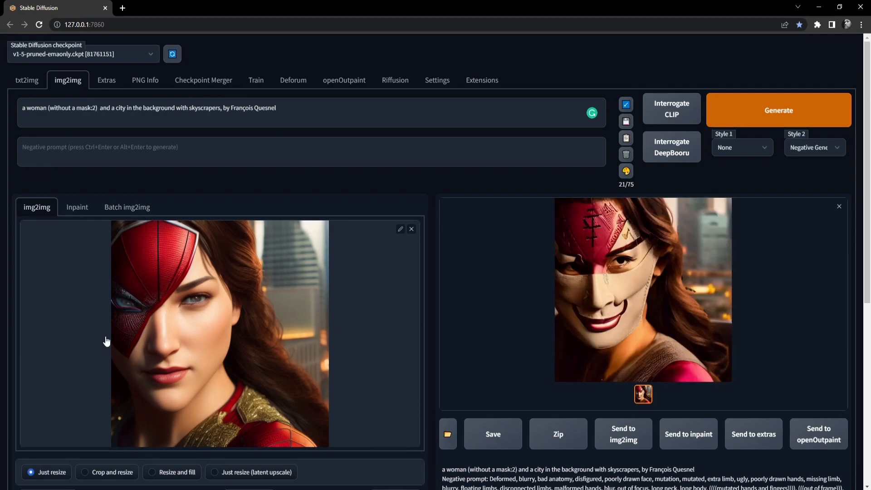
Step: Switch to Inpaint mode and load the masked woman's portrait as the image to inpaint
left_click(76, 211)
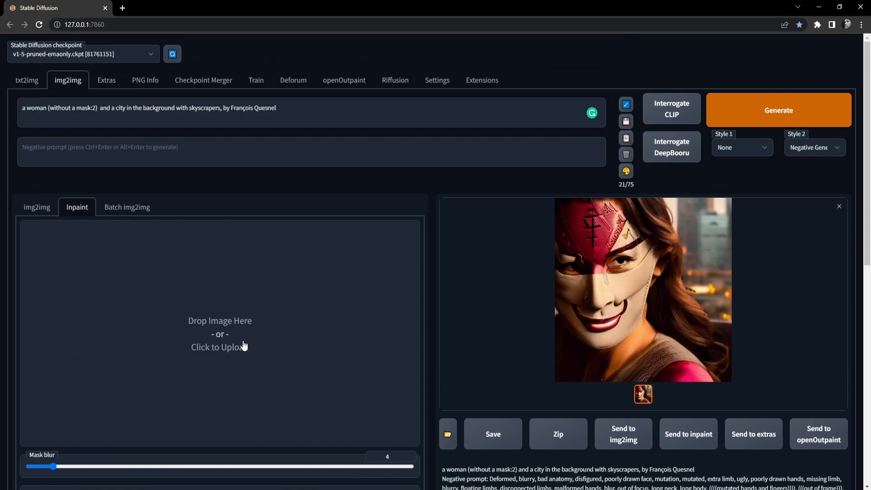
left_click(28, 208)
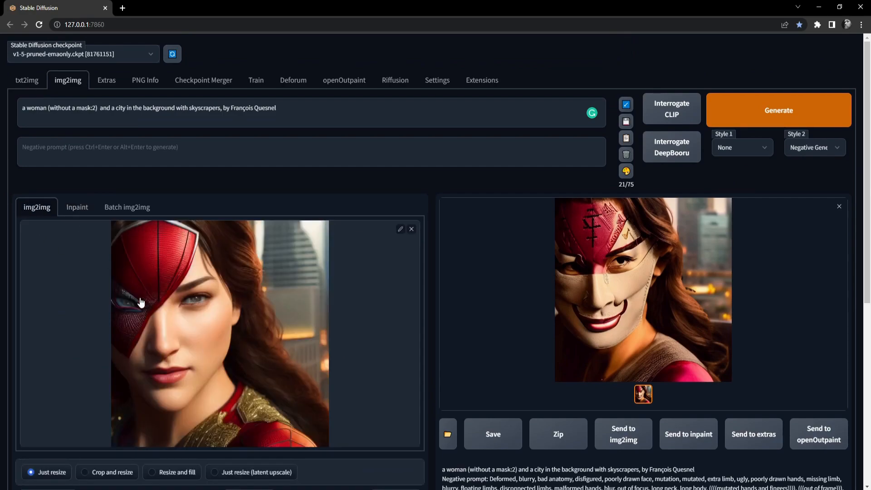
left_click(82, 210)
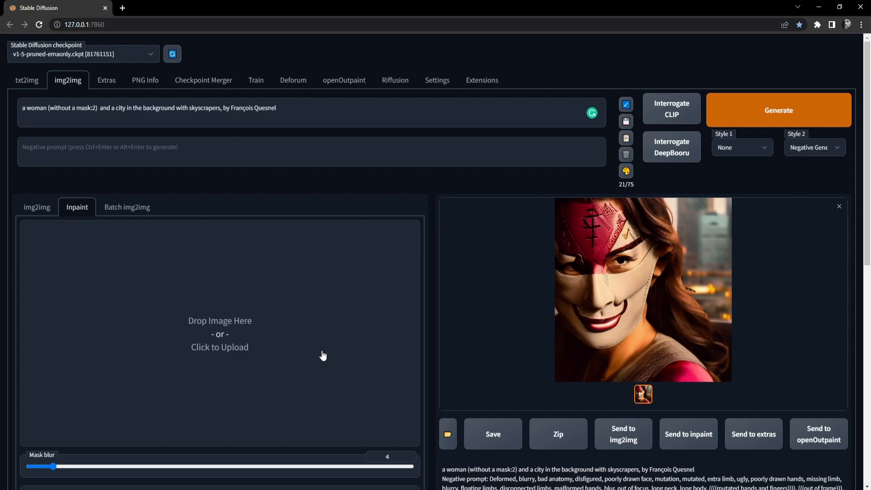
left_click(224, 341)
double_click(426, 149)
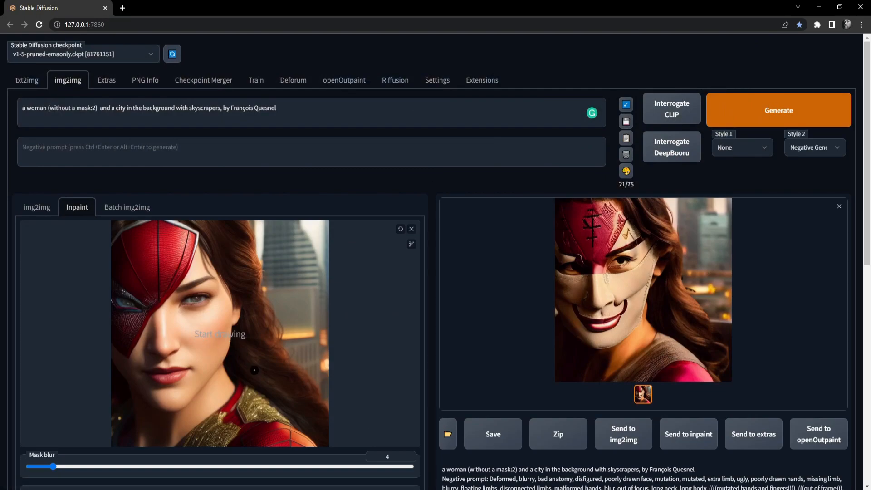
Step: Enlarge the brush and paint an inpaint mask over the red mask covering half of the woman's face
left_click(412, 246)
mouse_move(366, 250)
left_mouse_down()
mouse_move(393, 248)
mouse_move(366, 248)
mouse_move(387, 249)
left_mouse_up()
mouse_move(189, 238)
left_mouse_down()
mouse_move(140, 230)
mouse_move(115, 252)
mouse_move(110, 331)
mouse_move(122, 350)
mouse_move(129, 345)
mouse_move(117, 307)
mouse_move(125, 336)
mouse_move(187, 262)
mouse_move(191, 249)
mouse_move(159, 259)
mouse_move(128, 292)
mouse_move(130, 274)
mouse_move(164, 240)
left_mouse_up()
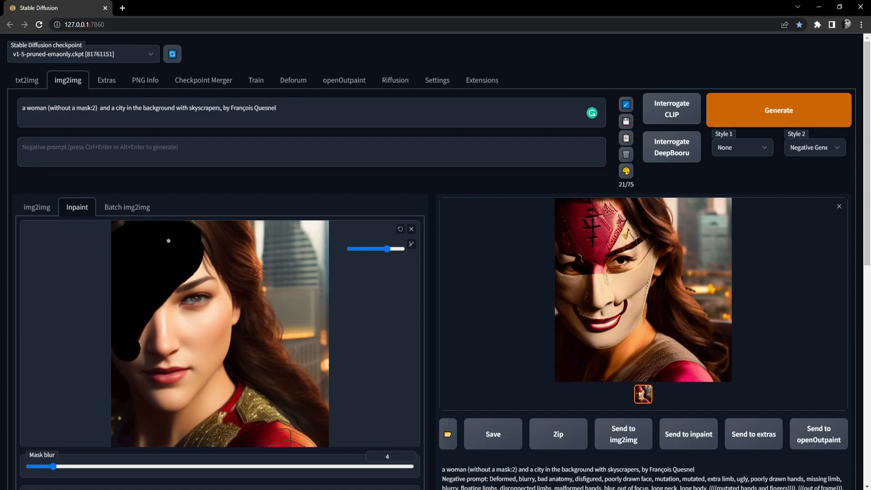
Step: Remove "(without a mask:2)" from the prompt, leaving the woman, city background and artist description
left_click_drag(99, 107, 47, 108)
key("BackSpace")
scroll(45, 456, "down", 9)
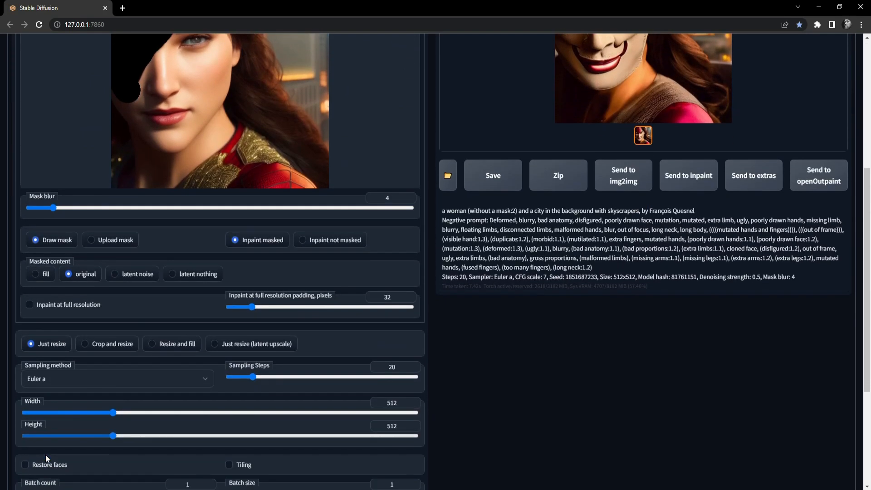
scroll(78, 433, "up", 7)
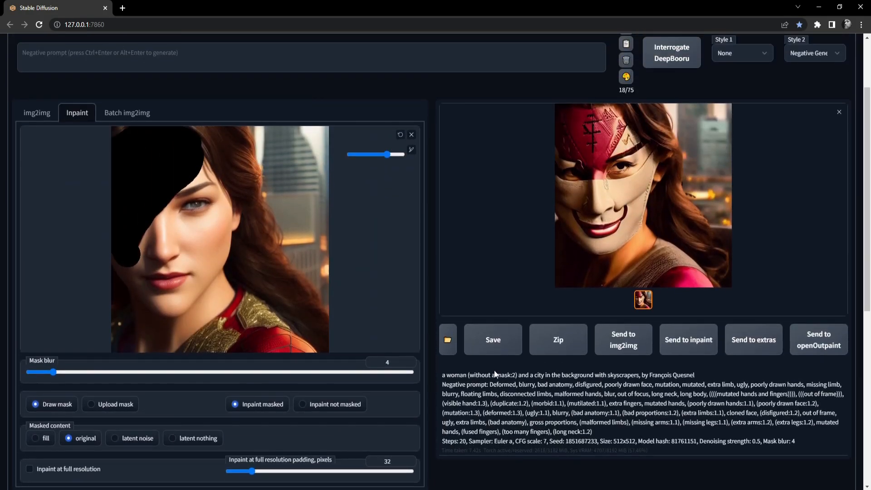
scroll(312, 295, "up", 3)
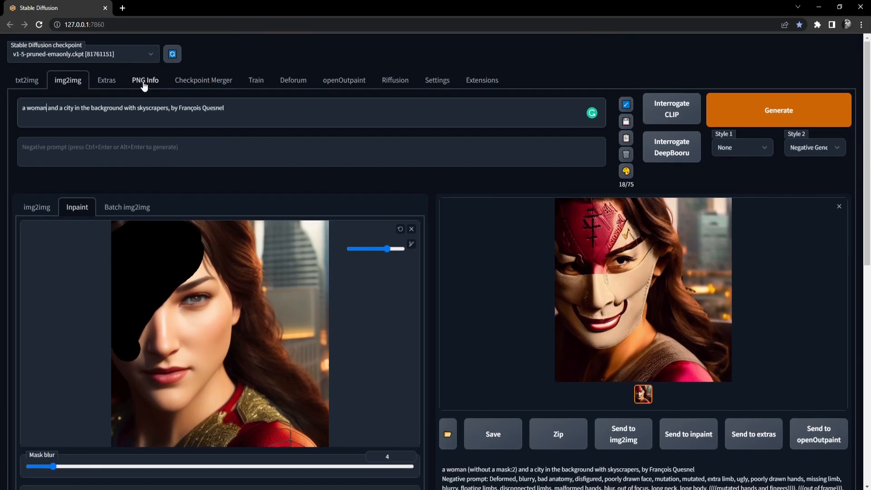
left_click(106, 81)
left_click(139, 84)
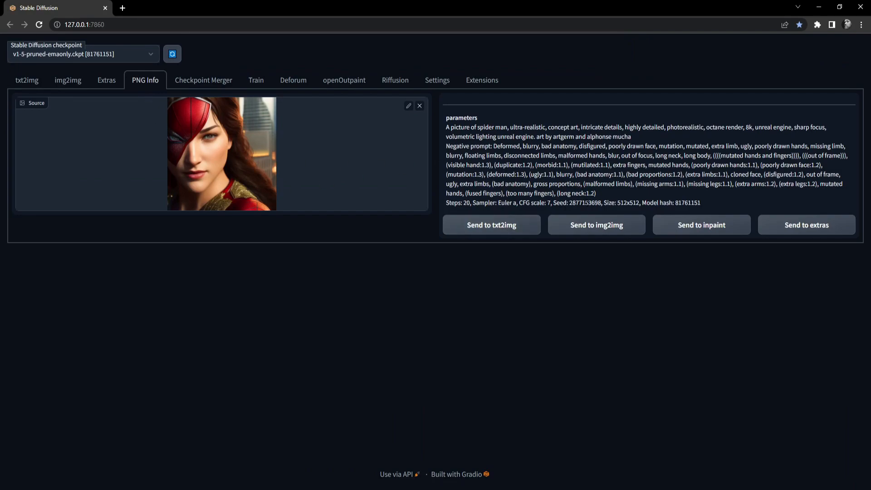
double_click(585, 202)
key("ctrl+c")
left_click(30, 82)
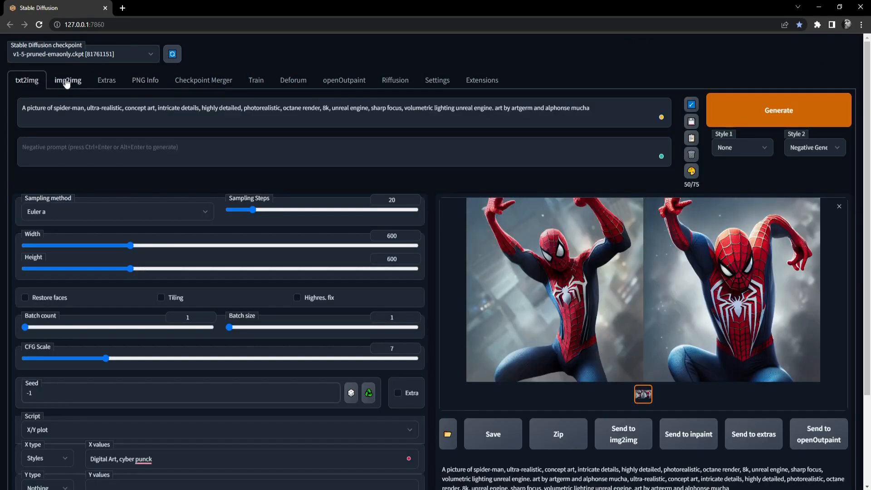
left_click(66, 83)
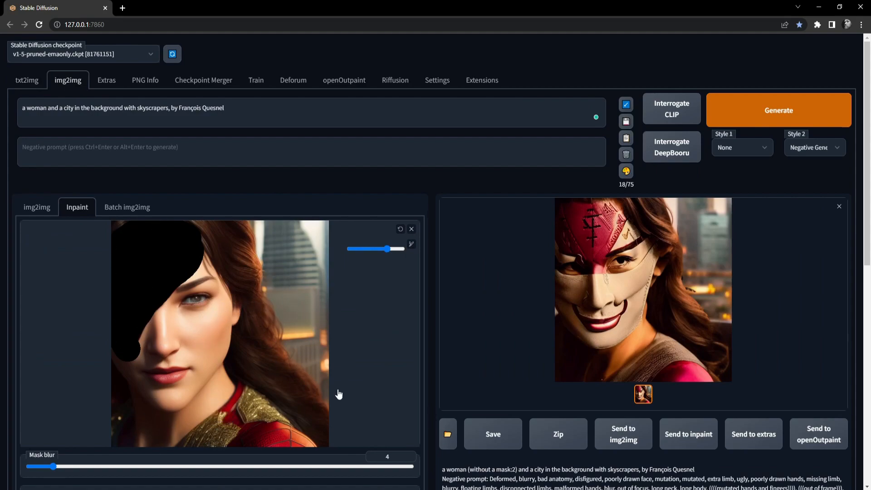
scroll(233, 442, "down", 4)
scroll(233, 447, "down", 6)
left_click_drag(59, 397, 1, 403)
key("ctrl+v")
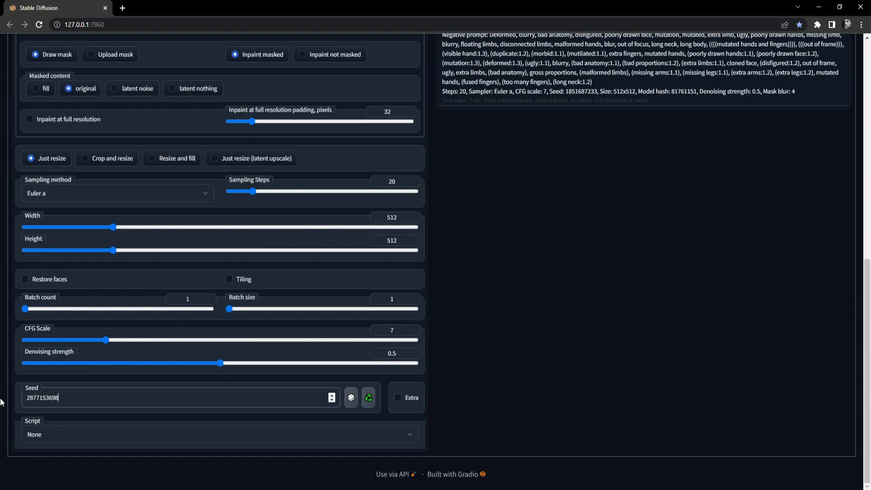
Step: Lower the denoising strength for the masked area to 0.28
scroll(1, 403, "up", 1)
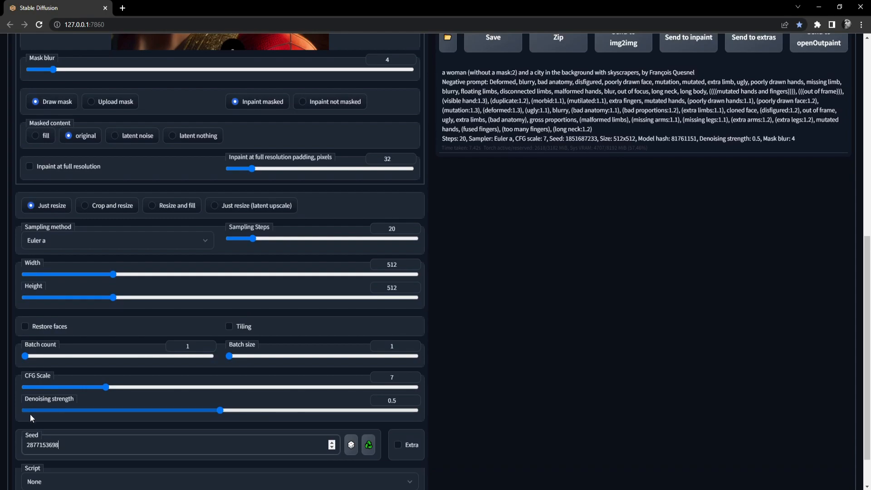
scroll(61, 414, "up", 8)
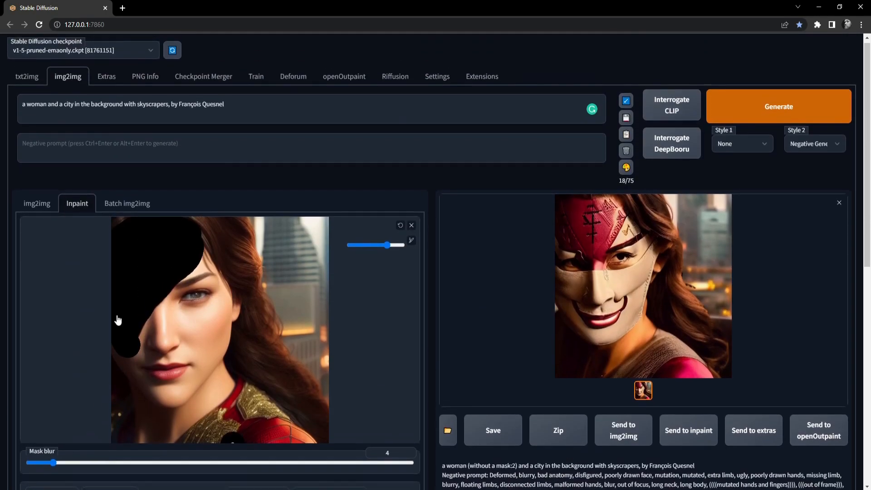
scroll(86, 427, "down", 9)
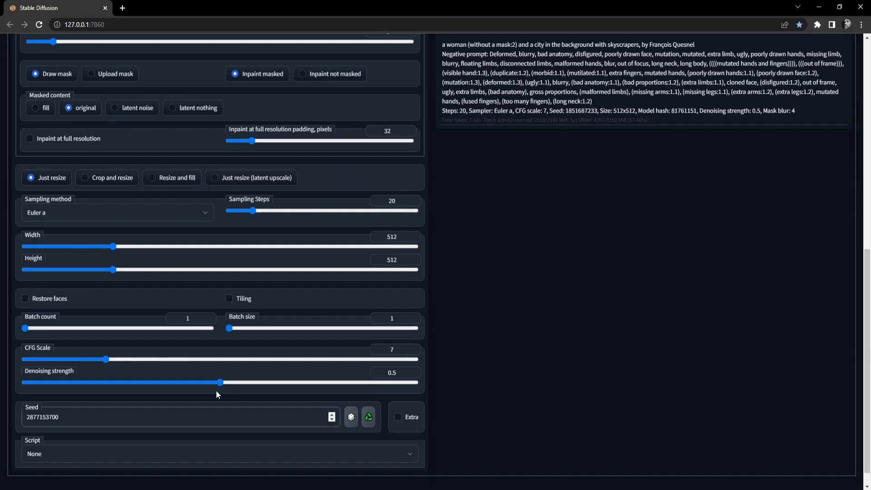
left_click_drag(219, 385, 134, 390)
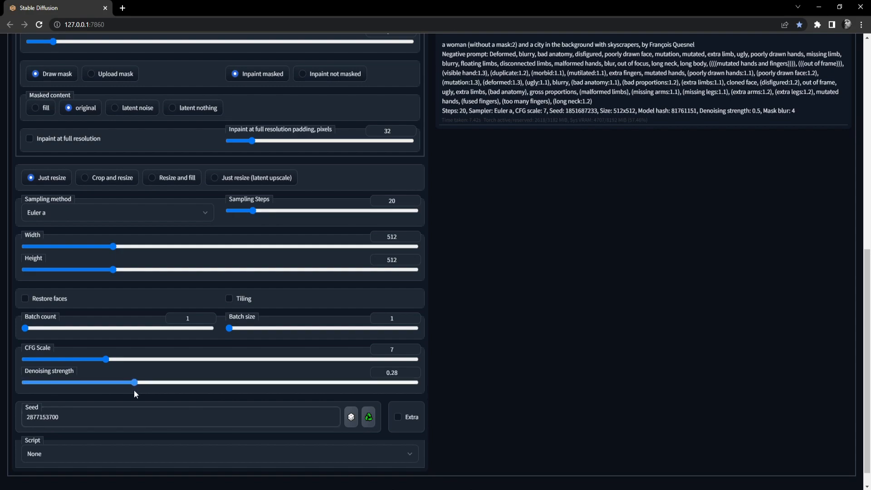
scroll(134, 390, "up", 2)
scroll(135, 407, "up", 7)
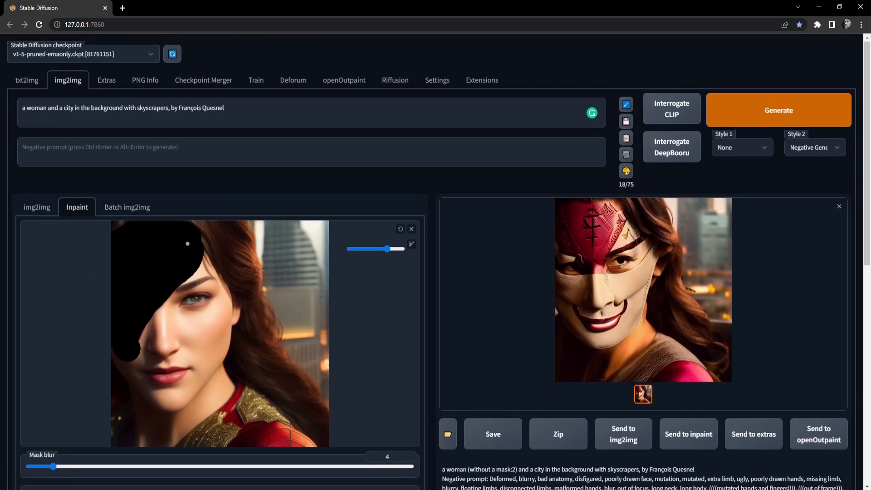
Step: Raise the denoising strength for the masked area to 0.8
scroll(125, 385, "down", 9)
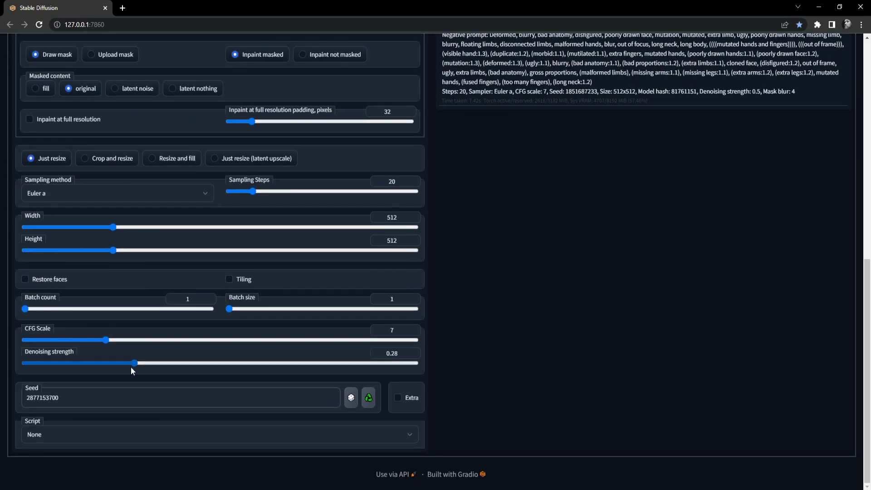
left_click_drag(130, 367, 298, 363)
scroll(299, 374, "up", 5)
scroll(299, 374, "down", 5)
left_click_drag(297, 369, 337, 365)
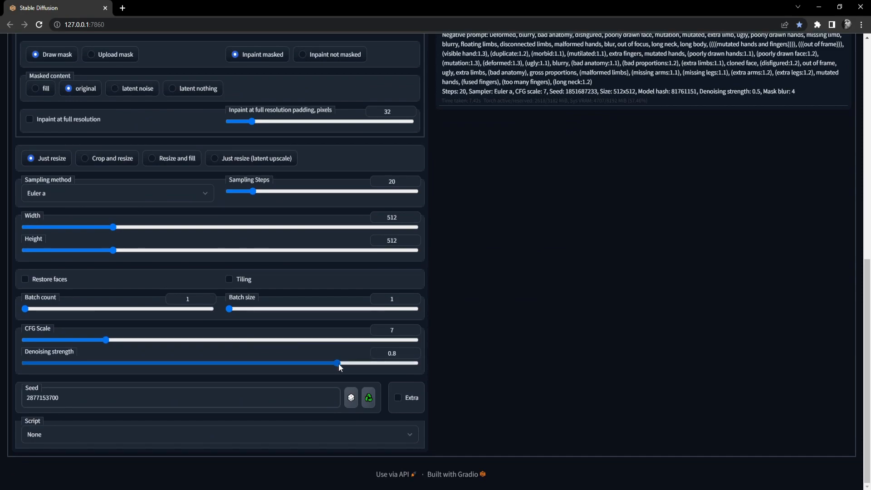
scroll(205, 382, "up", 10)
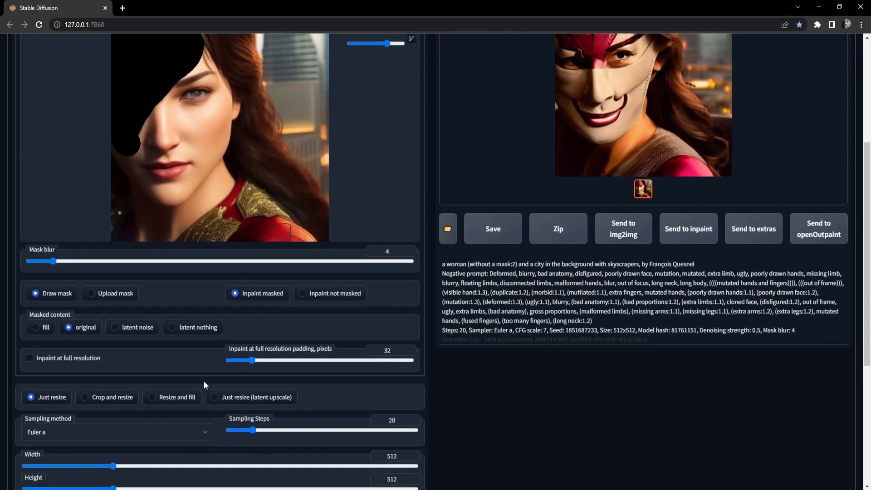
scroll(146, 245, "up", 1)
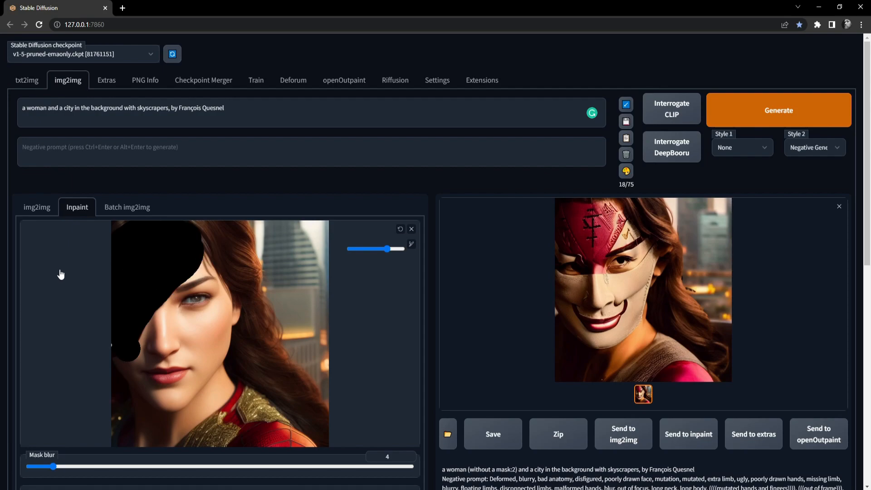
Step: Generate the inpainted portrait from the prompt "a woman and a city in the background with skyscrapers, by François Quesnel"
left_click_drag(22, 107, 263, 107)
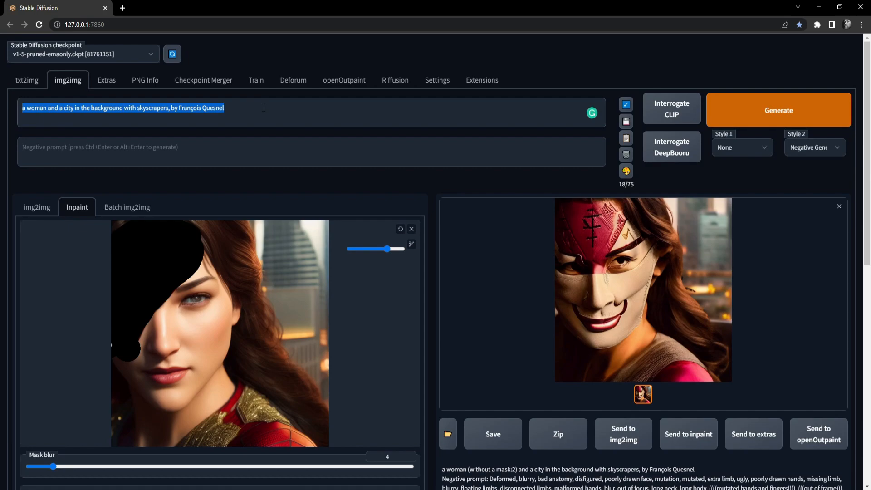
left_click(263, 108)
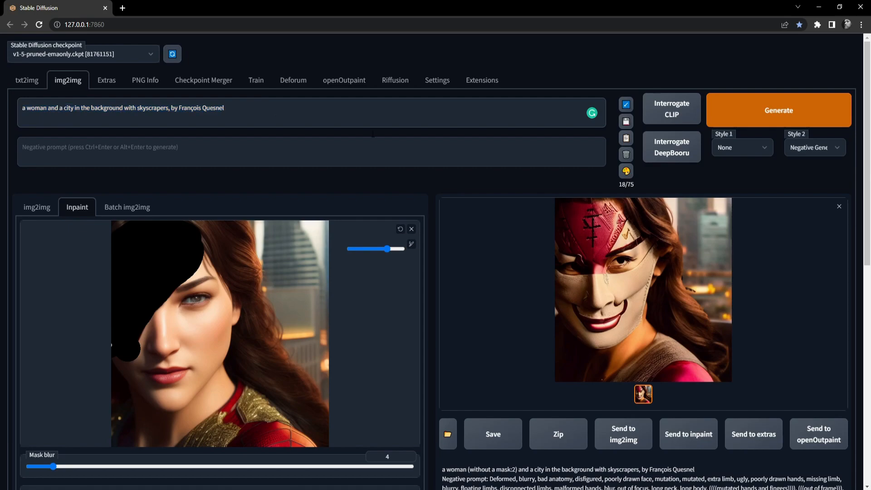
left_click(766, 113)
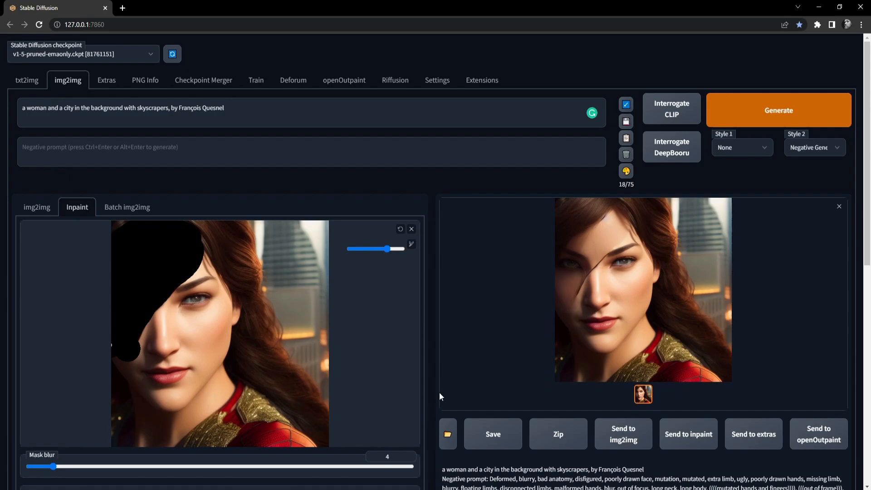
Step: Examine the inpainted face alongside the batch count, denoising strength and seed settings
scroll(434, 390, "down", 7)
scroll(415, 394, "down", 3)
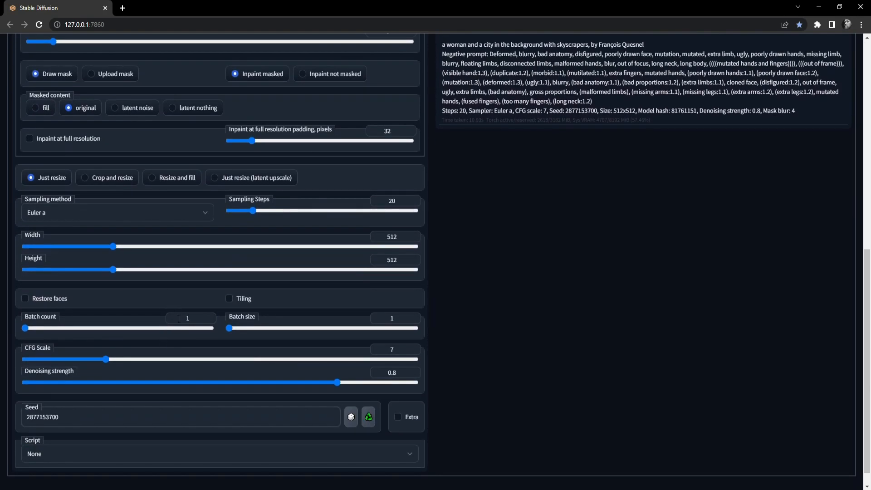
double_click(179, 319)
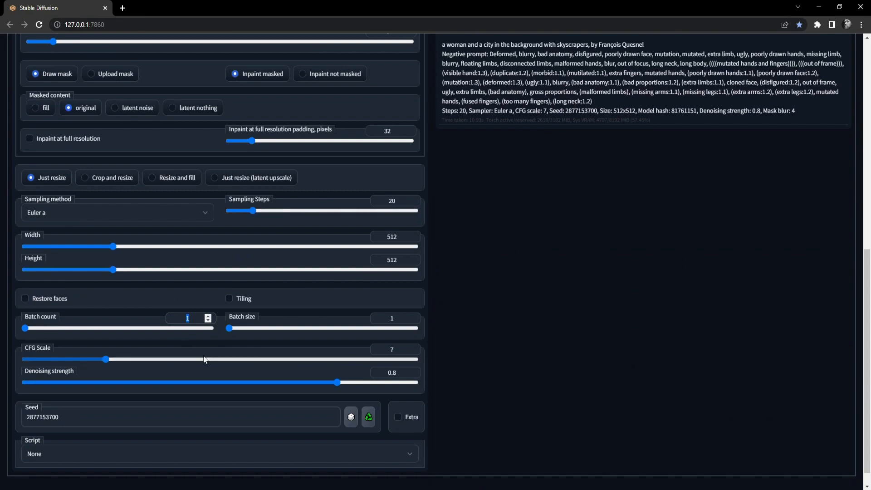
scroll(254, 410, "up", 4)
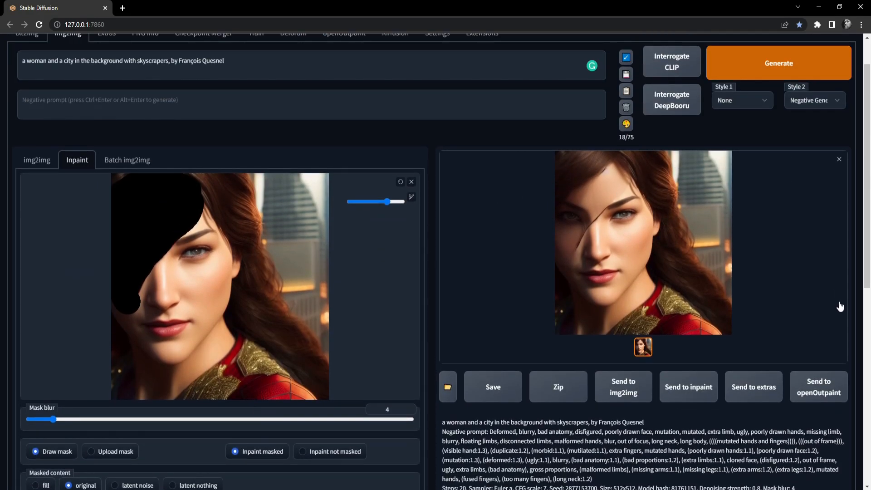
scroll(306, 393, "down", 9)
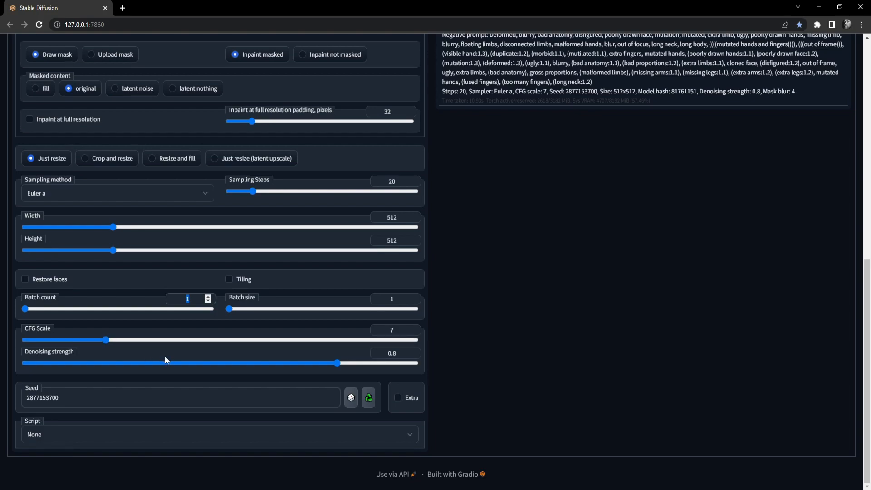
scroll(196, 389, "up", 15)
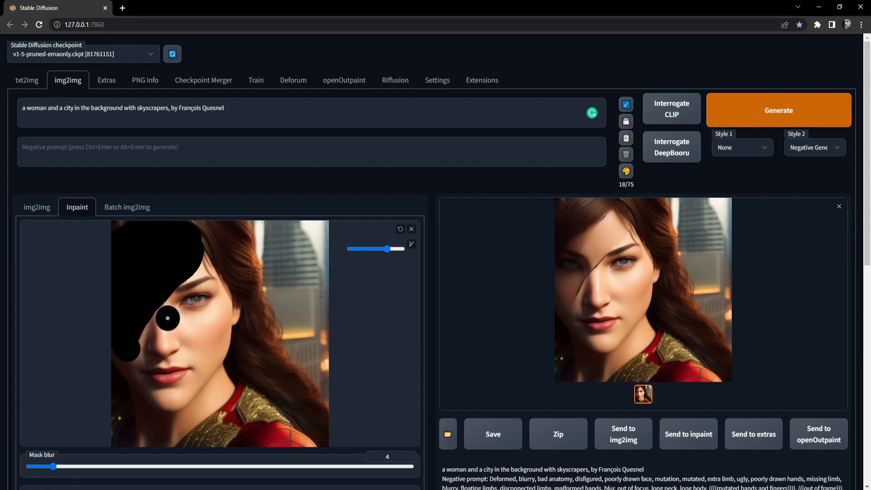
scroll(212, 370, "down", 9)
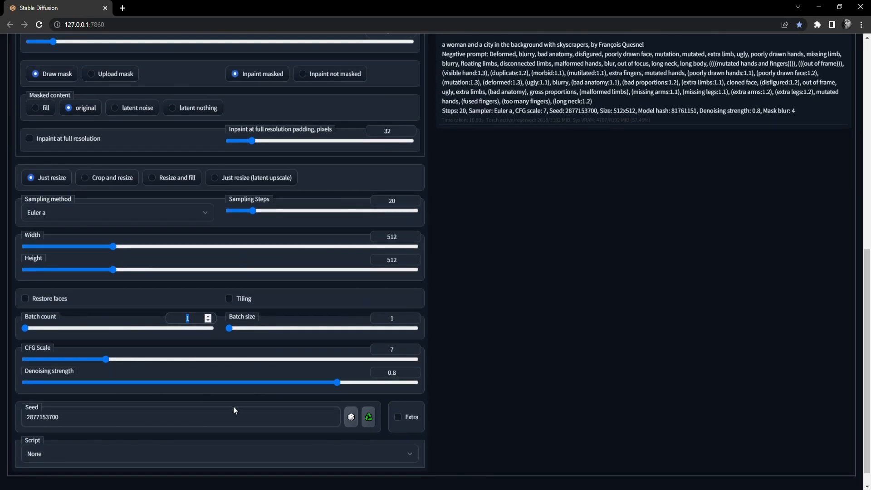
scroll(235, 408, "up", 6)
scroll(241, 412, "up", 3)
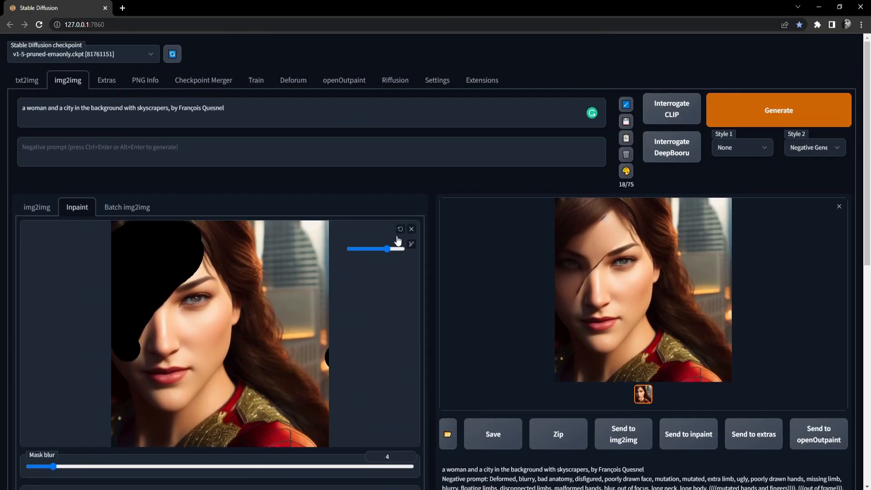
Step: Clear the current inpaint source and send the newly generated portrait to inpainting in its place
left_click(412, 231)
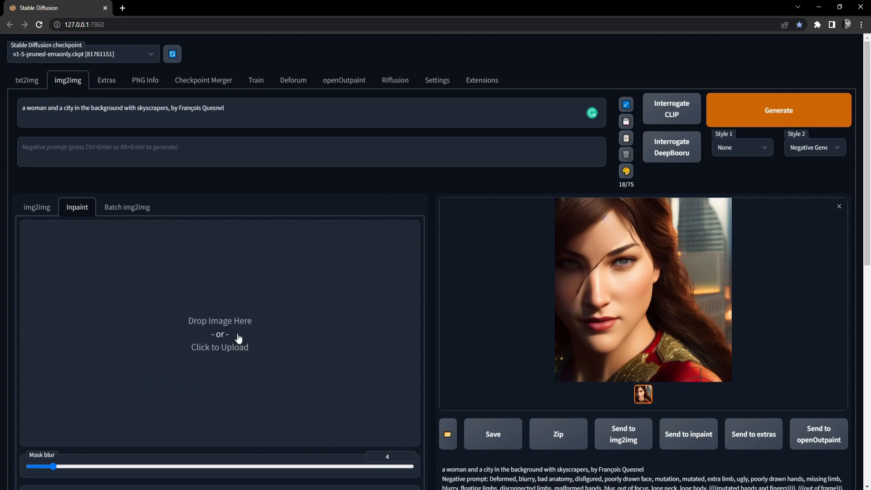
left_click(219, 332)
scroll(301, 312, "down", 1)
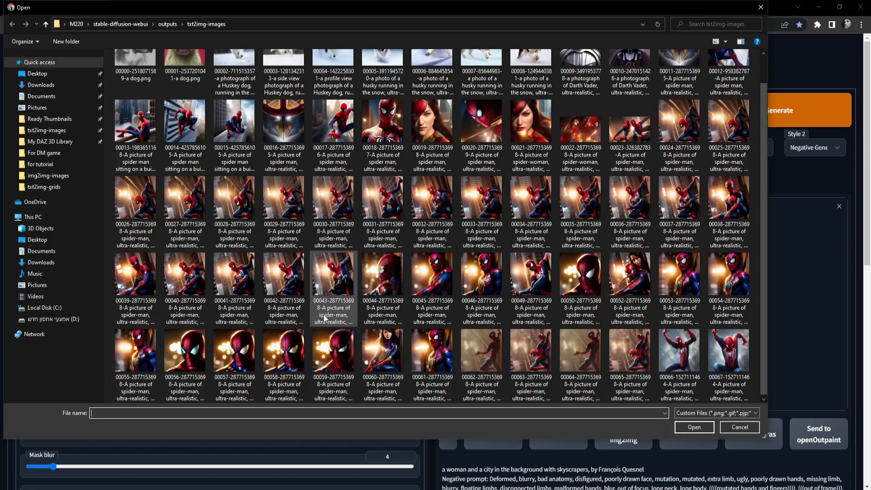
scroll(284, 334, "up", 1)
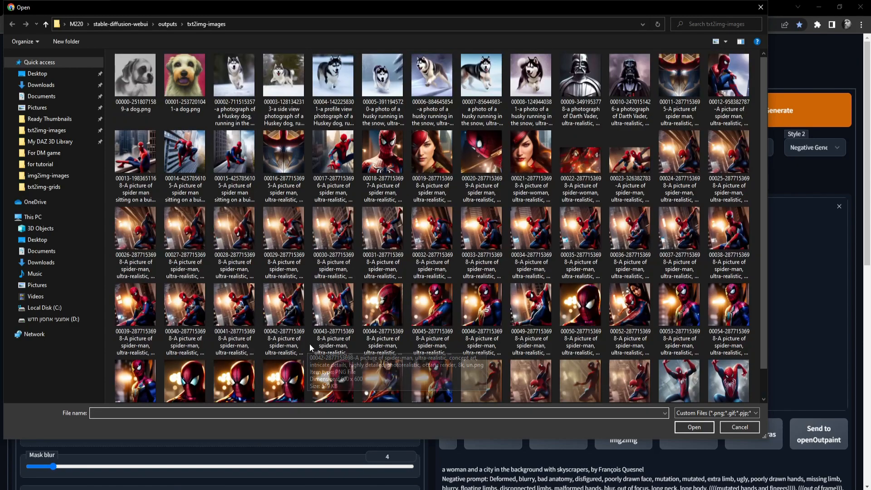
left_click(760, 8)
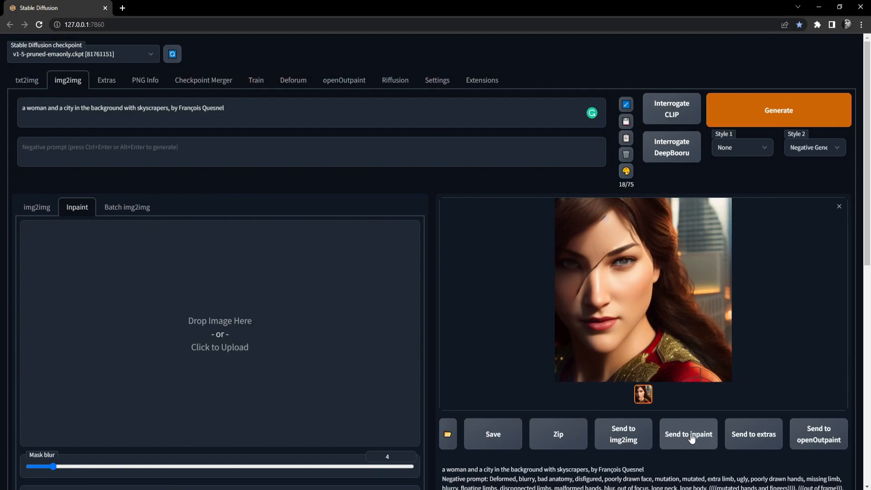
left_click(690, 438)
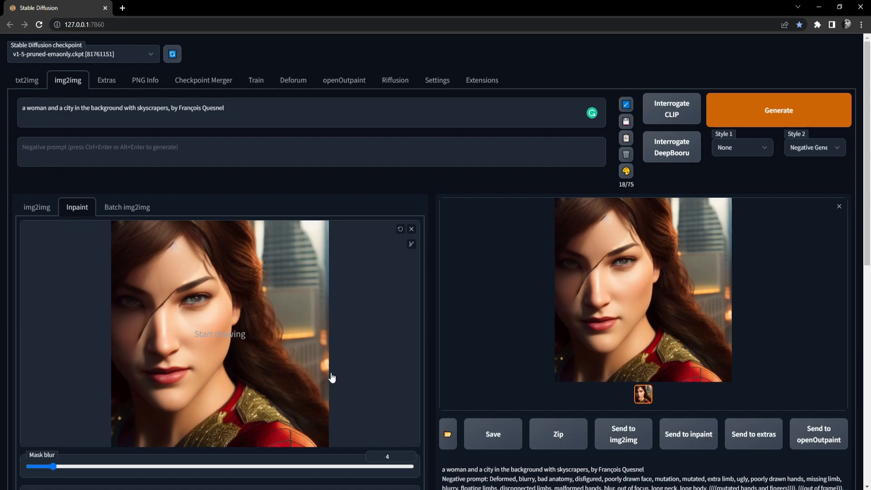
Step: Reduce the brush size and paint over the leftover dark line and blemishes across the woman's face
left_click(412, 244)
left_click(381, 248)
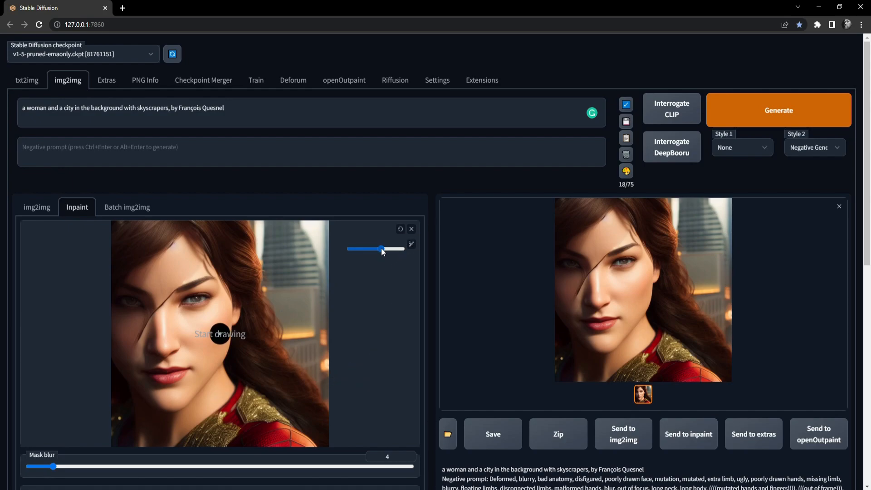
mouse_move(192, 271)
left_mouse_down()
mouse_move(168, 285)
mouse_move(140, 335)
mouse_move(162, 268)
mouse_move(149, 277)
mouse_move(126, 359)
mouse_move(121, 323)
mouse_move(130, 333)
mouse_move(148, 276)
left_mouse_up()
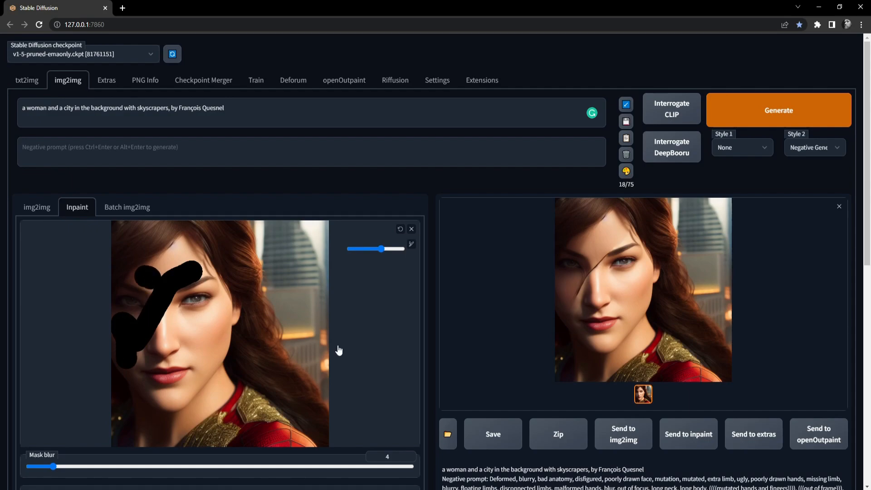
Step: Lower the denoising strength to 0.5 and turn on Restore faces for the next inpainting pass
scroll(339, 350, "down", 7)
scroll(59, 453, "down", 3)
scroll(59, 450, "up", 10)
scroll(51, 390, "down", 9)
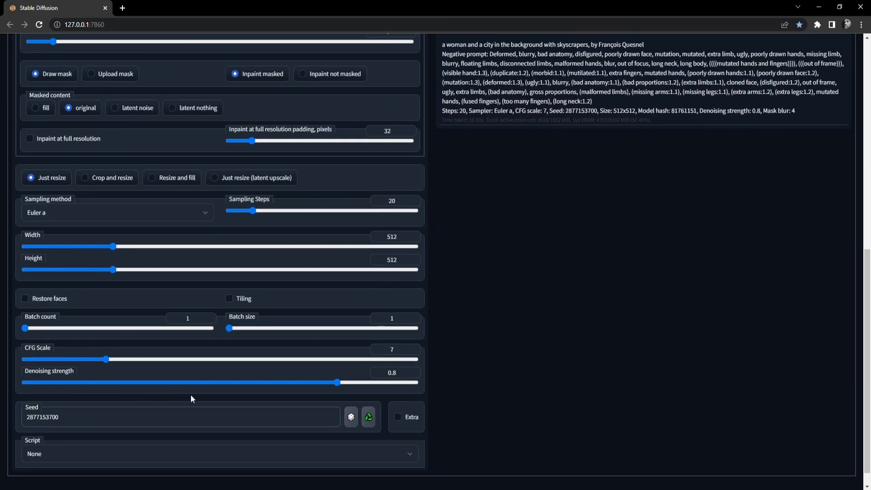
left_click_drag(338, 382, 276, 386)
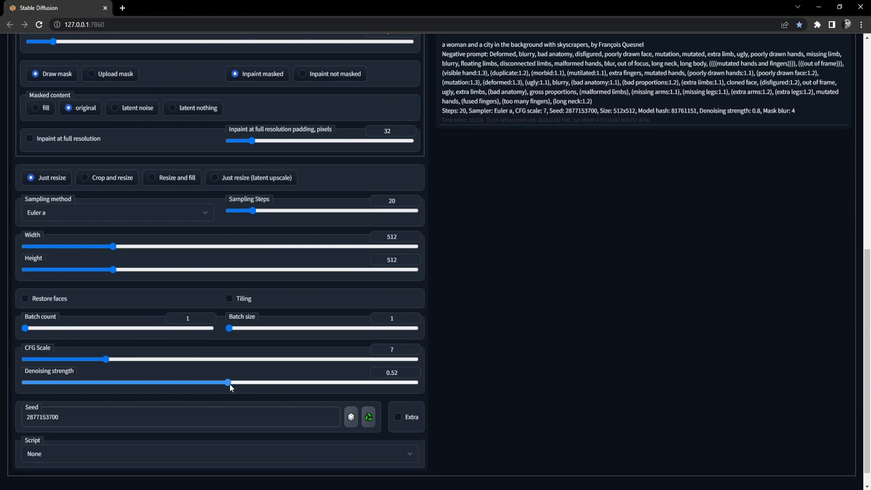
left_click_drag(224, 385, 221, 384)
scroll(126, 439, "up", 2)
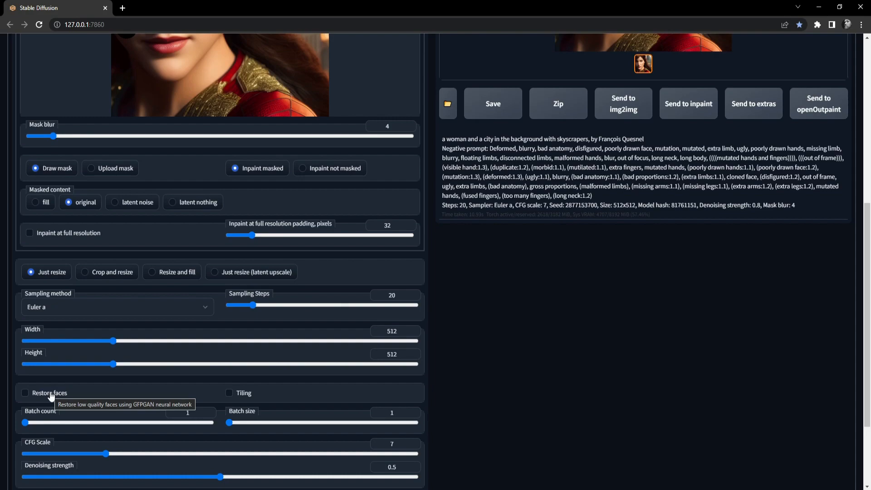
left_click(22, 393)
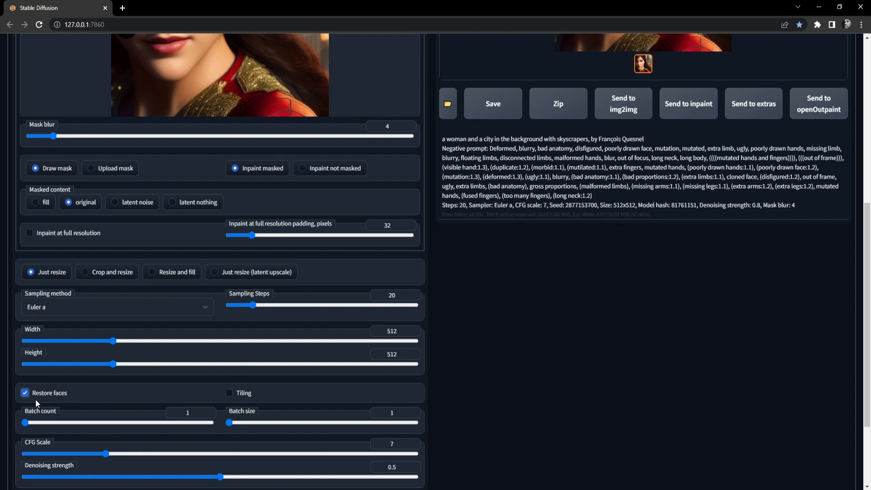
Step: Generate a batch of 5 inpainted variations and view their grid enlarged
scroll(94, 413, "up", 4)
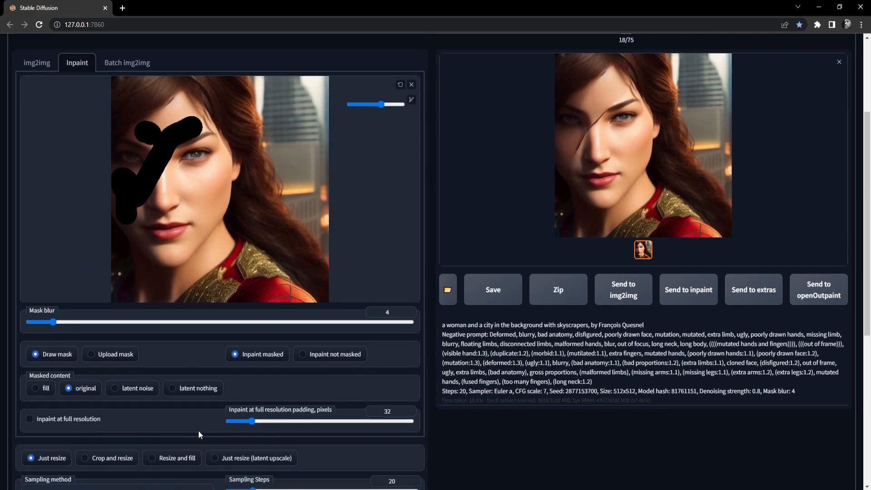
scroll(75, 447, "down", 3)
scroll(108, 458, "up", 3)
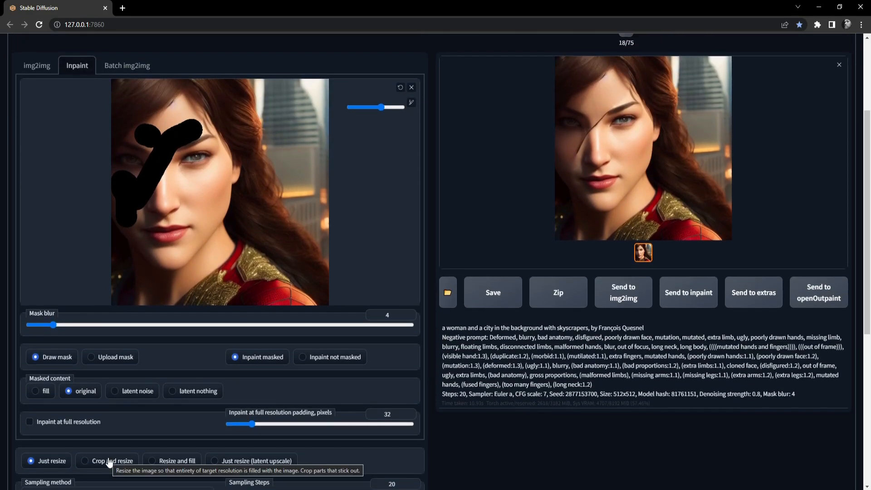
scroll(109, 462, "up", 3)
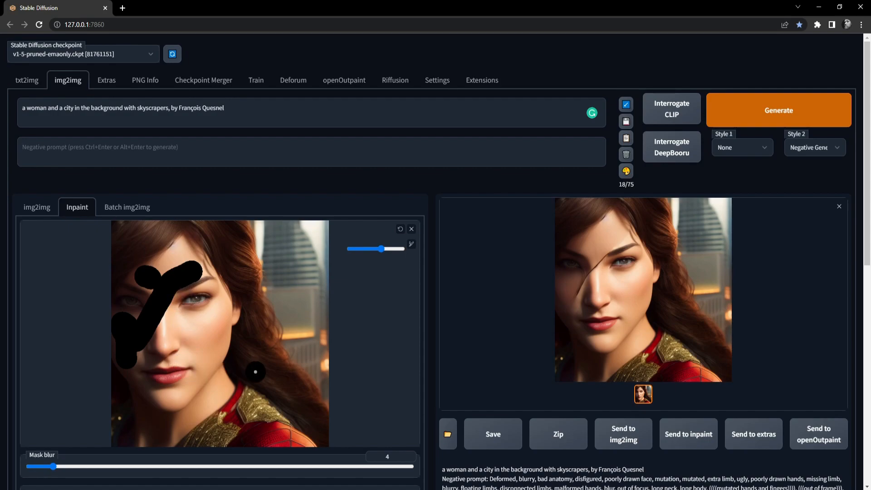
scroll(312, 380, "down", 8)
left_click_drag(196, 366, 163, 364)
type("5")
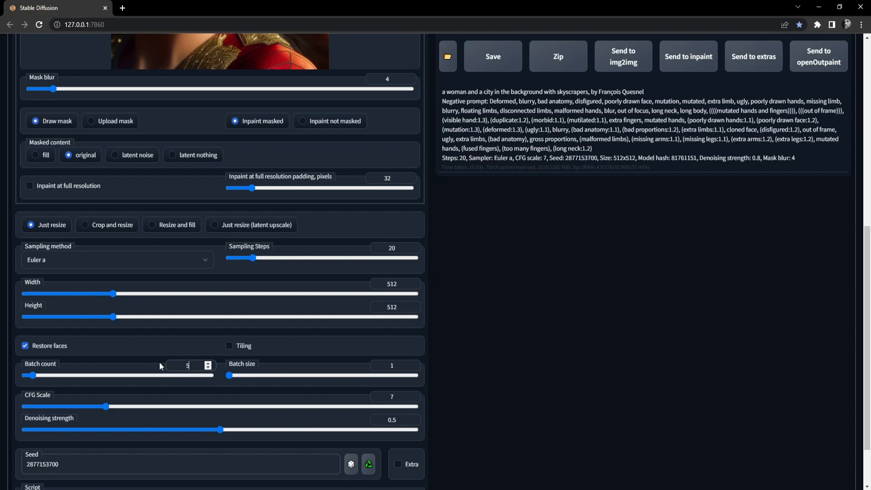
scroll(160, 362, "up", 8)
left_click(780, 109)
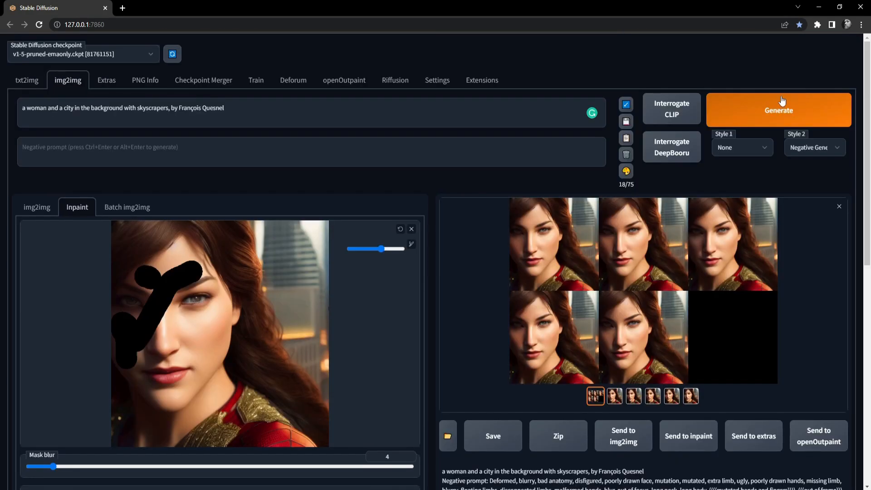
left_click(662, 262)
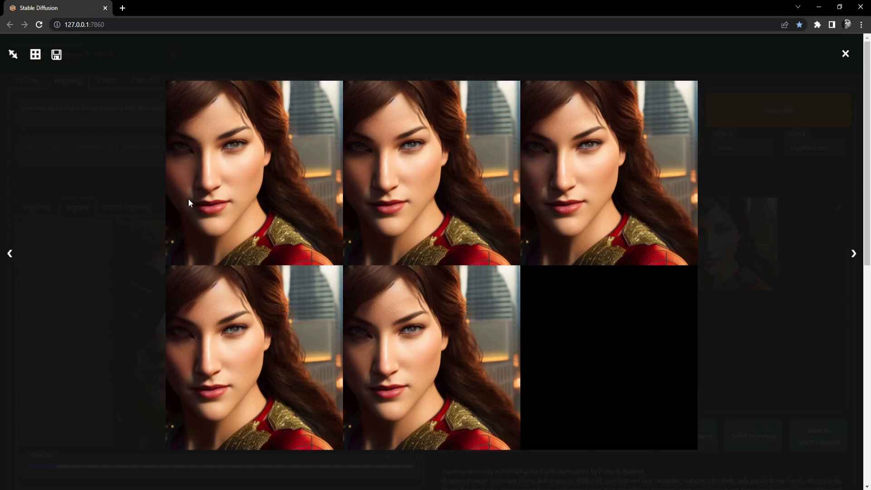
left_click(845, 54)
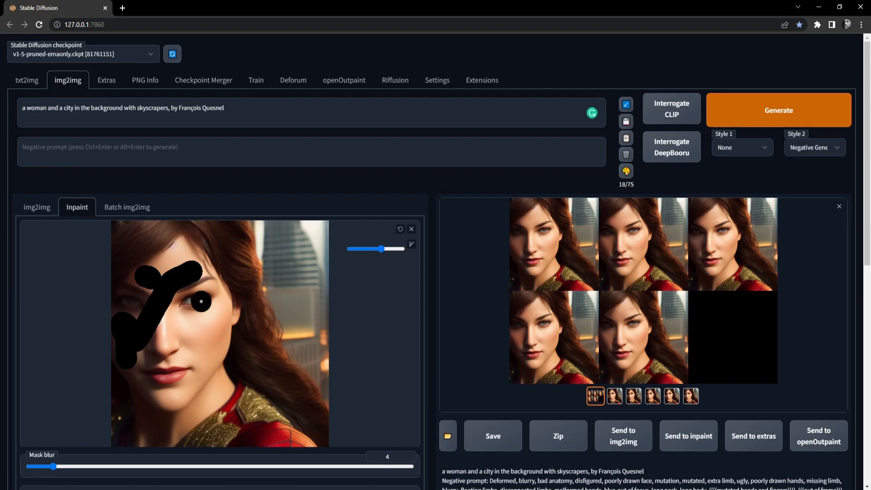
Step: Clear the old mask strokes and send the first generated variation to inpainting
left_click(401, 230)
left_click(400, 230)
left_click(400, 231)
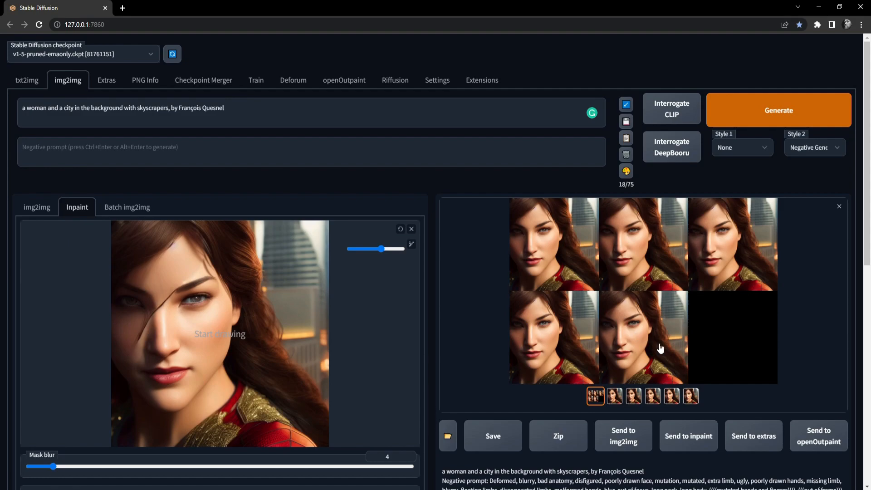
left_click(614, 396)
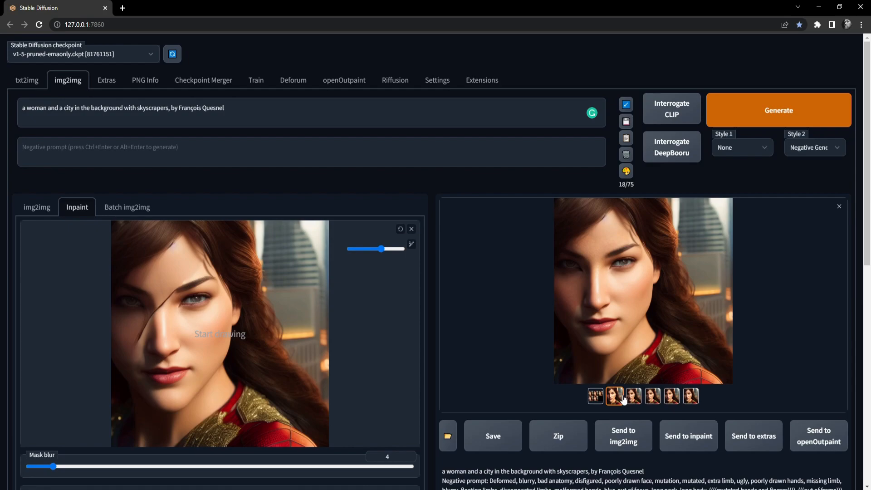
left_click(683, 437)
Step: Mask the forehead and the shadowed side of the face, and generate a new portrait with a batch count of 1
mouse_move(113, 371)
left_mouse_down()
mouse_move(117, 316)
mouse_move(131, 338)
mouse_move(181, 265)
mouse_move(195, 273)
mouse_move(188, 262)
mouse_move(130, 302)
mouse_move(177, 257)
mouse_move(127, 279)
left_mouse_up()
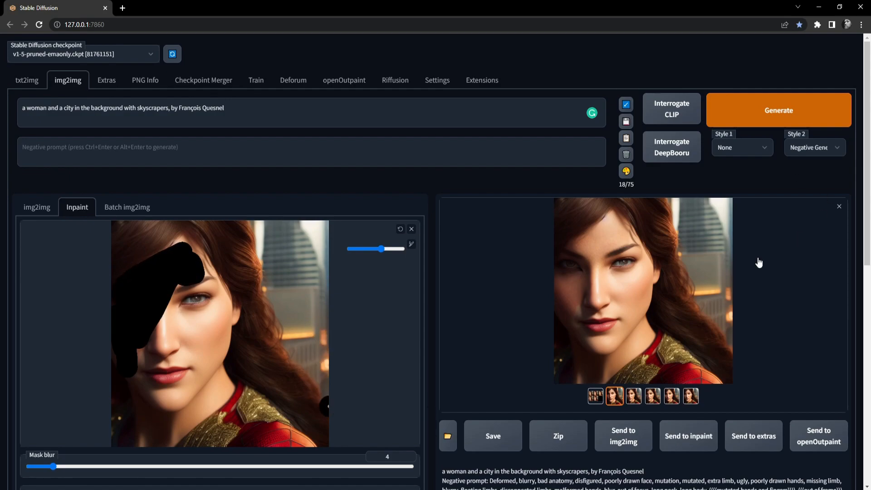
scroll(400, 369, "down", 7)
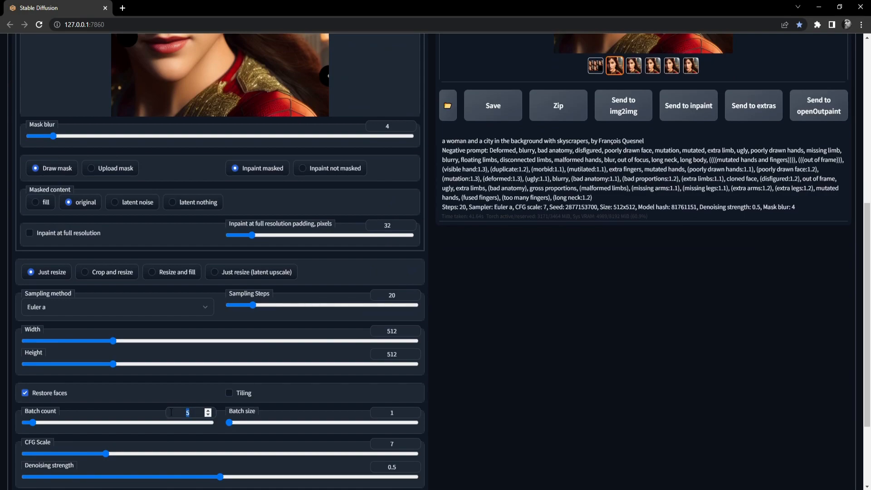
type("1")
scroll(157, 414, "up", 7)
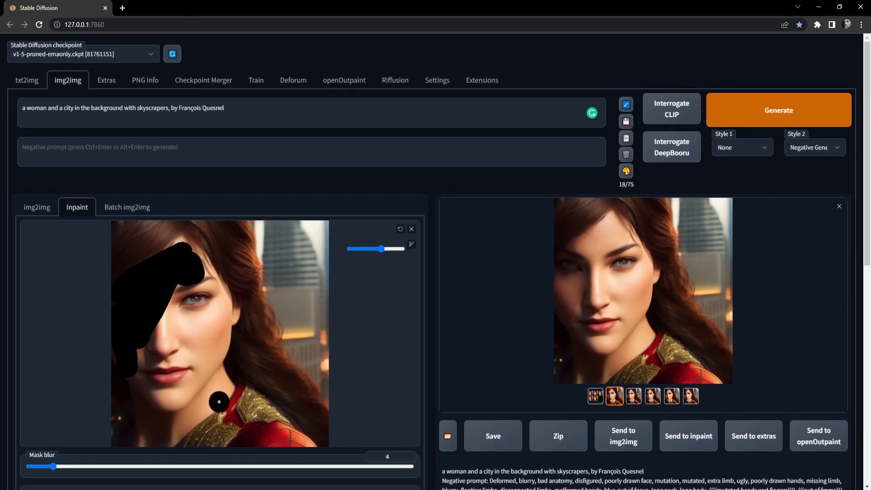
left_click(789, 110)
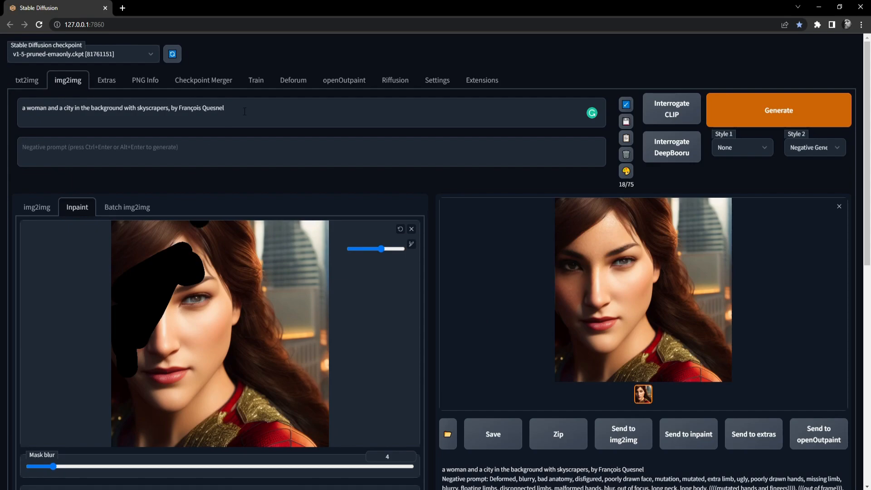
Step: Replace the whole prompt with "nice skin" so that it describes only the masked area
left_click_drag(228, 112, 15, 119)
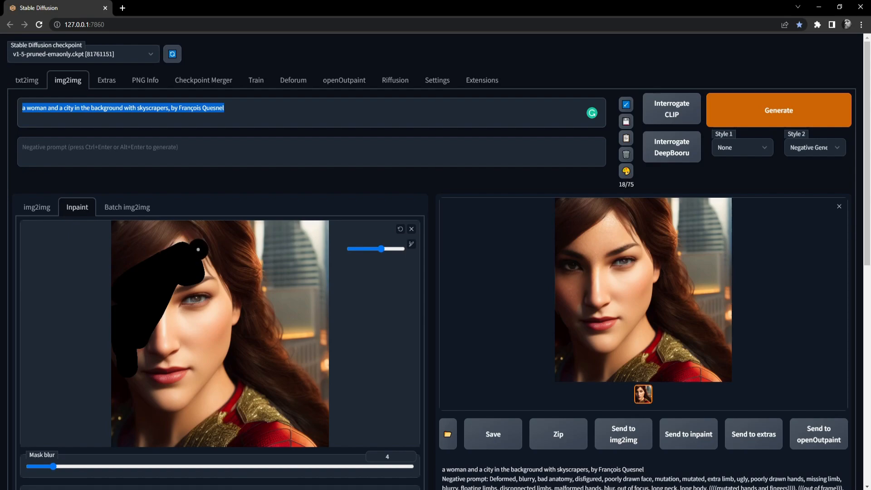
left_click(203, 254)
left_click(34, 108)
left_click_drag(90, 108, 169, 108)
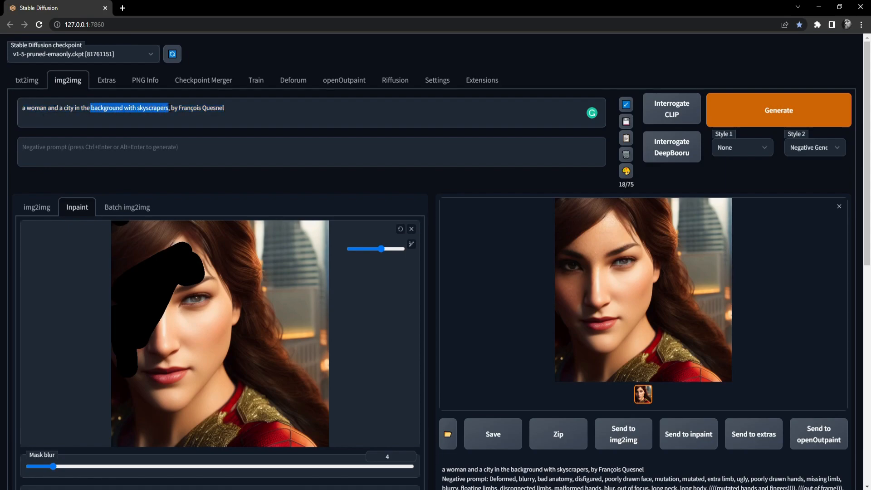
left_click(161, 117)
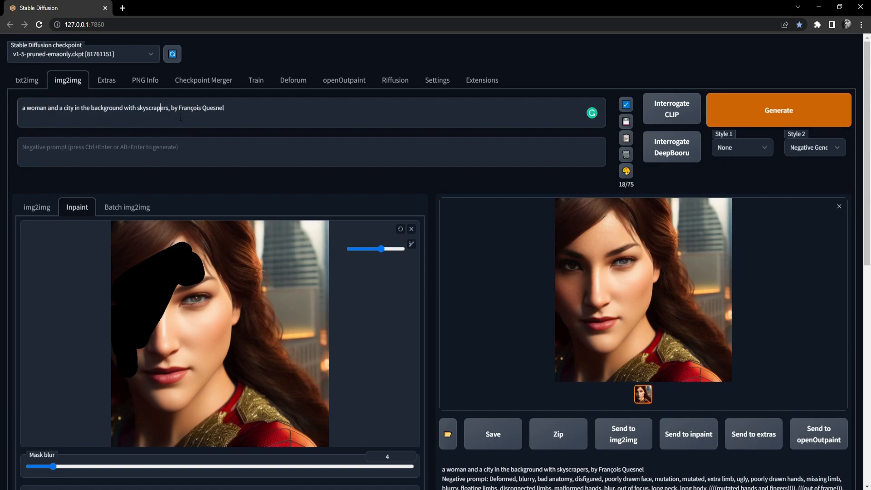
left_click_drag(252, 107, 14, 108)
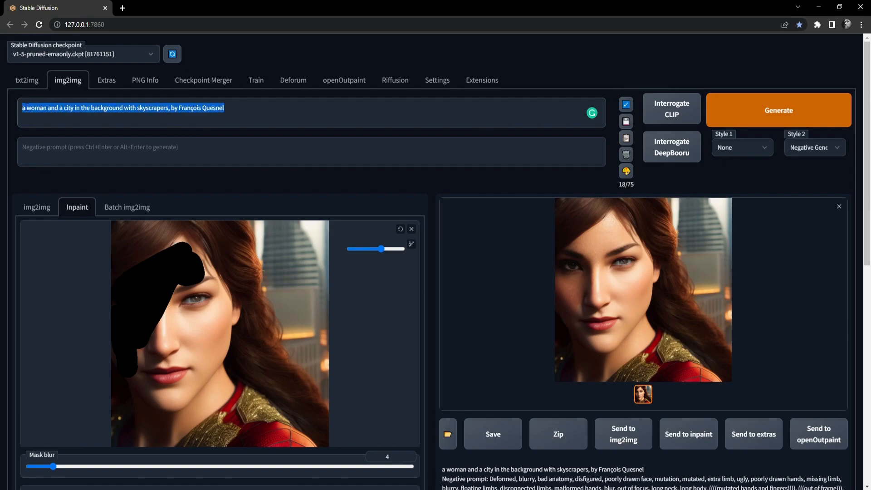
key("BackSpace")
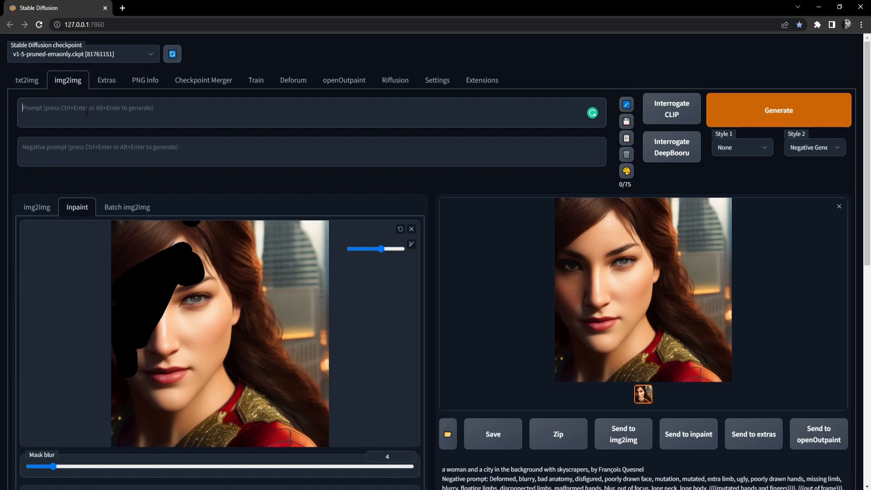
type("nice skin")
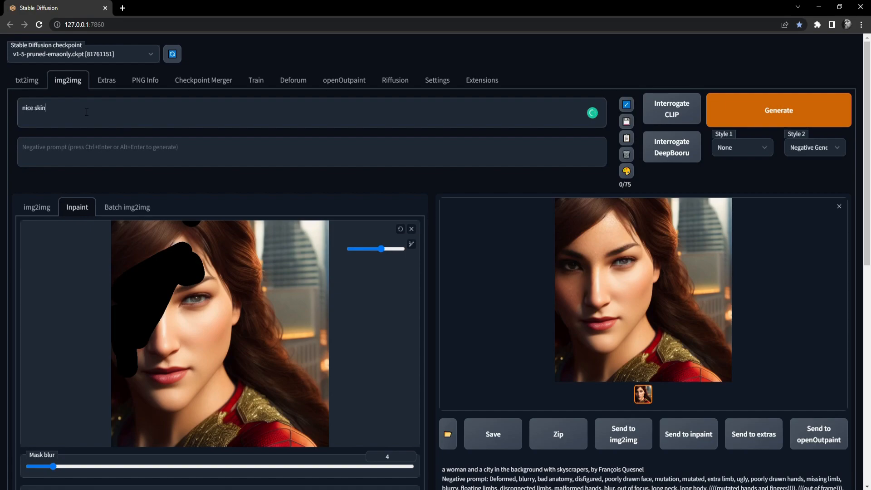
key("ctrl+a")
left_click(53, 110)
Step: Set the denoising strength to 0.4
scroll(389, 424, "down", 10)
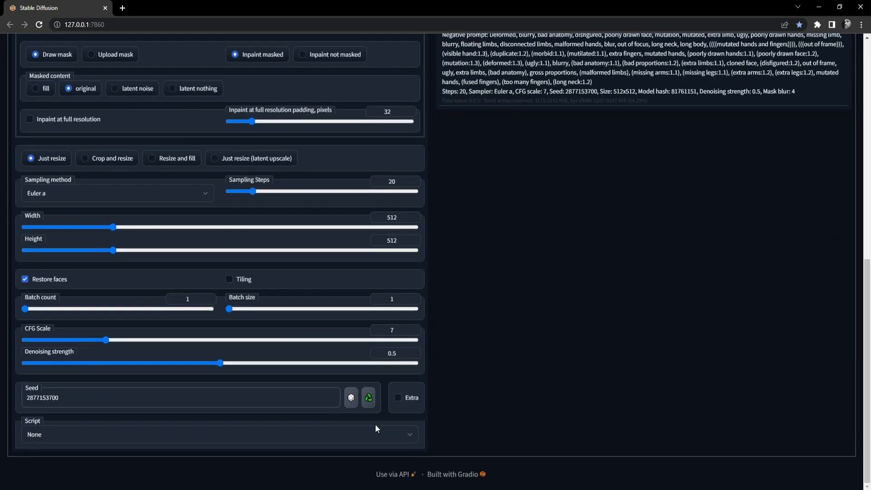
left_click_drag(221, 364, 181, 364)
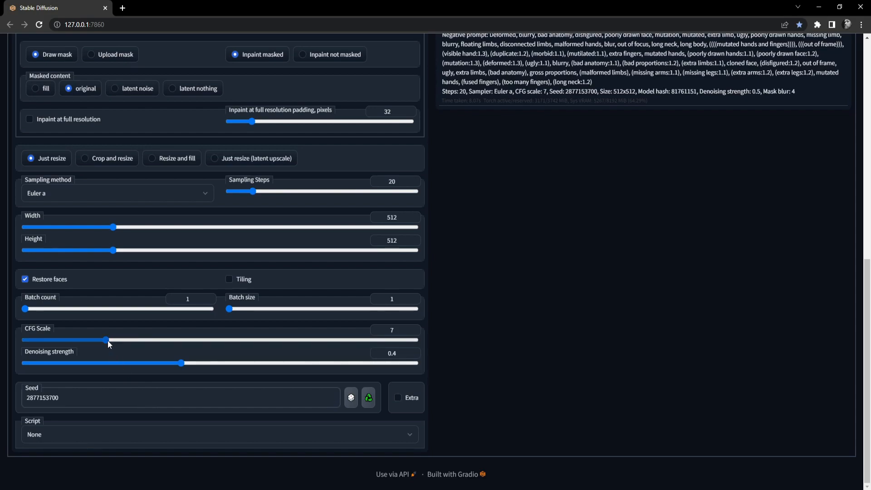
scroll(107, 340, "up", 8)
scroll(145, 404, "up", 1)
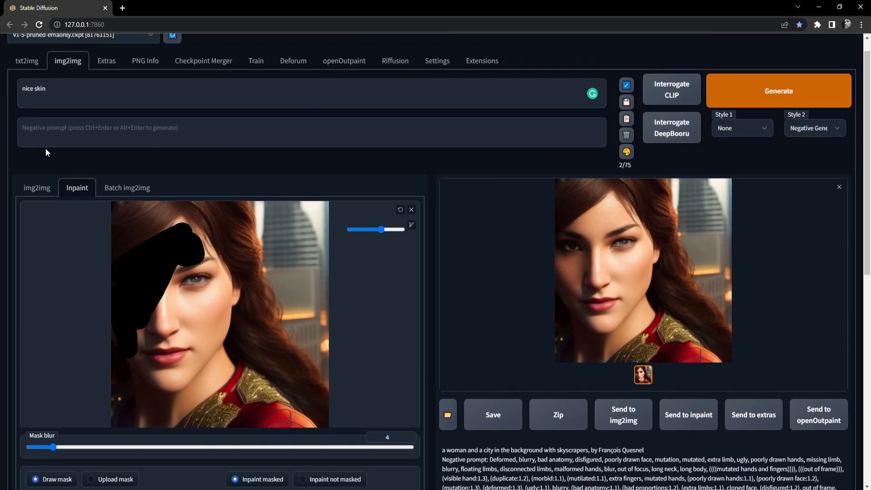
Step: Raise the CFG scale to about the middle of its range for the "nice skin" prompt
left_click_drag(49, 91, 7, 96)
scroll(103, 393, "down", 7)
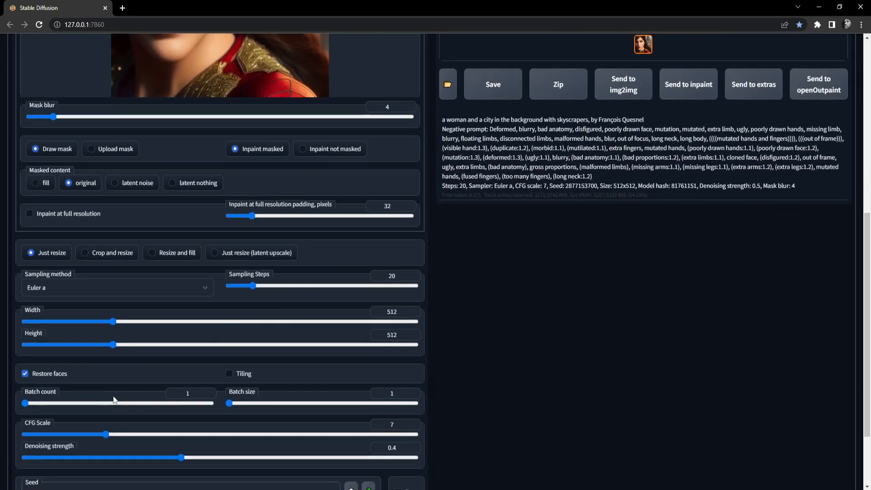
left_click_drag(105, 433, 215, 435)
scroll(213, 436, "up", 3)
scroll(212, 438, "up", 4)
scroll(213, 438, "down", 5)
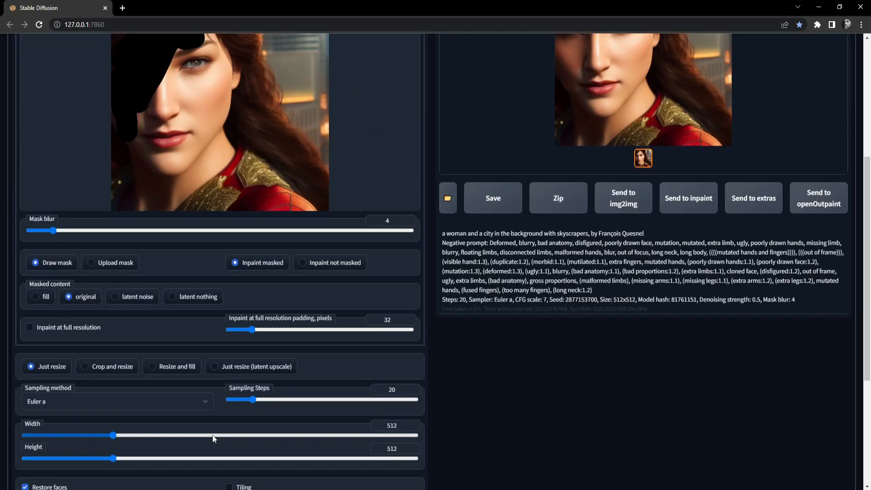
scroll(213, 438, "up", 5)
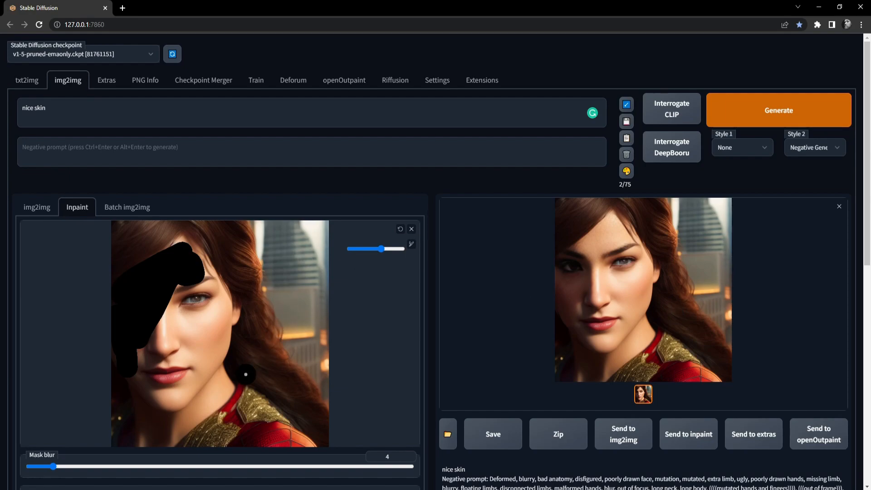
Step: Clear the painted mask and send the newly generated portrait to inpainting
left_click(400, 228)
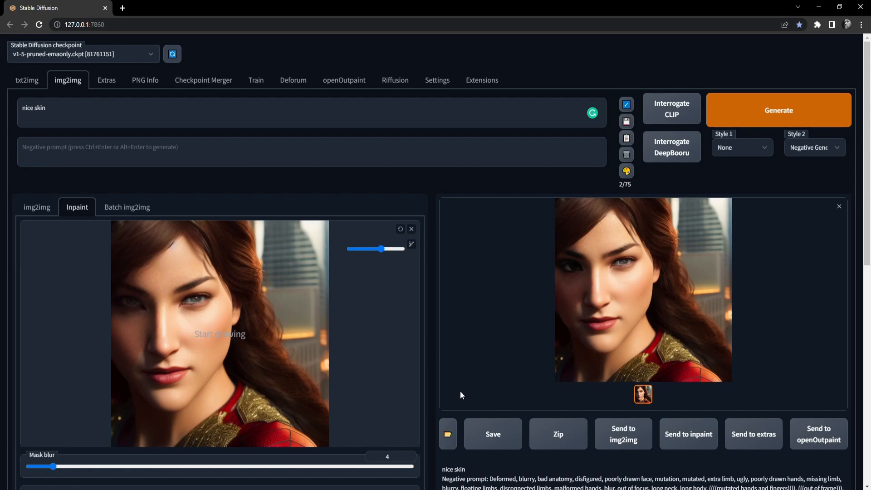
left_click(696, 438)
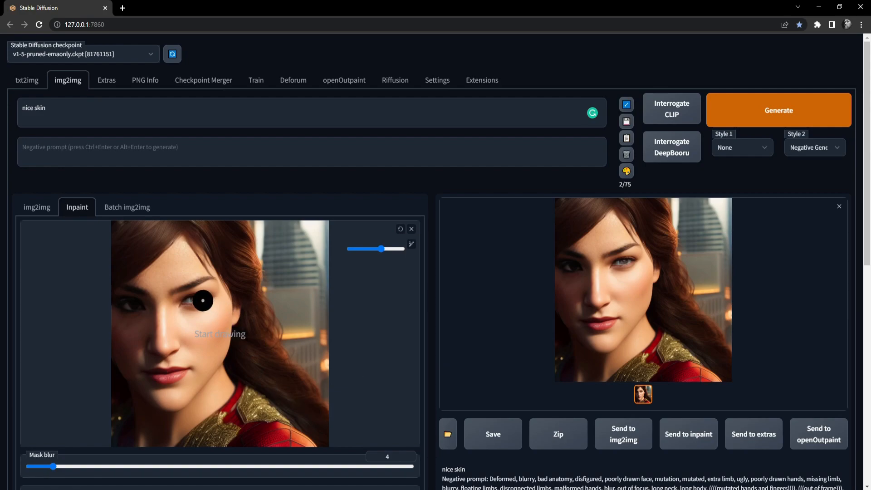
Step: Try masking both of the woman's eyes, and undo the mask strokes
left_click_drag(192, 300, 203, 301)
left_click_drag(118, 308, 141, 306)
triple_click(150, 112)
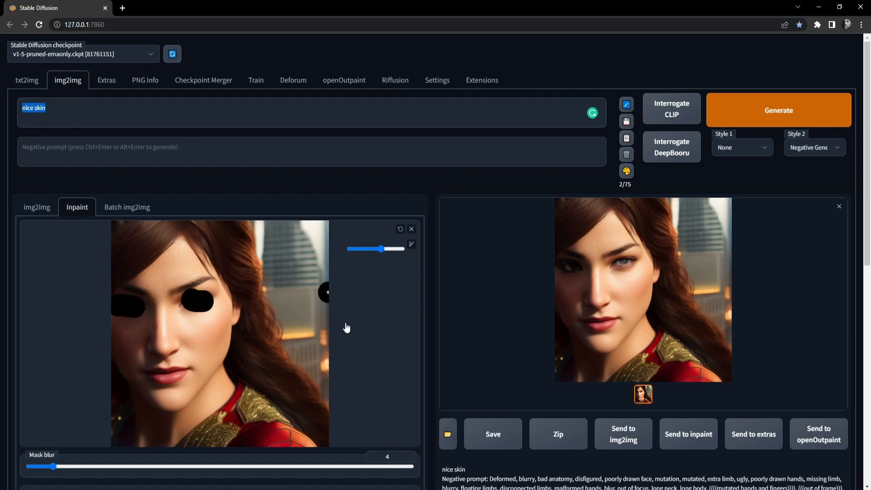
left_click(400, 229)
left_click(400, 229)
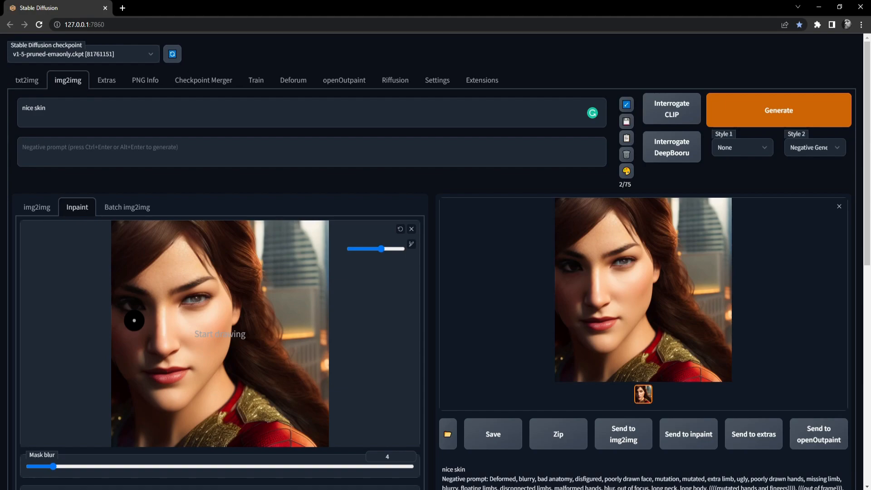
Step: Open the img2img-images output folder in File Explorer and browse to the latest "nice skin" portraits
left_click(412, 248)
left_click(412, 248)
left_click(448, 435)
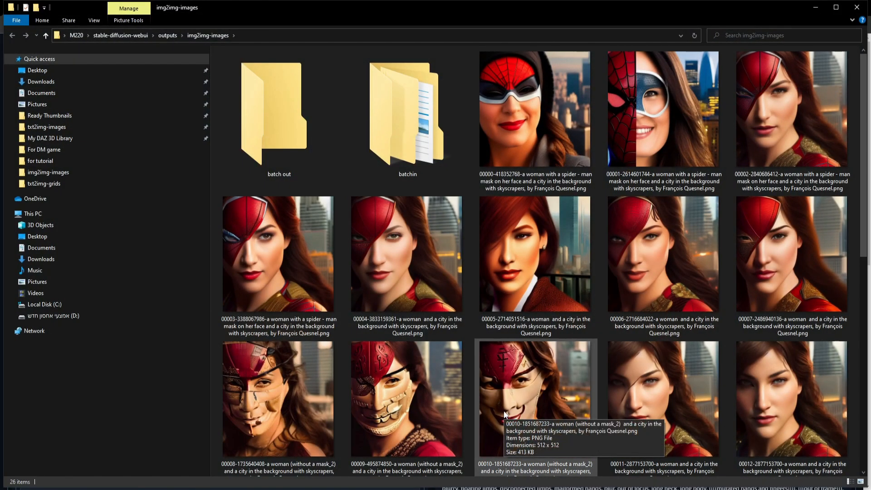
scroll(506, 414, "down", 8)
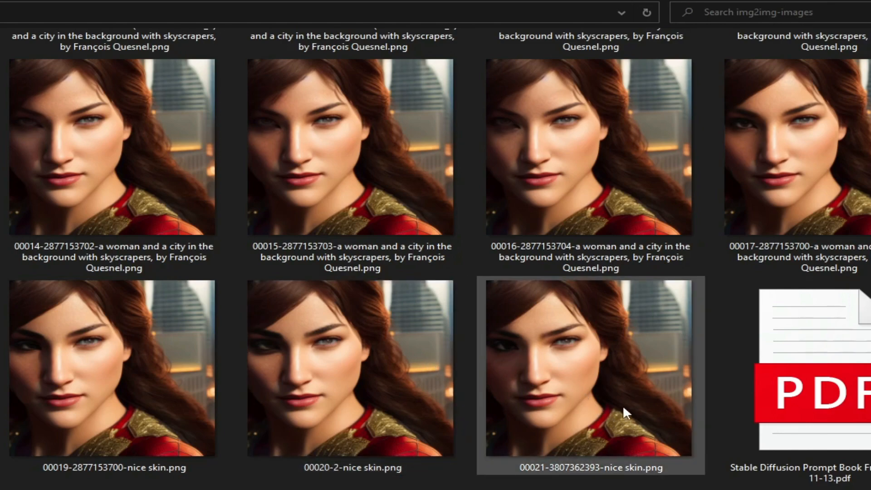
left_click(581, 379)
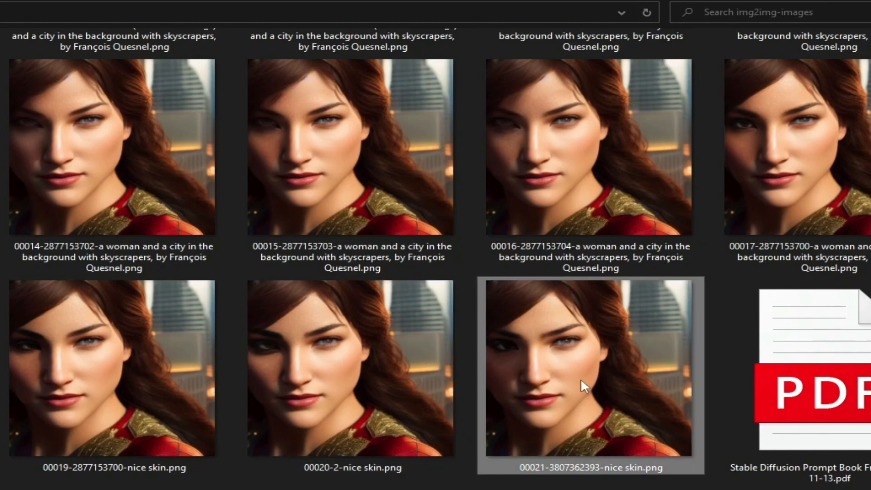
right_click(571, 343)
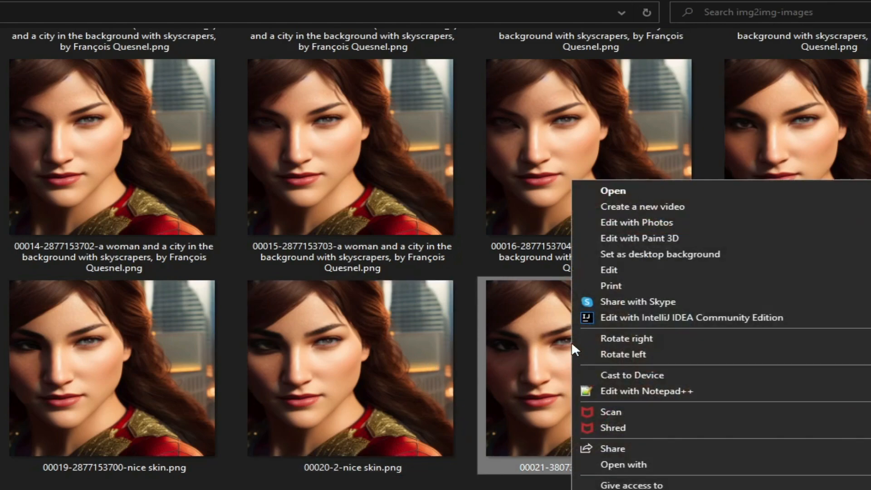
left_click(679, 235)
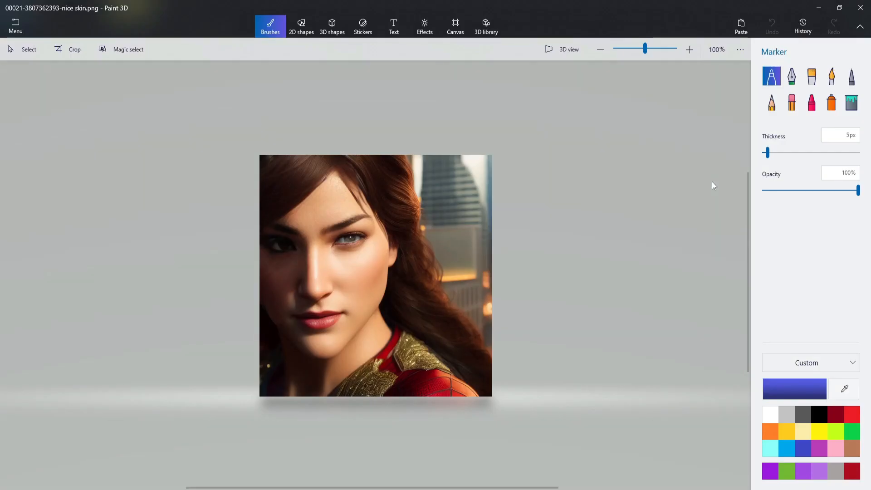
Step: Paint both of the woman's irises light blue with the spray can at 25 px thickness and 1% opacity
scroll(277, 245, "up", 4)
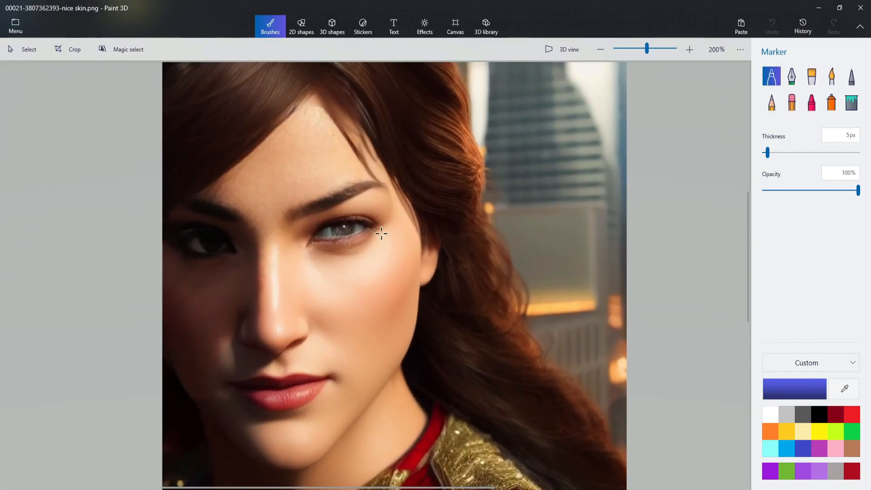
left_click(832, 103)
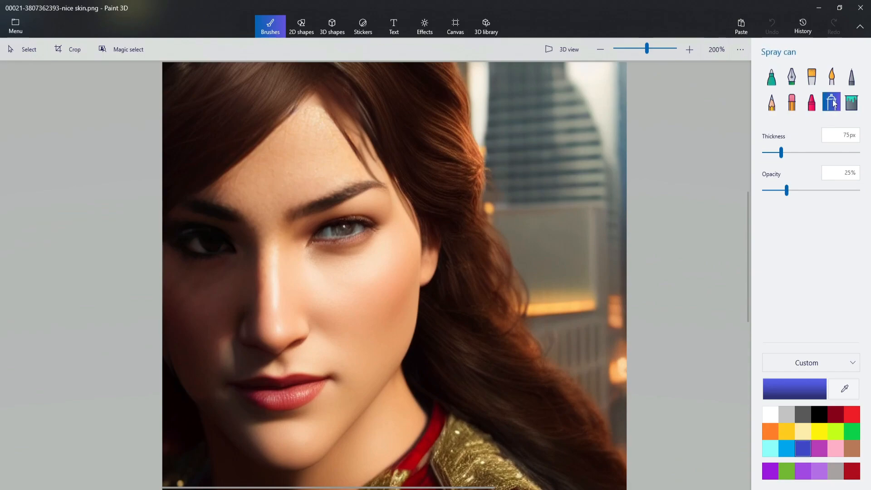
left_click(789, 451)
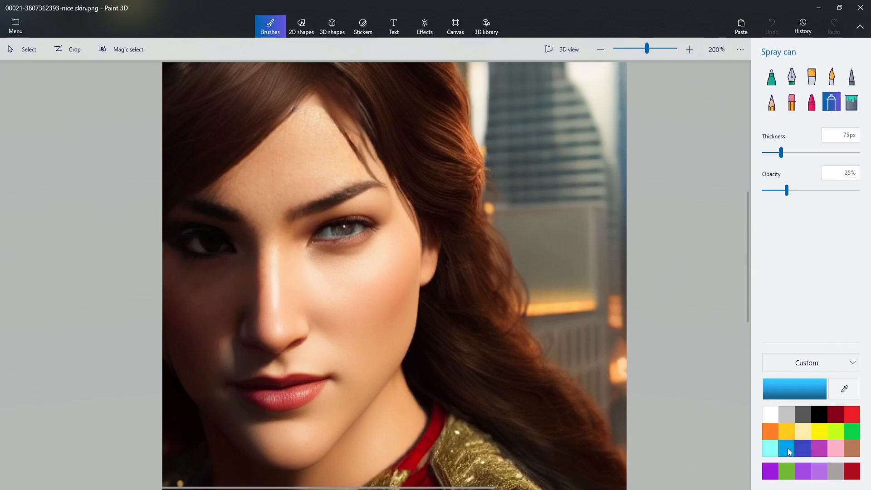
left_click(766, 153)
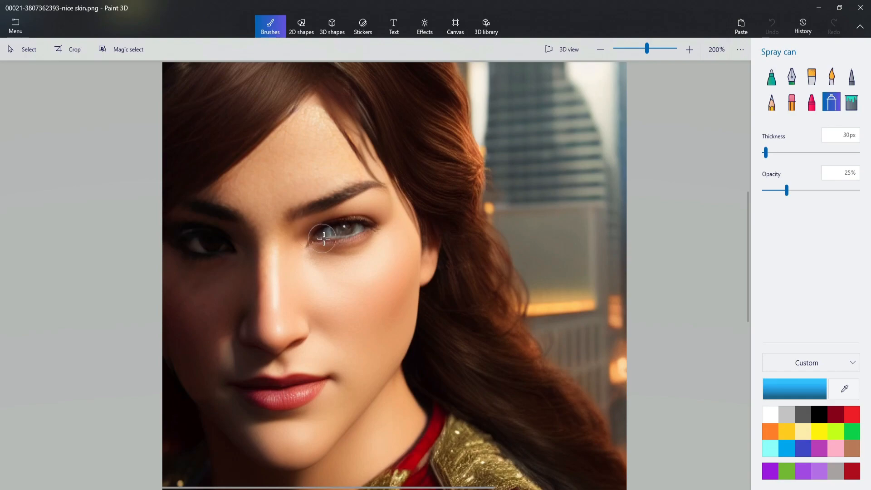
left_click(766, 189)
left_click_drag(767, 153, 764, 152)
mouse_move(344, 229)
left_mouse_down()
mouse_move(336, 231)
mouse_move(352, 223)
mouse_move(343, 223)
left_mouse_up()
mouse_move(212, 239)
left_mouse_down()
mouse_move(217, 246)
mouse_move(205, 242)
left_mouse_up()
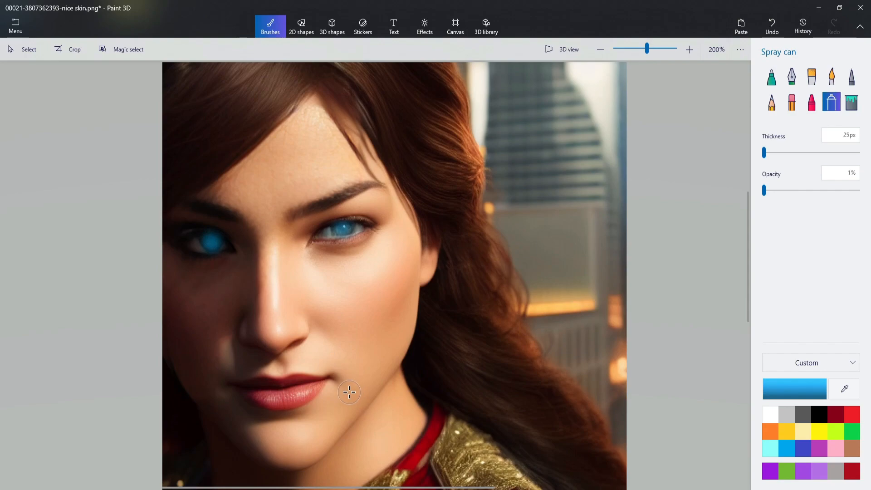
Step: Draw a small golden-yellow earring on the woman's earlobe with a 5 px marker at 100% opacity
scroll(411, 418, "down", 2)
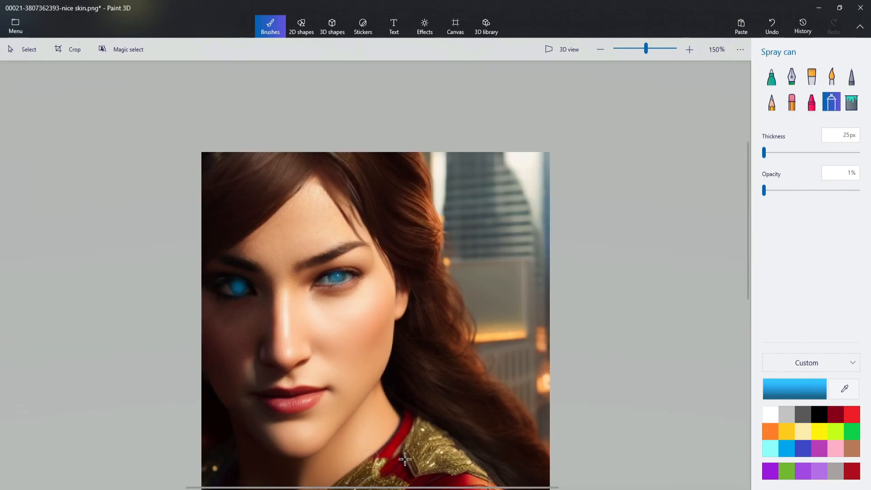
scroll(454, 450, "down", 2)
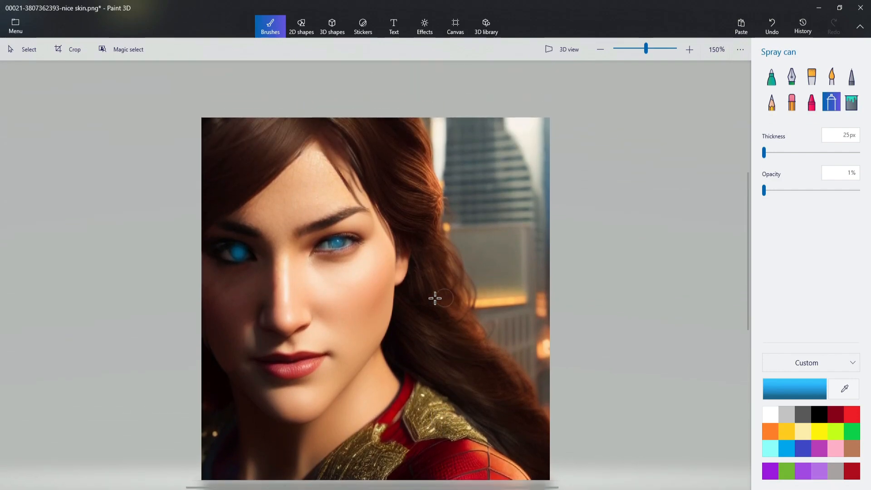
left_click(786, 432)
left_click(771, 77)
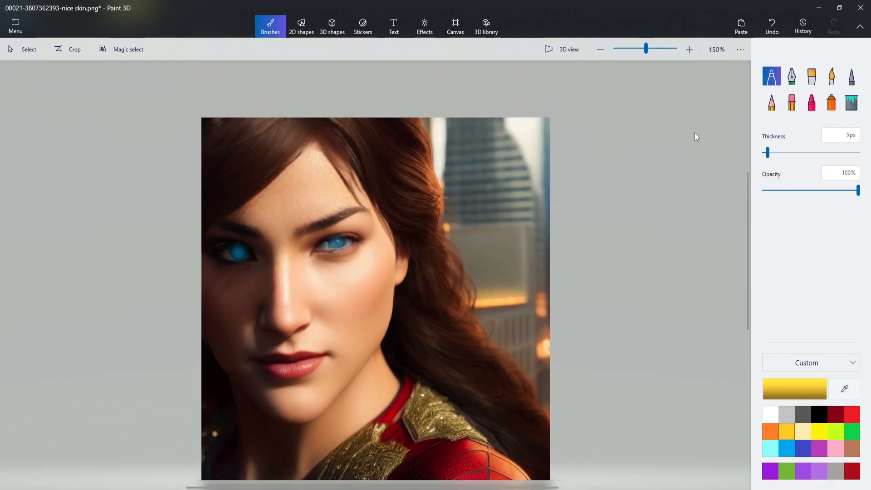
mouse_move(399, 285)
left_mouse_down()
mouse_move(402, 274)
mouse_move(400, 288)
left_mouse_up()
scroll(413, 292, "up", 1)
scroll(418, 296, "up", 1)
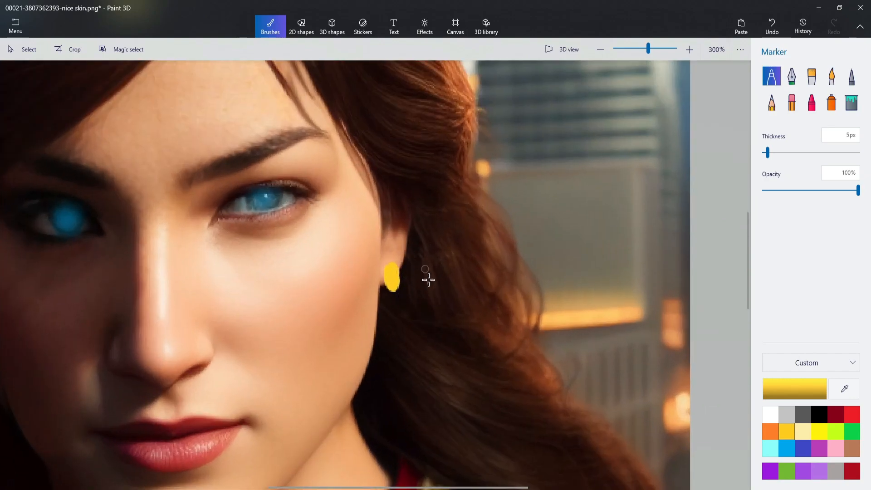
scroll(443, 289, "down", 1)
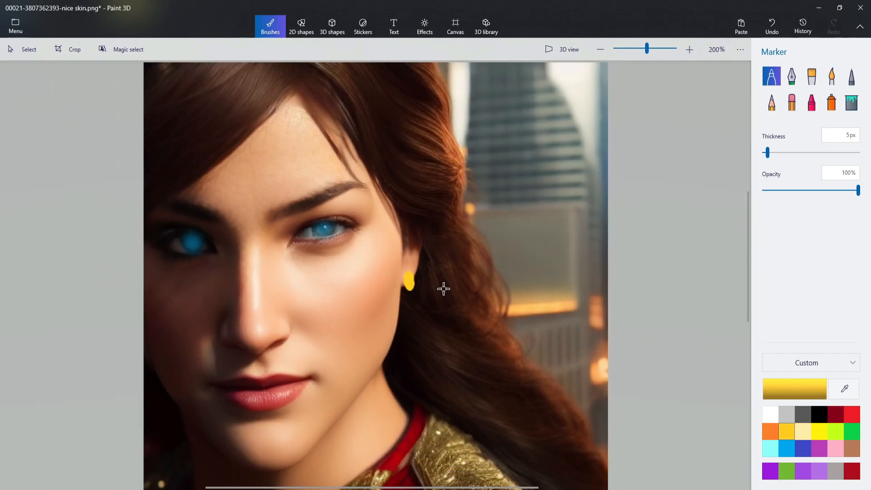
scroll(444, 289, "down", 1)
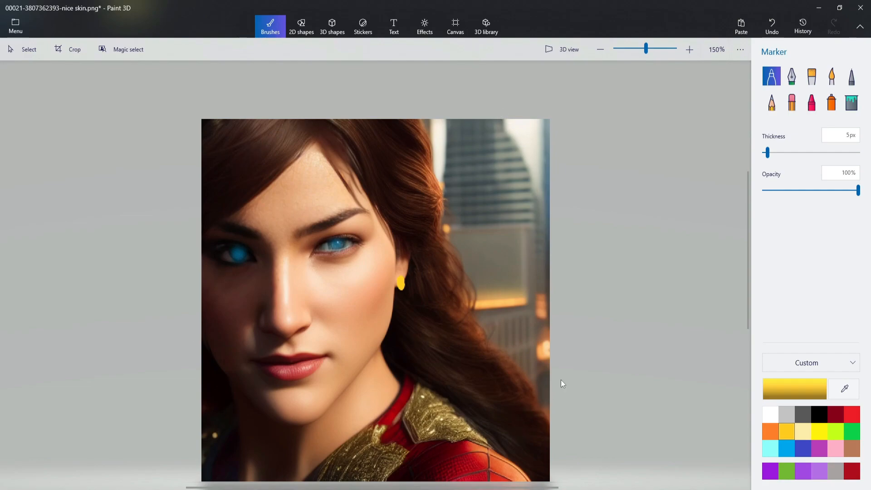
mouse_move(376, 429)
left_mouse_down()
mouse_move(354, 363)
mouse_move(350, 416)
mouse_move(383, 351)
mouse_move(439, 424)
left_mouse_up()
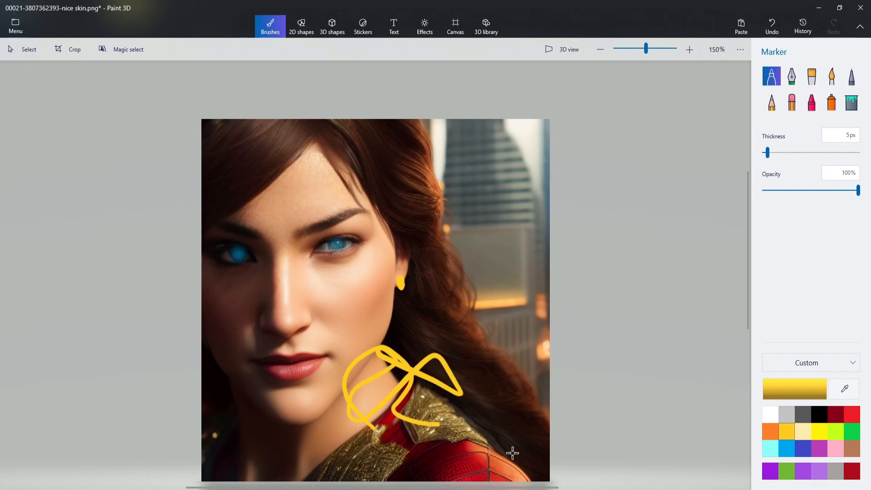
key("ctrl+z")
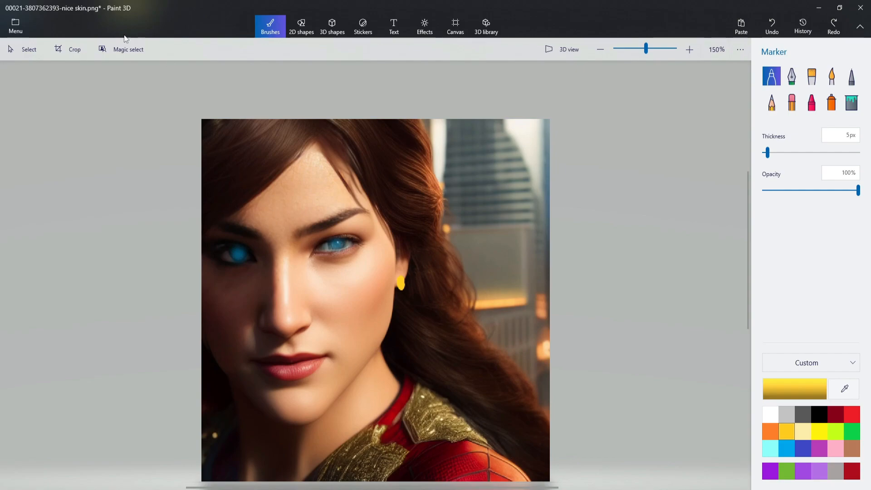
left_click(16, 26)
left_click(31, 129)
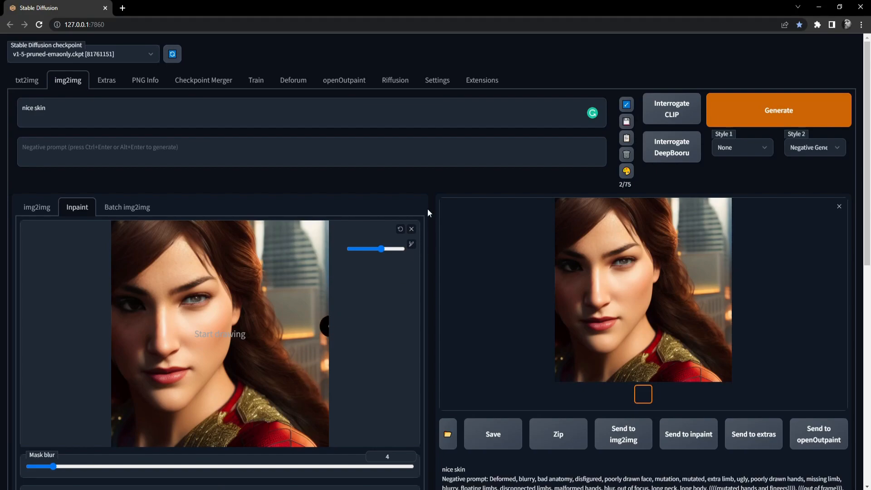
left_click(411, 229)
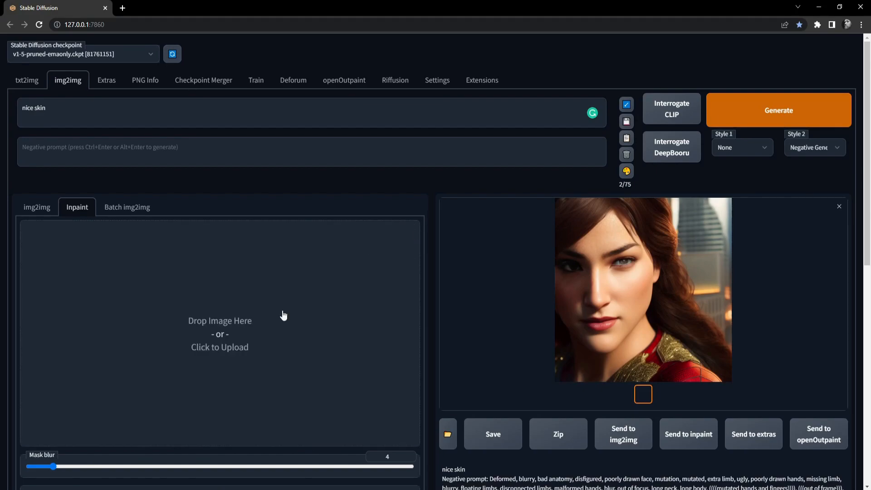
left_click(226, 330)
scroll(322, 350, "down", 1)
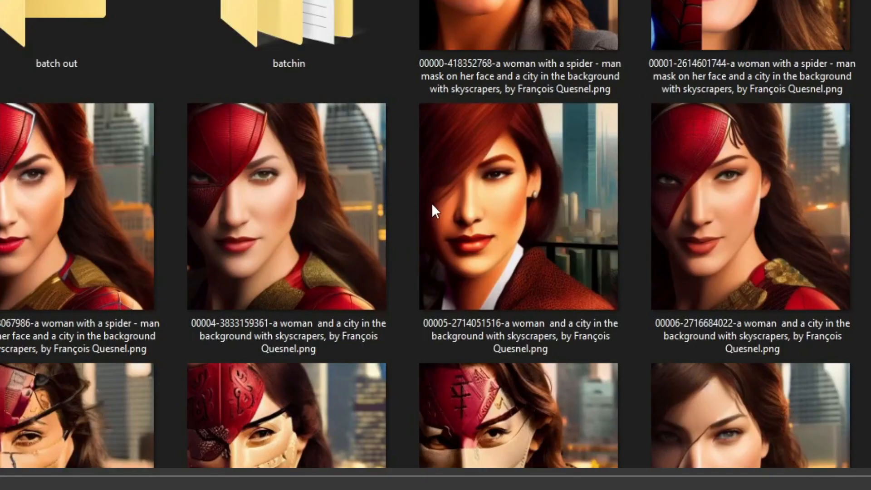
scroll(431, 202, "down", 5)
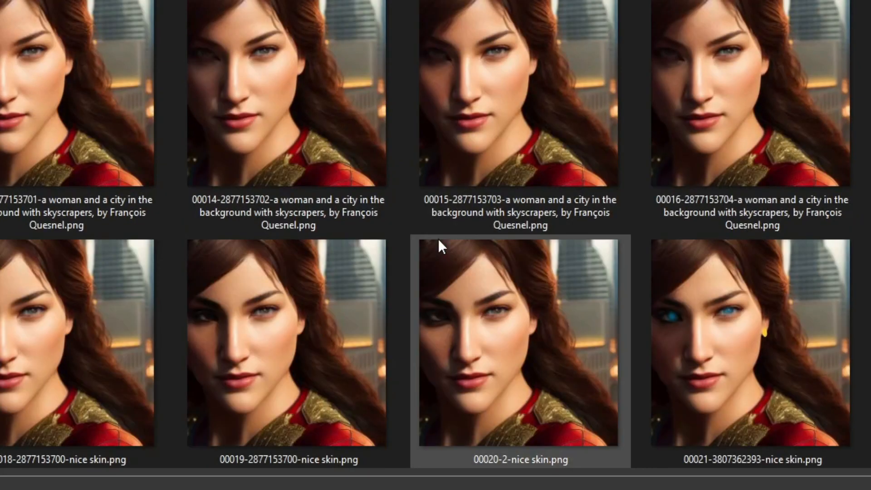
double_click(710, 337)
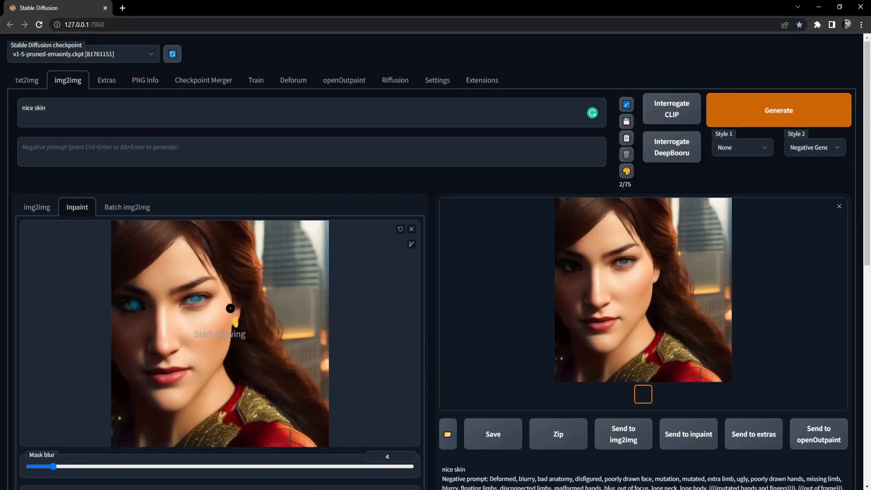
Step: Mask both painted blue eyes and replace the prompt with "blue eyes"
left_click_drag(198, 301, 199, 298)
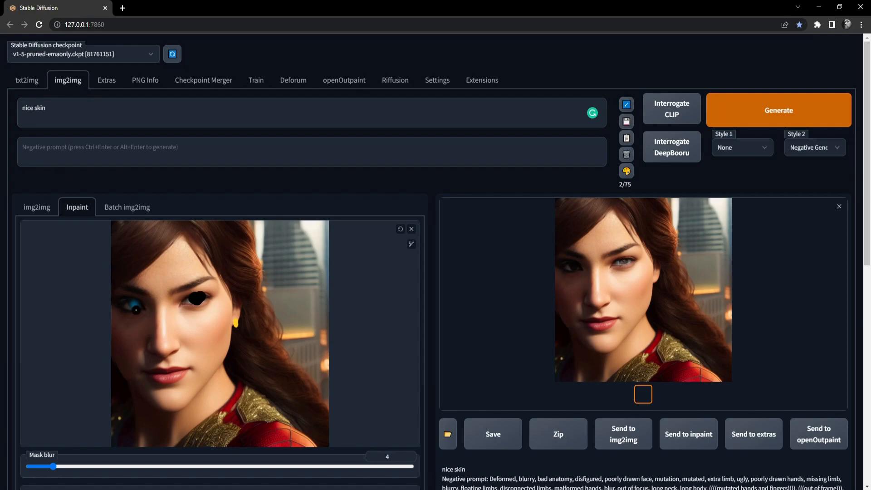
left_click_drag(134, 304, 131, 307)
left_click_drag(47, 108, 1, 108)
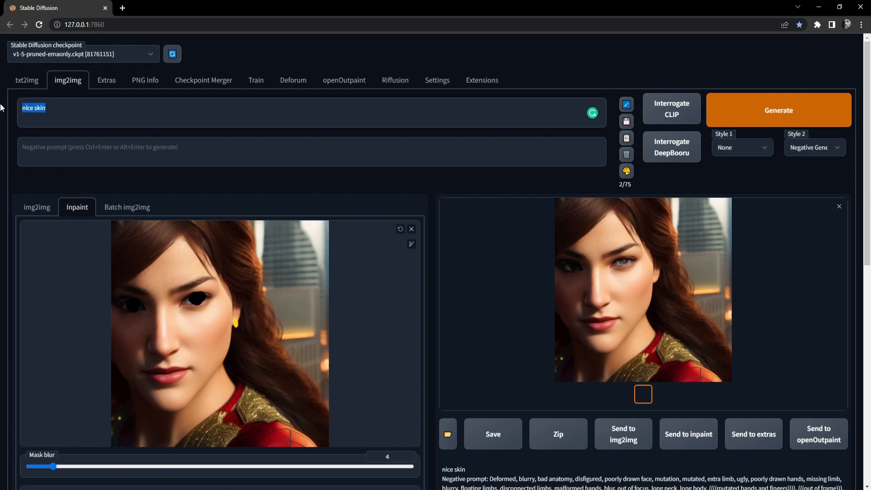
type("blue eyses")
Step: Try adding the yellow earring to the mask and a gold earring to the prompt, and undo both additions
left_click_drag(239, 324, 235, 325)
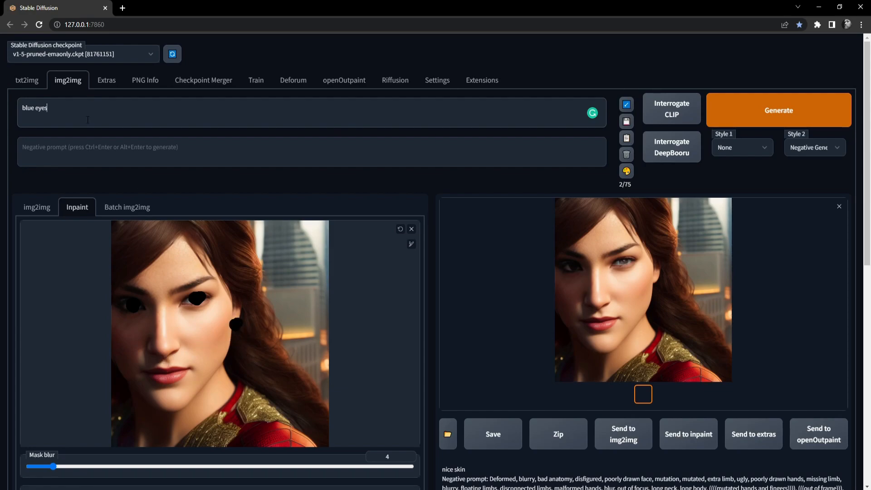
type("and gold ee")
left_click_drag(80, 108, 47, 108)
key("BackSpace")
left_click(400, 228)
Step: Generate the portrait with the "blue eyes" prompt, and extend the prompt with ", vibrant colors, glow"
left_click(775, 105)
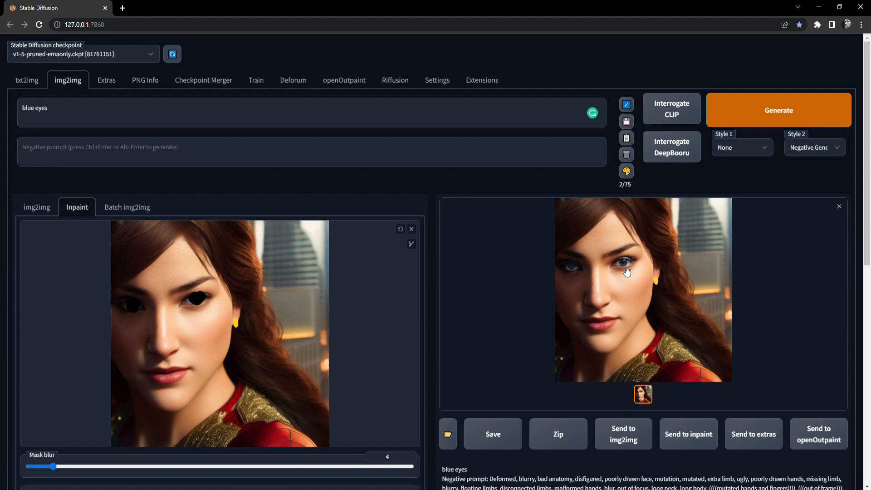
left_click(104, 111)
type(", vibrant colors, glow")
Step: Set Style 1 to Digital Art and generate the masked eyes again
left_click(719, 153)
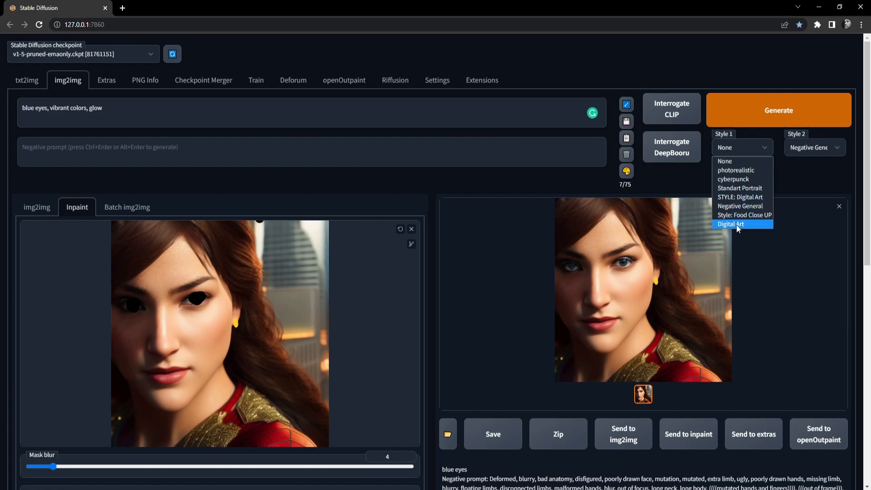
left_click(738, 228)
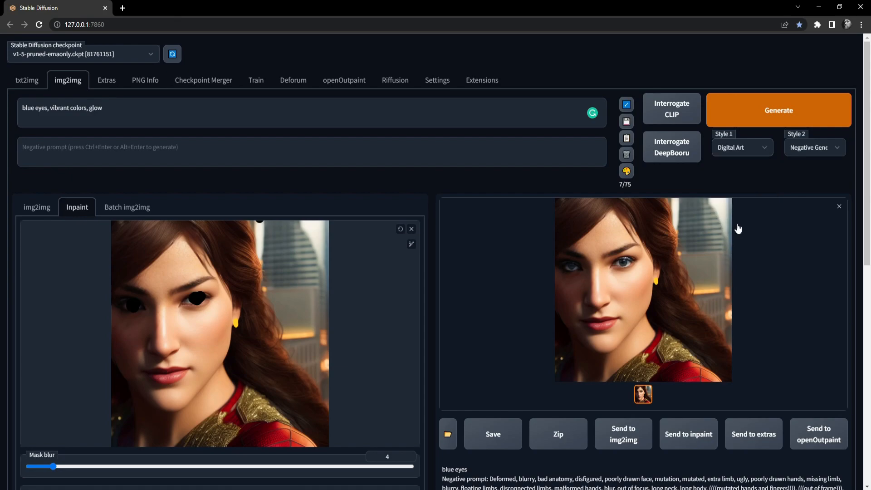
left_click(767, 113)
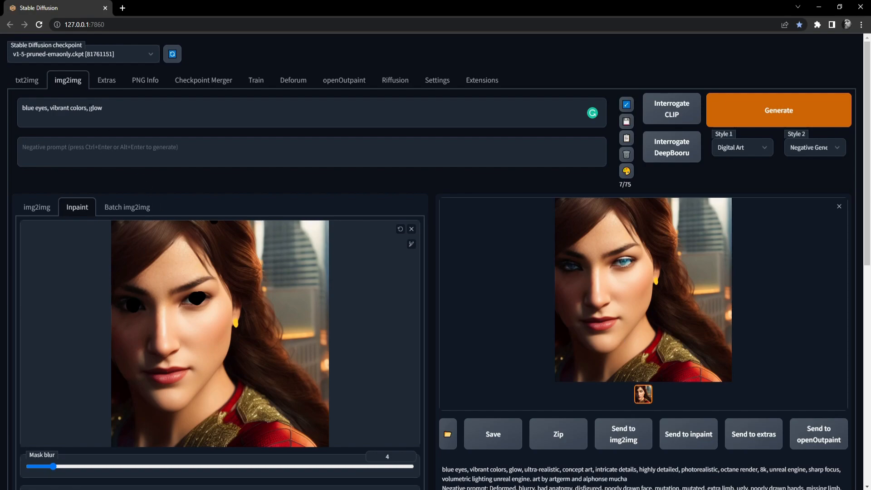
Step: Replace the inpainting prompt with the positive prompt copied from the original Spider-Man portrait's PNG Info
left_click_drag(109, 110, 11, 123)
scroll(566, 385, "down", 1)
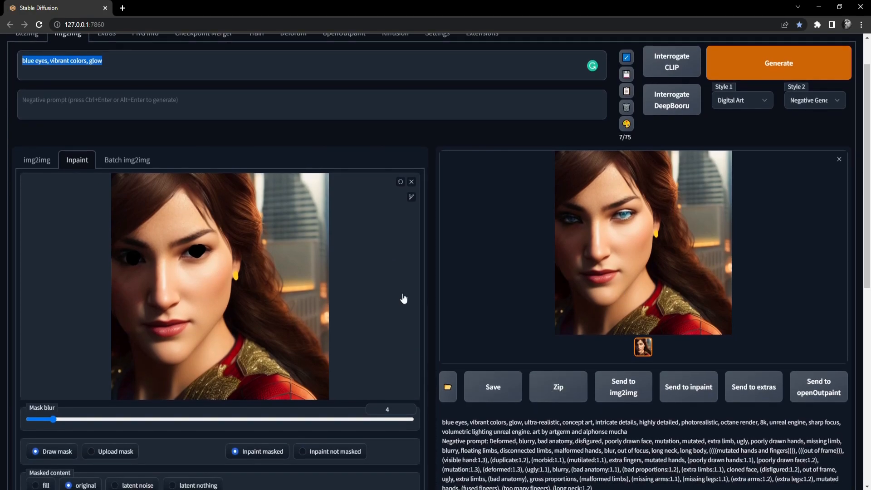
scroll(413, 307, "up", 1)
left_click(139, 81)
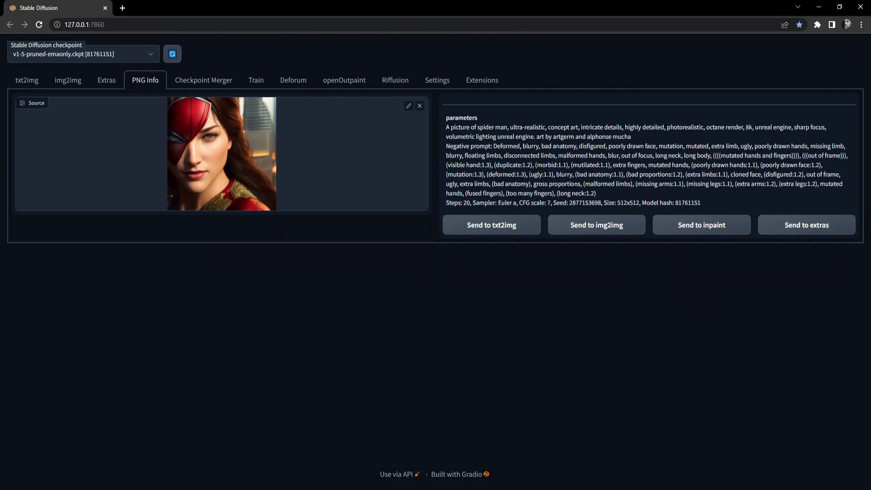
left_click_drag(446, 127, 619, 137)
key("ctrl+c")
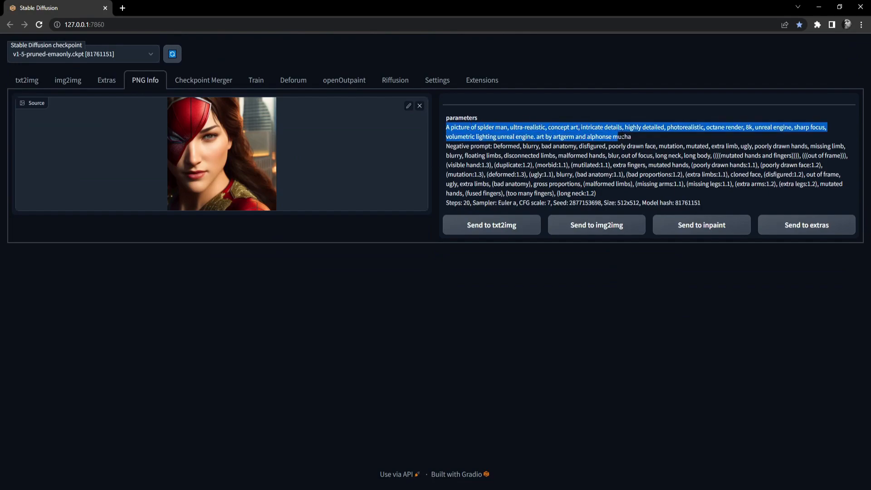
left_click(71, 87)
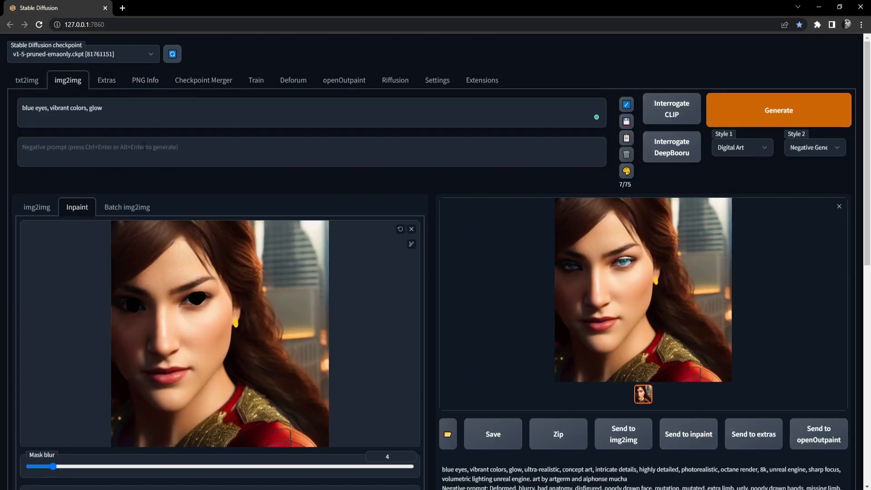
left_click(130, 126)
key("ctrl+a")
key("ctrl+v")
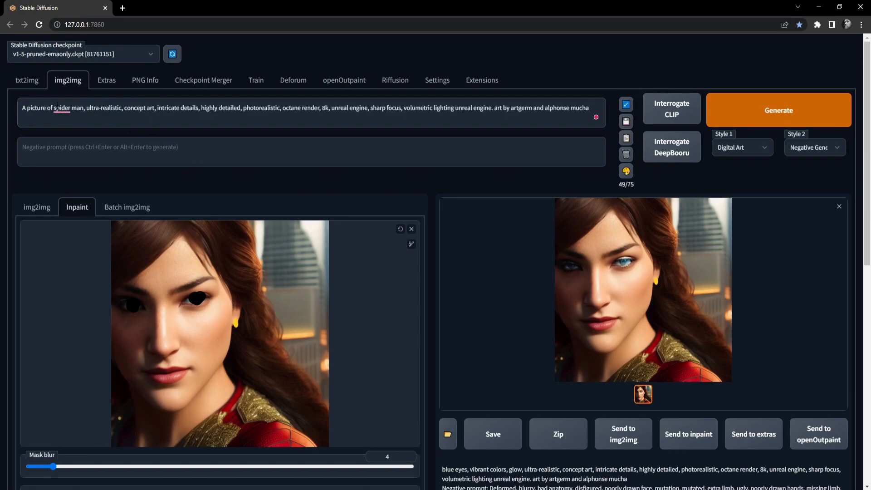
Step: Replace "spider man" in the prompt with "woman with blue eyes and a gold earing"
left_click_drag(84, 108, 54, 107)
type("wao")
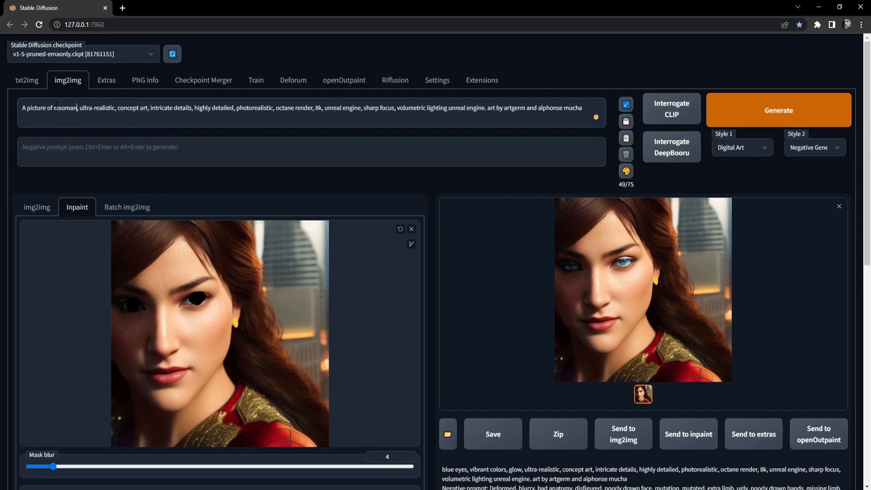
type("man")
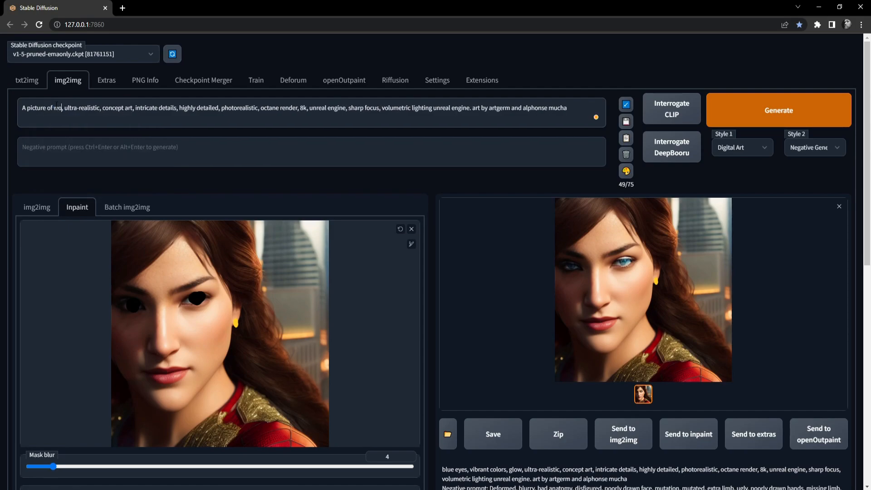
type(" with blue ")
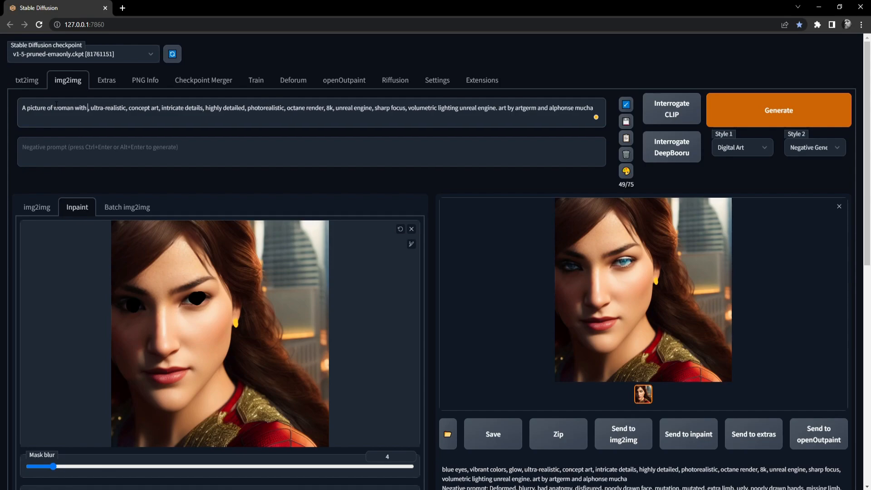
type("eyes and a")
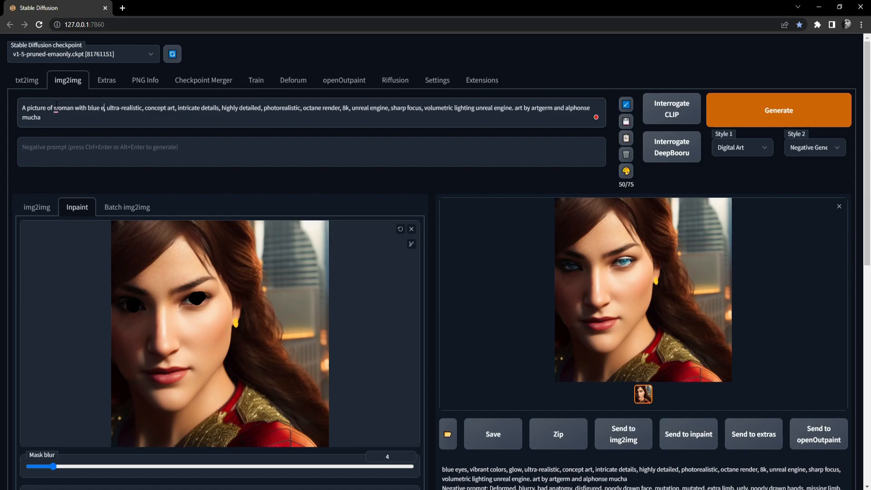
type(" gold e")
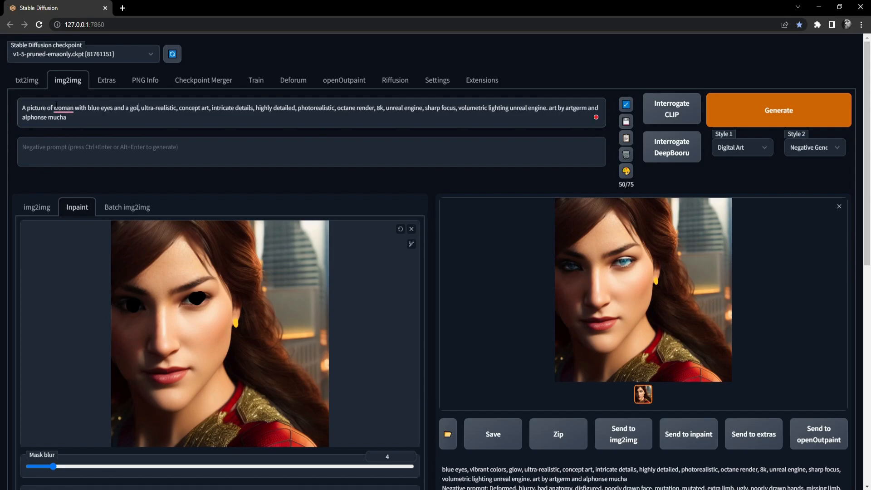
type("aring")
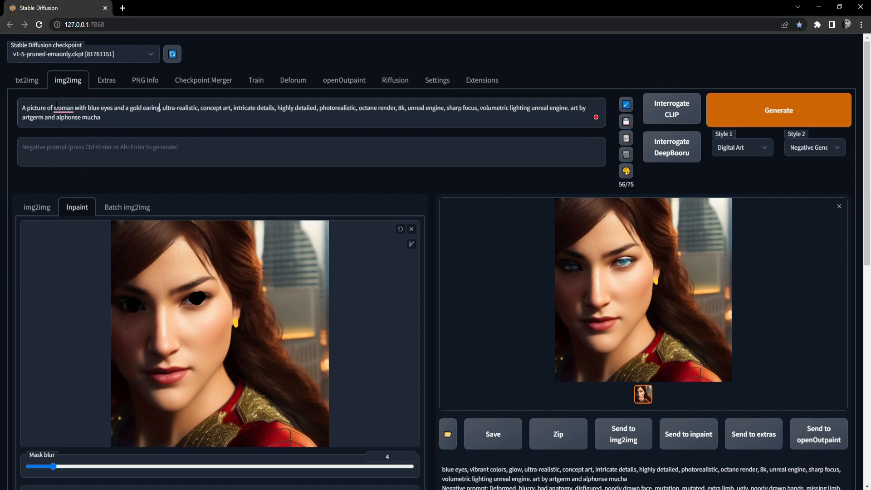
Step: Enlarge the mask brush, mask both eye areas and the yellow earring generously, and generate the portrait
left_click(411, 246)
left_click(378, 248)
mouse_move(205, 295)
left_mouse_down()
mouse_move(180, 302)
mouse_move(203, 300)
left_mouse_up()
left_click_drag(129, 304, 129, 312)
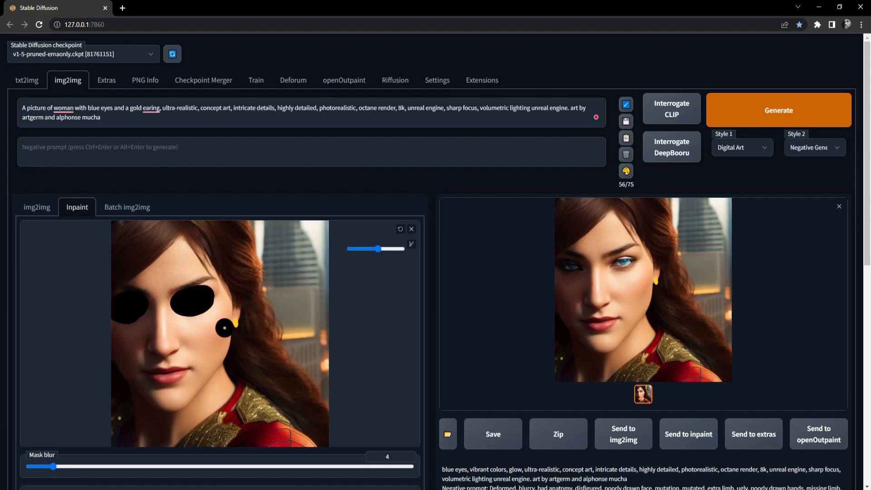
left_click_drag(233, 319, 235, 324)
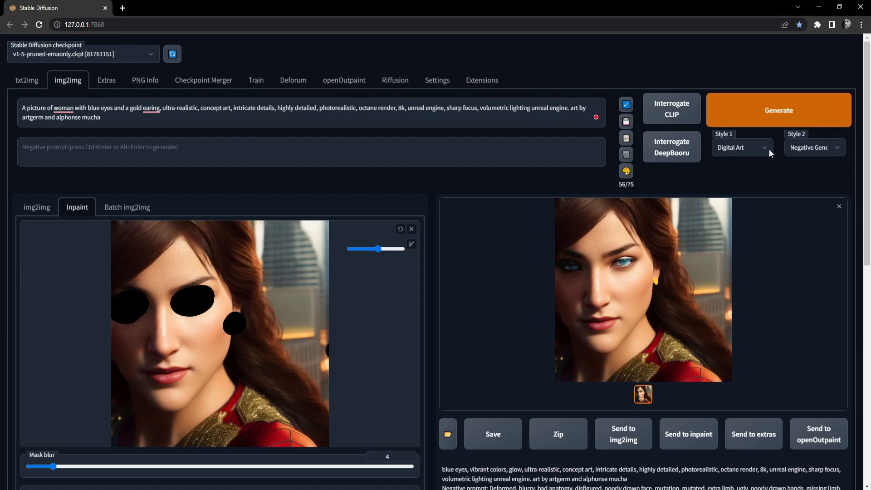
left_click(770, 109)
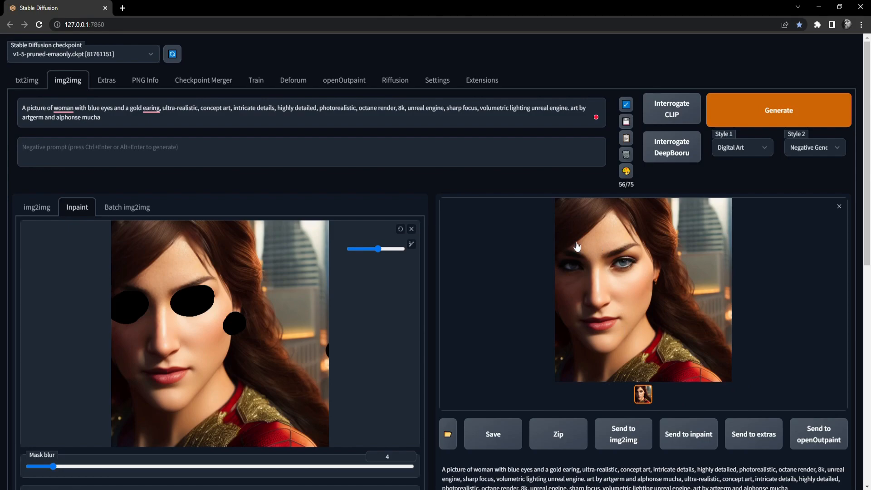
Step: Inspect the generated portrait at full size and send it back to inpainting
left_click(658, 287)
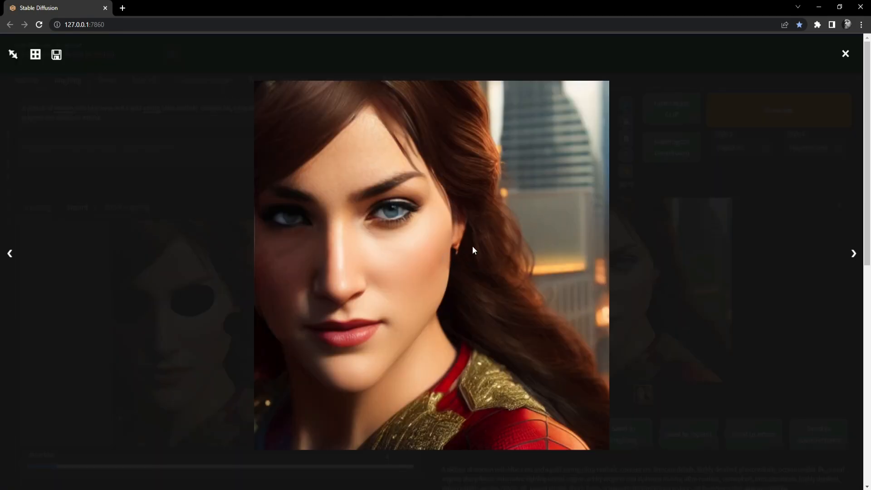
left_click(845, 54)
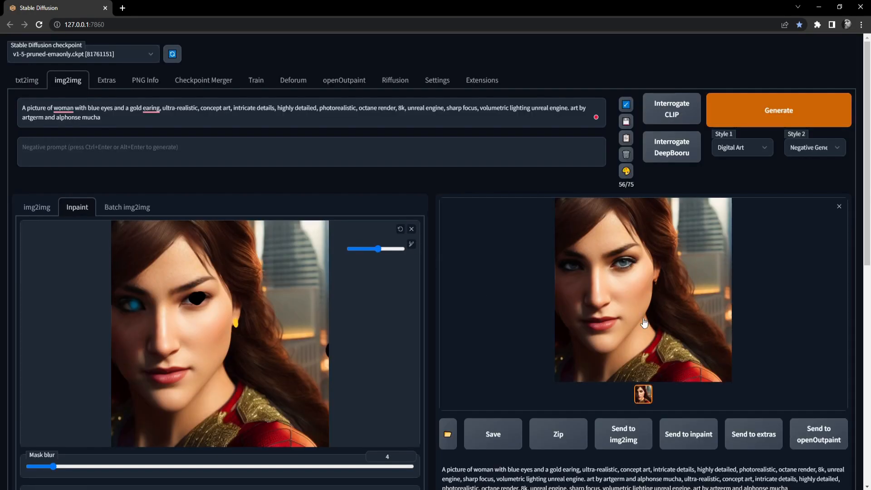
left_click(690, 439)
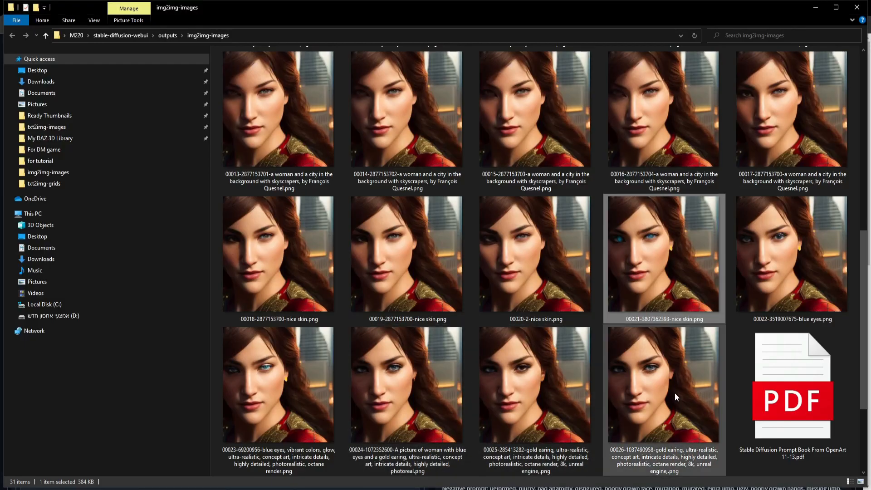
Step: Return from the output folder, try extending the earring mask downward, and undo the mask strokes
left_click(815, 7)
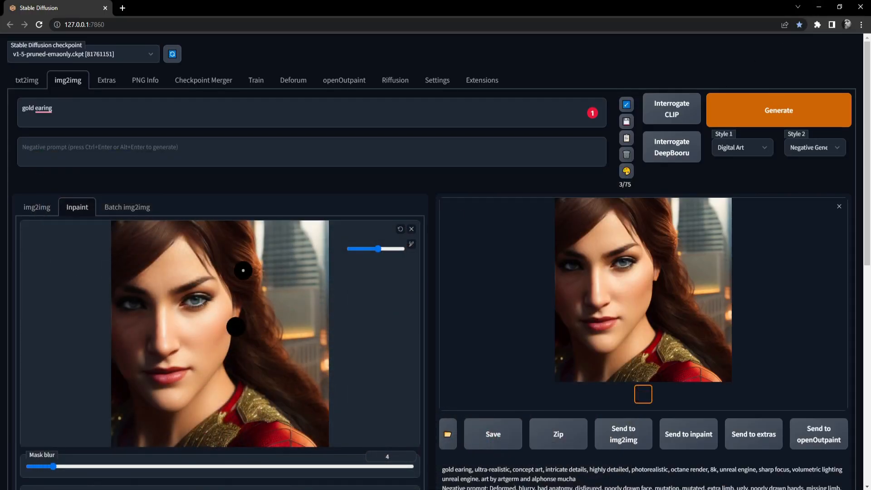
left_click_drag(237, 332, 236, 355)
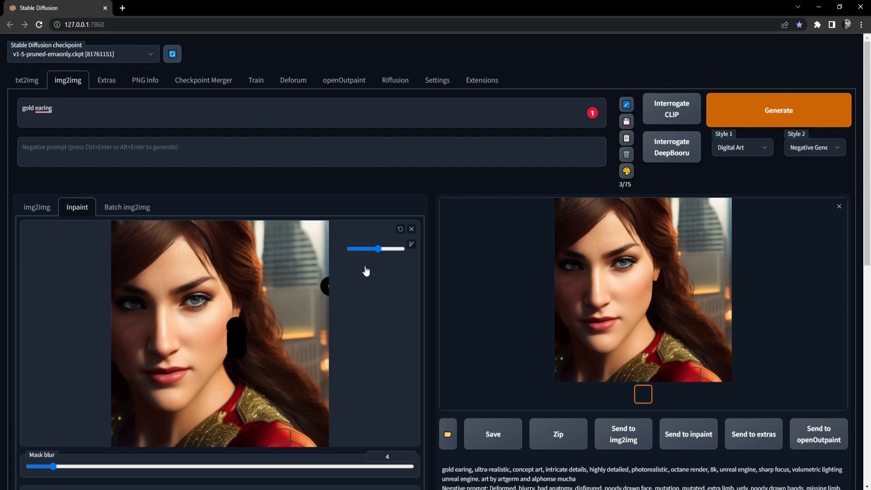
left_click(400, 230)
left_click(400, 230)
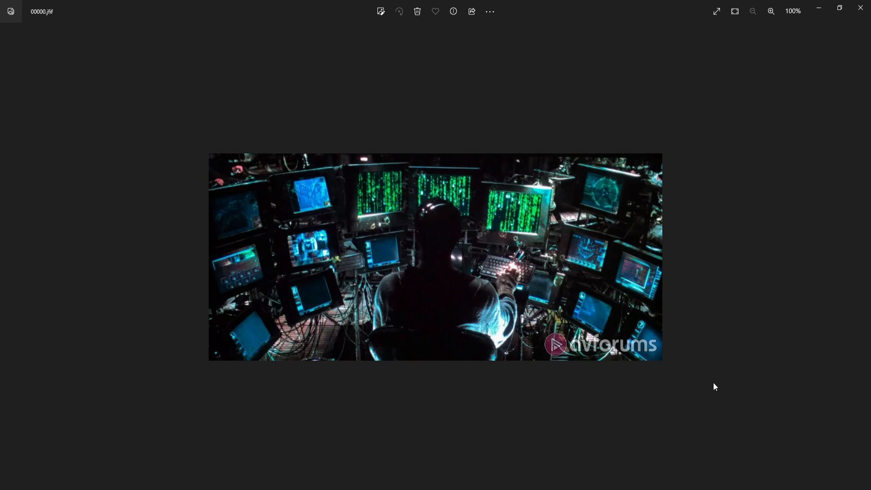
Step: Browse the example image series from the original monitor-room photo through the tank-top and leather-chair inpainting stages
key("Right")
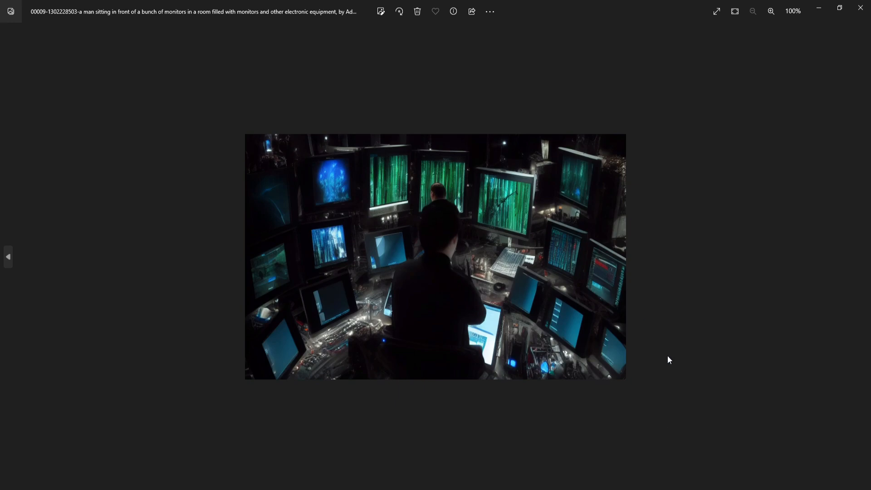
key("Right")
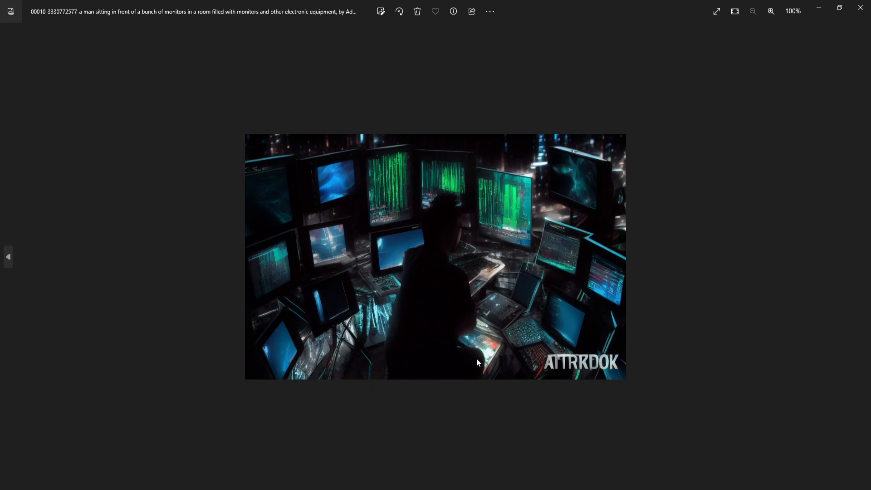
left_click(863, 257)
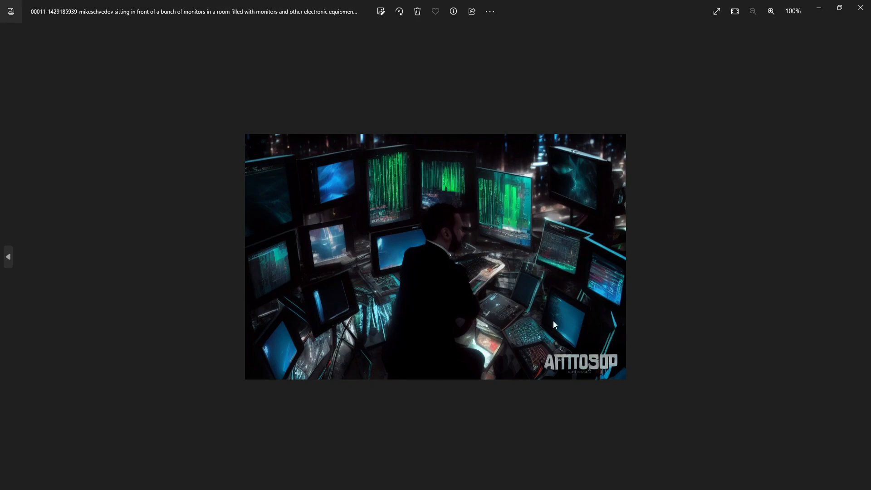
key("Right")
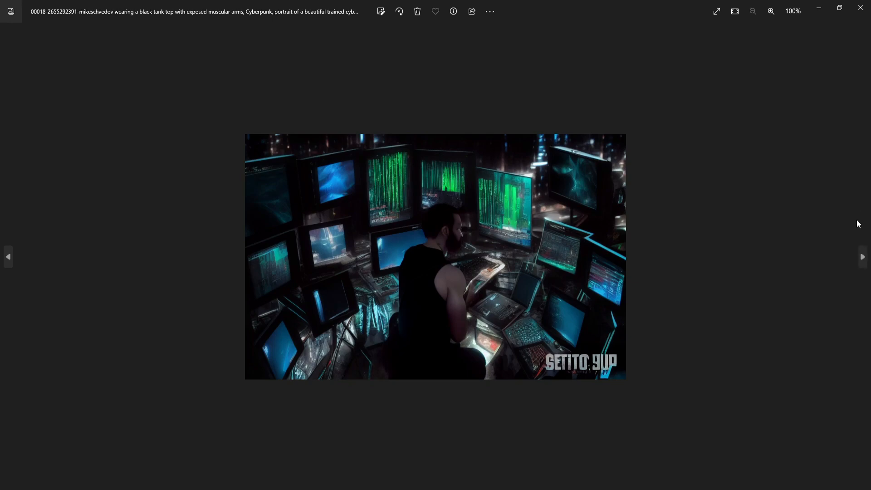
left_click(862, 257)
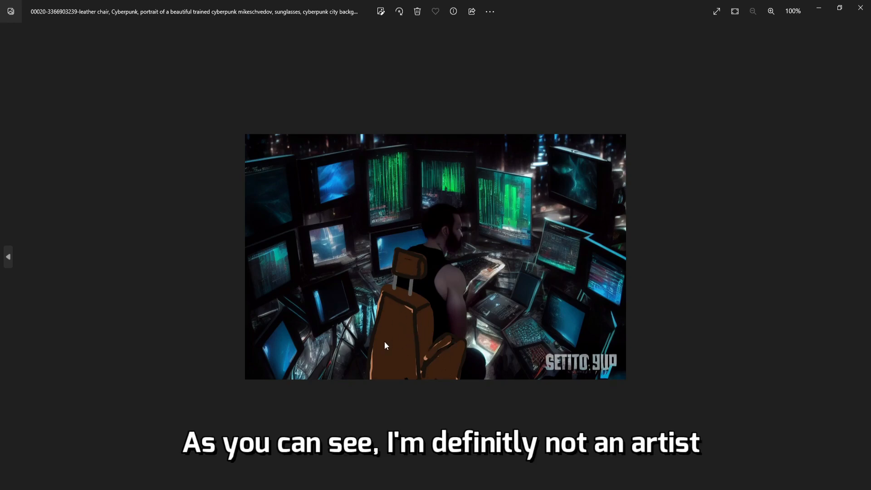
left_click(863, 256)
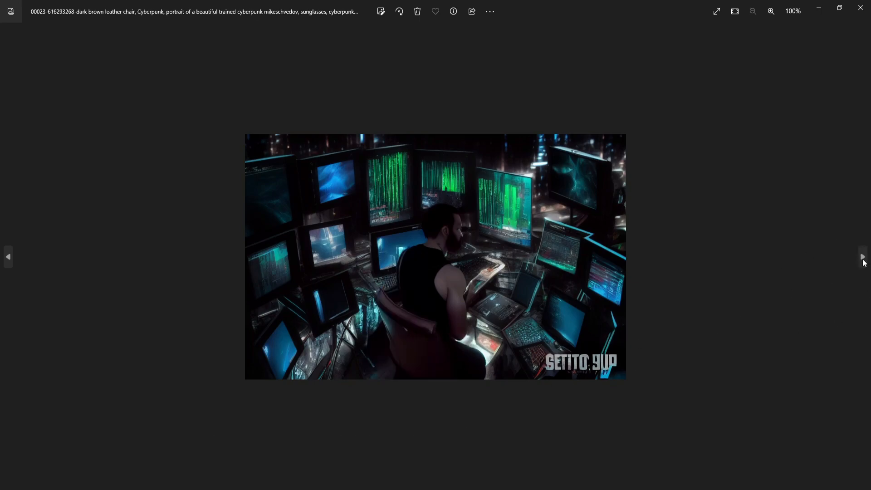
left_click(863, 257)
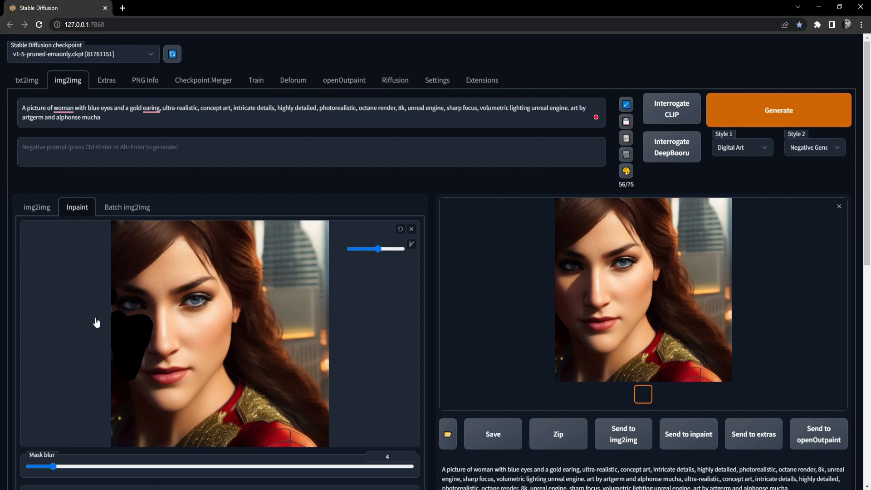
Step: View the openOutpaint canvas and return to img2img
left_click(349, 84)
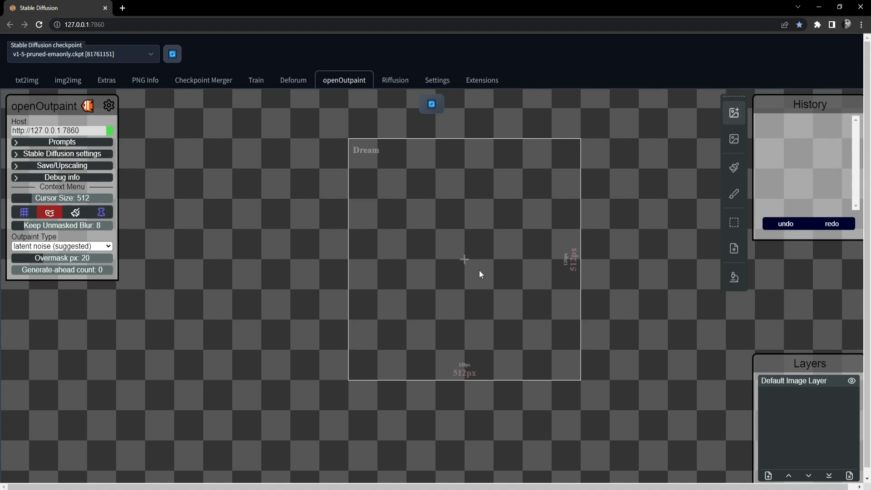
left_click(68, 80)
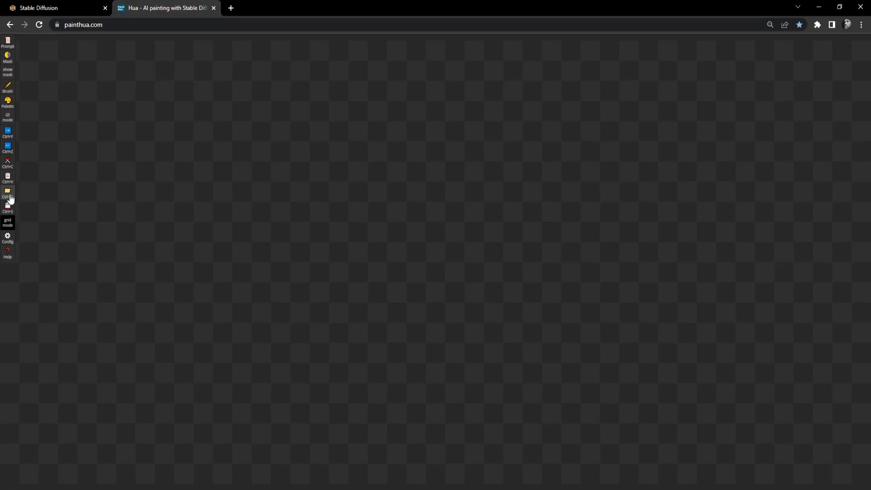
Step: Load the blue-eyed woman portrait from img2img-images onto the painthua.com canvas and review the generation settings in its prompt editor
left_click(9, 195)
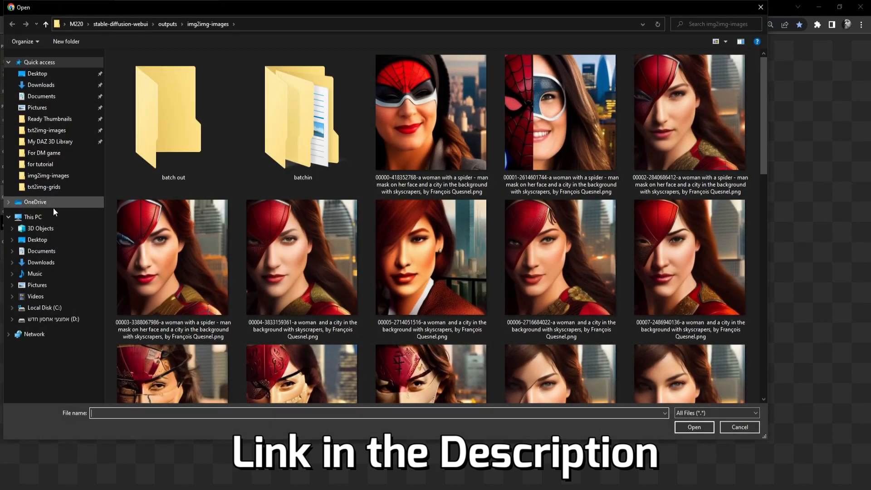
double_click(559, 282)
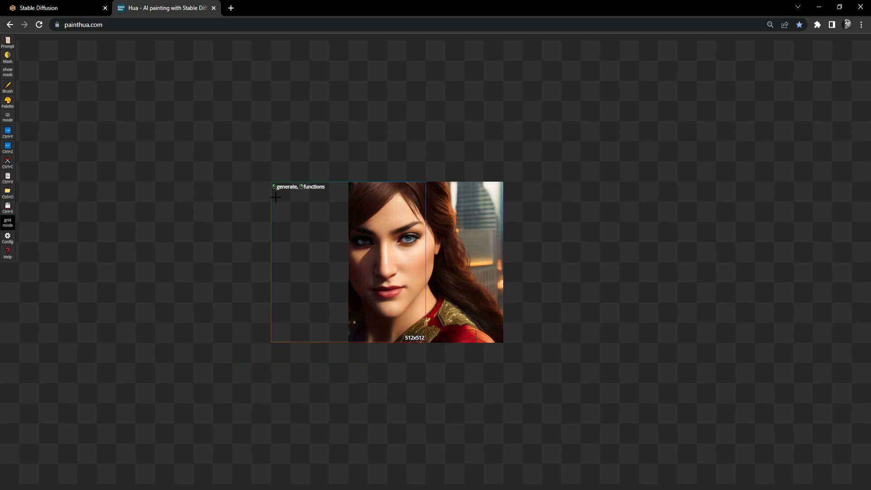
left_click(8, 42)
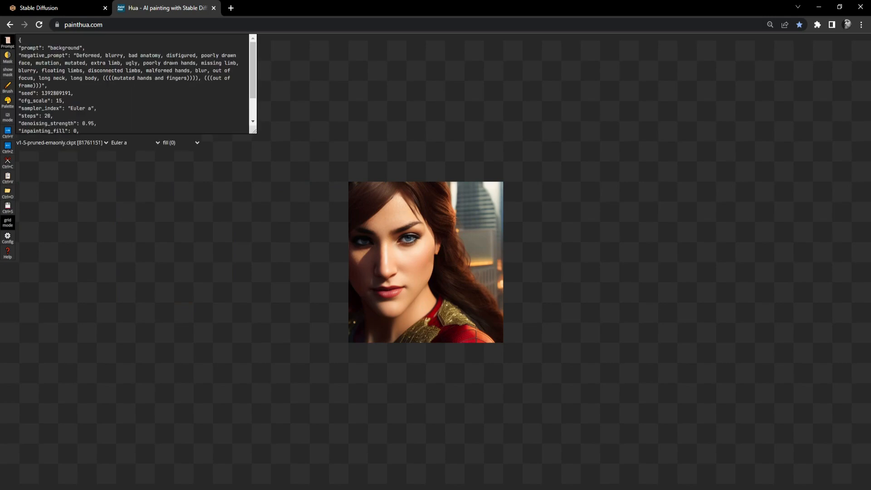
scroll(52, 105, "down", 2)
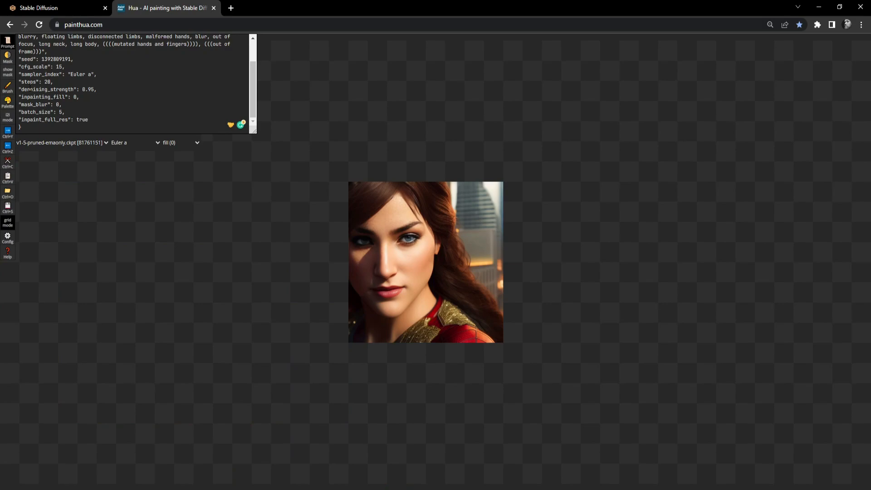
scroll(60, 97, "up", 2)
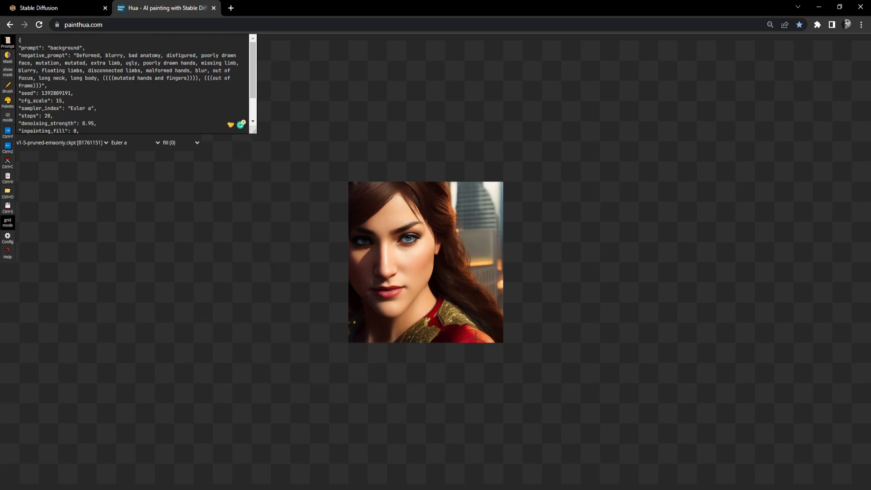
Step: Copy the full prompt from Stable Diffusion's img2img and paste it over "background" as the prompt in Hua
left_click(50, 8)
left_click_drag(64, 108, 19, 107)
key("ctrl+c")
left_click(154, 9)
left_click_drag(50, 47, 81, 47)
key("ctrl+v")
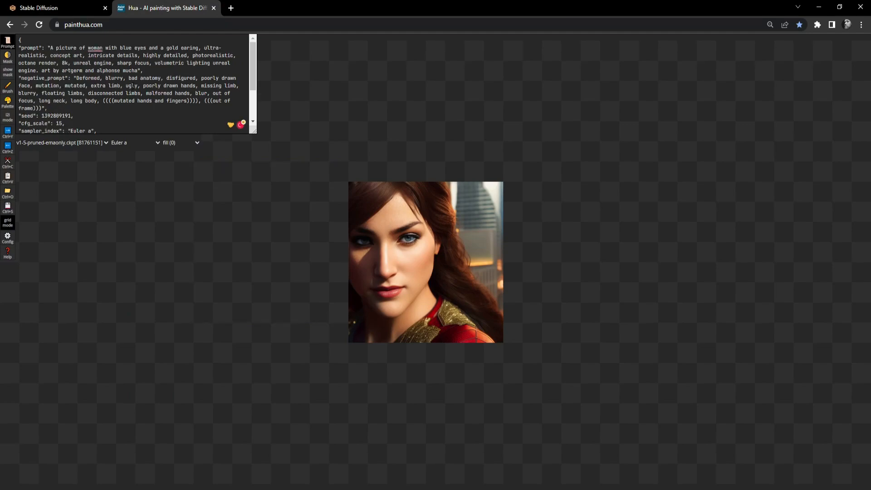
left_click(64, 9)
scroll(56, 377, "down", 6)
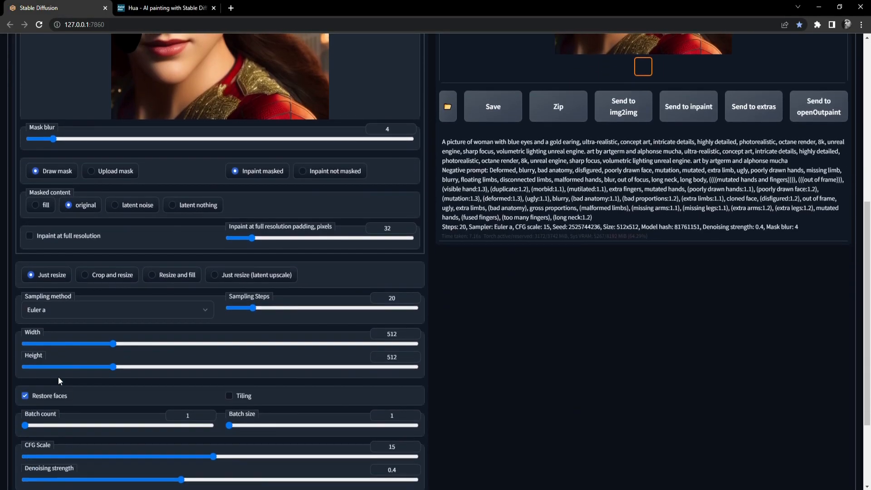
scroll(51, 438, "down", 3)
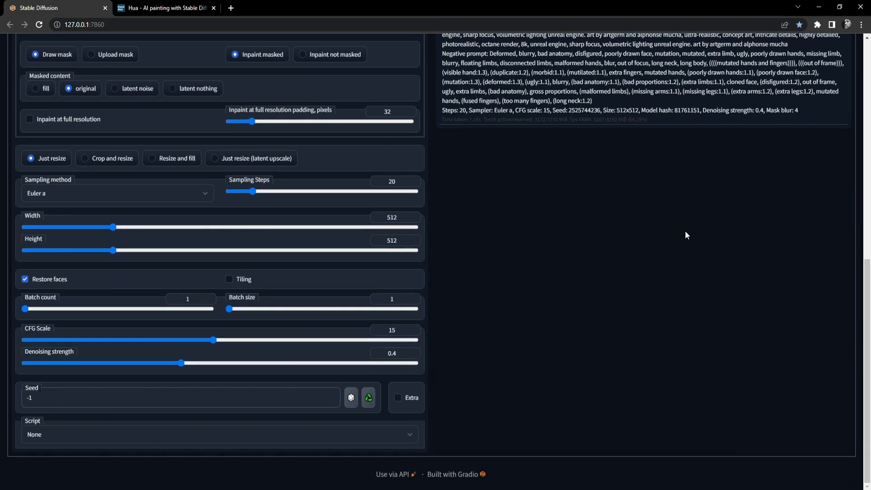
scroll(683, 255, "up", 3)
double_click(584, 252)
key("ctrl+c")
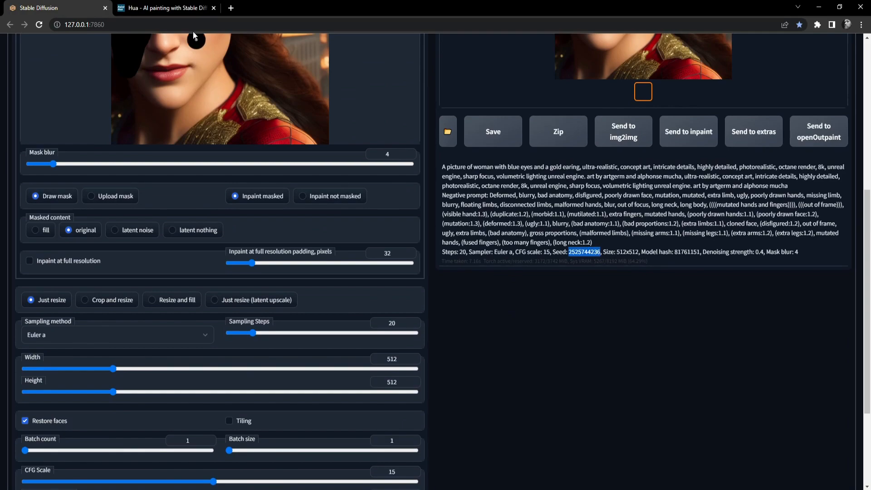
left_click(169, 8)
double_click(57, 116)
key("ctrl+v")
scroll(105, 120, "down", 2)
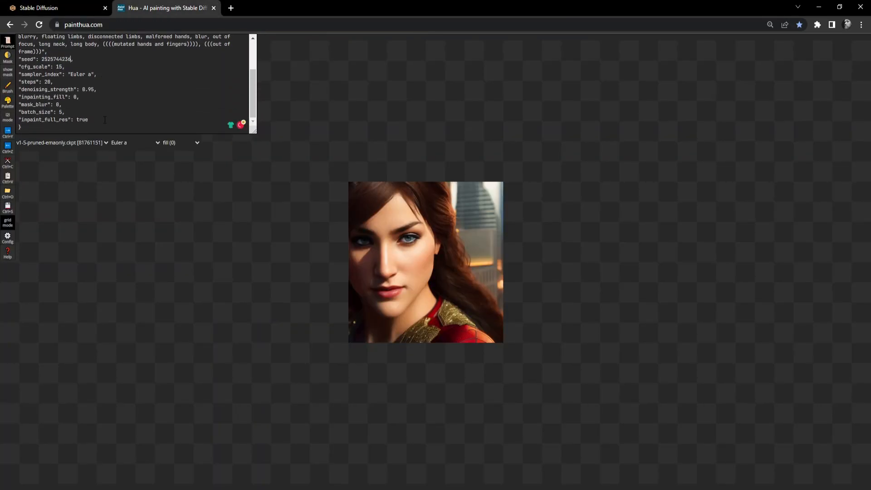
scroll(105, 120, "up", 2)
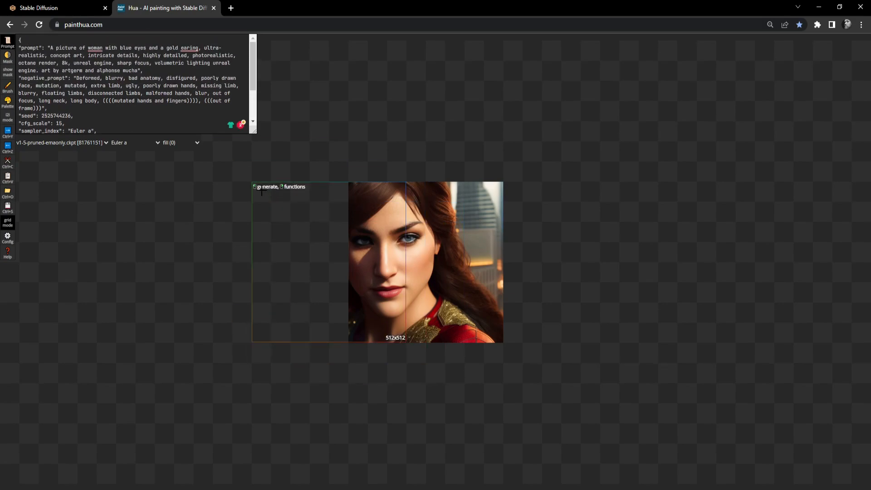
Step: Generate outpainted variants for the 512x512 area overlapping the portrait's left side, and review the batch size and the earring wording in the prompt
left_click(261, 191)
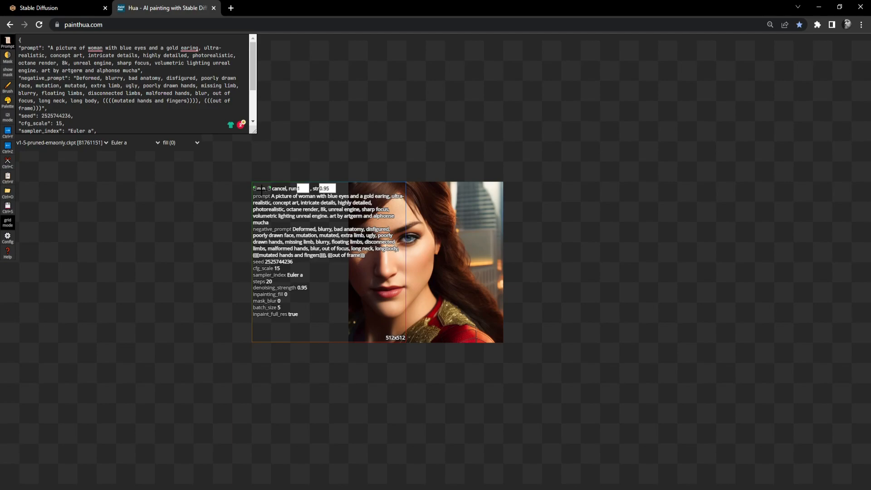
left_click(261, 188)
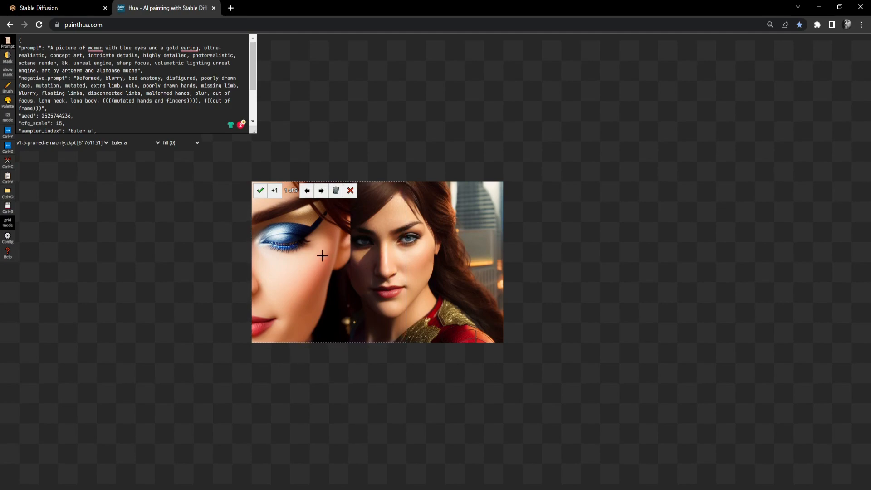
scroll(80, 105, "down", 2)
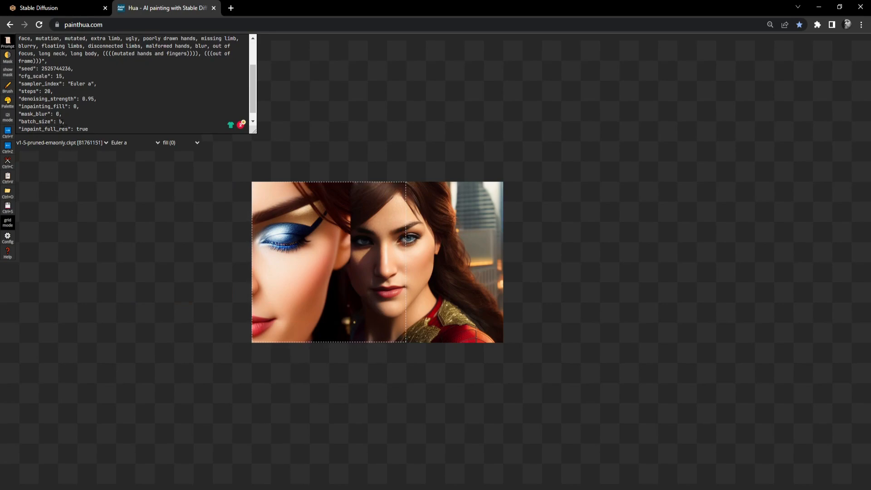
mouse_move(323, 196)
left_click(322, 191)
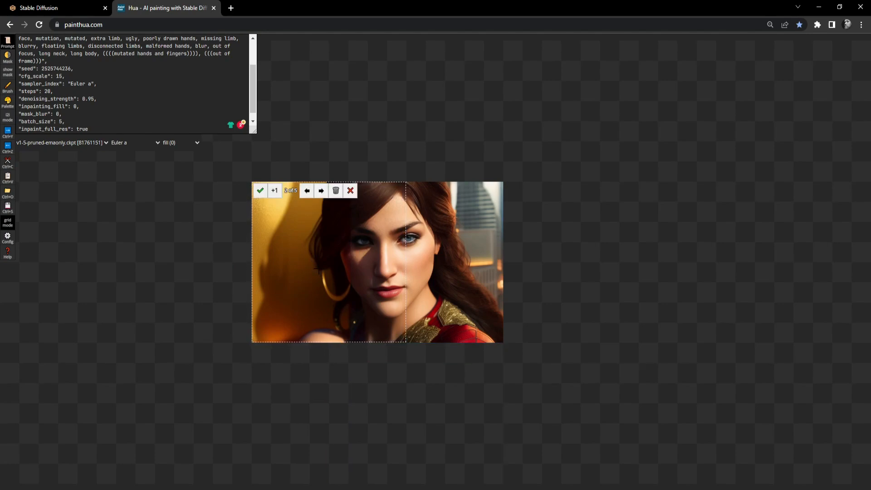
scroll(154, 101, "up", 2)
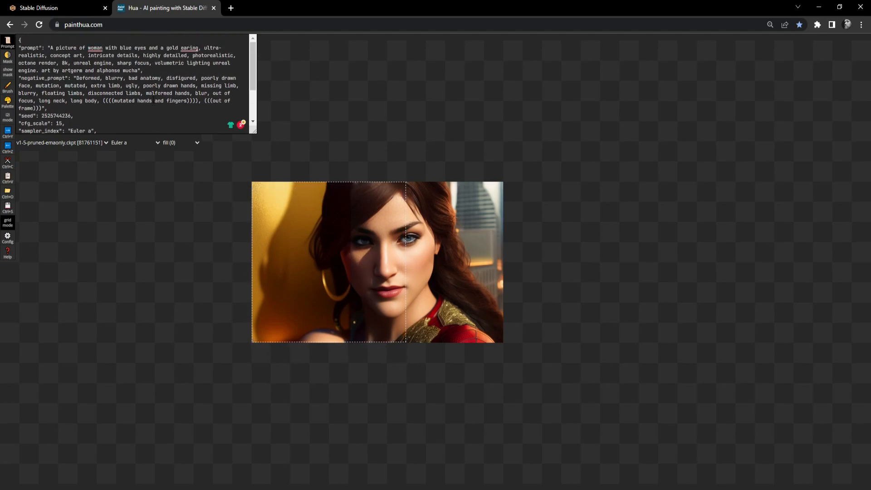
left_click_drag(199, 48, 155, 48)
Step: Compare the generated outpaint variants and accept the second one, with the golden wall and hoop earring
left_click(321, 191)
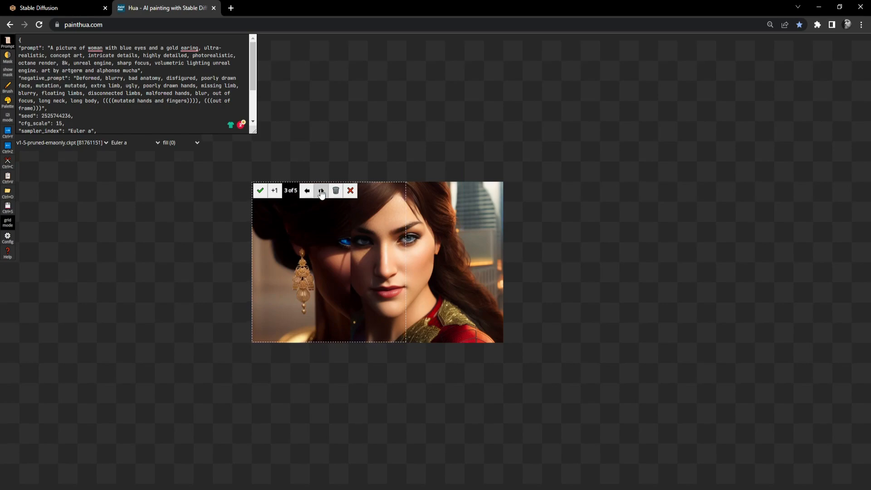
left_click(322, 191)
left_click(321, 191)
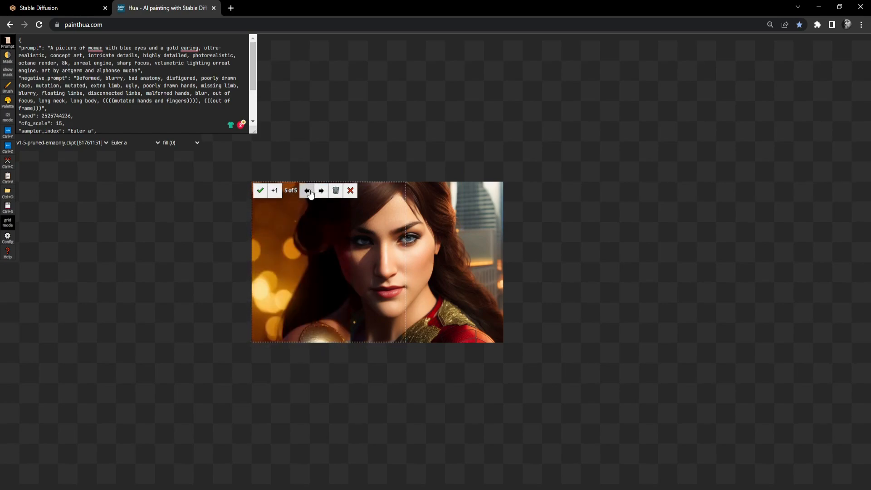
left_click(308, 191)
left_click(308, 191)
left_click(308, 191)
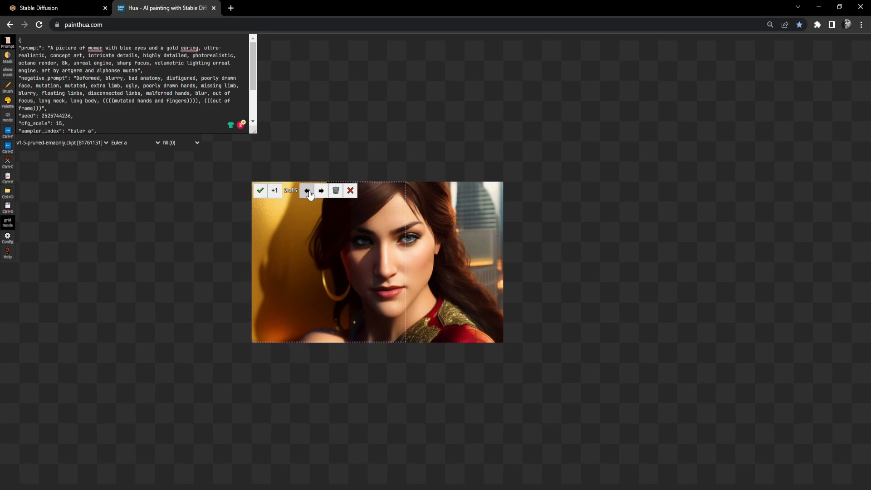
left_click(260, 192)
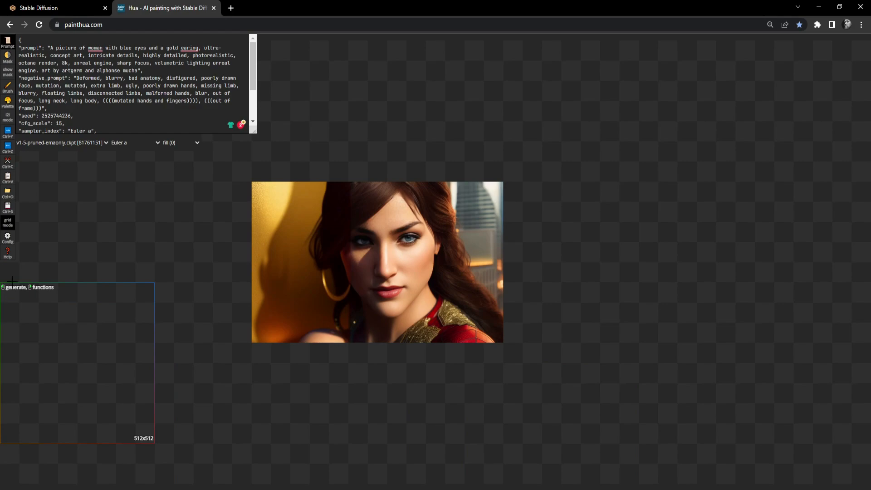
Step: Save the outpainted canvas as an image file, view the saved picture, and close the viewer
left_click(8, 208)
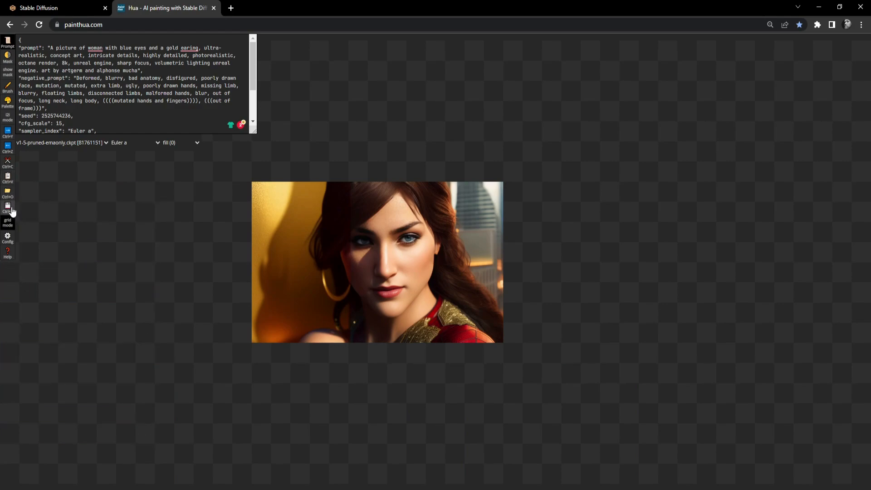
left_click(65, 474)
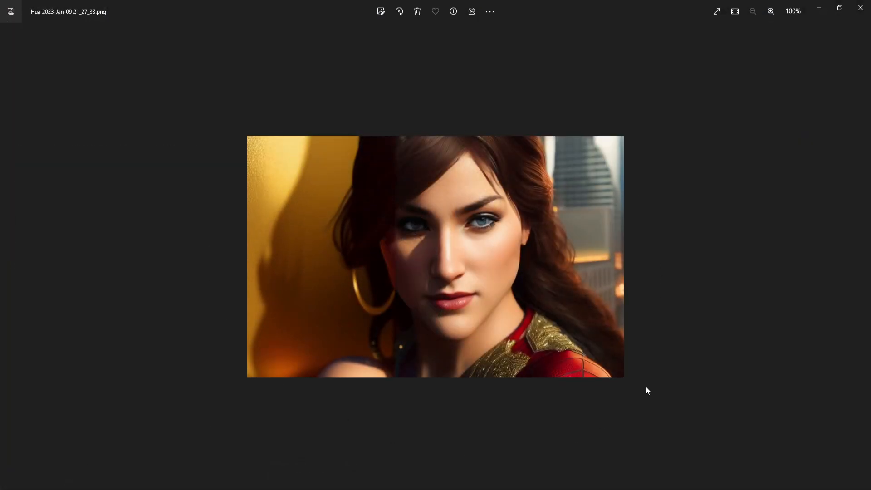
left_click(861, 8)
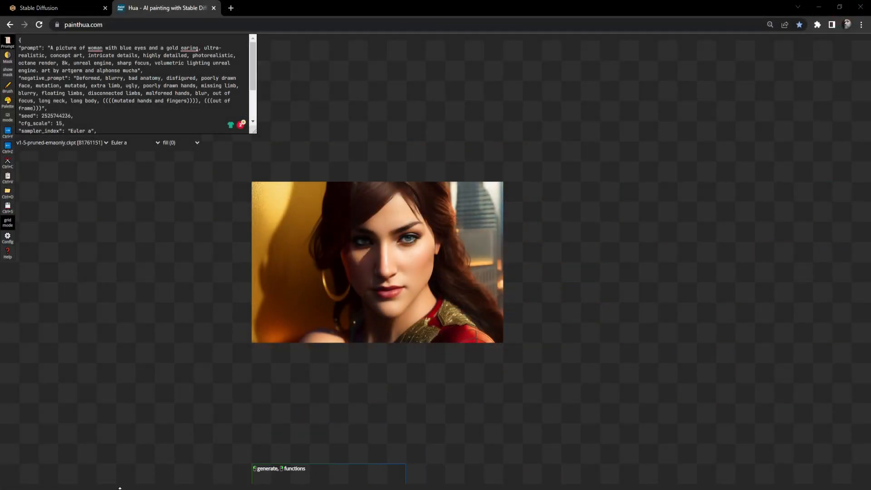
mouse_move(119, 488)
left_click(97, 461)
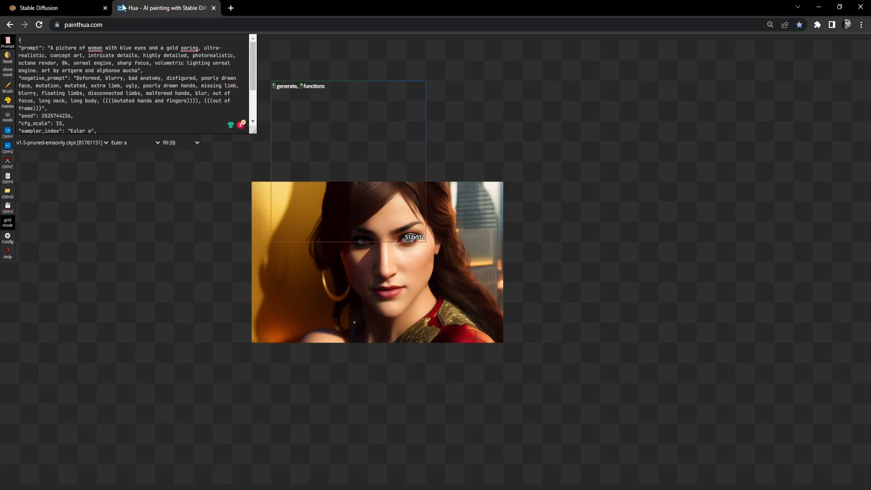
Step: Switch to Stable Diffusion and replace the image in Inpaint with the widened portrait saved from Hua
left_click(87, 8)
scroll(353, 408, "up", 7)
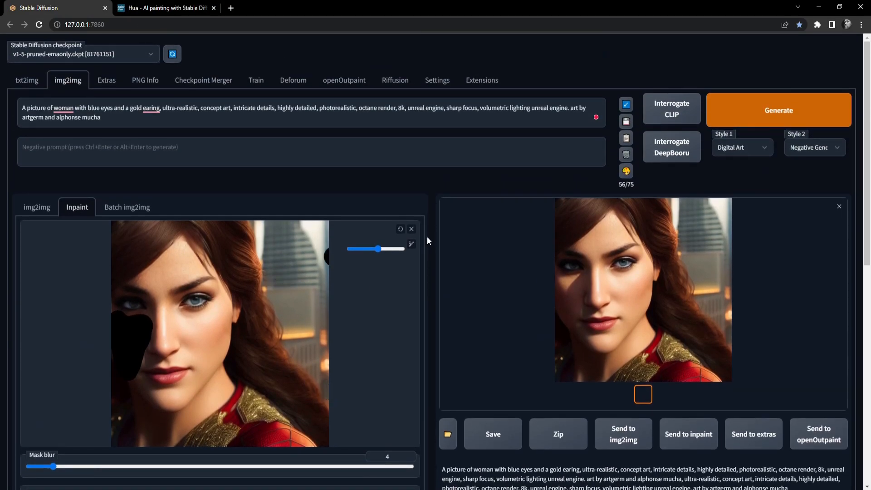
left_click(412, 230)
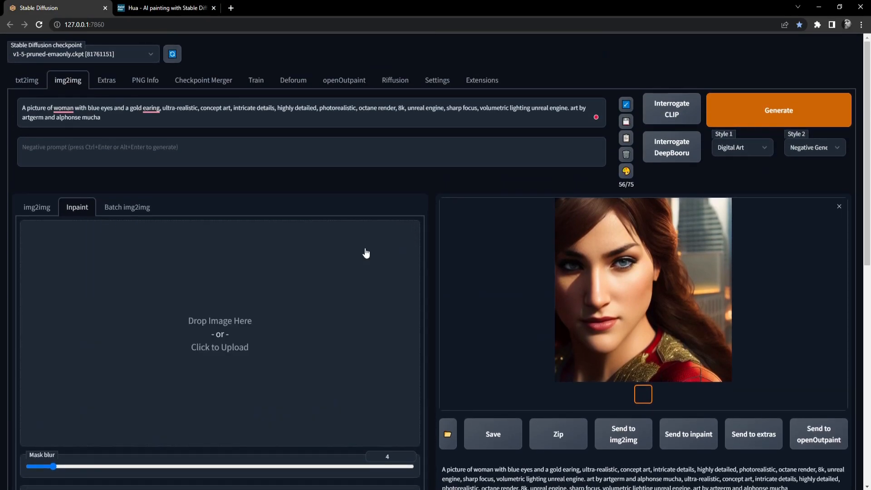
left_click(235, 356)
double_click(235, 355)
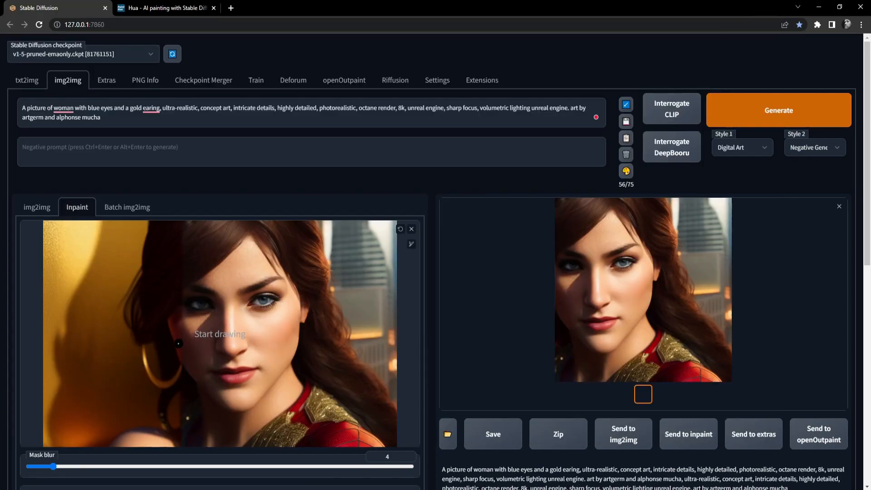
Step: Set the inpaint output width to 832, keeping the height at 512, to suit the wider portrait
scroll(212, 346, "down", 1)
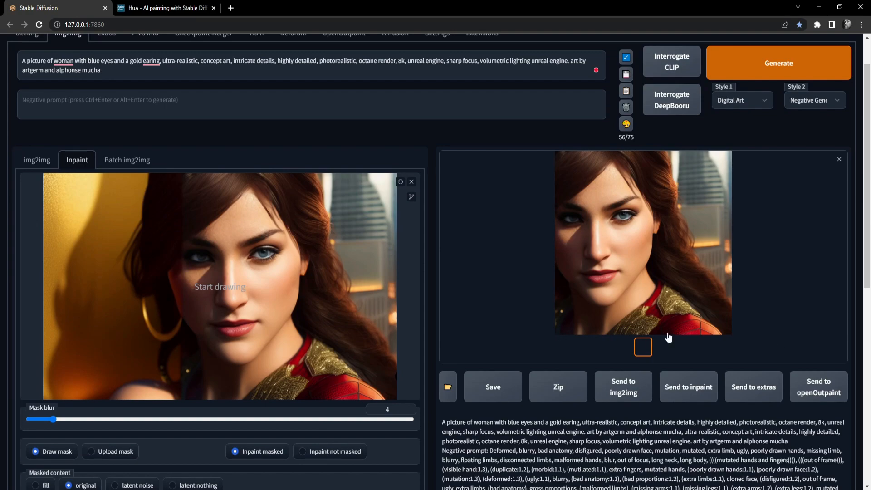
scroll(29, 332, "down", 2)
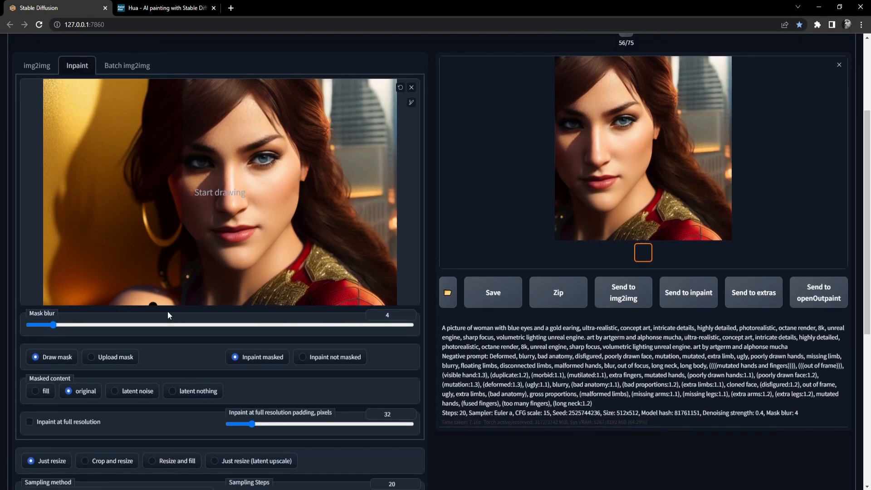
scroll(171, 349, "down", 3)
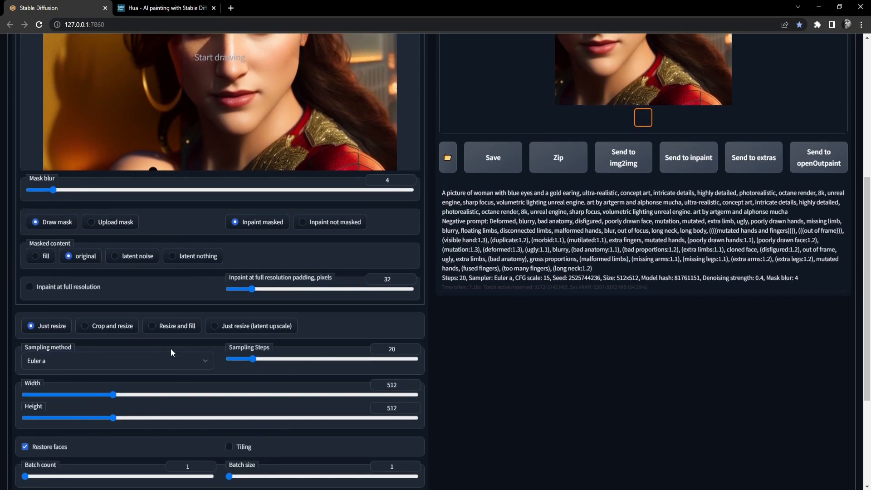
left_click_drag(114, 388, 176, 388)
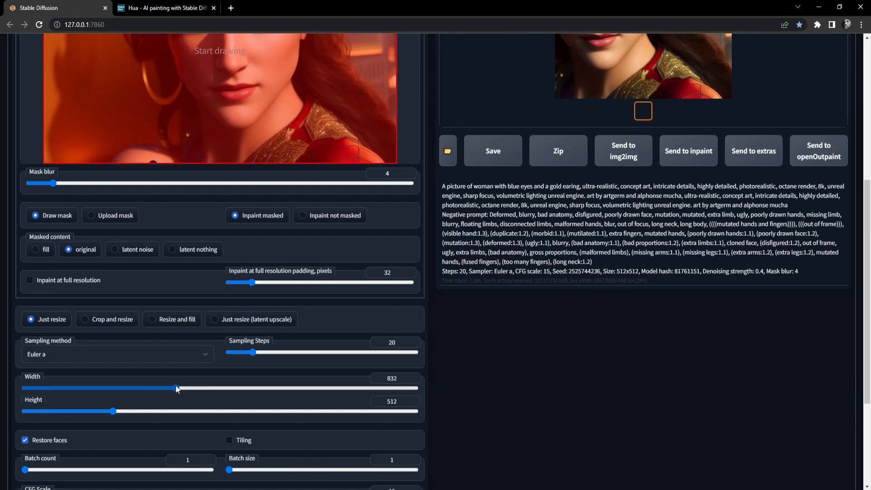
scroll(176, 388, "up", 5)
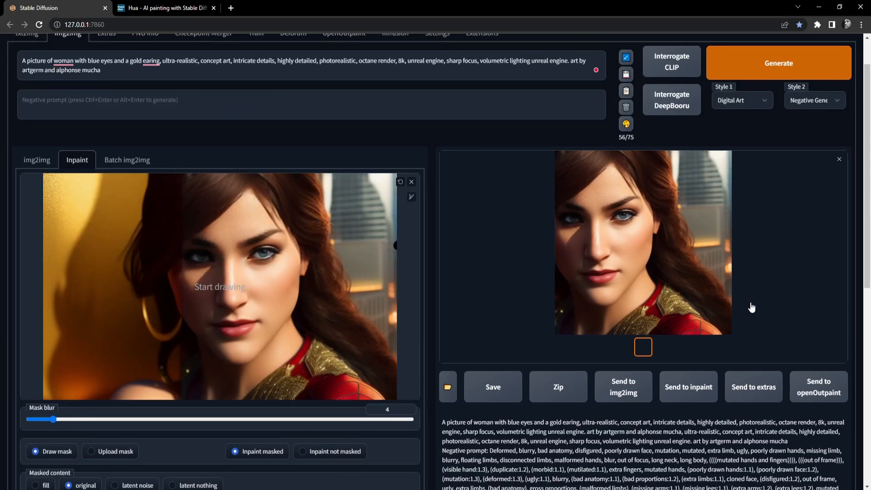
scroll(245, 342, "down", 6)
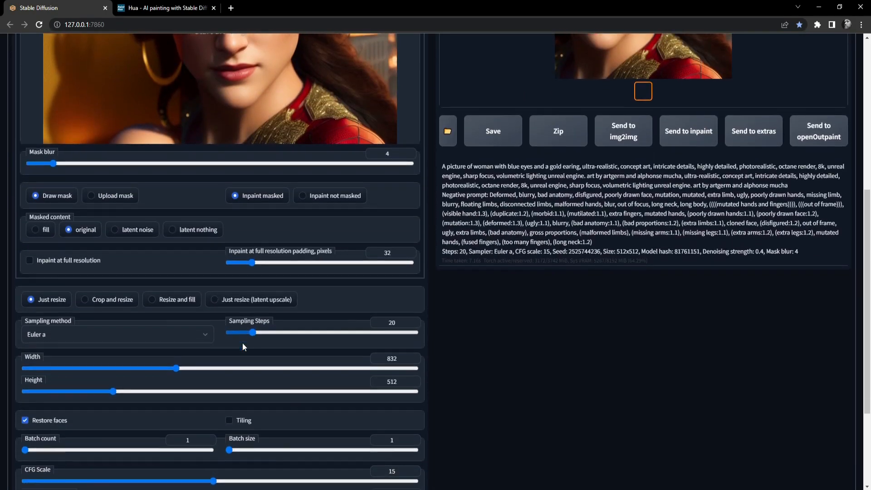
scroll(396, 344, "up", 7)
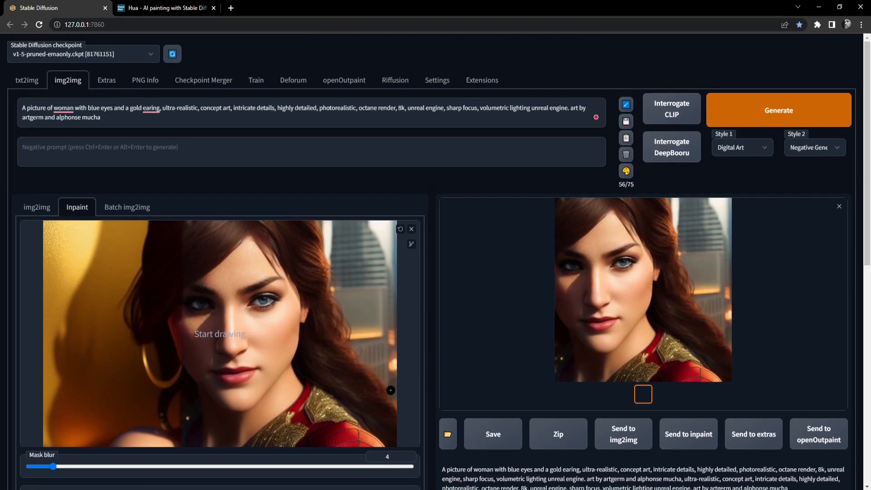
Step: Enlarge the mask brush, mask the seam and gold earring beside the woman's face, and delete "and a gold earing" from the prompt
left_click(412, 244)
left_click(383, 249)
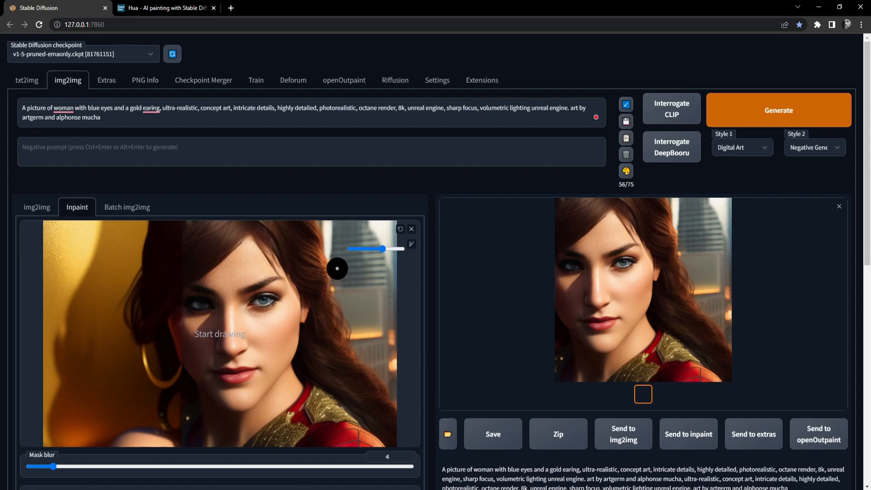
scroll(187, 394, "down", 1)
mouse_move(186, 333)
left_mouse_down()
mouse_move(179, 244)
mouse_move(172, 336)
mouse_move(138, 300)
mouse_move(186, 320)
mouse_move(190, 357)
mouse_move(163, 376)
mouse_move(175, 386)
left_mouse_up()
scroll(191, 272, "up", 1)
left_click_drag(160, 108, 113, 108)
key("BackSpace")
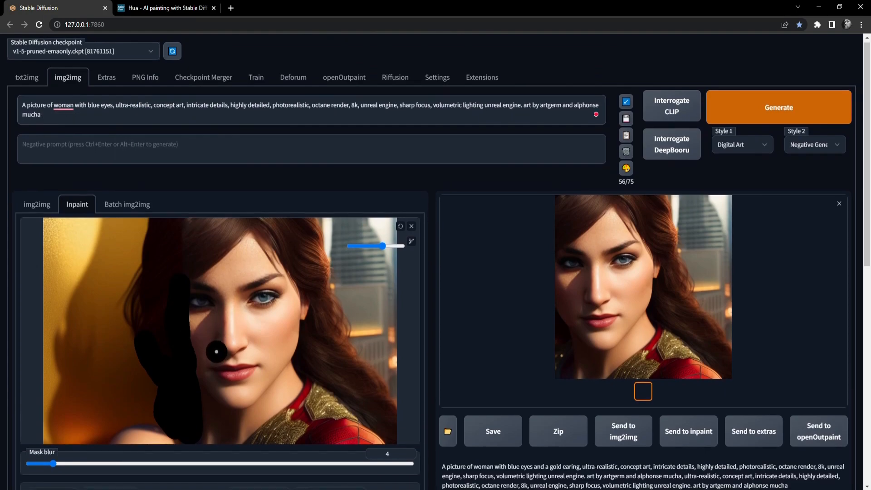
Step: Extend the mask over the bare shoulder at the portrait's lower left and generate the inpainted image
scroll(213, 350, "down", 2)
mouse_move(164, 335)
left_mouse_down()
mouse_move(115, 344)
mouse_move(196, 345)
left_mouse_up()
scroll(204, 318, "up", 2)
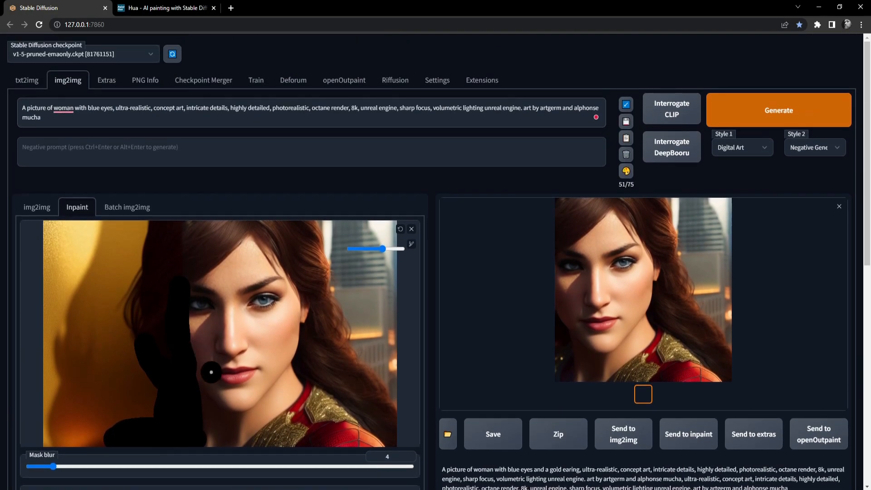
left_click(796, 113)
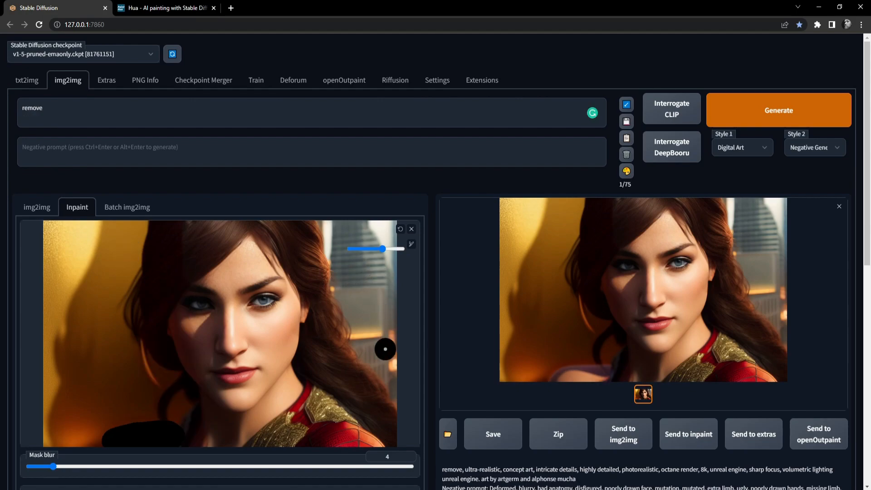
Step: Mask the entire golden background left of the woman's hair and replace the prompt "remove" with "skysca"
mouse_move(135, 230)
left_mouse_down()
mouse_move(57, 227)
mouse_move(40, 242)
mouse_move(47, 229)
mouse_move(50, 398)
mouse_move(141, 418)
mouse_move(177, 399)
mouse_move(135, 353)
mouse_move(114, 246)
mouse_move(105, 410)
mouse_move(131, 275)
left_mouse_up()
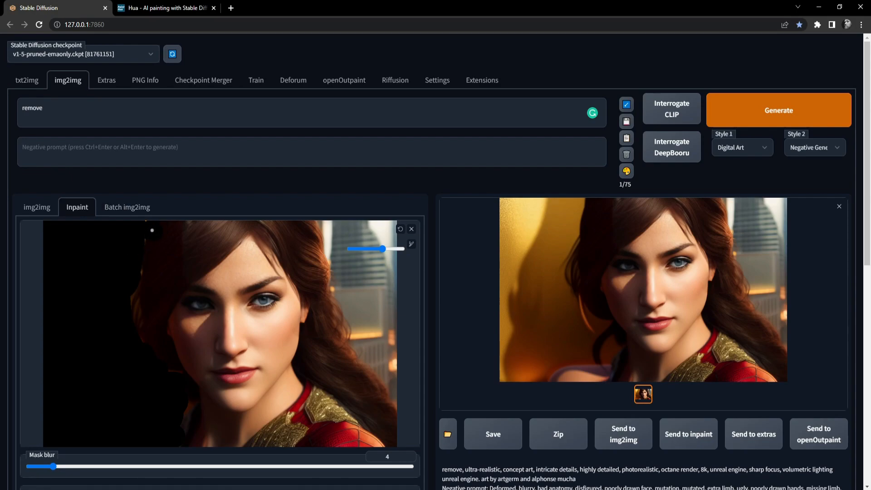
left_click_drag(145, 233, 148, 229)
left_click_drag(44, 108, 3, 108)
type("skysca")
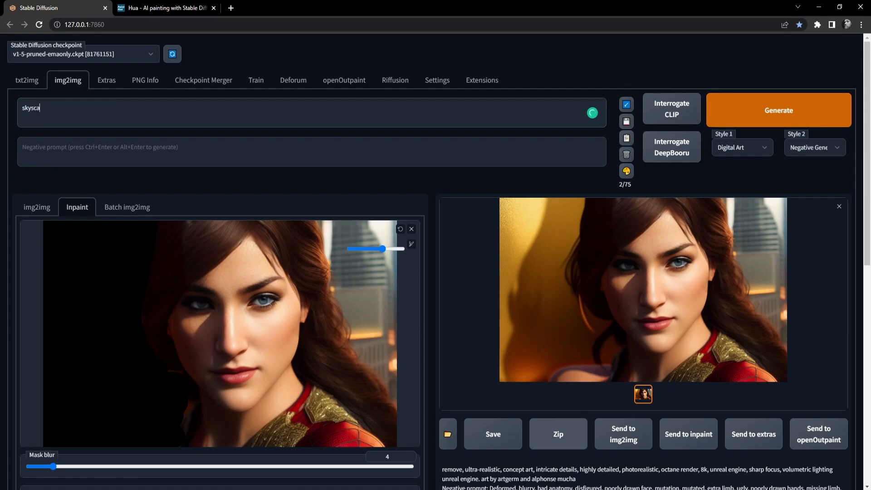
Step: Copy the spider man prompt from PNG Info into img2img and replace "A picture of spider man," with "buildings in the background,"
left_click(146, 81)
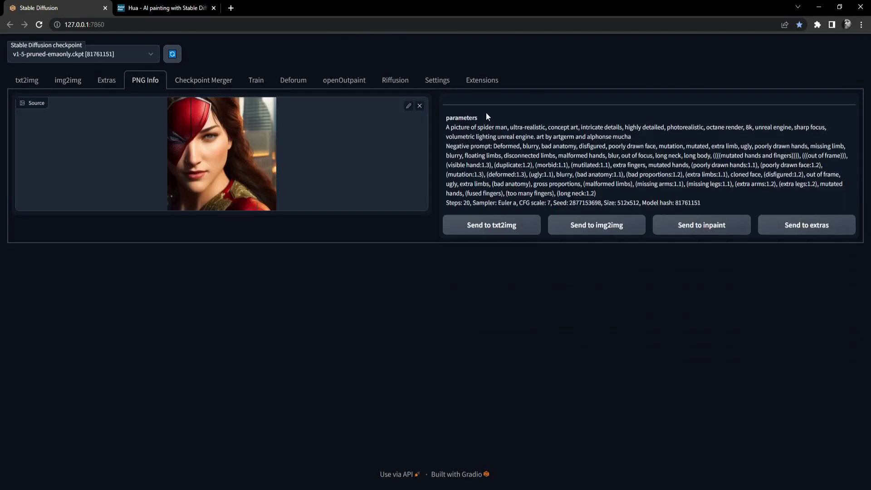
left_click_drag(446, 127, 650, 140)
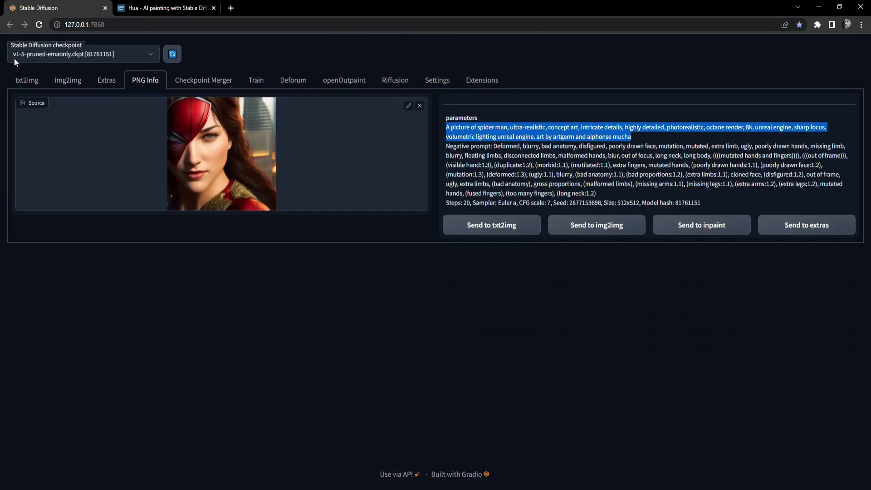
left_click(69, 81)
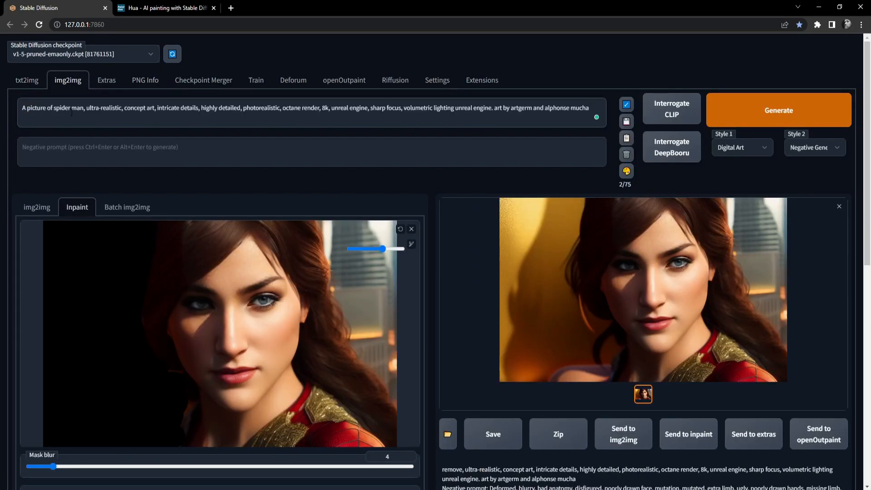
left_click_drag(85, 108, 15, 110)
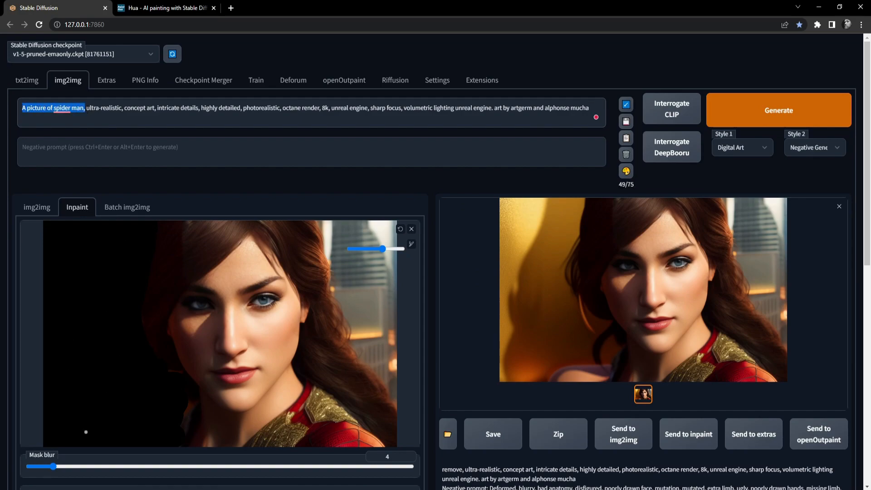
key("BackSpace")
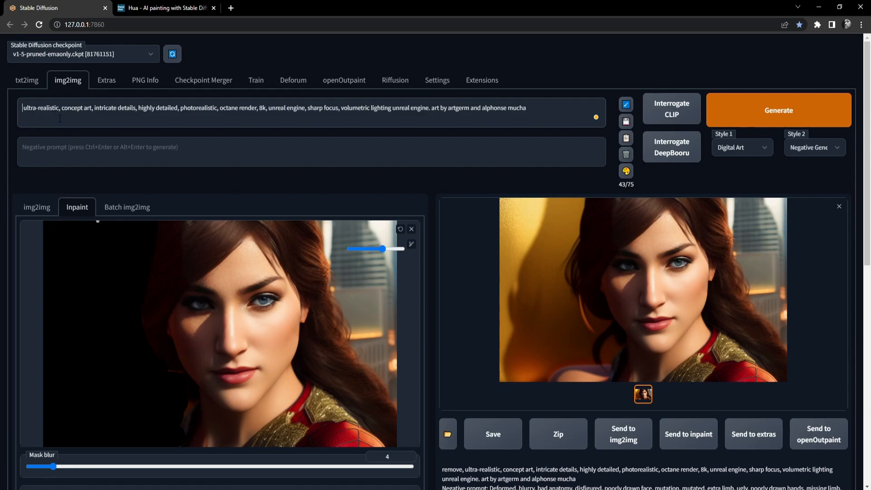
type("buildings in the background,")
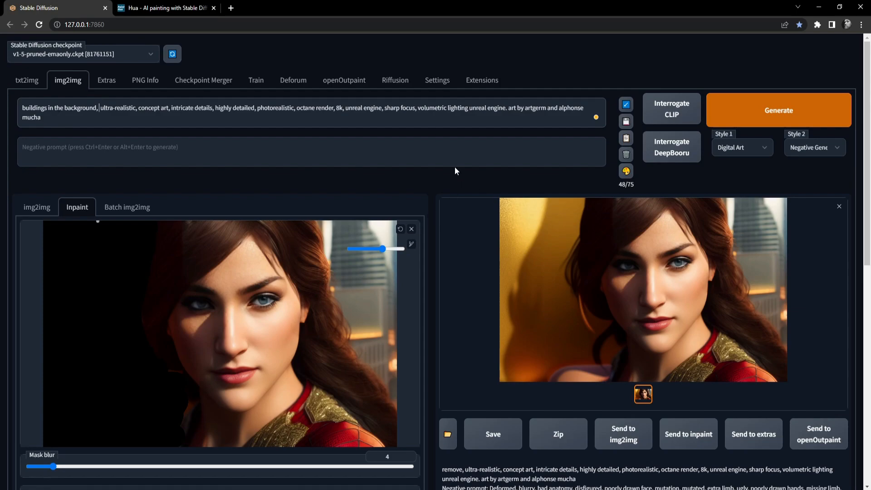
Step: Trim the prompt to just "buildings in the background", deleting all the style and artist terms after it
left_click_drag(586, 109, 95, 104)
key("BackSpace")
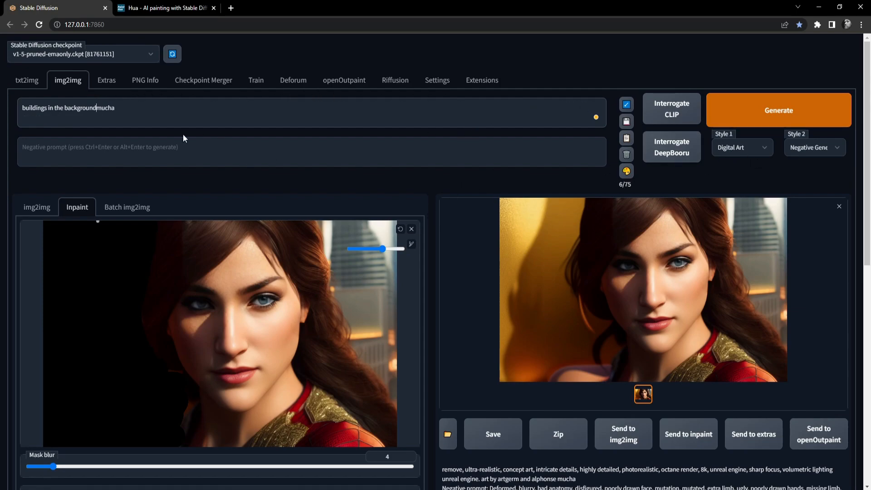
key("shift+End")
key("BackSpace")
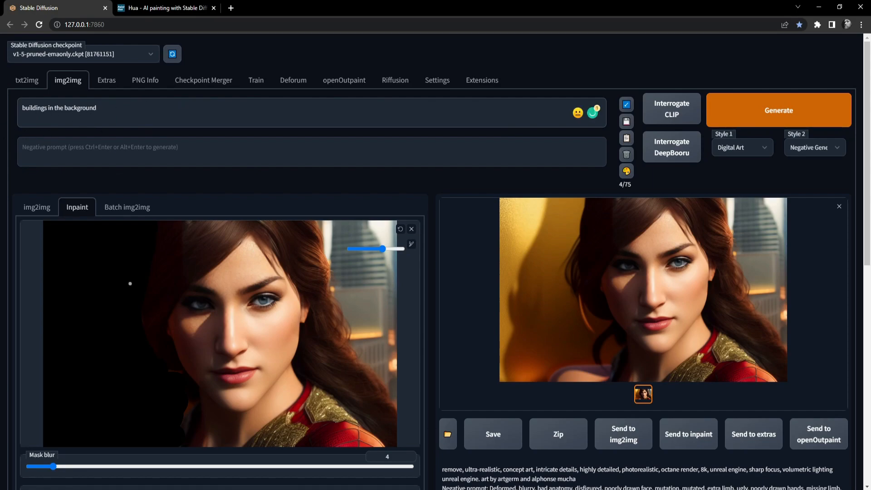
Step: Set the batch count to 5
scroll(149, 320, "down", 8)
double_click(173, 365)
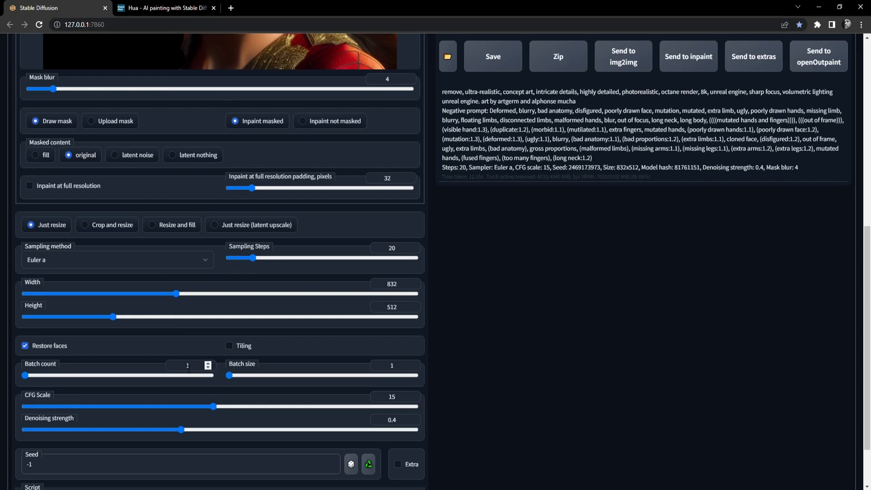
scroll(170, 367, "up", 8)
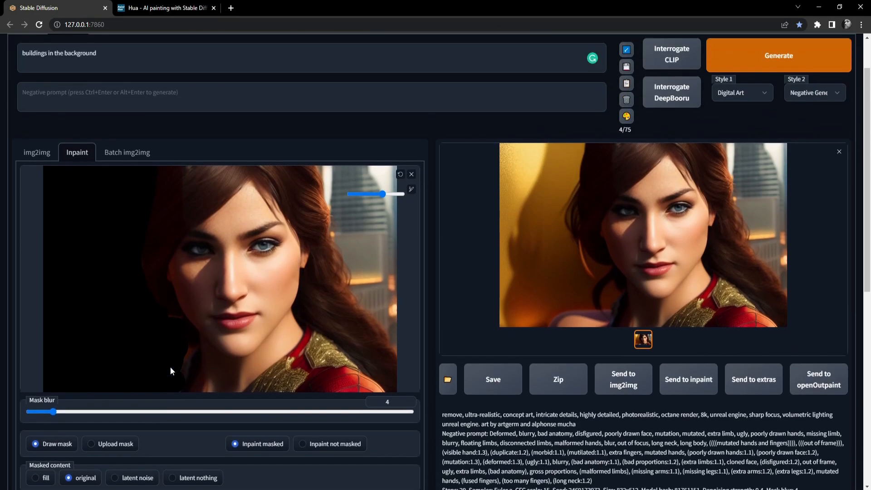
scroll(287, 363, "down", 9)
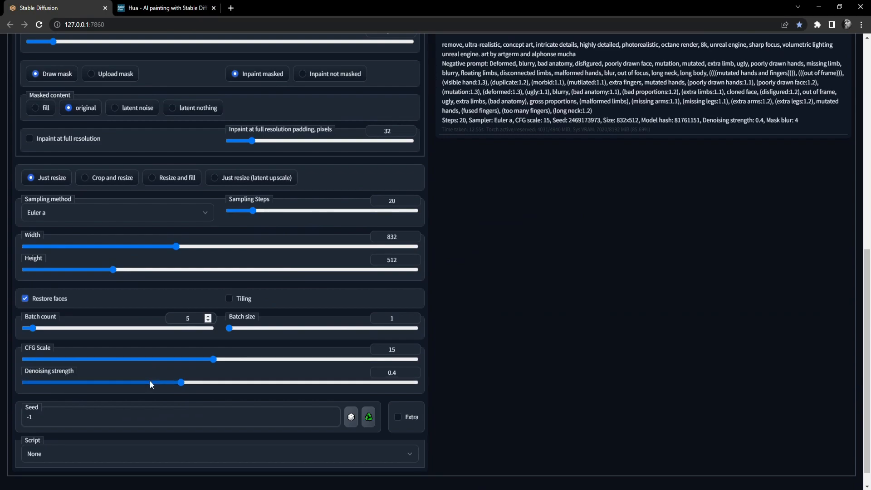
scroll(254, 363, "up", 9)
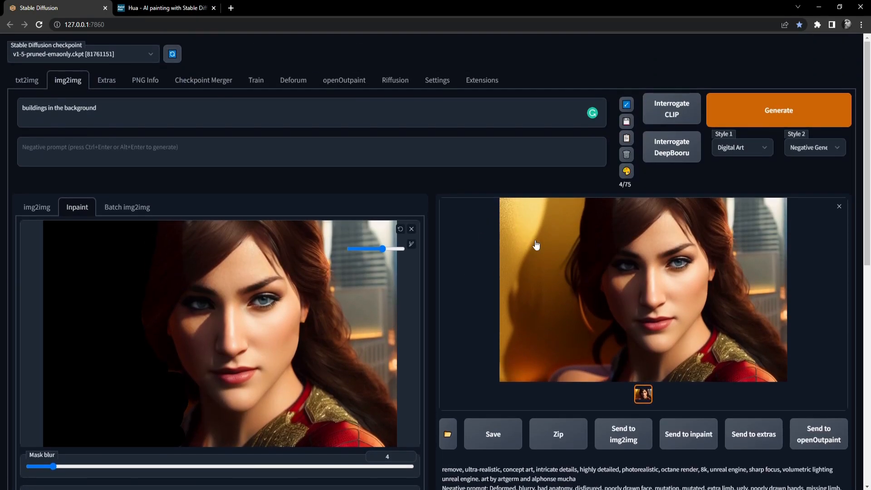
Step: Raise the denoising strength to 0.8
scroll(304, 449, "down", 9)
left_click_drag(181, 383, 432, 379)
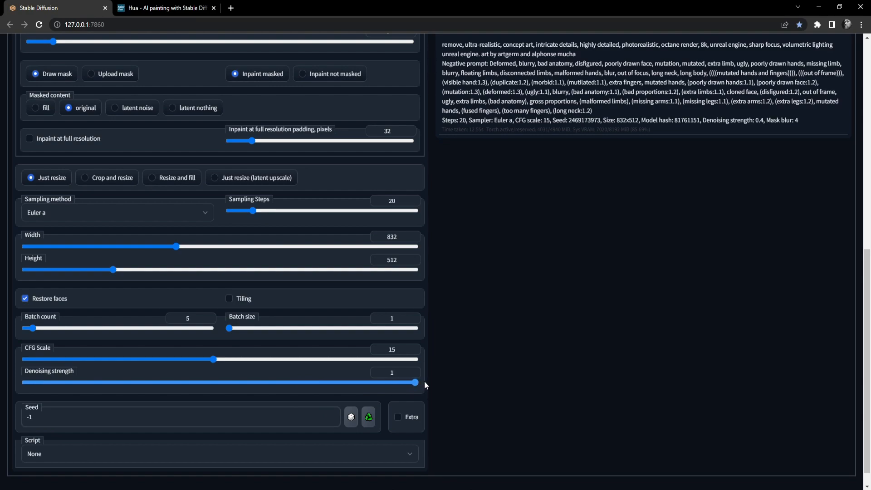
left_click_drag(424, 380, 336, 380)
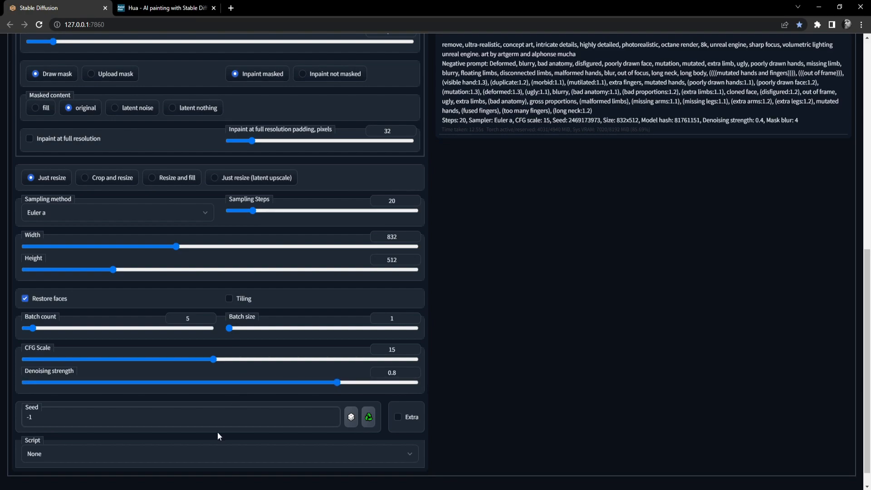
scroll(216, 432, "up", 10)
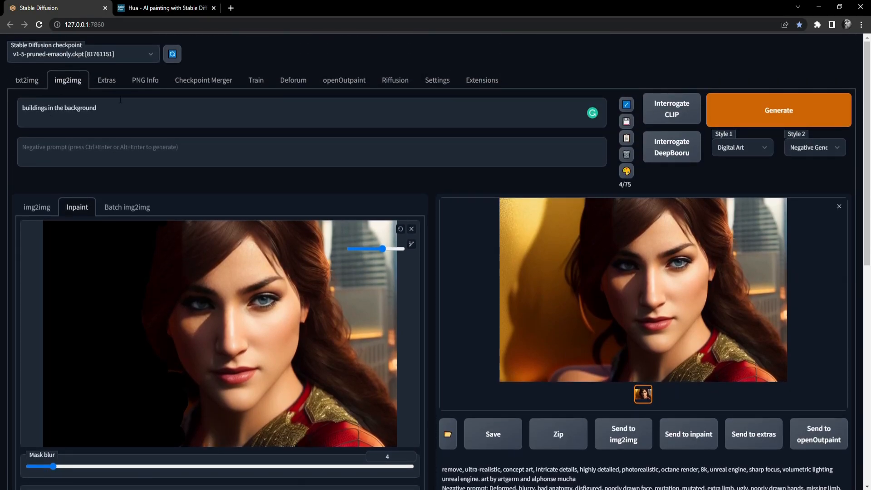
Step: Set the CFG scale to 20 and the batch count to 3
scroll(185, 355, "down", 8)
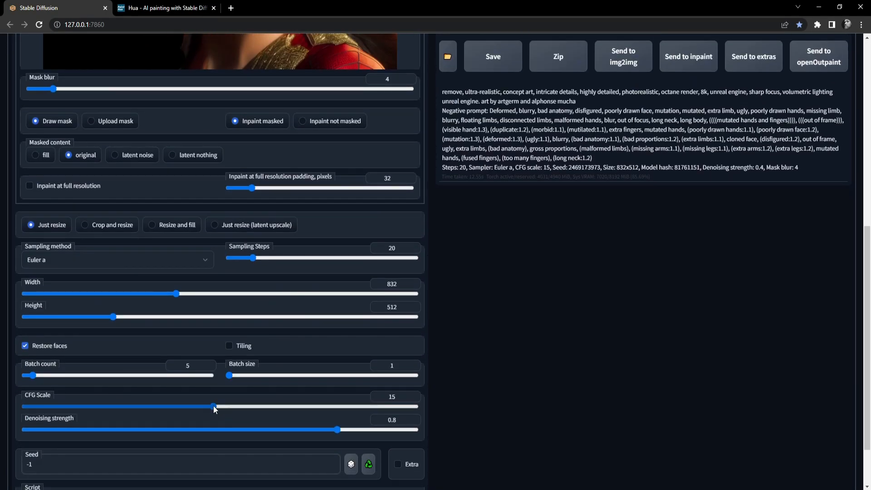
left_click_drag(215, 408, 278, 405)
double_click(172, 364)
type("3")
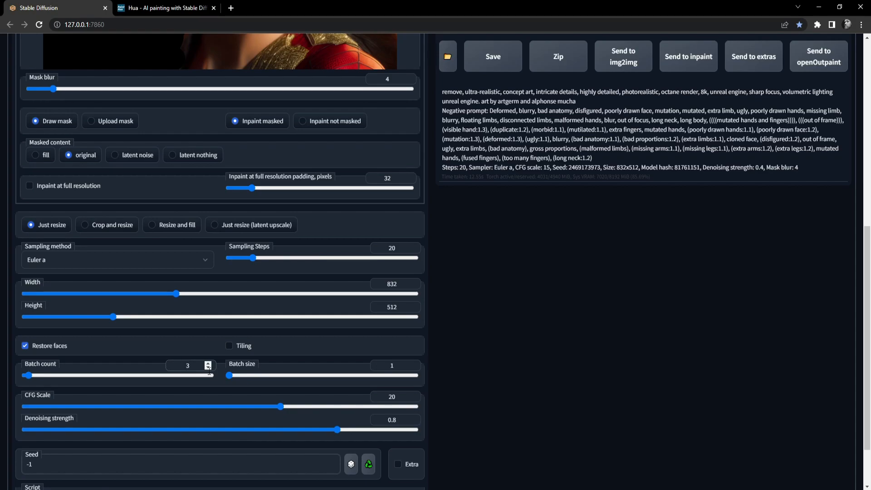
scroll(232, 419, "up", 8)
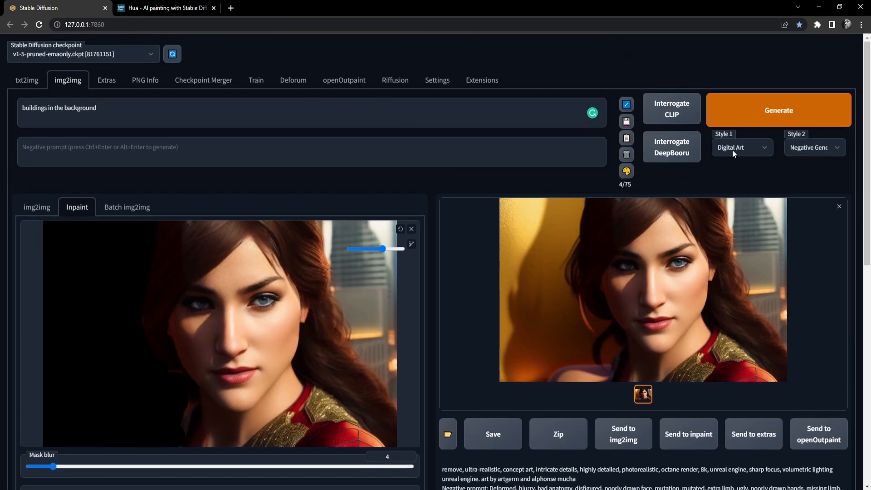
Step: Generate the batch of inpainted backgrounds and open the results enlarged to compare them
left_click(767, 111)
left_click(656, 297)
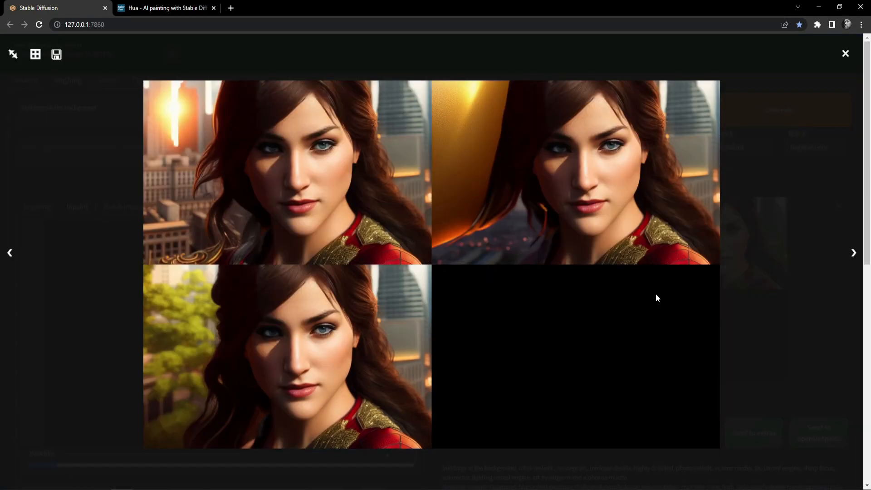
left_click(578, 319)
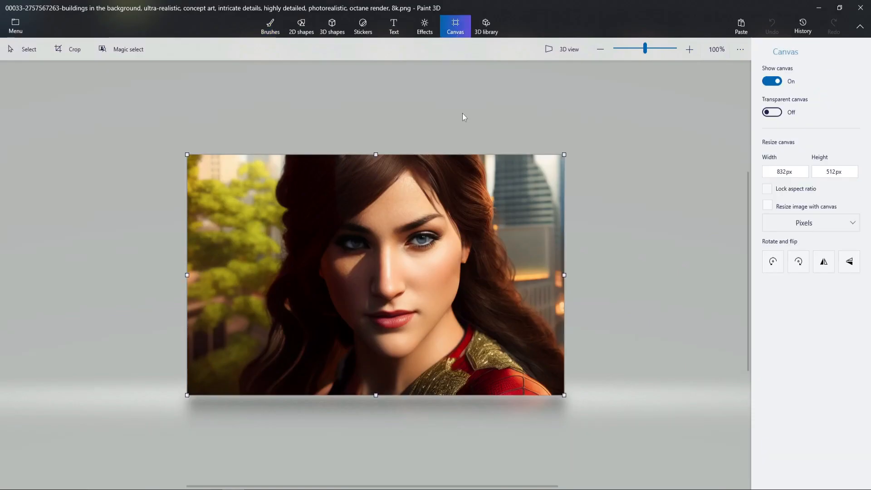
Step: In Paint 3D, extend the canvas below the portrait to a height of 657 px
scroll(379, 394, "down", 3)
left_click_drag(377, 356, 376, 405)
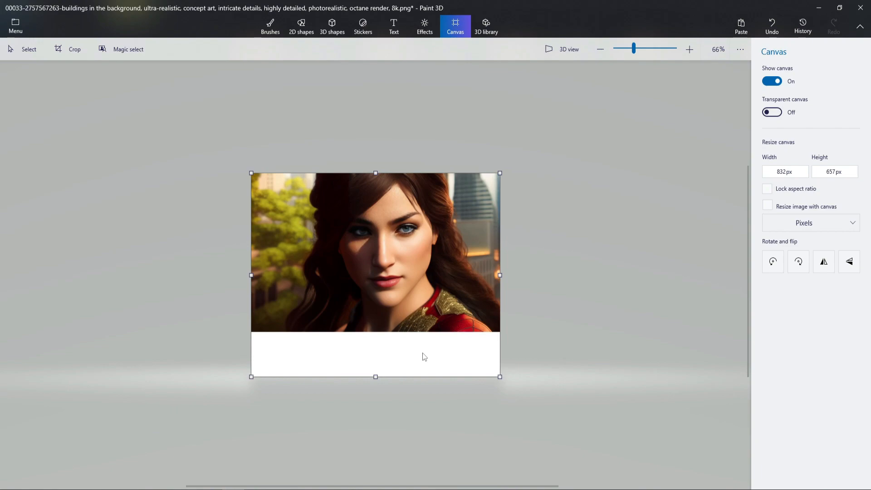
Step: Paint the blank strip below the portrait with a thickened marker, using red sampled from her shoulder and olive sampled from the foliage
left_click(269, 26)
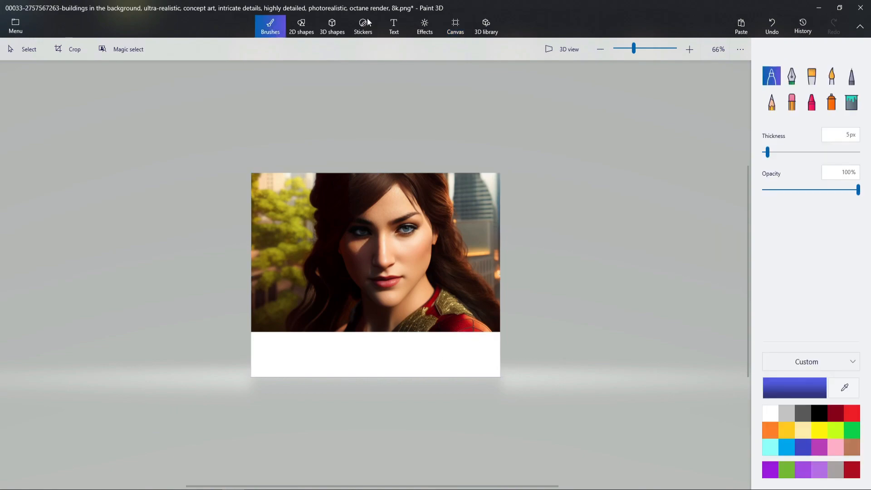
left_click(845, 387)
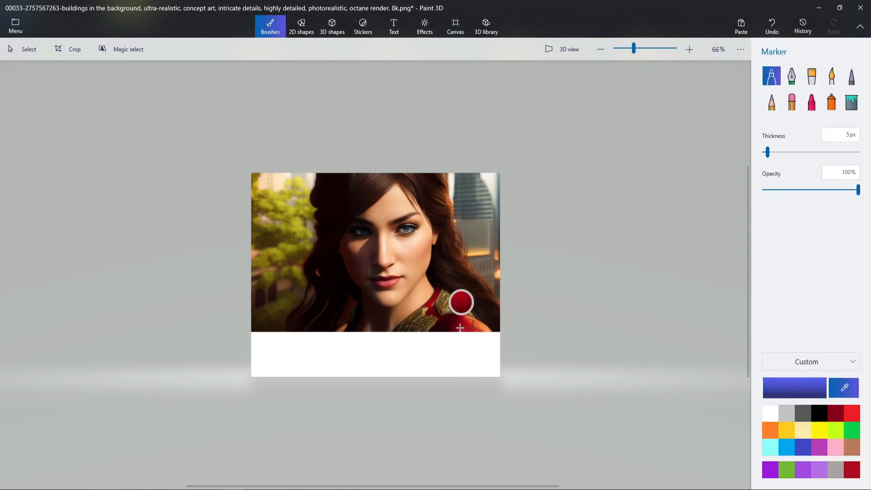
left_click(461, 301)
left_click_drag(767, 152, 810, 153)
mouse_move(441, 366)
left_mouse_down()
mouse_move(494, 342)
mouse_move(471, 361)
mouse_move(493, 363)
mouse_move(436, 366)
mouse_move(407, 354)
mouse_move(448, 347)
mouse_move(394, 345)
mouse_move(440, 337)
mouse_move(444, 350)
mouse_move(406, 368)
mouse_move(334, 355)
mouse_move(321, 339)
mouse_move(357, 339)
mouse_move(309, 338)
mouse_move(408, 367)
mouse_move(275, 337)
mouse_move(273, 360)
left_mouse_up()
left_click(844, 387)
left_click(272, 236)
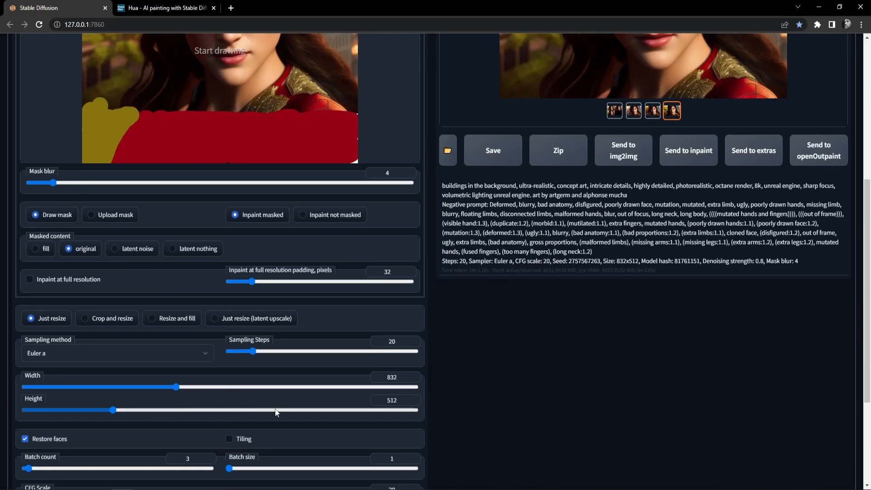
Step: Enlarge the mask brush and mask the whole red and olive strip below the portrait in Inpaint
scroll(180, 434, "up", 5)
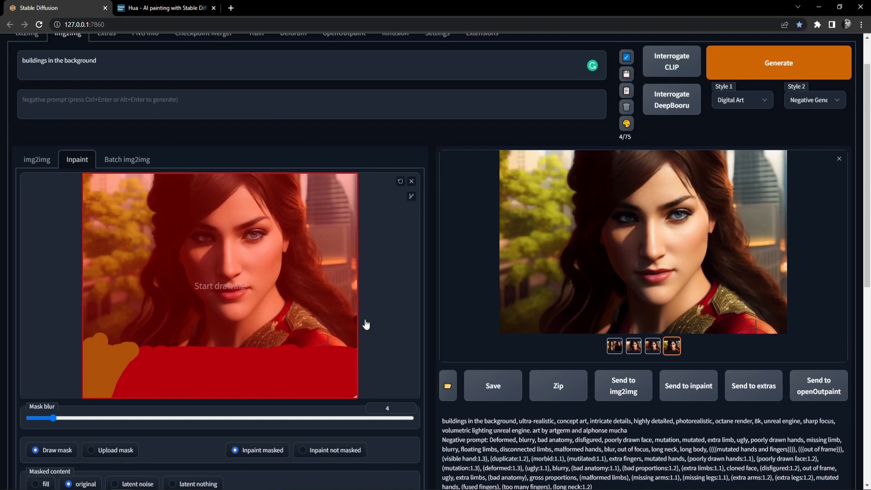
mouse_move(414, 196)
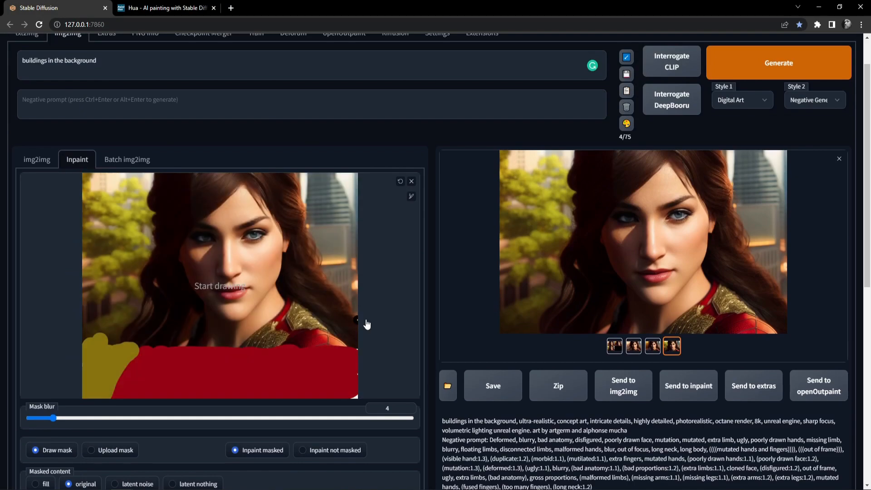
left_click_drag(363, 201, 387, 200)
mouse_move(141, 377)
left_mouse_down()
mouse_move(155, 351)
mouse_move(353, 355)
mouse_move(287, 397)
mouse_move(107, 391)
mouse_move(88, 365)
mouse_move(99, 388)
mouse_move(192, 392)
mouse_move(344, 371)
mouse_move(147, 373)
left_mouse_up()
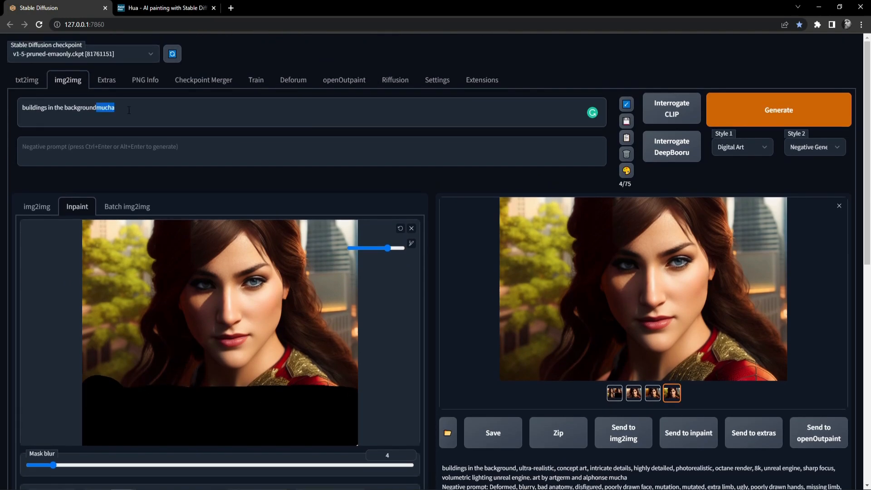
Step: Undo the prompt edits to restore the full spider man prompt and change its subject to "A picture of a woman"
key("ctrl+z")
key("ctrl+z")
key("ctrl+z")
key("ctrl+z")
key("ctrl+z")
left_click_drag(96, 110, 60, 111)
key("BackSpace")
type("woman")
Step: Generate the inpainted fill for the masked strip below the portrait
scroll(59, 109, "down", 1)
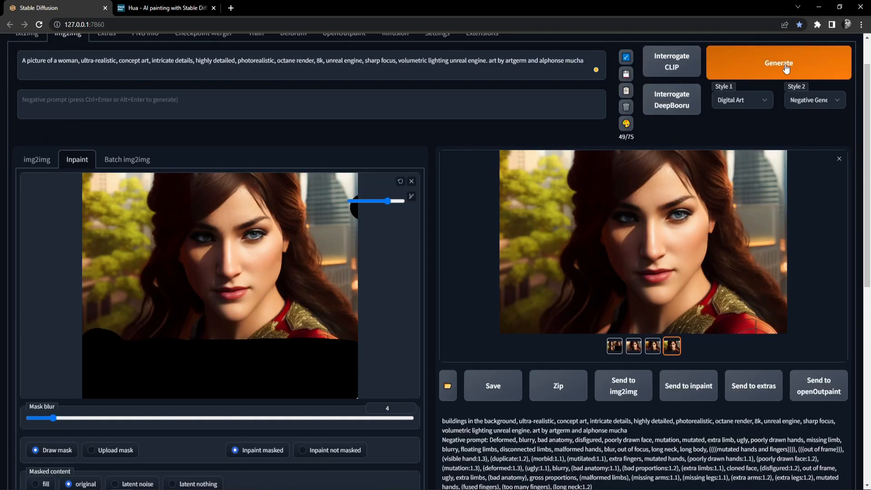
left_click(786, 69)
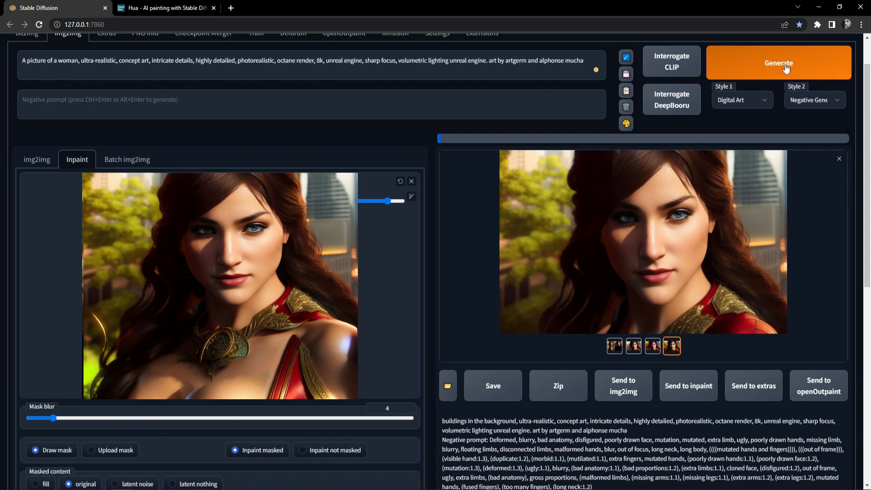
left_click(786, 68)
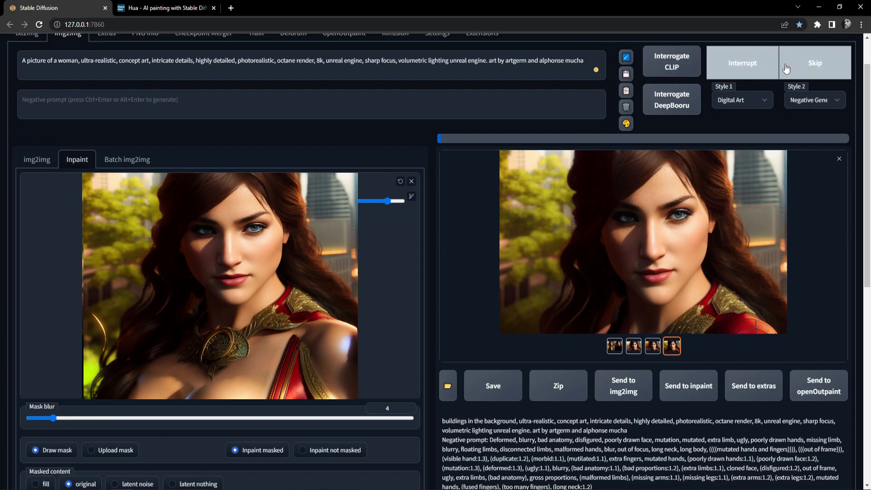